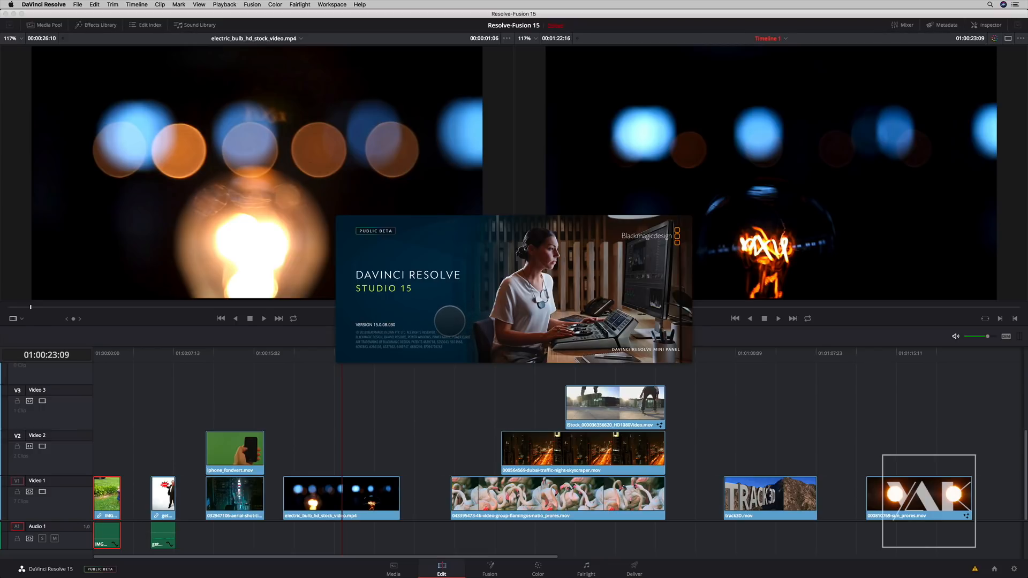
# - Move the playhead to the start of the timeline and open the first clip in the Fusion page
pyautogui.click(450, 323)
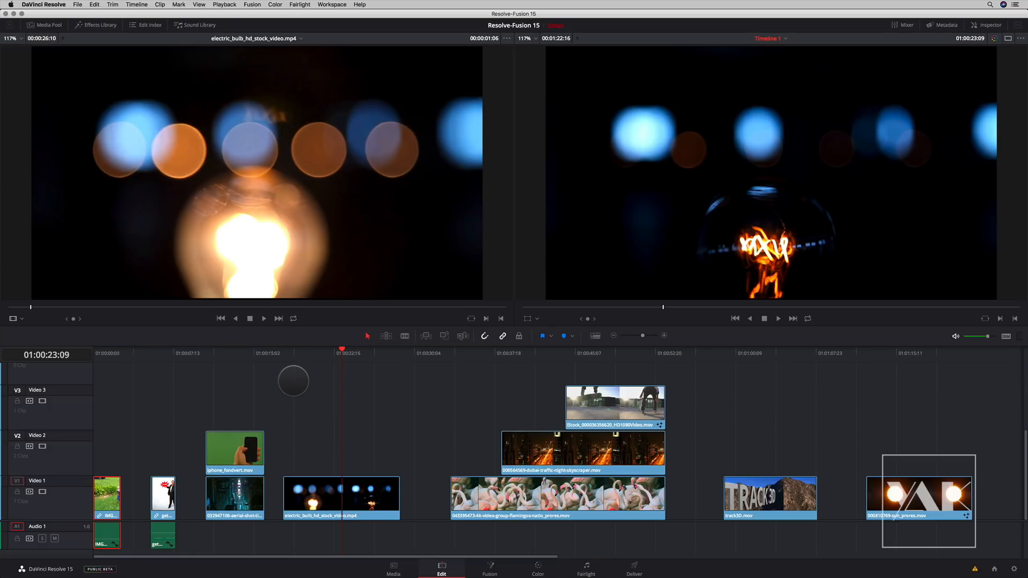
pyautogui.moveTo(294, 380); pyautogui.dragTo(94, 376)
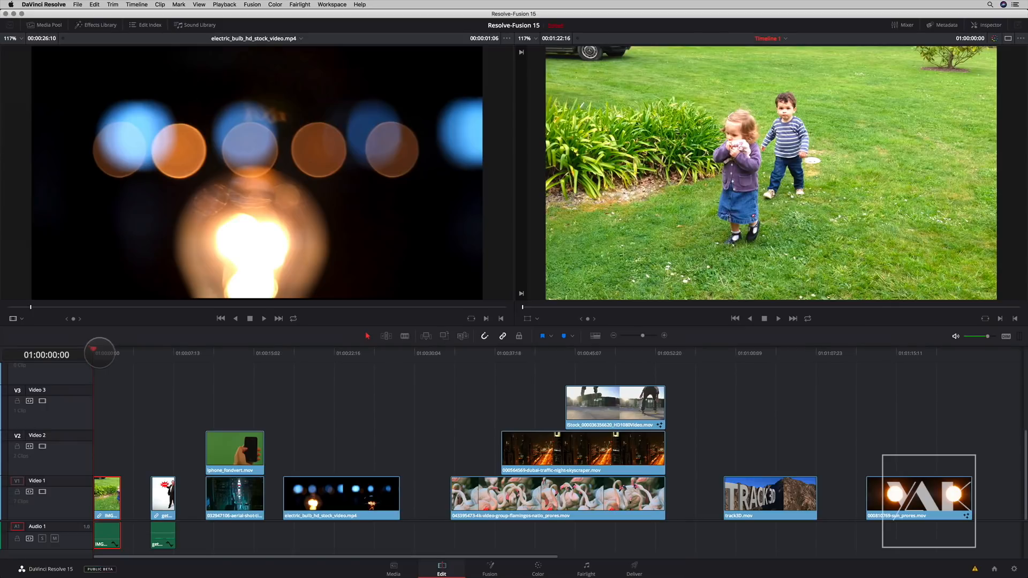
pyautogui.moveTo(98, 353)
pyautogui.mouseDown()
pyautogui.moveTo(111, 353)
pyautogui.moveTo(89, 349)
pyautogui.mouseUp()
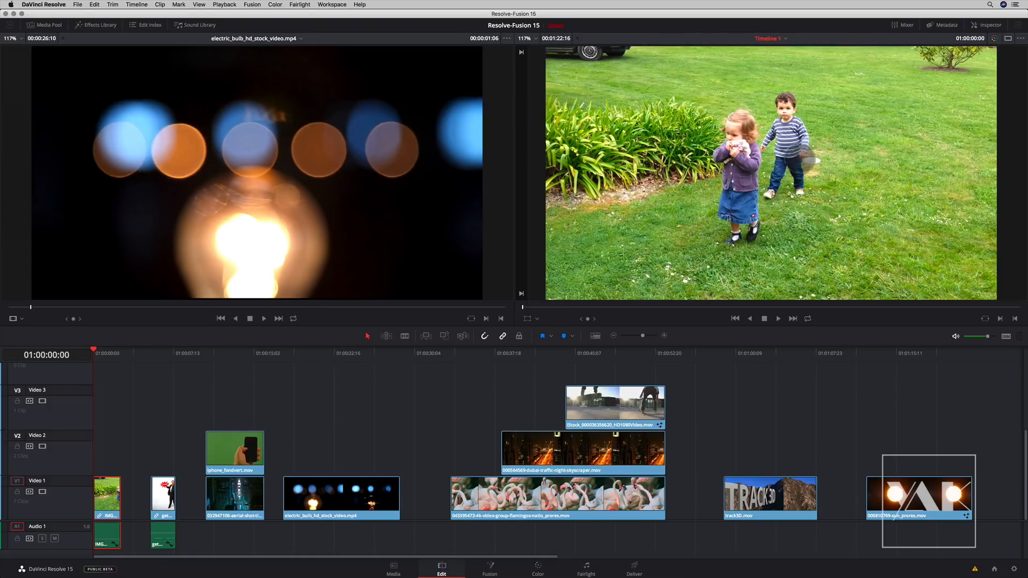
pyautogui.moveTo(100, 354); pyautogui.dragTo(90, 354)
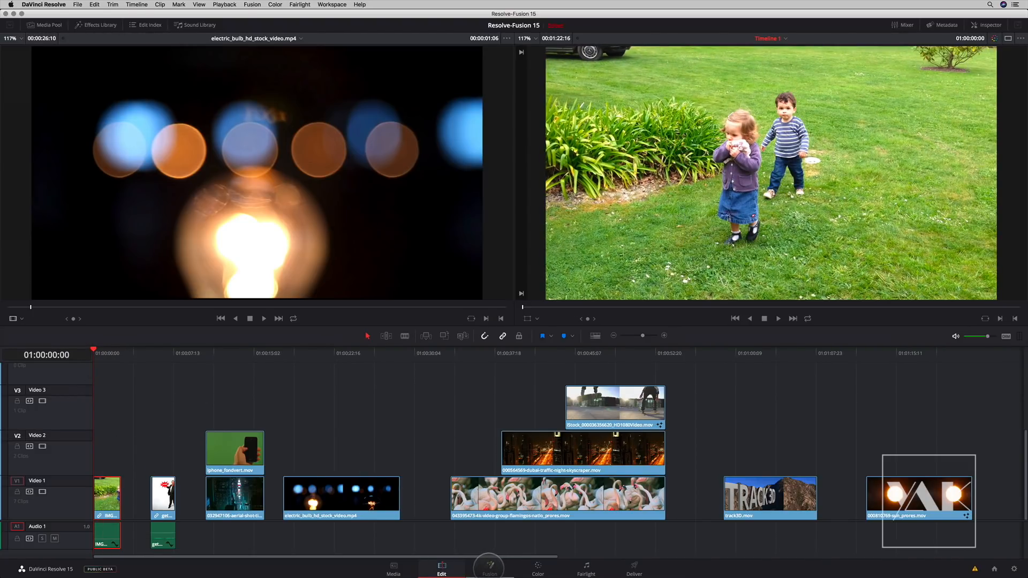
pyautogui.click(490, 568)
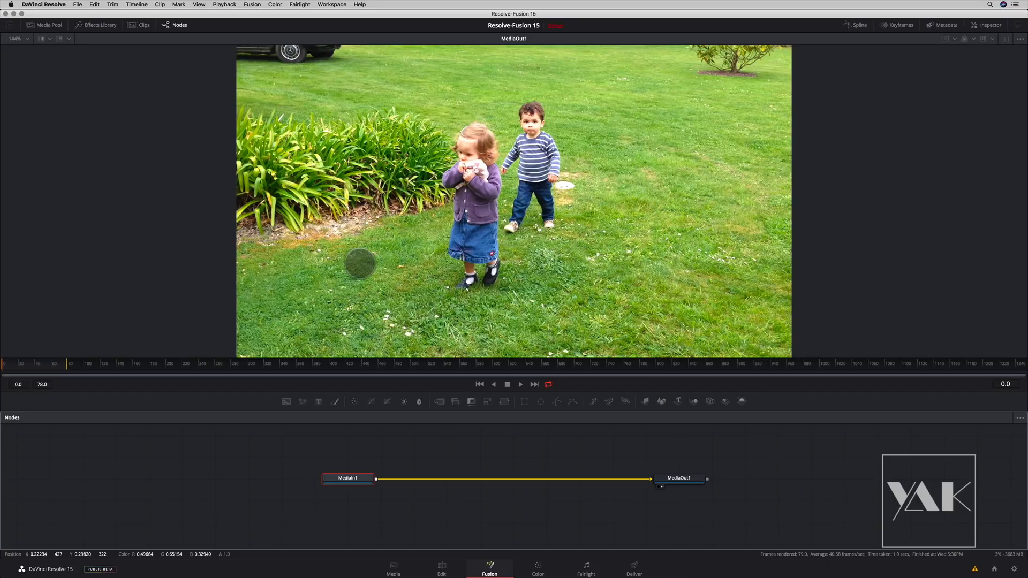
# - Switch to Fusion Studio to compare its track3D composition layout, and return to DaVinci Resolve
pyautogui.press('super+Tab')
pyautogui.press('Tab')
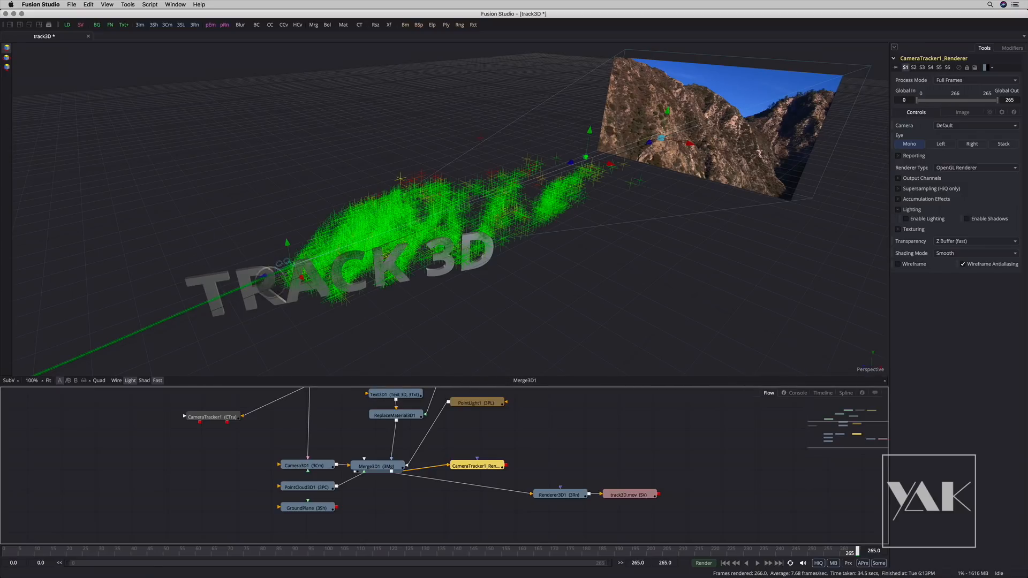
pyautogui.press('super+Tab')
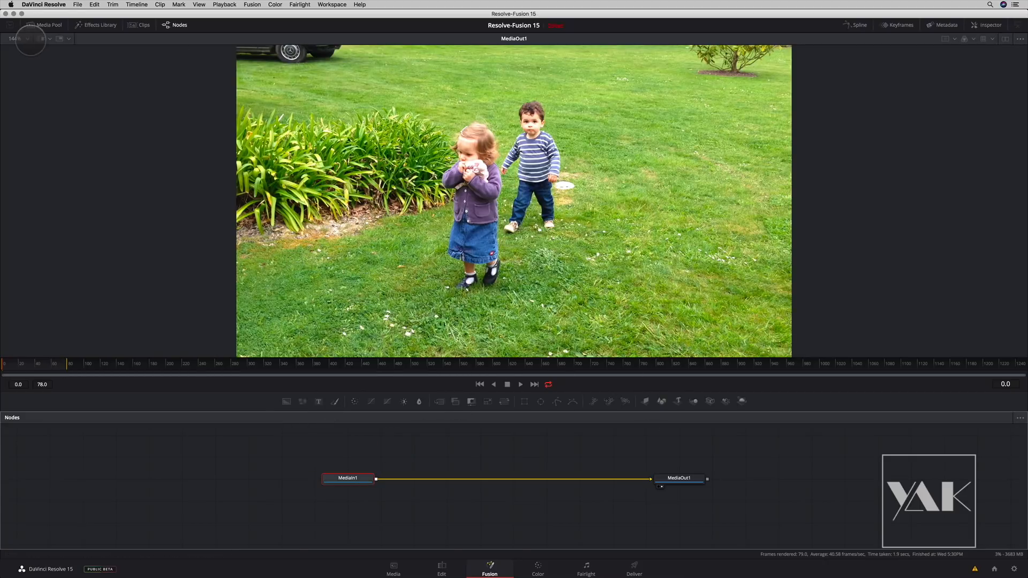
# - Show the Histogram sub-view over MediaIn1 and turn the viewer's A/B wipe on and off
pyautogui.click(48, 39)
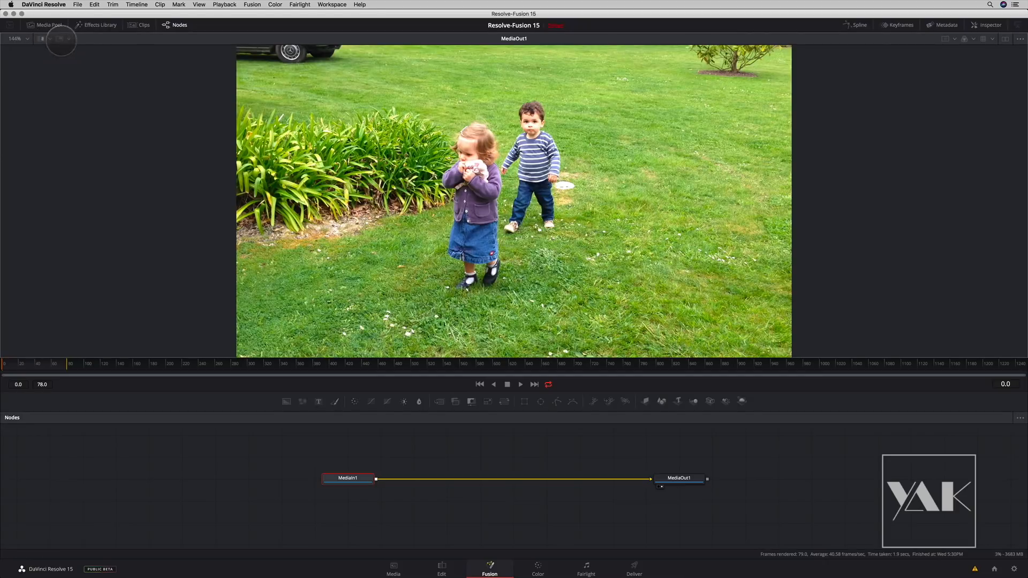
pyautogui.click(67, 39)
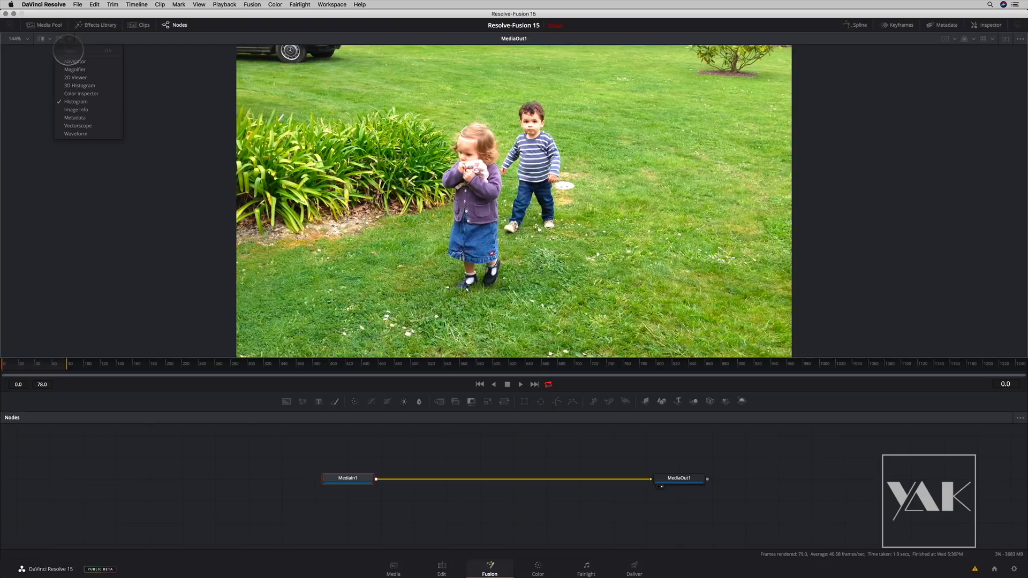
pyautogui.click(76, 69)
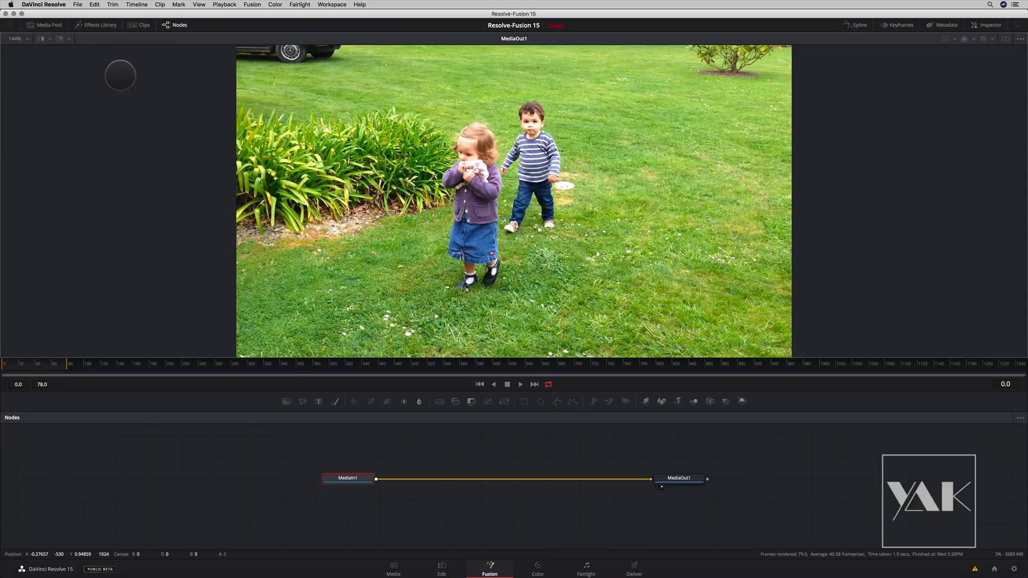
pyautogui.click(41, 38)
pyautogui.click(59, 38)
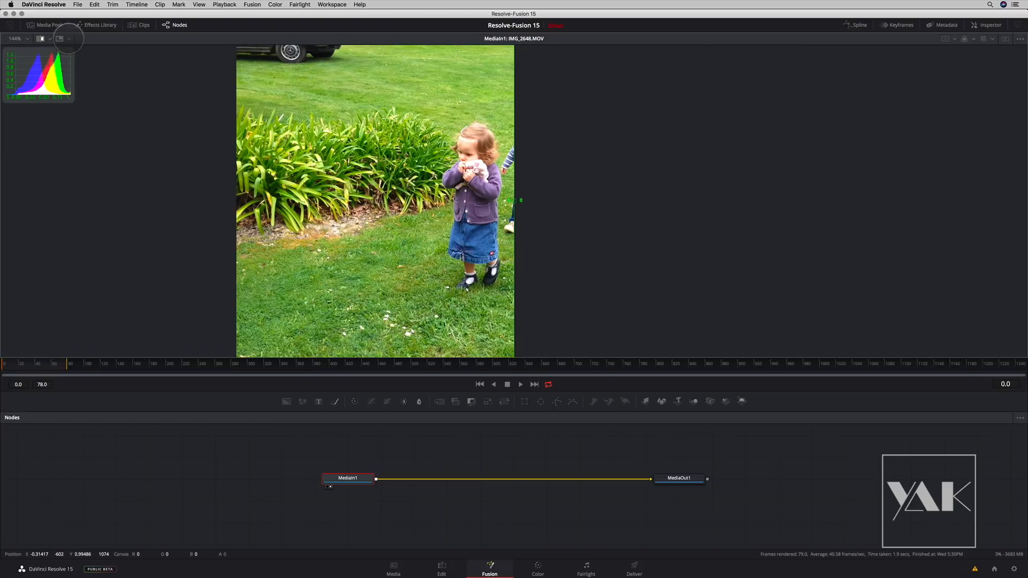
pyautogui.click(68, 39)
pyautogui.press('Escape')
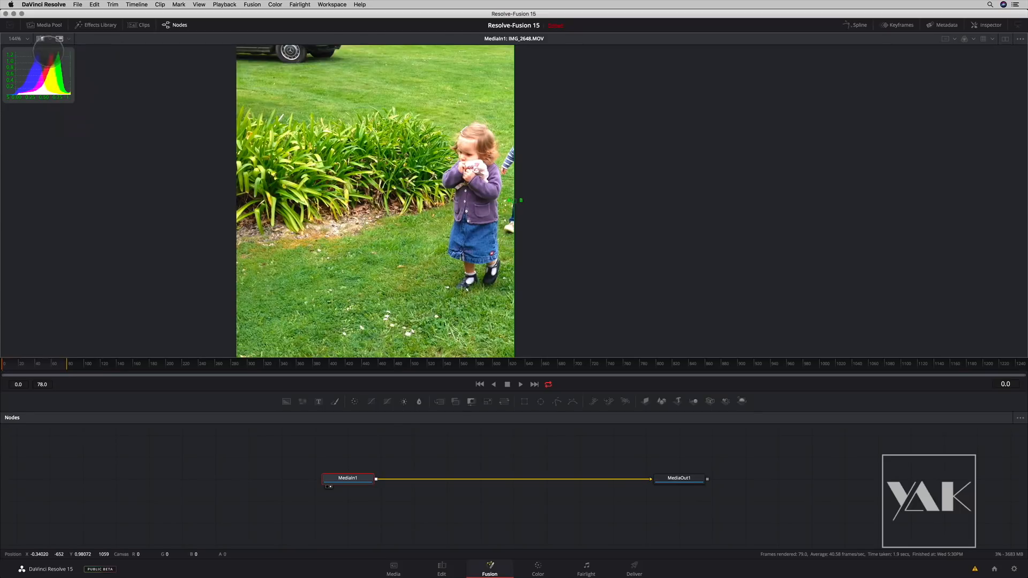
pyautogui.click(41, 38)
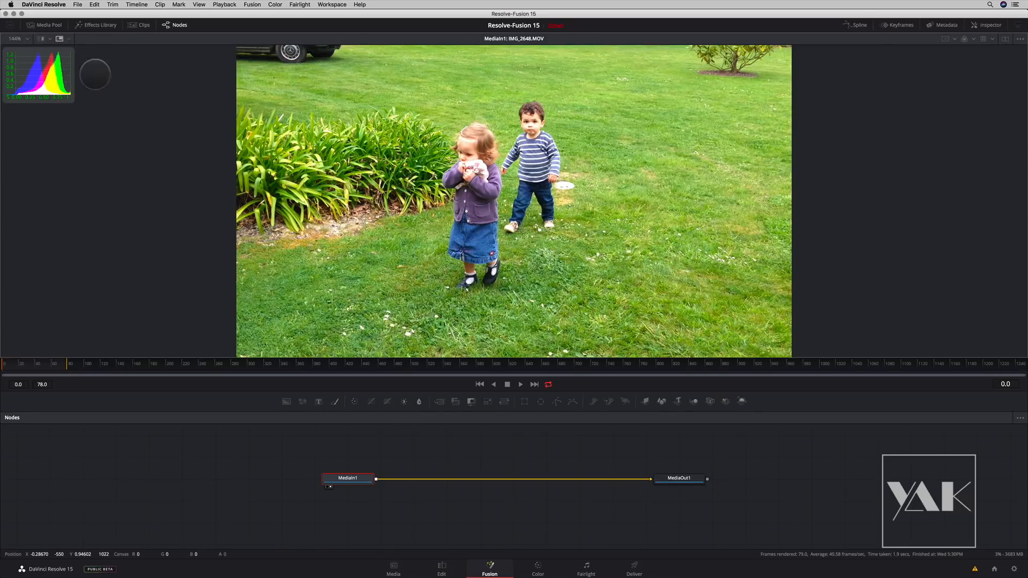
# - Change the viewer's sub-view to the Magnifier and inspect the image close up
pyautogui.click(68, 38)
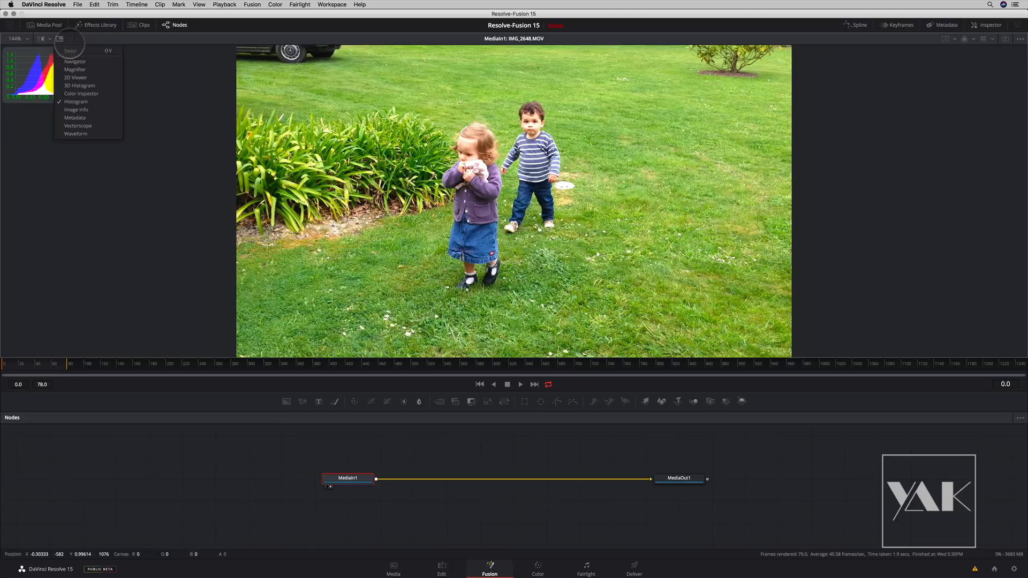
pyautogui.click(75, 80)
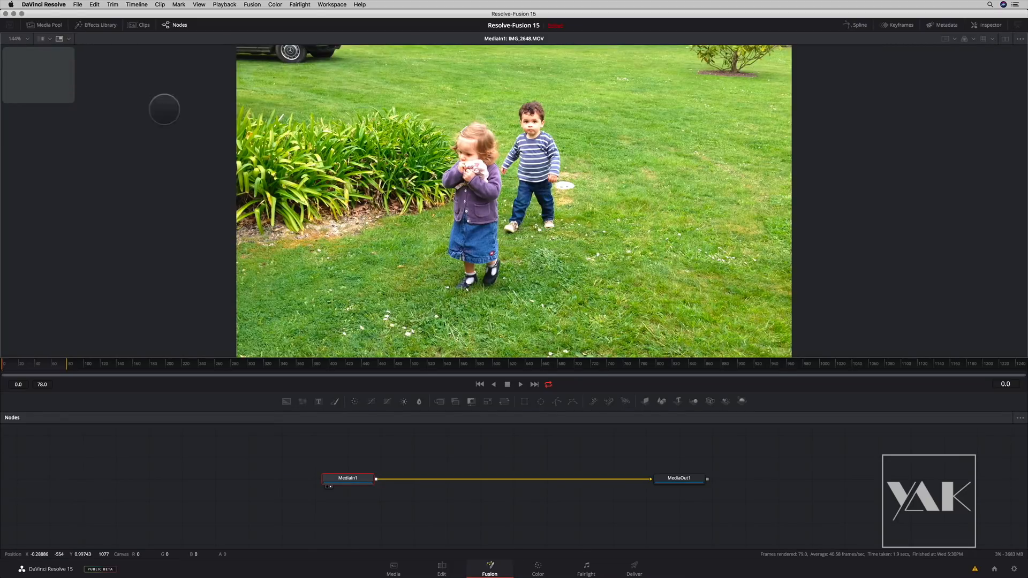
pyautogui.scroll(10, 360, 256)
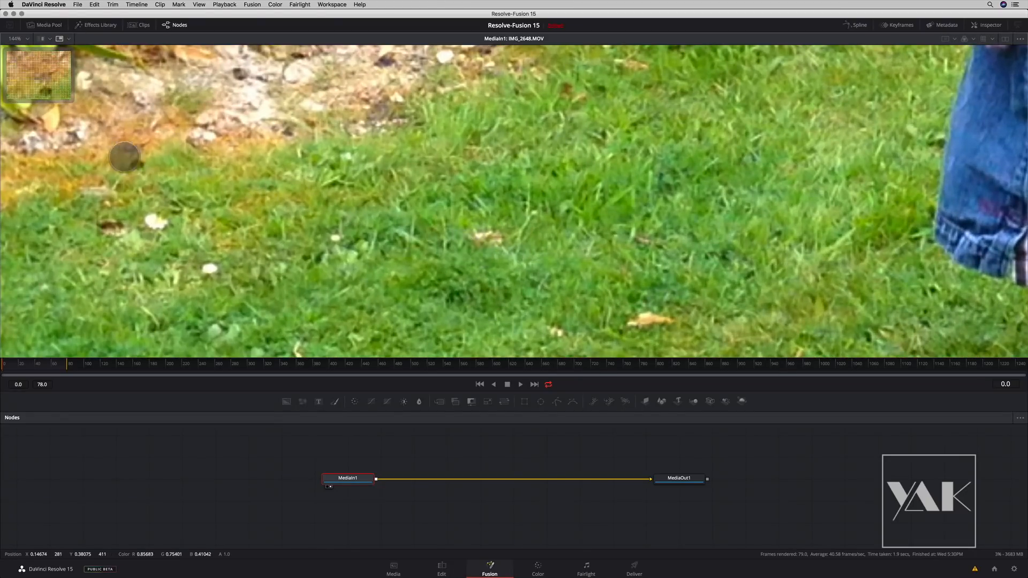
# - Change the viewer's sub-view to Metadata and zoom back out to the whole image
pyautogui.click(69, 39)
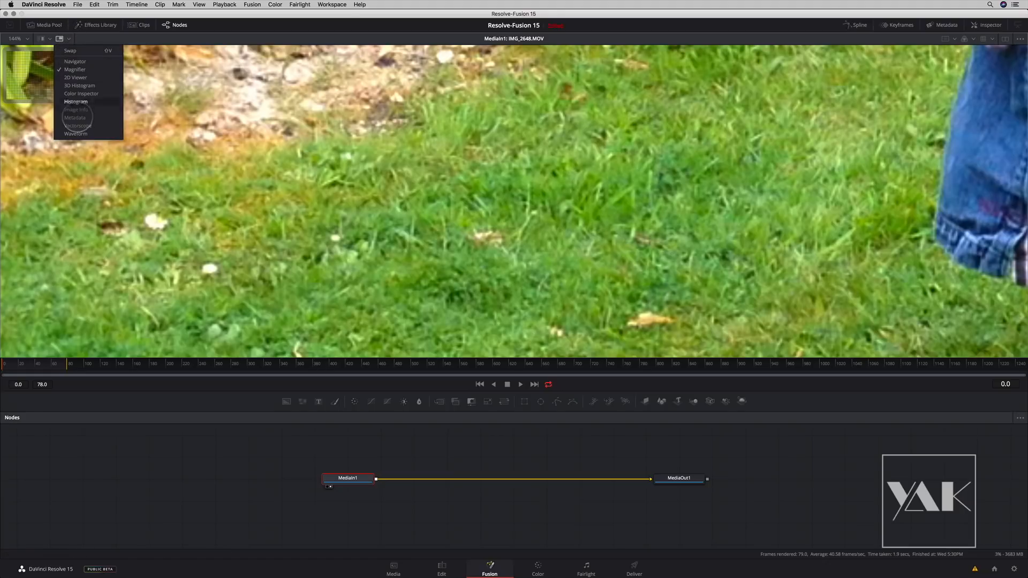
pyautogui.click(76, 120)
pyautogui.scroll(-5, 207, 196)
pyautogui.scroll(-5, 206, 196)
pyautogui.scroll(-3, 294, 223)
pyautogui.scroll(1, 284, 224)
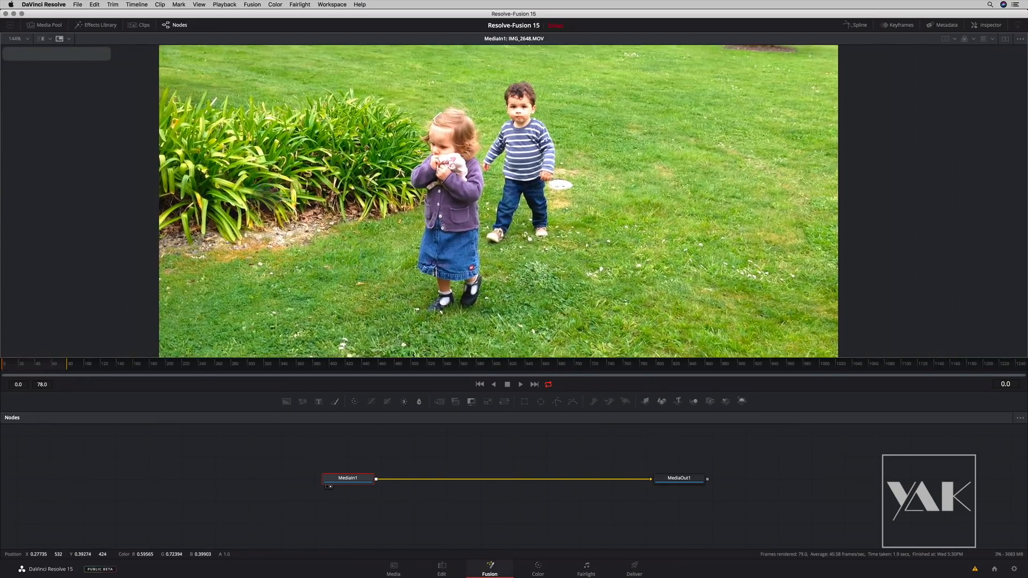
# - Set the sub-view to Vectorscope and swap it with the main image
pyautogui.click(68, 39)
pyautogui.click(79, 126)
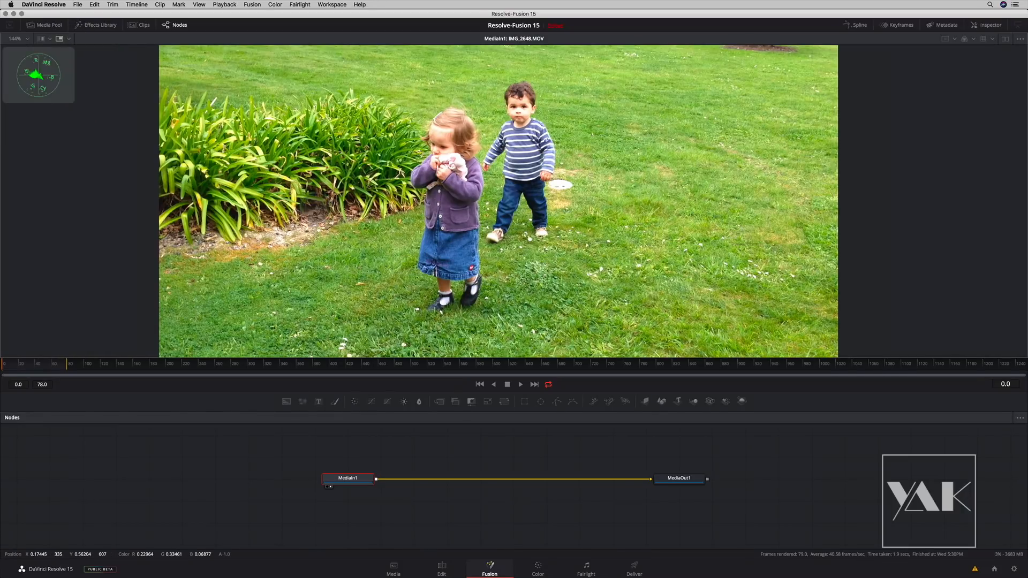
pyautogui.click(68, 39)
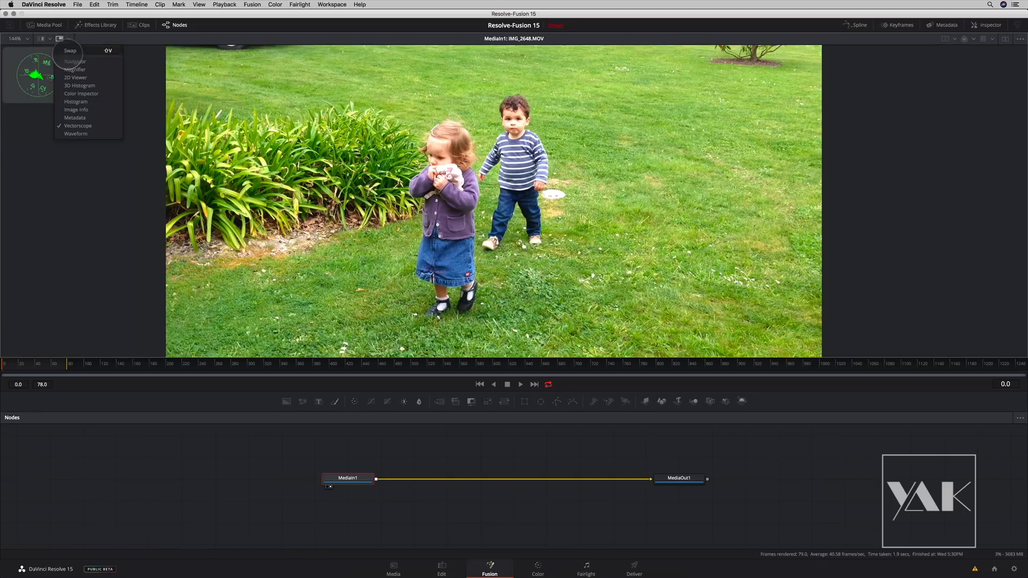
pyautogui.click(79, 54)
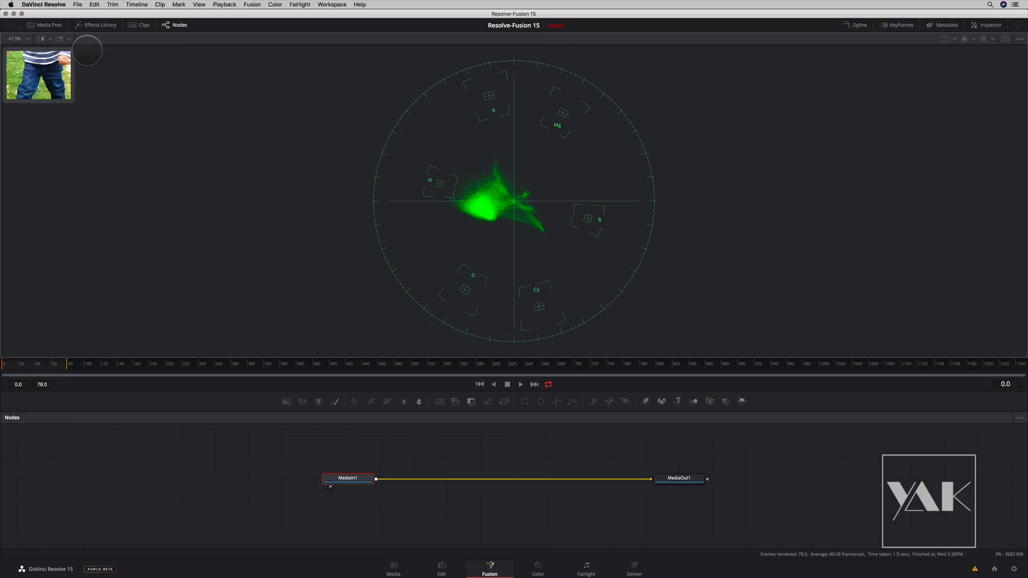
# - Swap the MediaIn1 image back into the main view and hide the sub-view
pyautogui.click(68, 40)
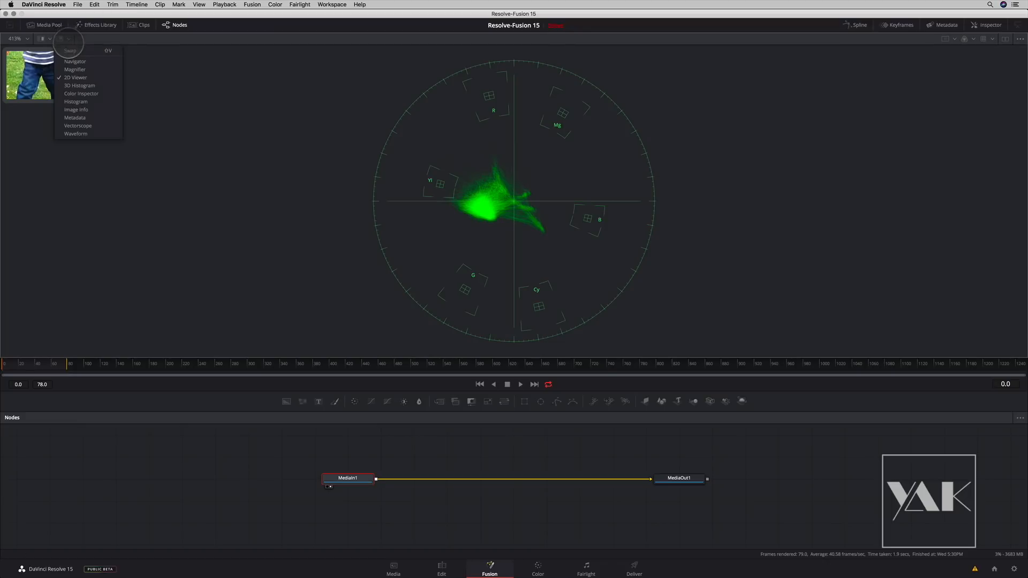
pyautogui.click(72, 52)
pyautogui.click(69, 38)
pyautogui.click(69, 51)
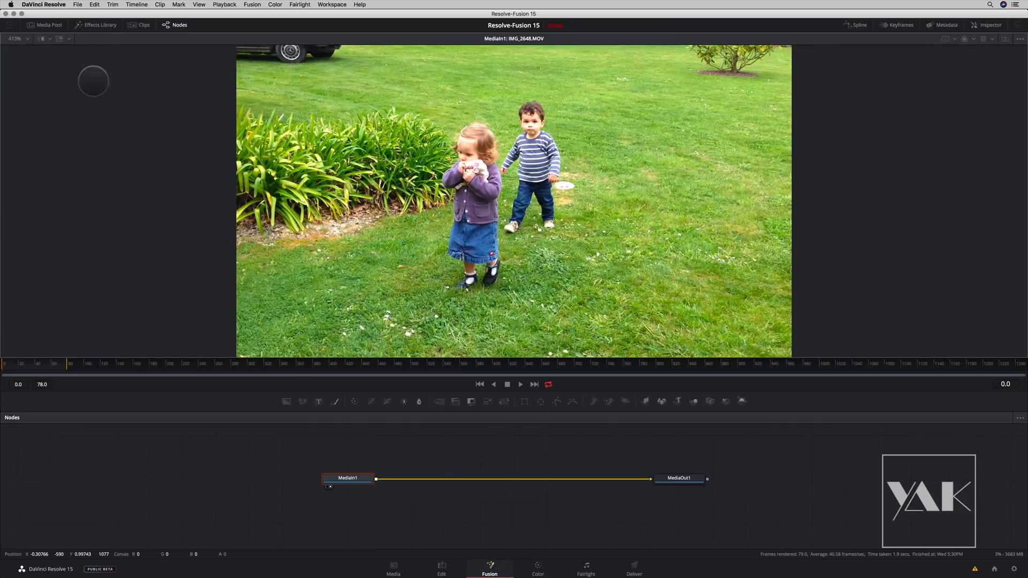
pyautogui.click(27, 38)
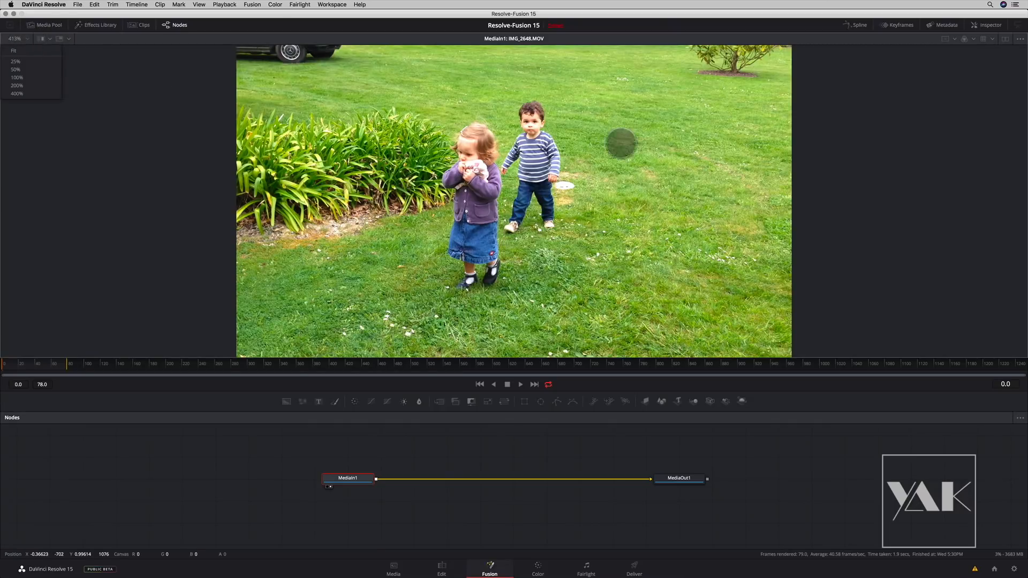
pyautogui.click(946, 38)
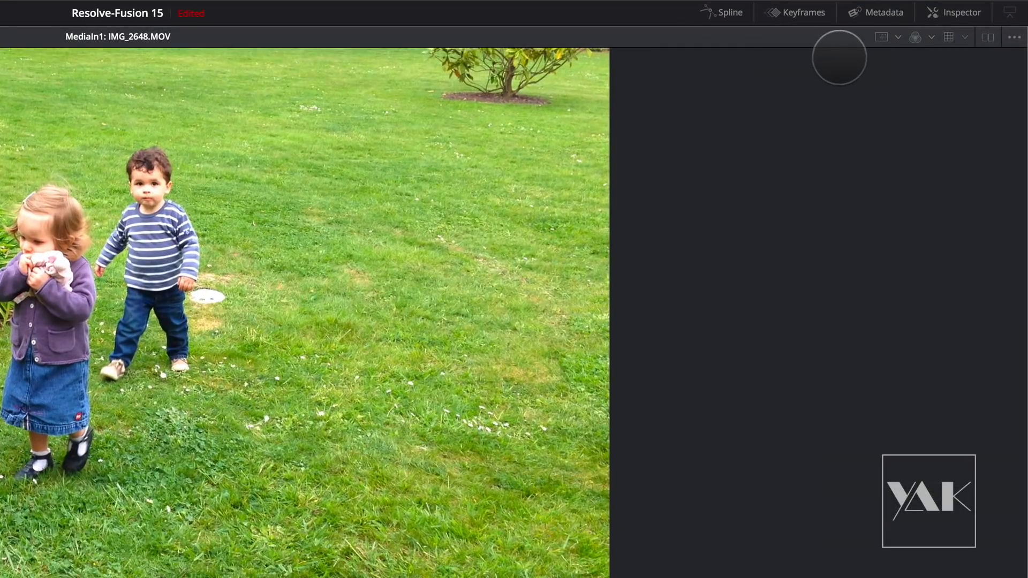
# - Display the image's red and alpha channels in the viewer and restore the full colour display
pyautogui.click(931, 36)
pyautogui.click(935, 78)
pyautogui.click(929, 36)
pyautogui.click(932, 134)
pyautogui.click(916, 36)
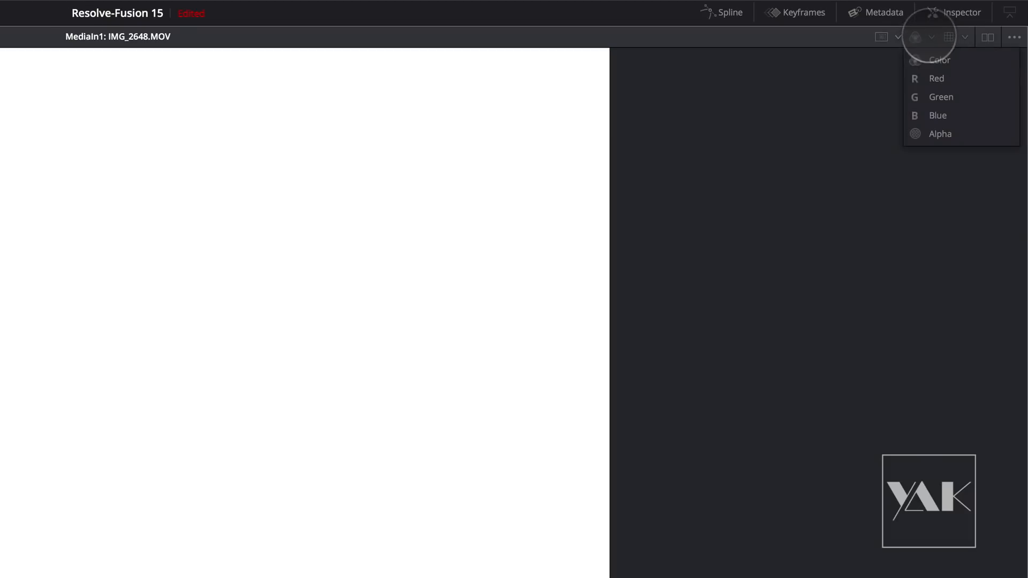
pyautogui.click(930, 60)
# - Browse the viewer LUTs available for the image, including the ACES, DCI and DJI groups, without applying one
pyautogui.click(961, 36)
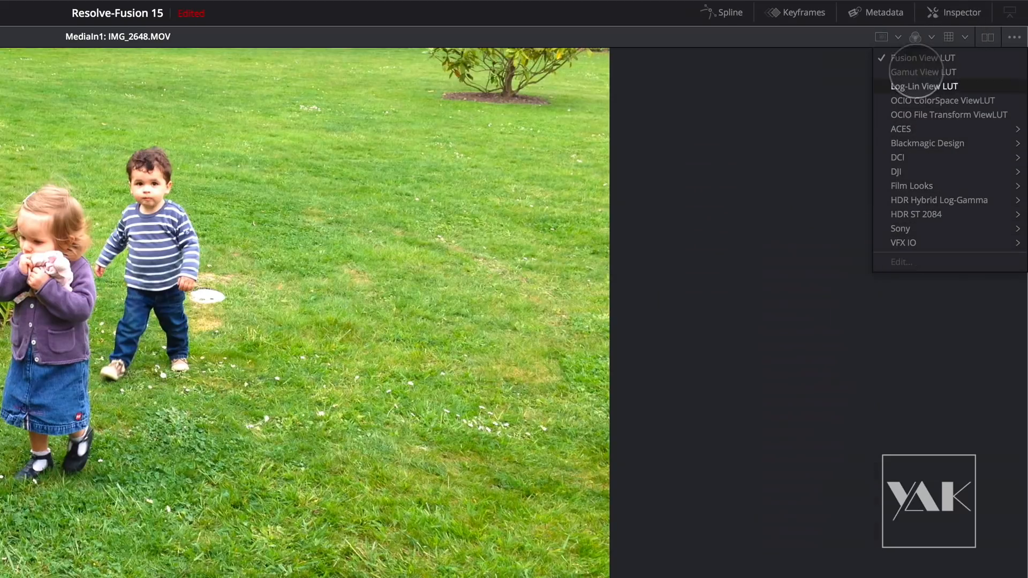
pyautogui.moveTo(927, 230)
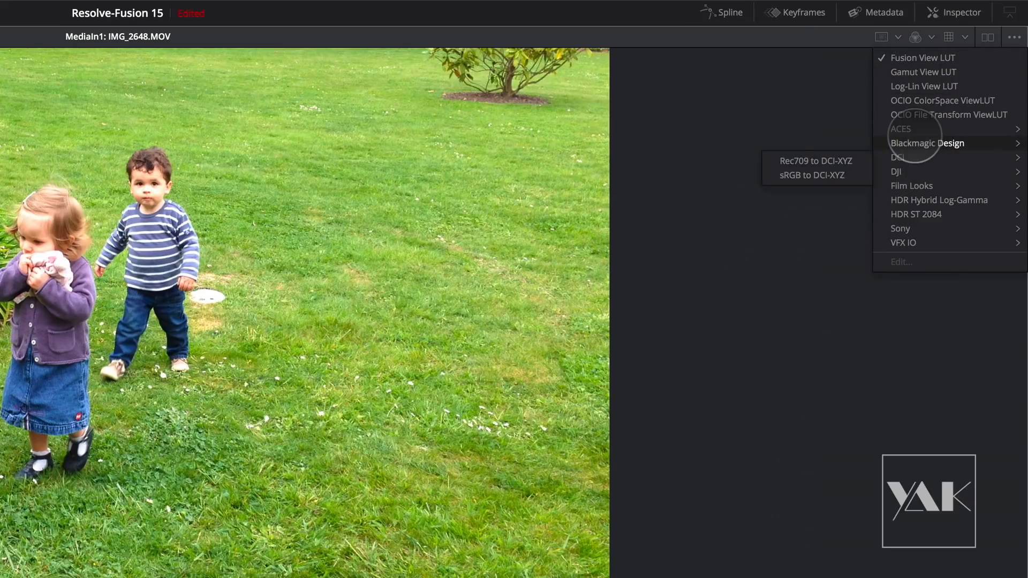
pyautogui.moveTo(915, 129)
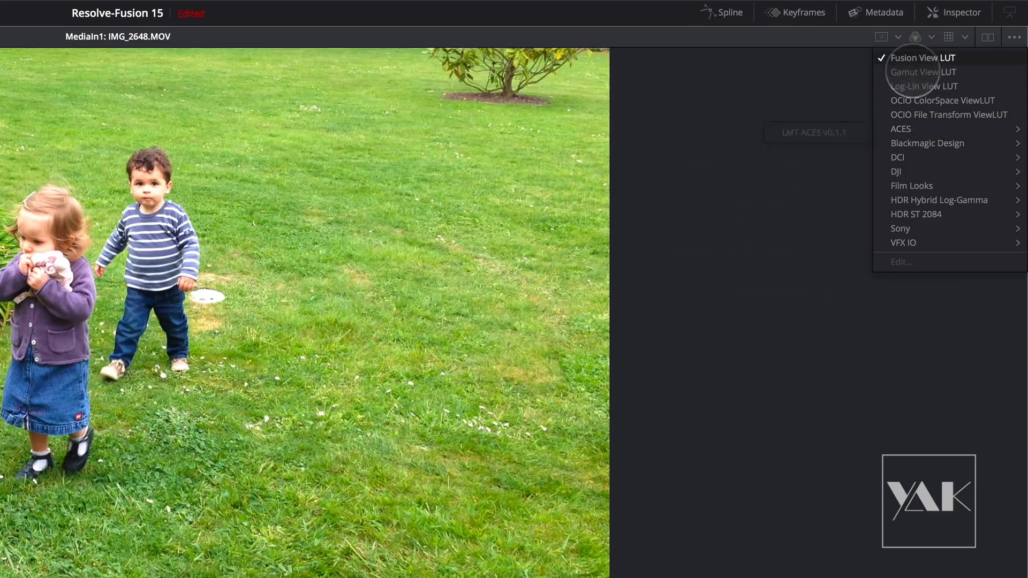
pyautogui.moveTo(916, 161)
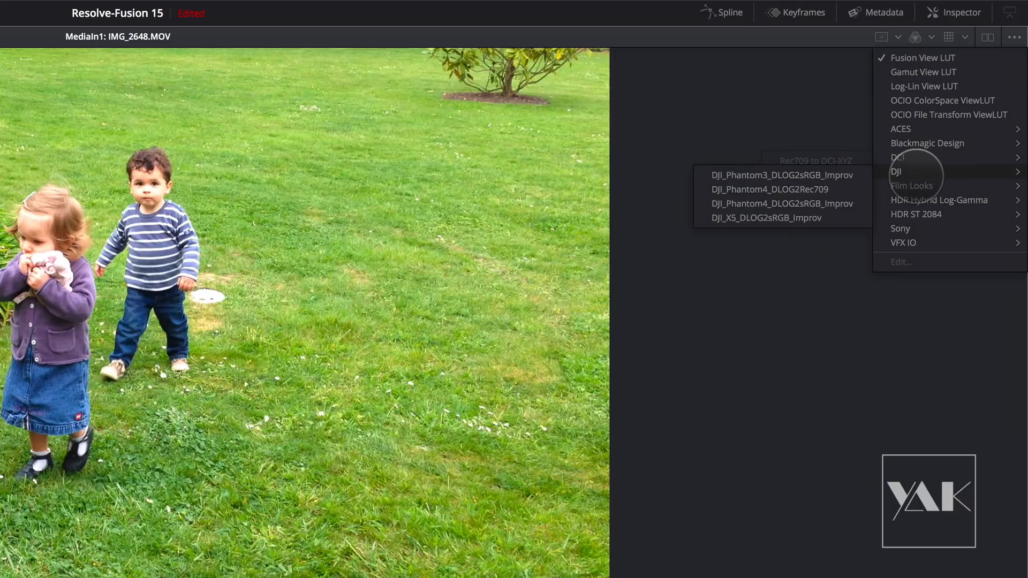
pyautogui.click(988, 37)
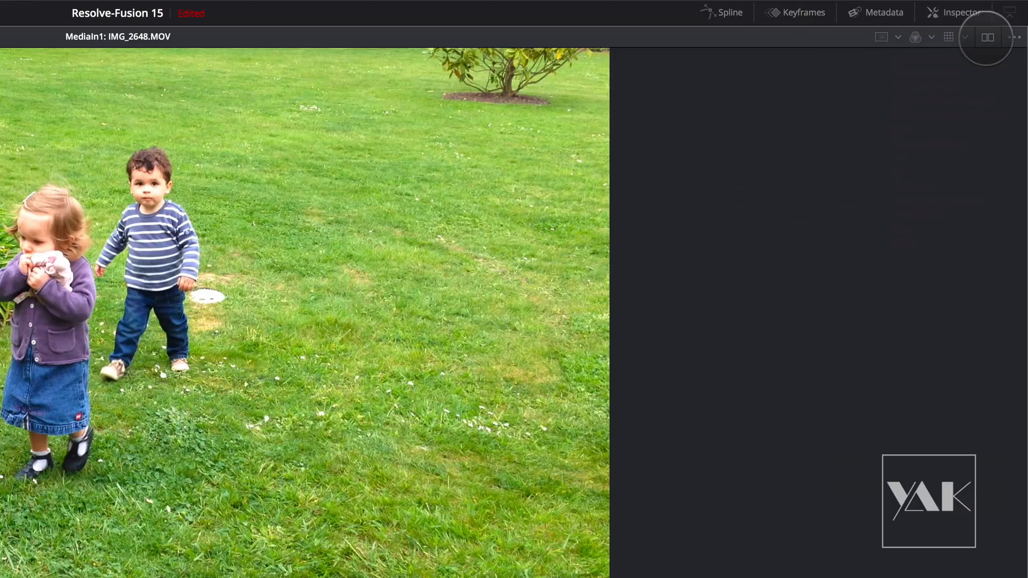
# - Examine the viewer's display options and the playback quality, proxy and loop options
pyautogui.click(988, 38)
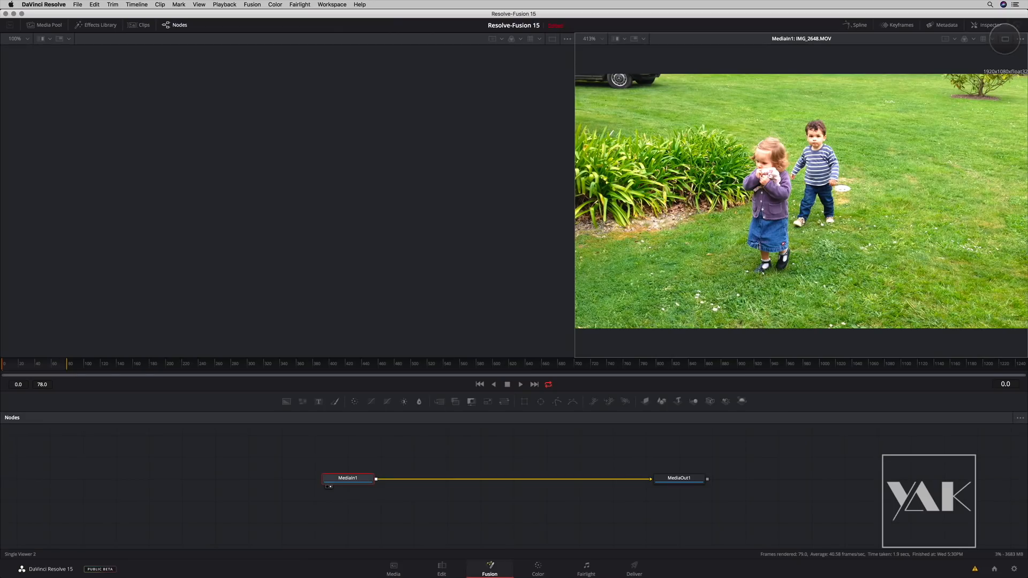
pyautogui.click(1005, 38)
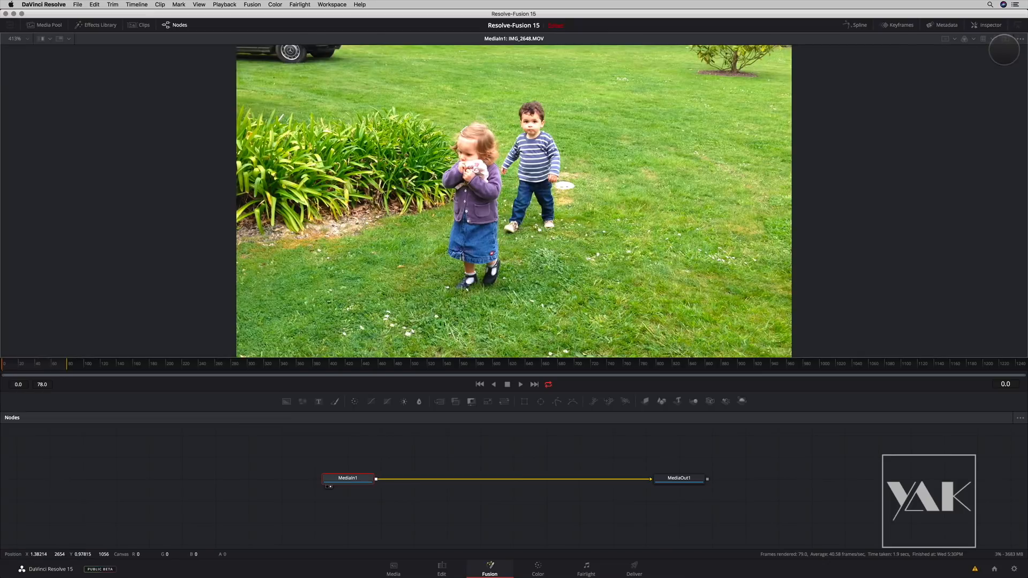
pyautogui.click(1020, 39)
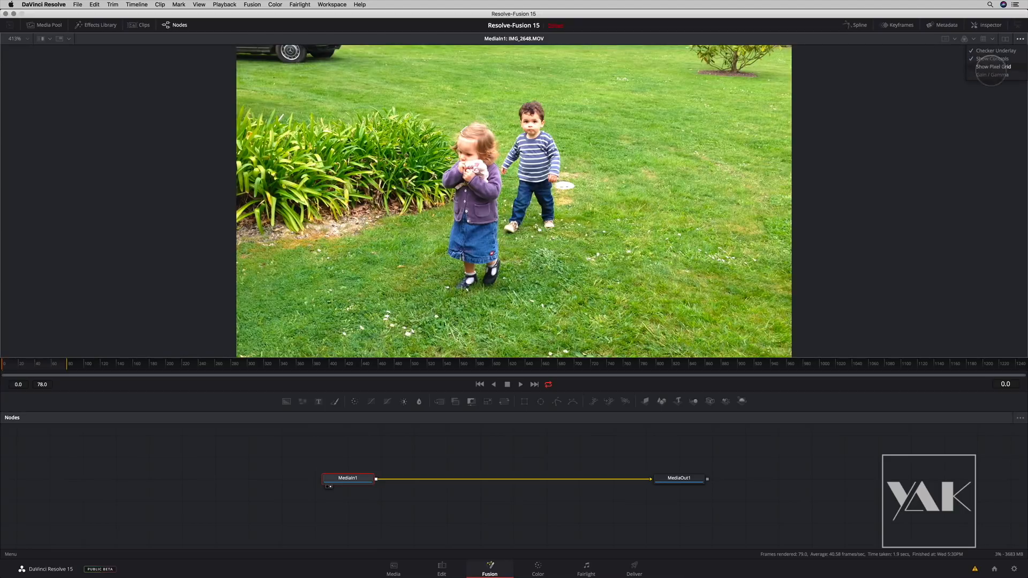
pyautogui.click(1019, 39)
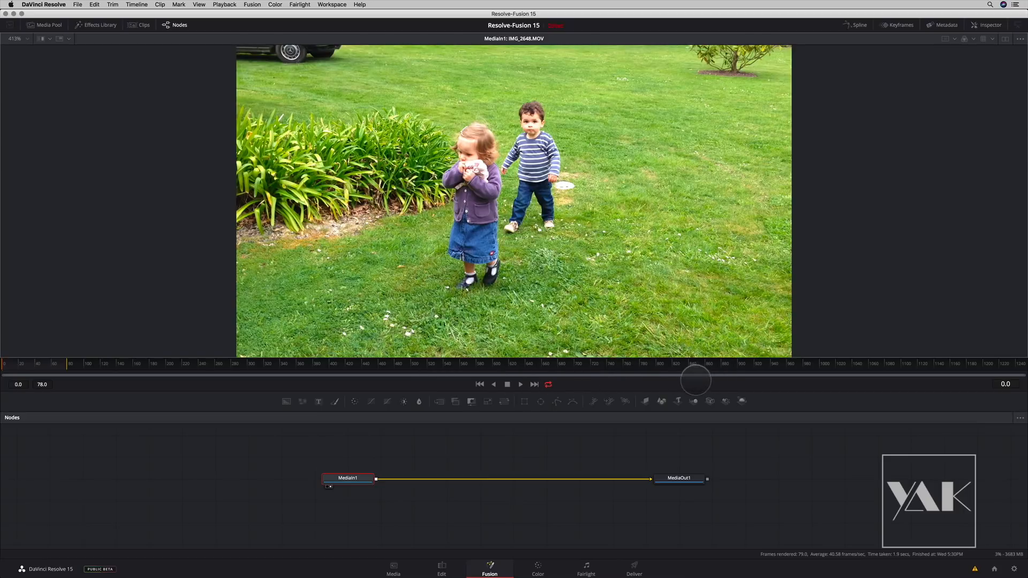
pyautogui.rightClick(694, 383)
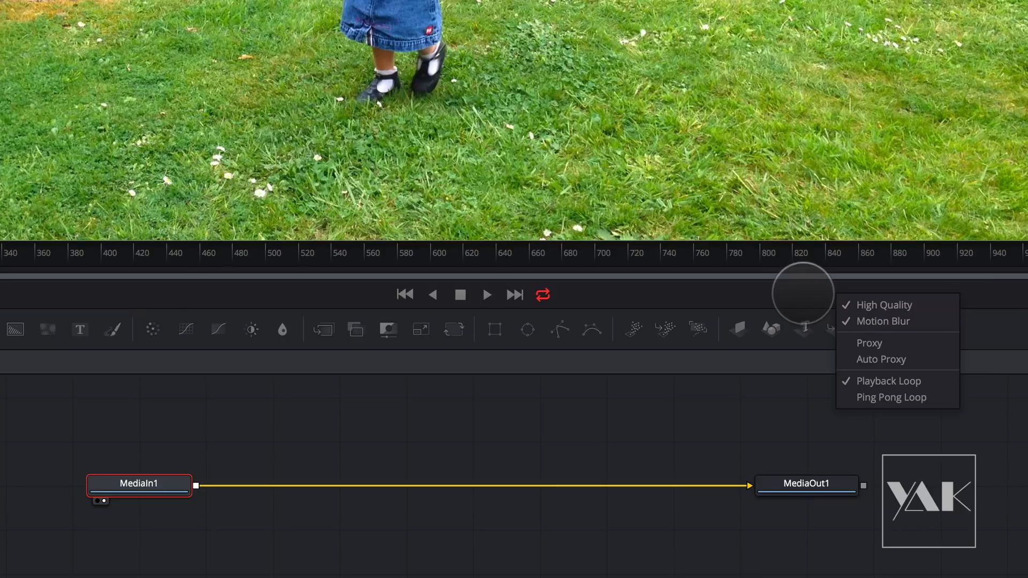
# - Recheck the High Quality, Motion Blur, Proxy and Playback Loop options without changing any of them
pyautogui.click(803, 293)
pyautogui.rightClick(893, 297)
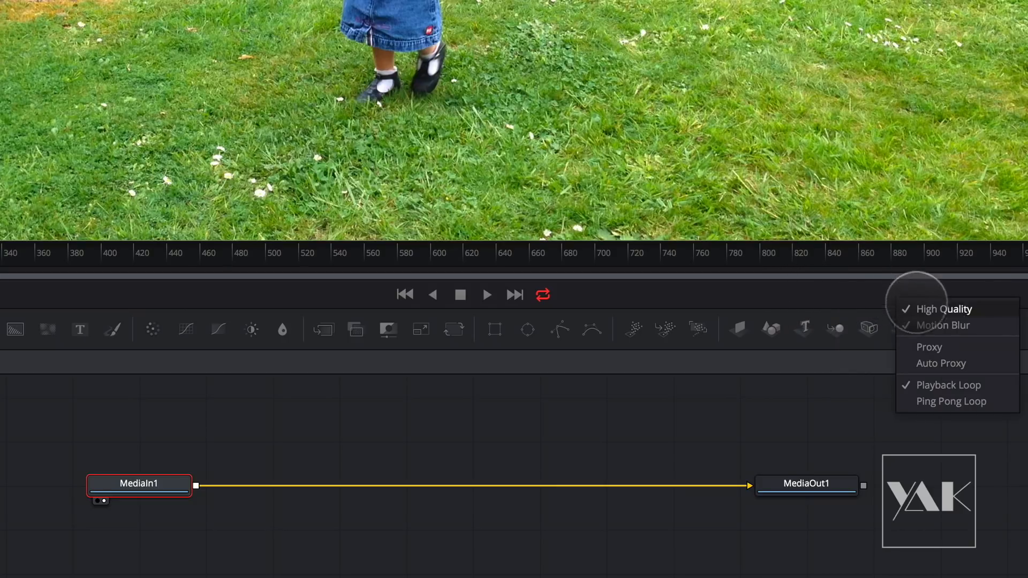
pyautogui.click(840, 298)
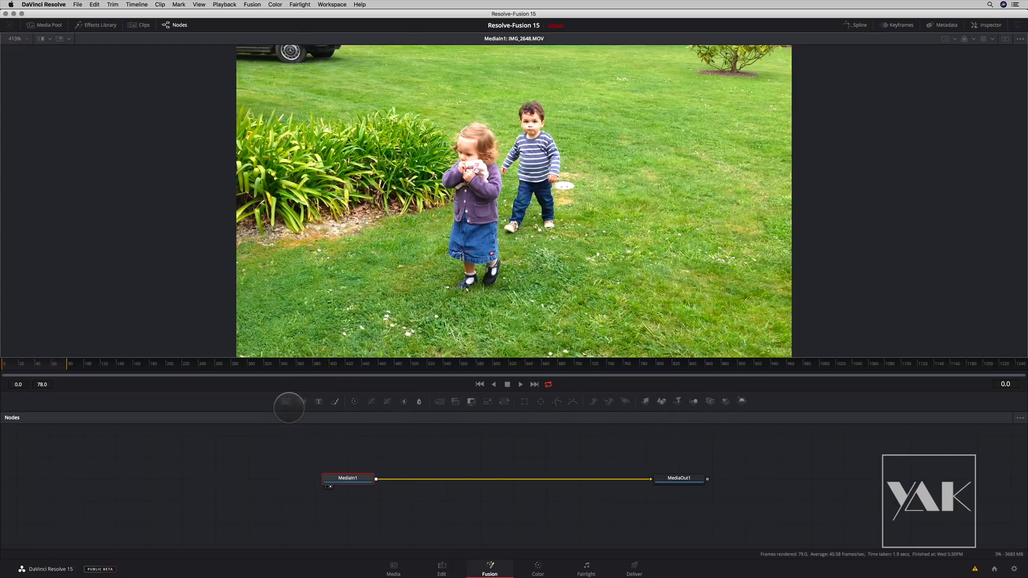
# - Show the Effects Library, expand Tools to view the 3D category, and hide the library again
pyautogui.click(83, 25)
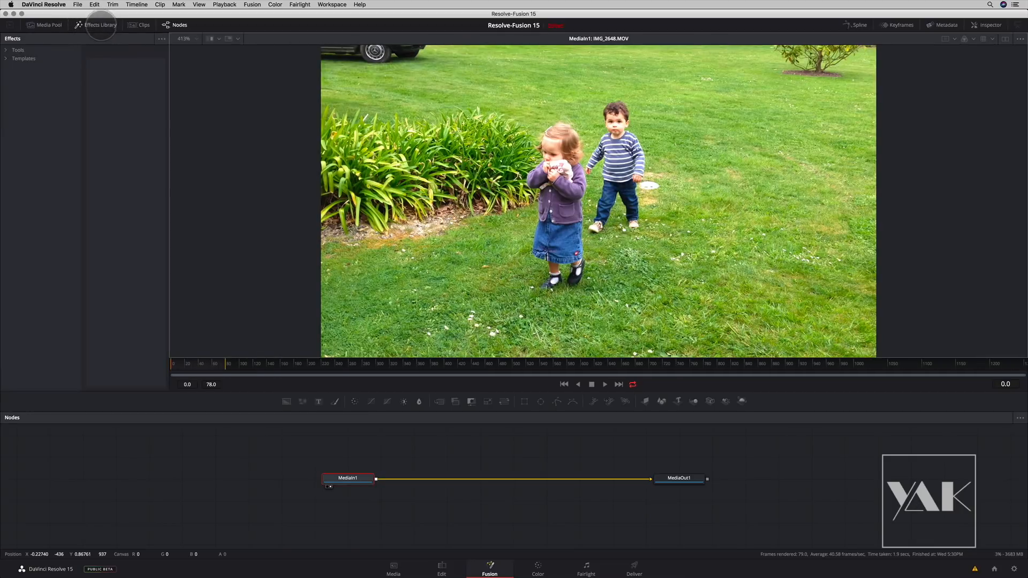
pyautogui.click(8, 51)
pyautogui.click(24, 58)
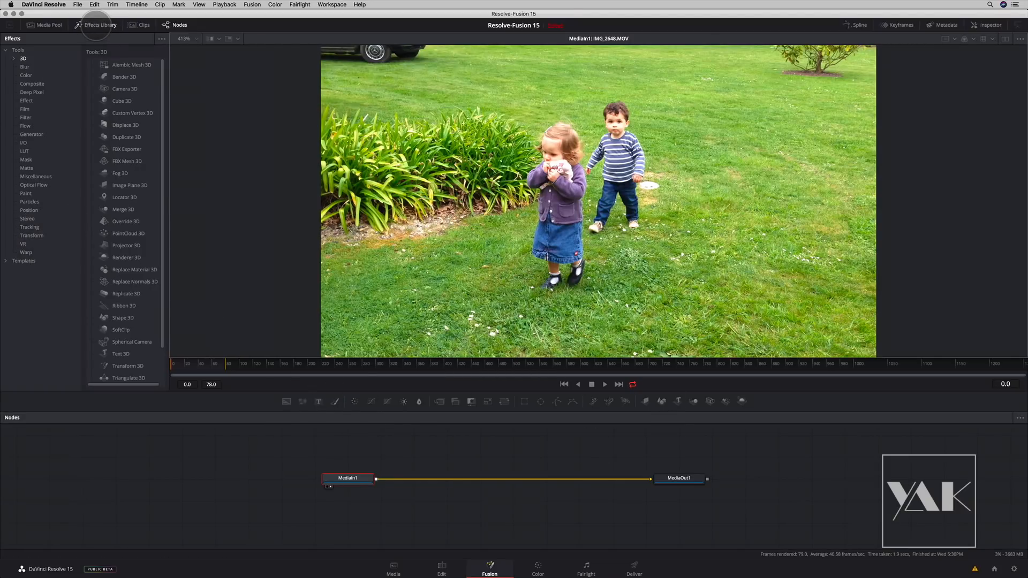
pyautogui.click(94, 25)
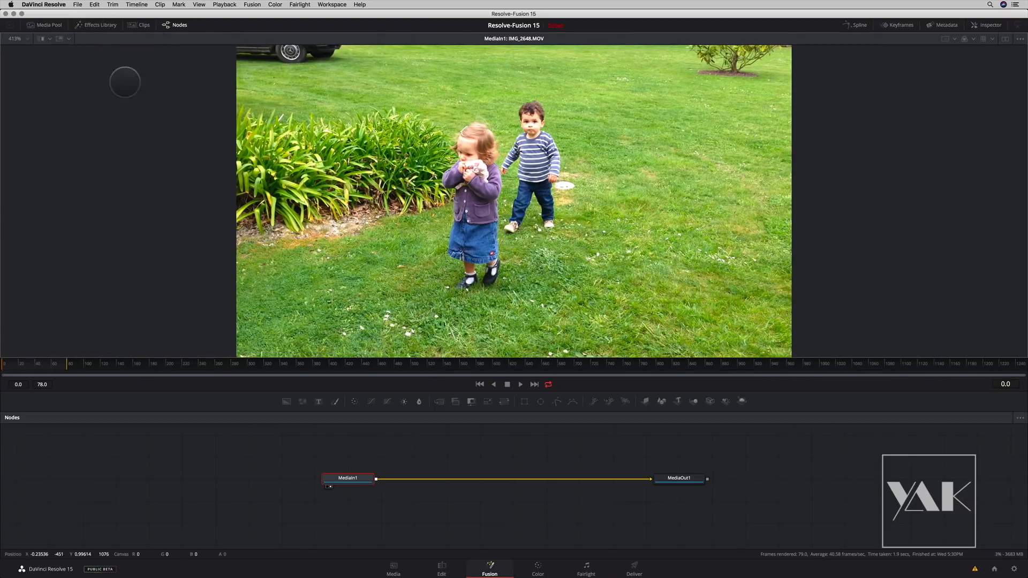
# - Browse the scale options and Add Tool categories offered for the empty node area without adding a tool
pyautogui.rightClick(449, 451)
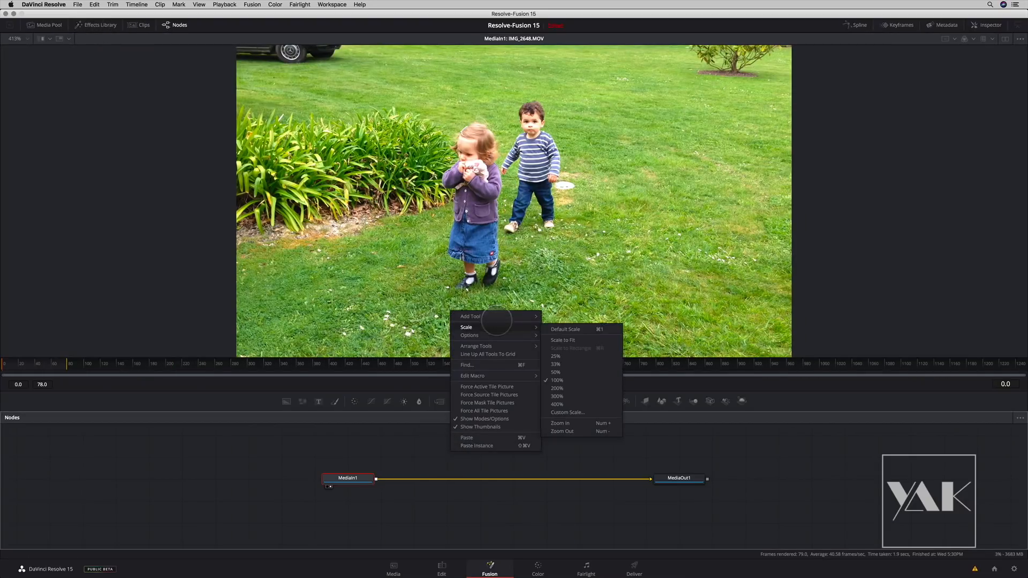
pyautogui.moveTo(509, 317)
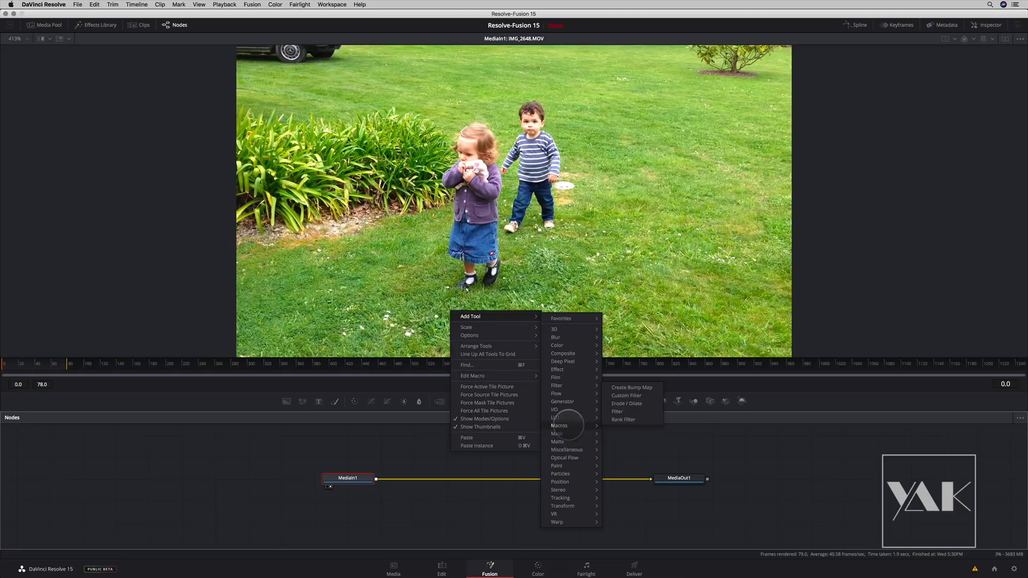
pyautogui.click(642, 450)
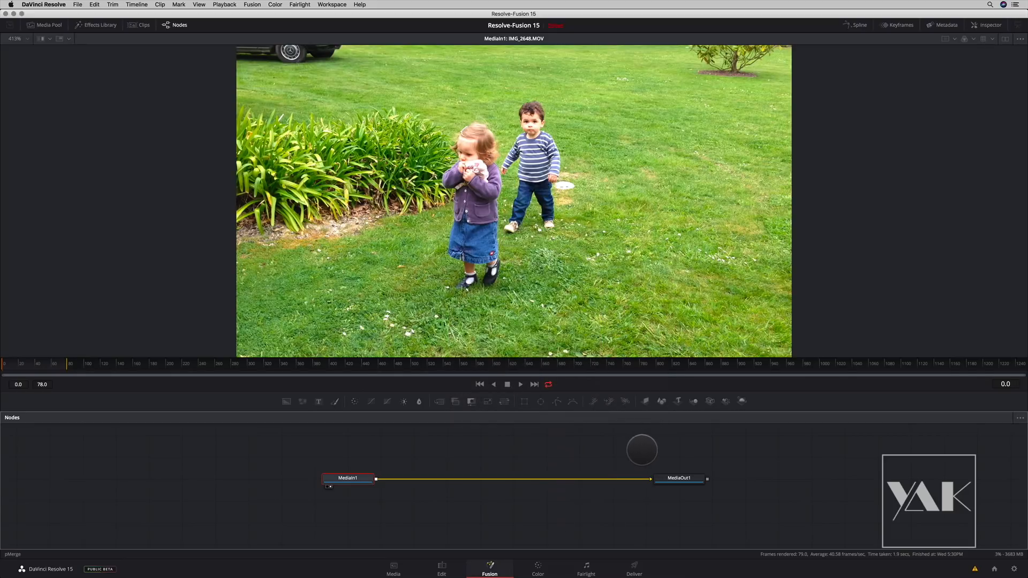
# - Search the Select Tool window for "paint", look through the tool list and close it without adding a node
pyautogui.hotkey('shift', 'space')
pyautogui.write('paint')
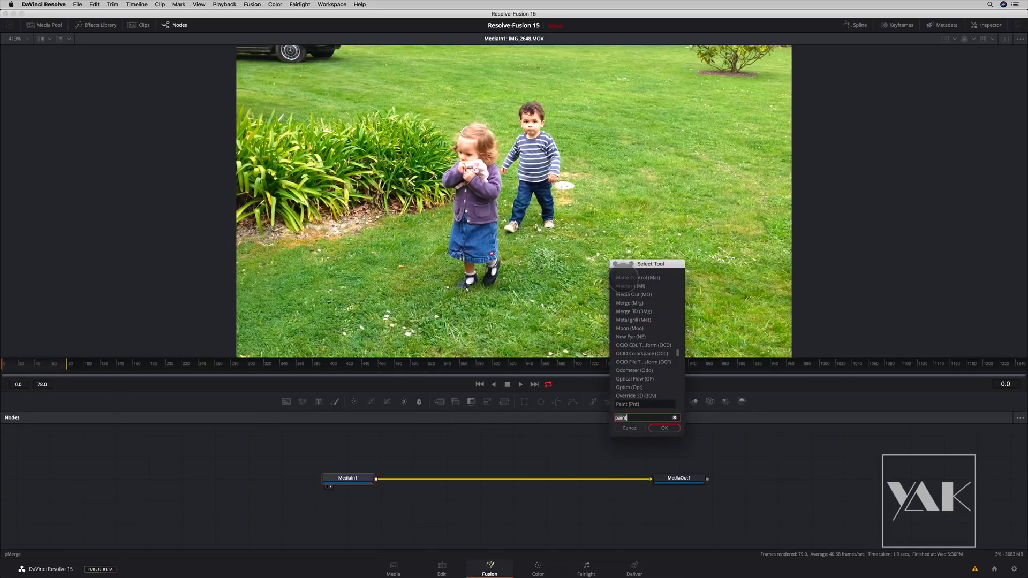
pyautogui.scroll(2, 678, 353)
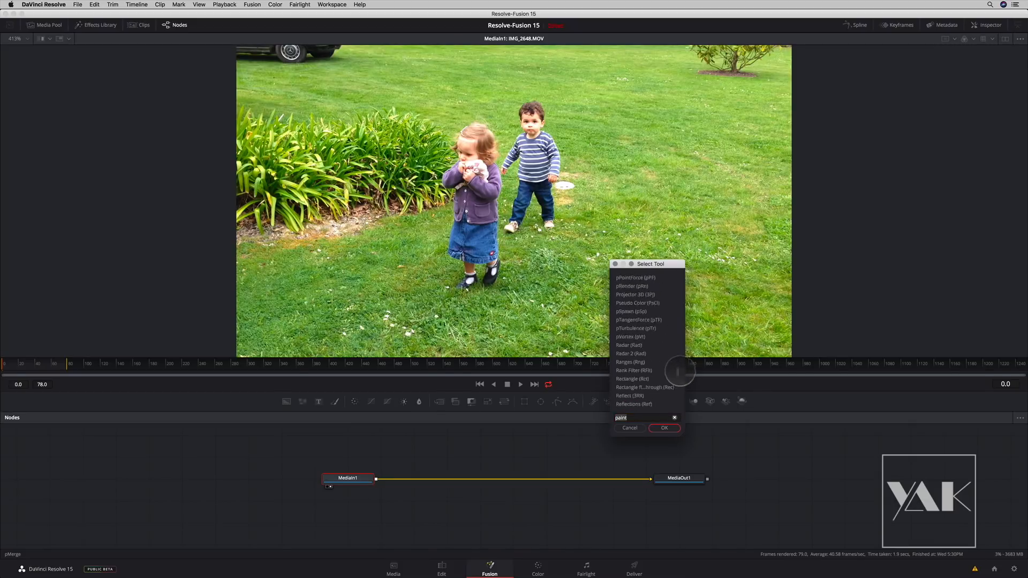
pyautogui.moveTo(650, 264); pyautogui.dragTo(674, 259)
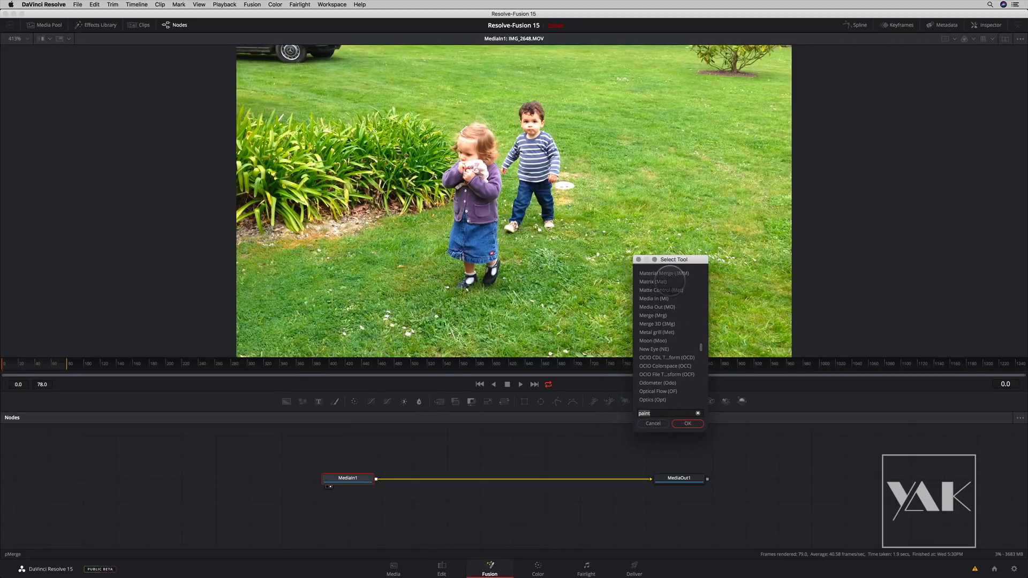
pyautogui.click(638, 259)
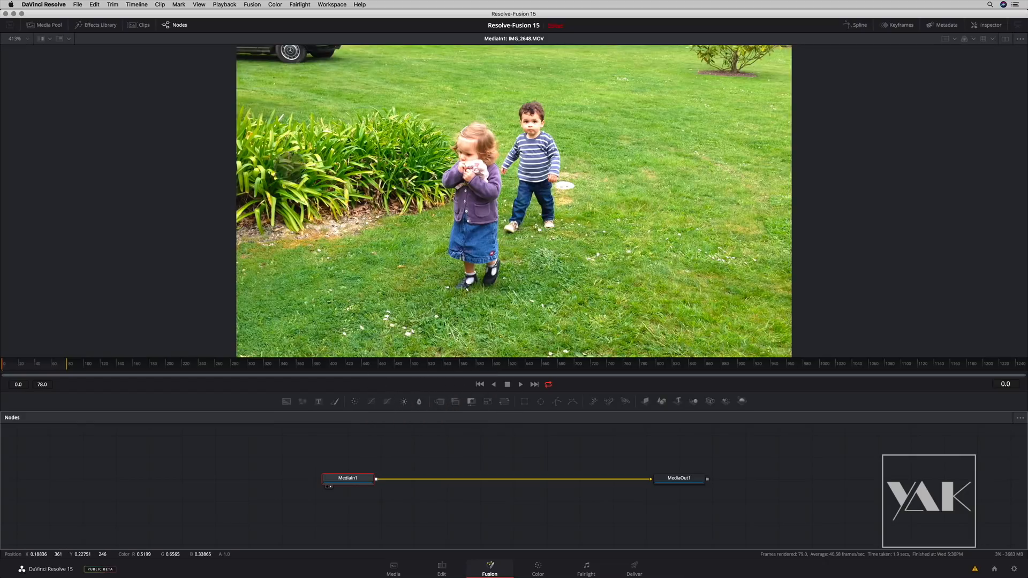
# - Hide the Fusion toolbar and show it again
pyautogui.click(254, 5)
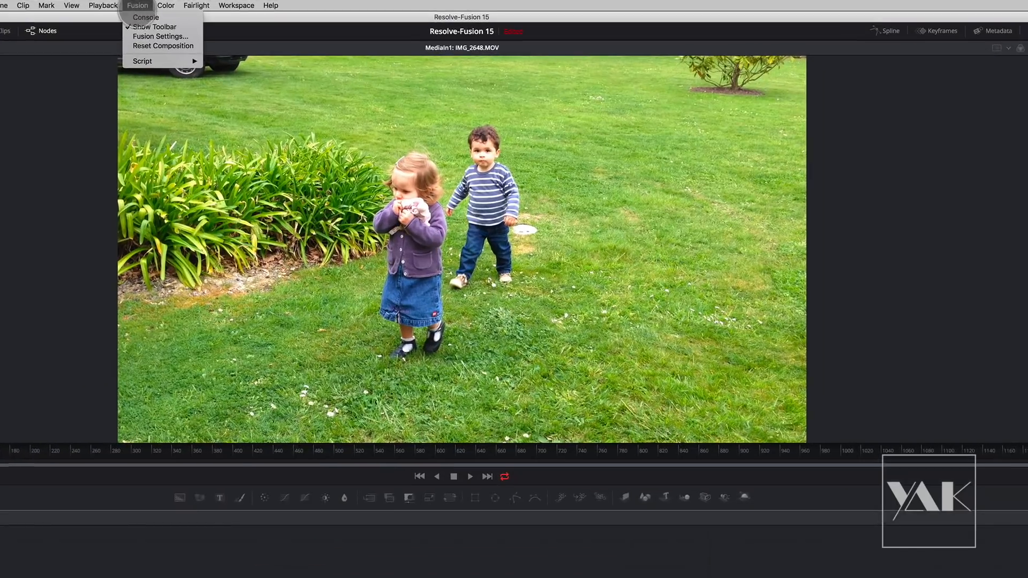
pyautogui.click(257, 21)
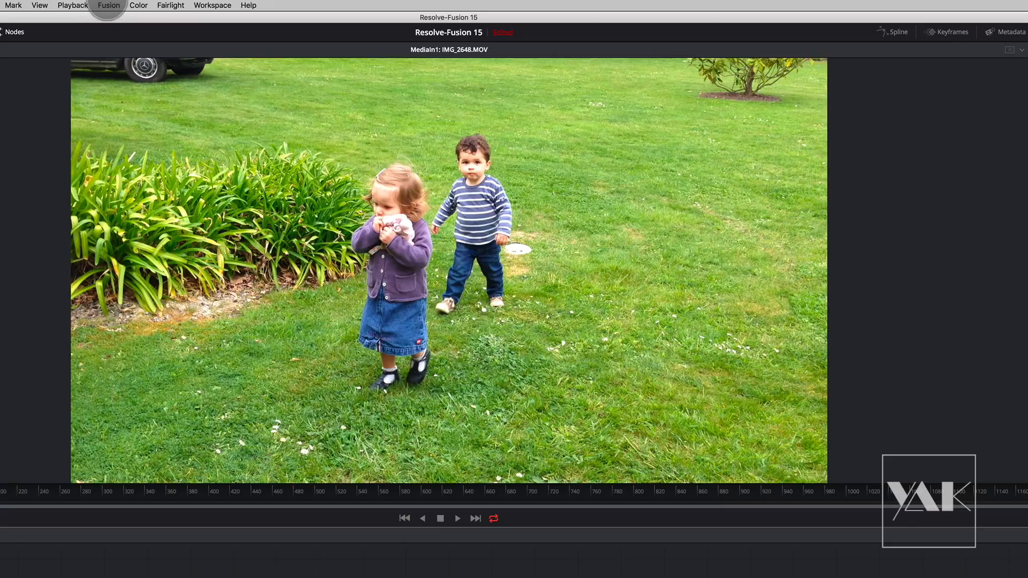
pyautogui.click(107, 7)
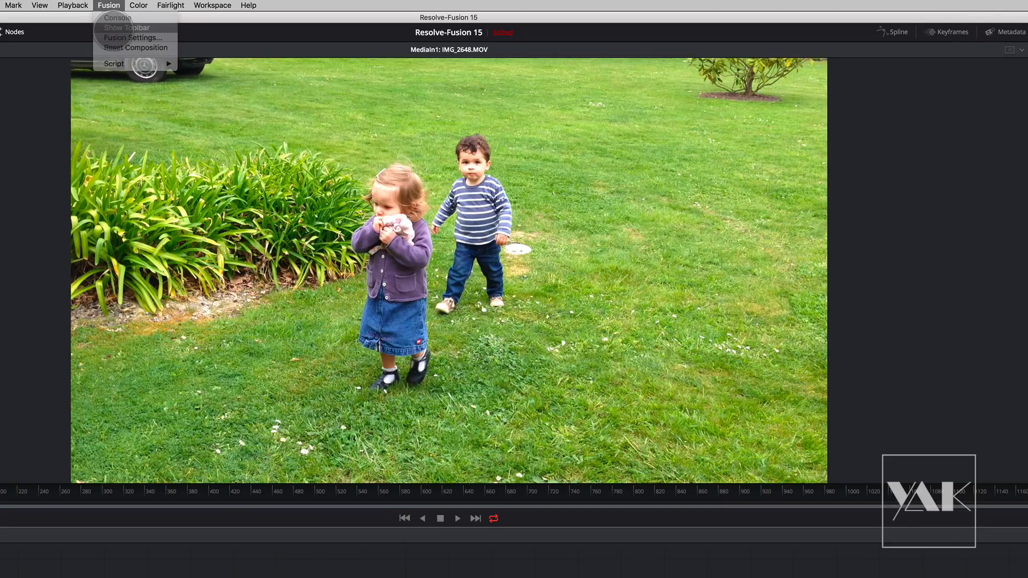
pyautogui.click(127, 27)
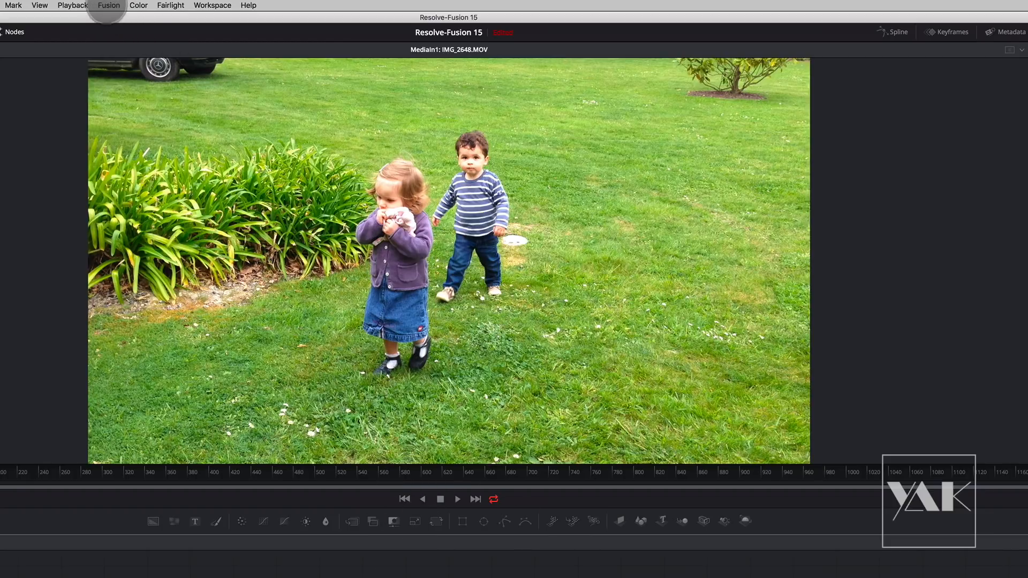
# - Open the Fusion console, clear its message log, activate the command entry line and close the console
pyautogui.click(108, 5)
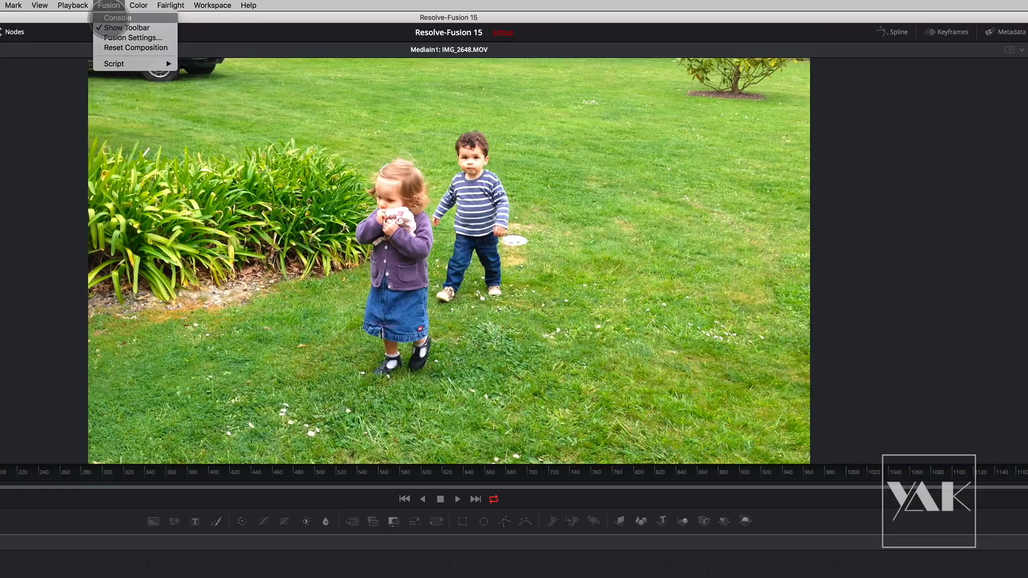
pyautogui.click(110, 19)
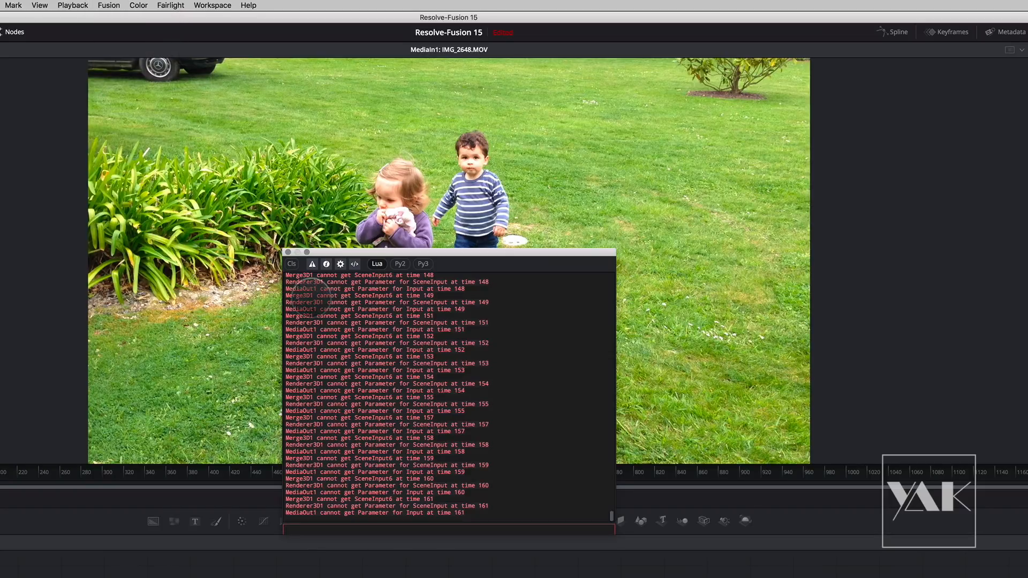
pyautogui.click(292, 264)
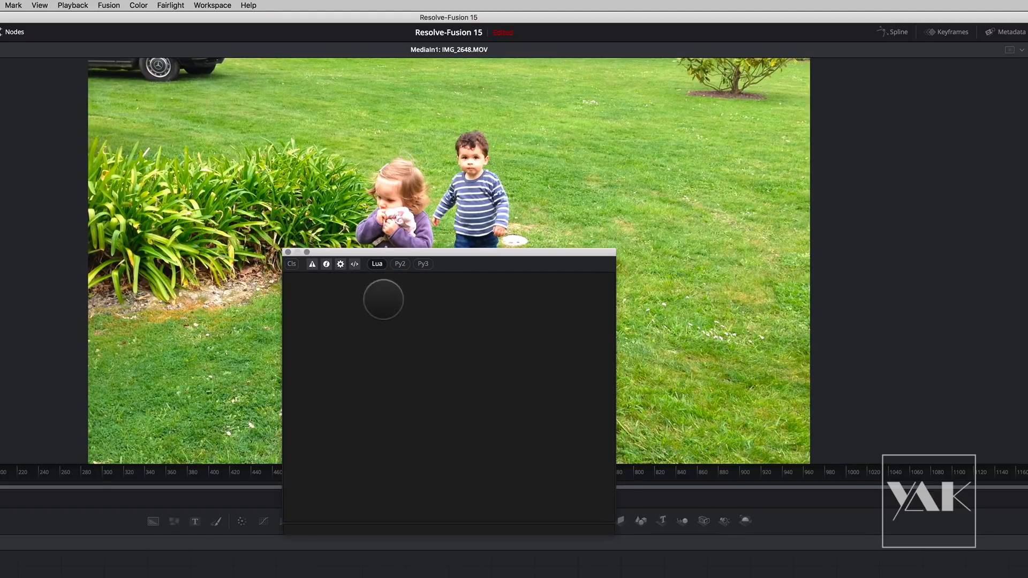
pyautogui.click(360, 529)
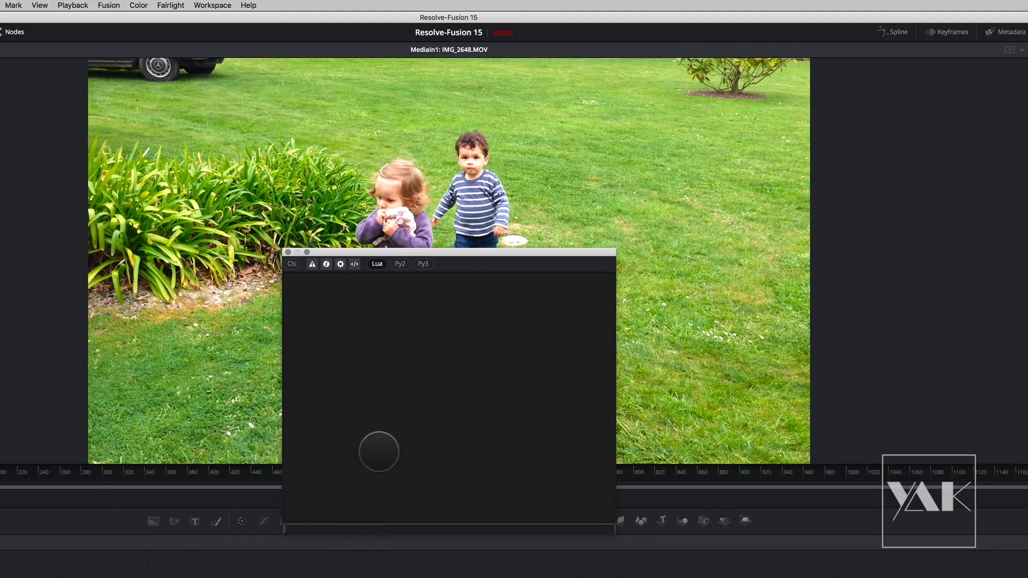
pyautogui.click(393, 268)
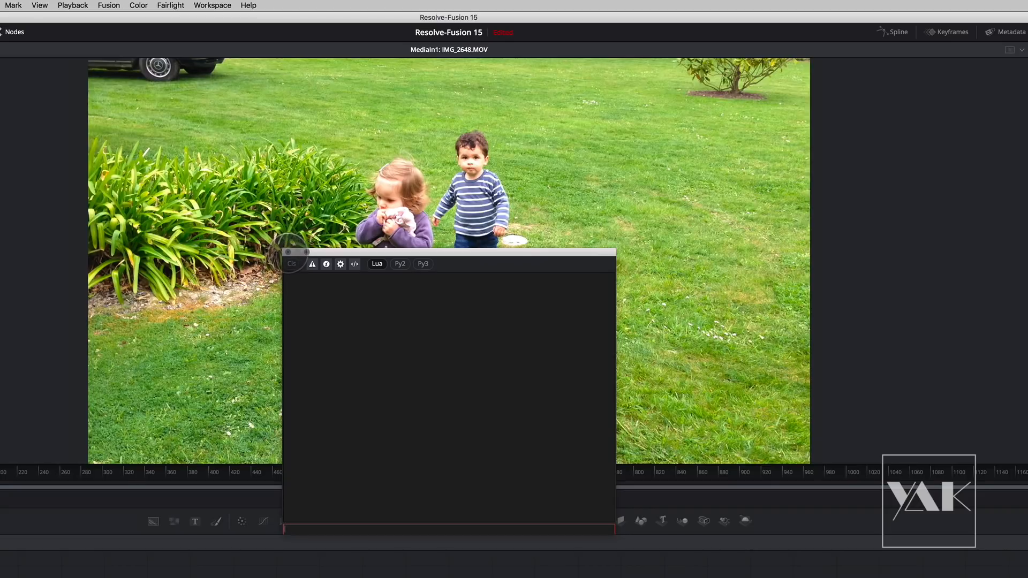
pyautogui.click(288, 252)
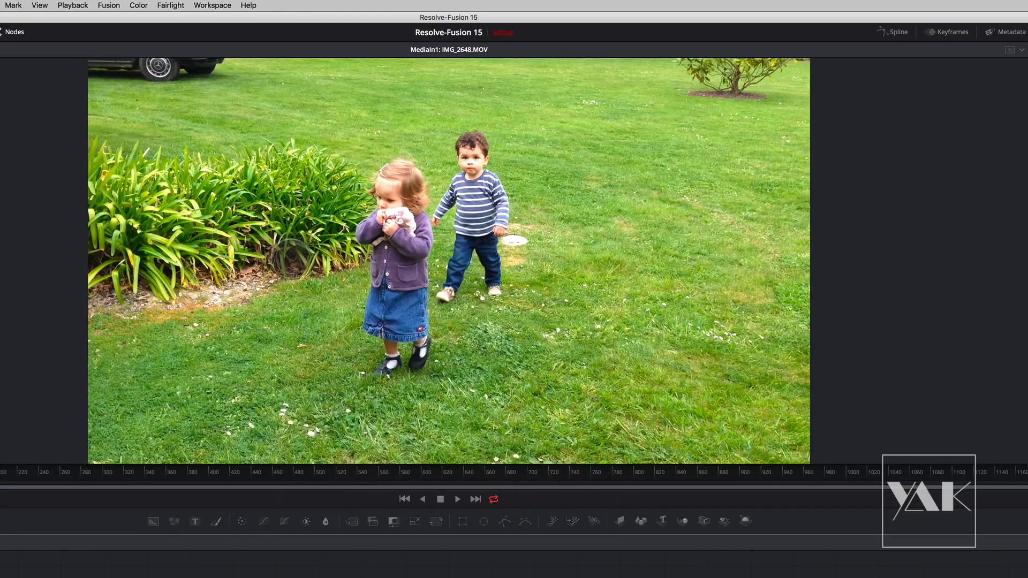
# - Open Fusion Settings and review the 3D View, Defaults, Flow, Frame Format and Timeline categories
pyautogui.click(110, 6)
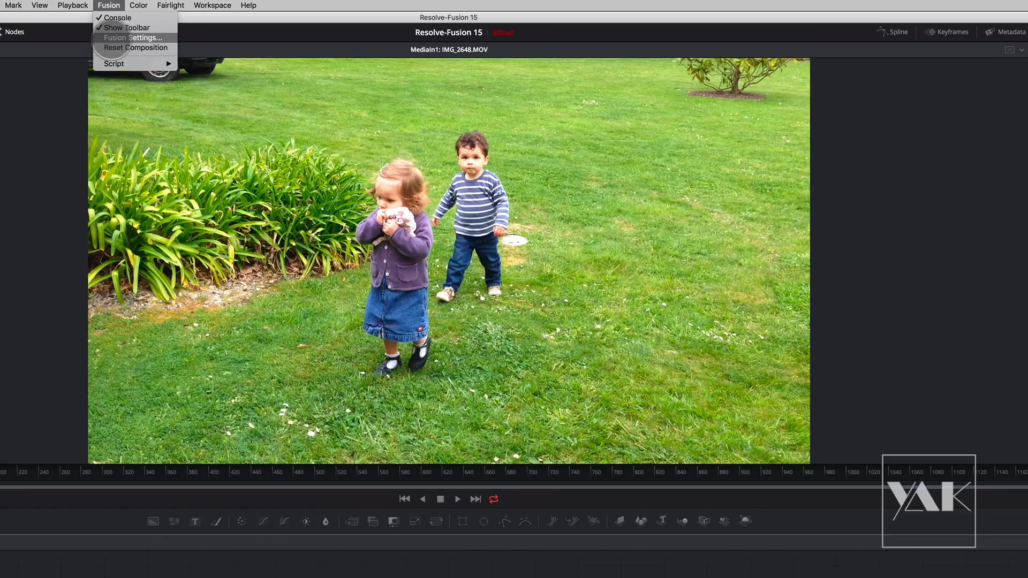
pyautogui.click(107, 38)
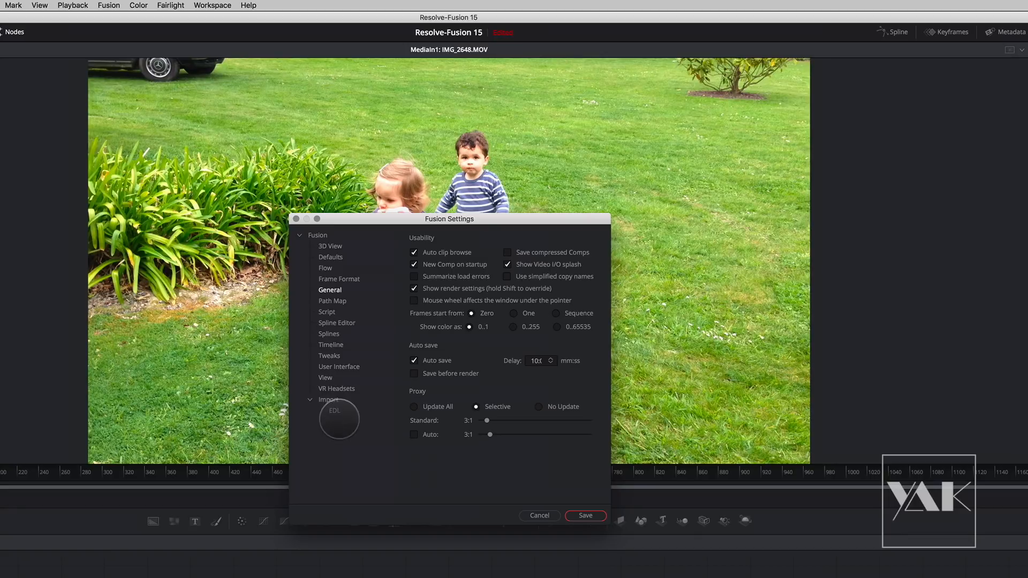
pyautogui.click(330, 247)
pyautogui.click(330, 258)
pyautogui.click(326, 268)
pyautogui.click(335, 279)
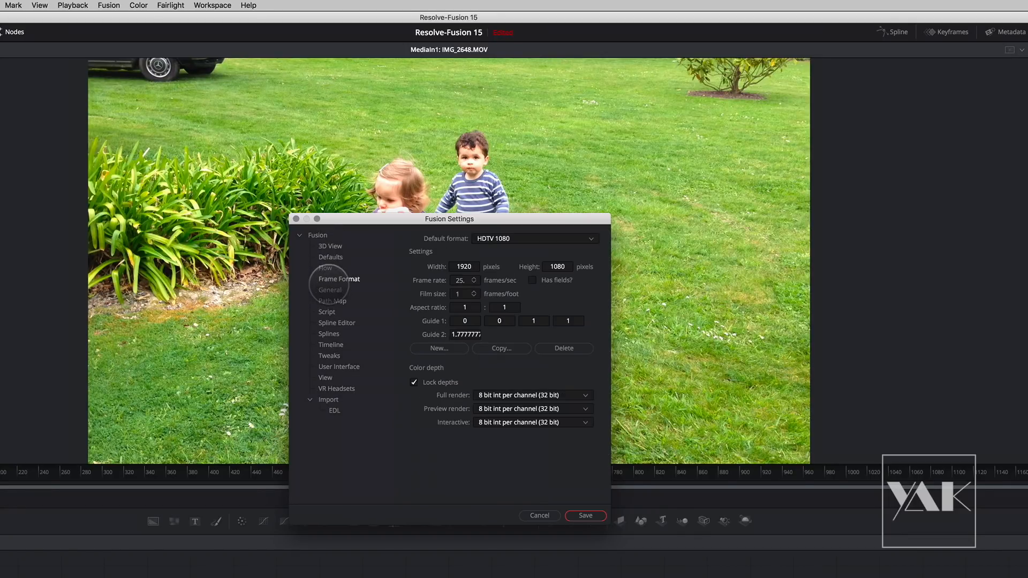
pyautogui.click(330, 344)
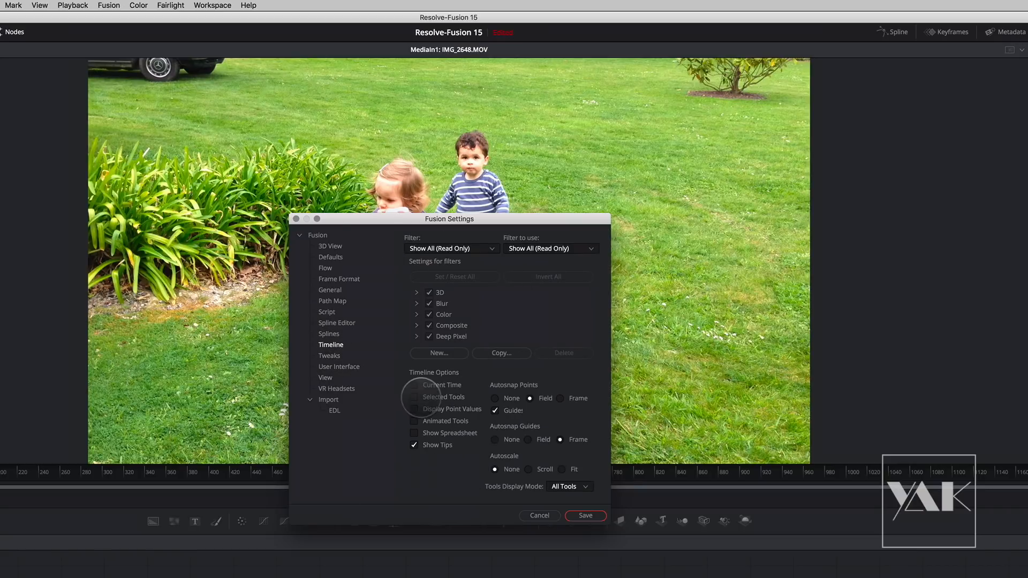
# - Compare the VR Headsets and User Interface settings and leave Fusion Settings without saving
pyautogui.click(336, 388)
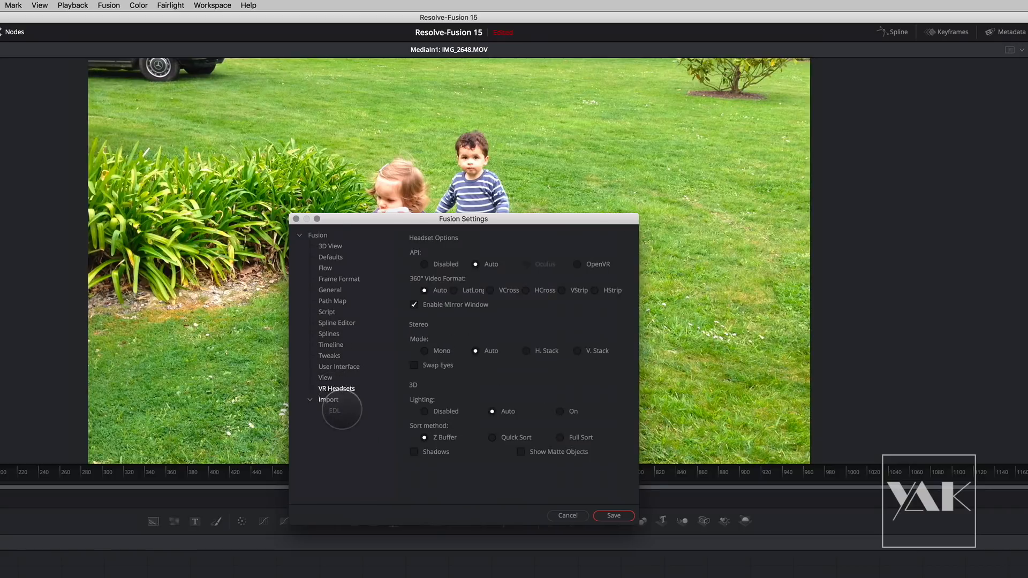
pyautogui.click(327, 367)
pyautogui.click(329, 389)
pyautogui.click(342, 369)
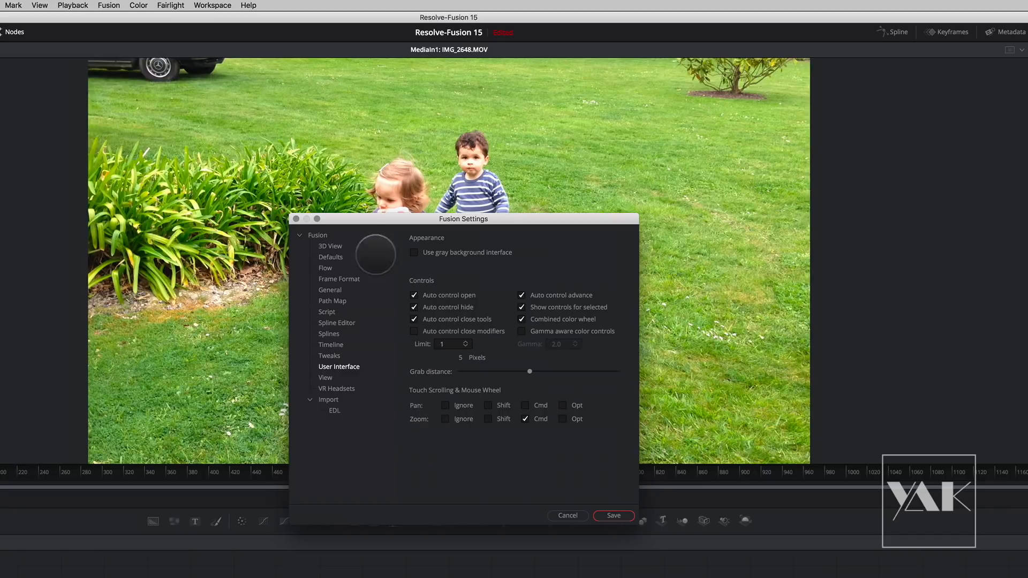
pyautogui.click(336, 389)
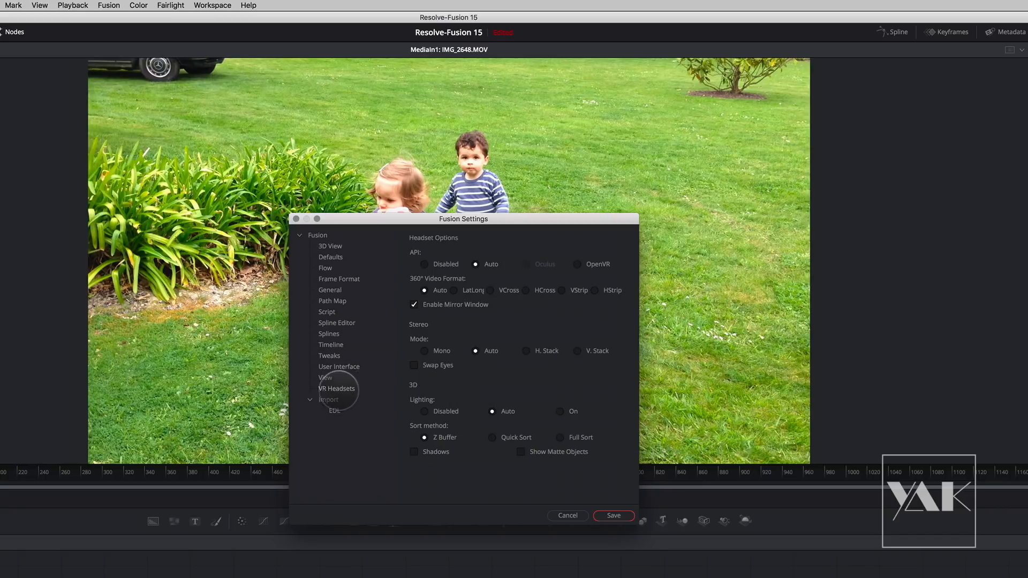
pyautogui.click(567, 515)
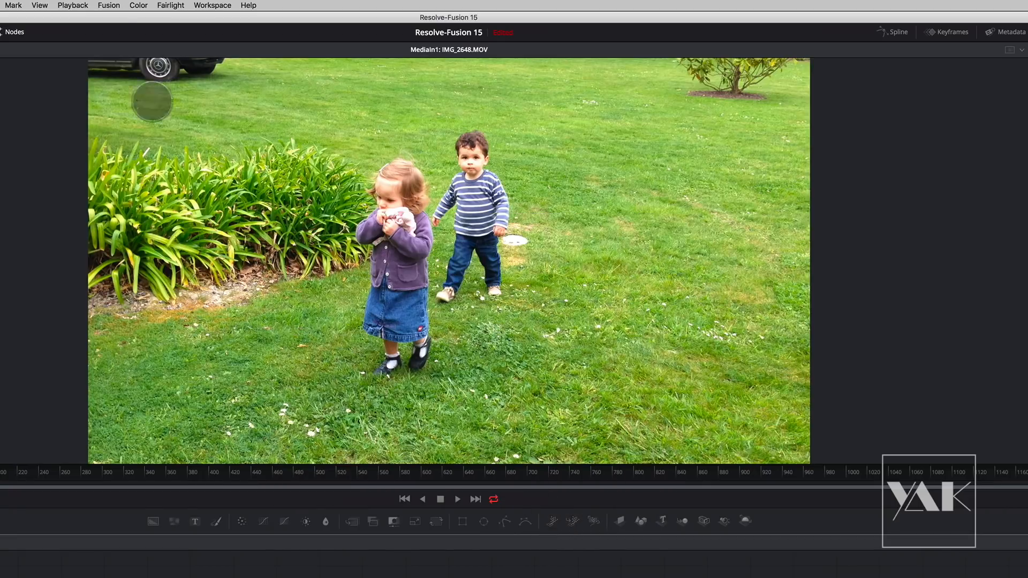
# - Check which Fusion scripts are available to run
pyautogui.click(109, 5)
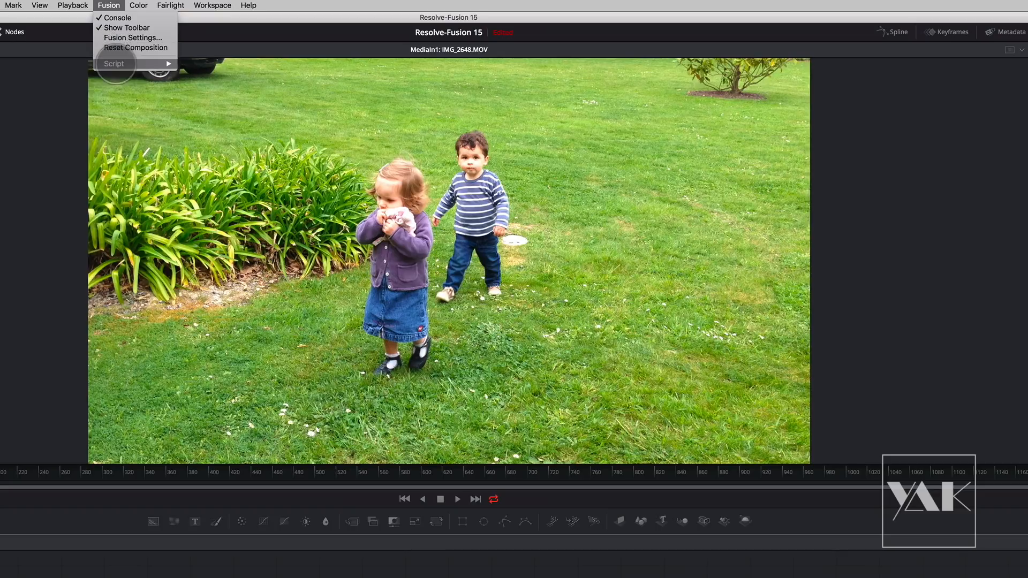
pyautogui.moveTo(161, 64)
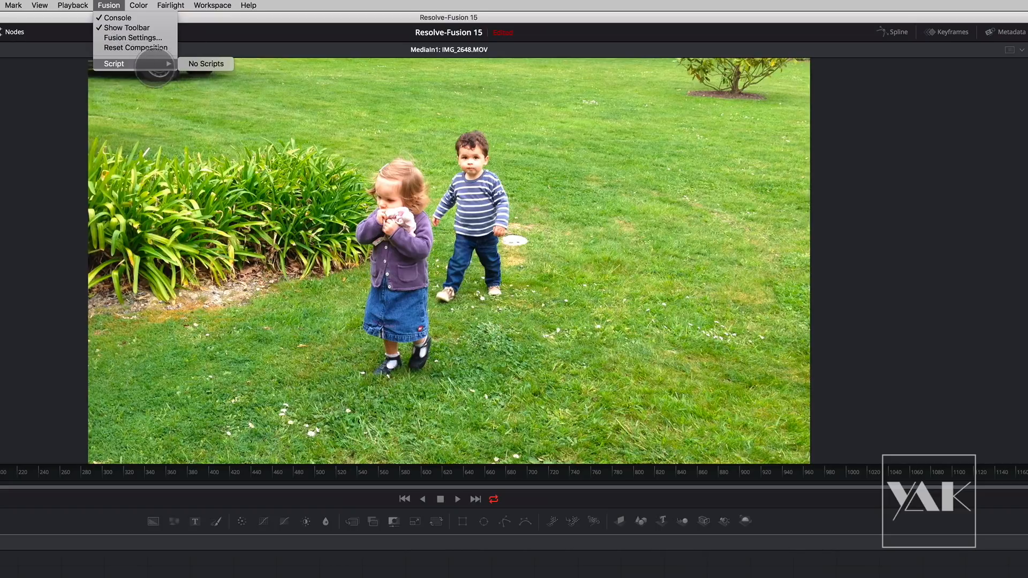
pyautogui.click(27, 231)
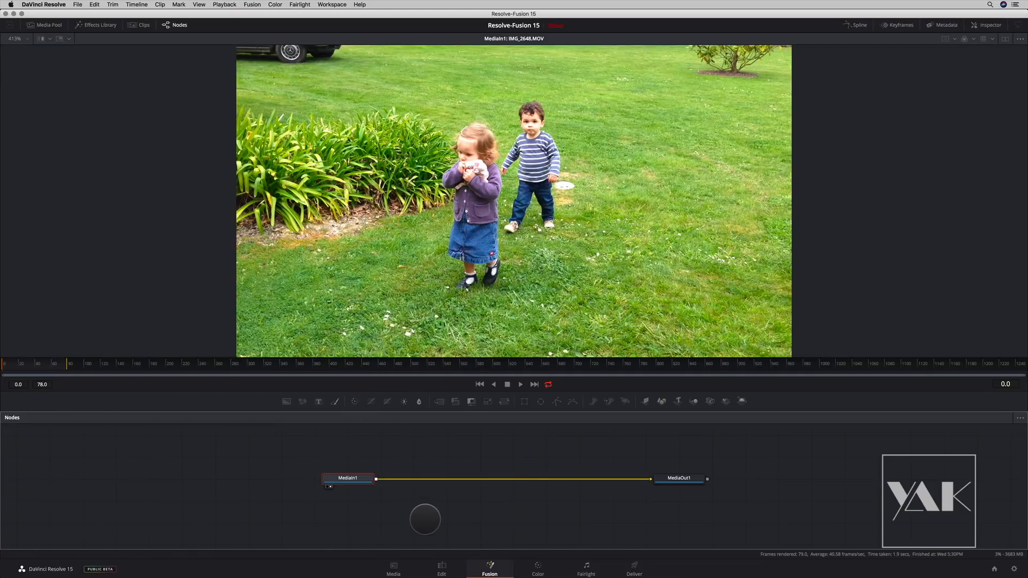
# - Spread the MediaIn1 and MediaOut1 nodes farther apart and load MediaOut1 into the viewer
pyautogui.scroll(6, 562, 225)
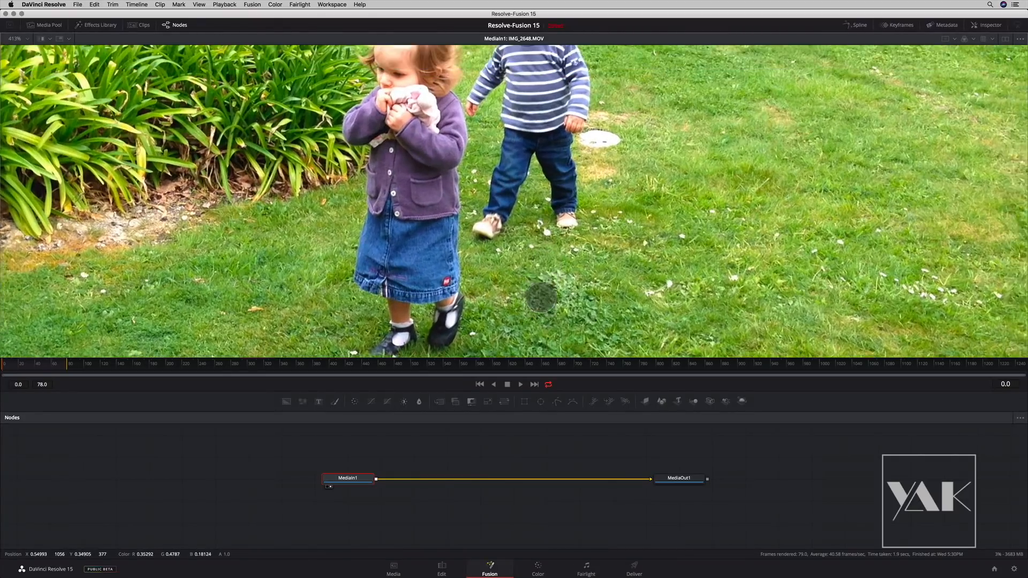
pyautogui.scroll(2, 568, 263)
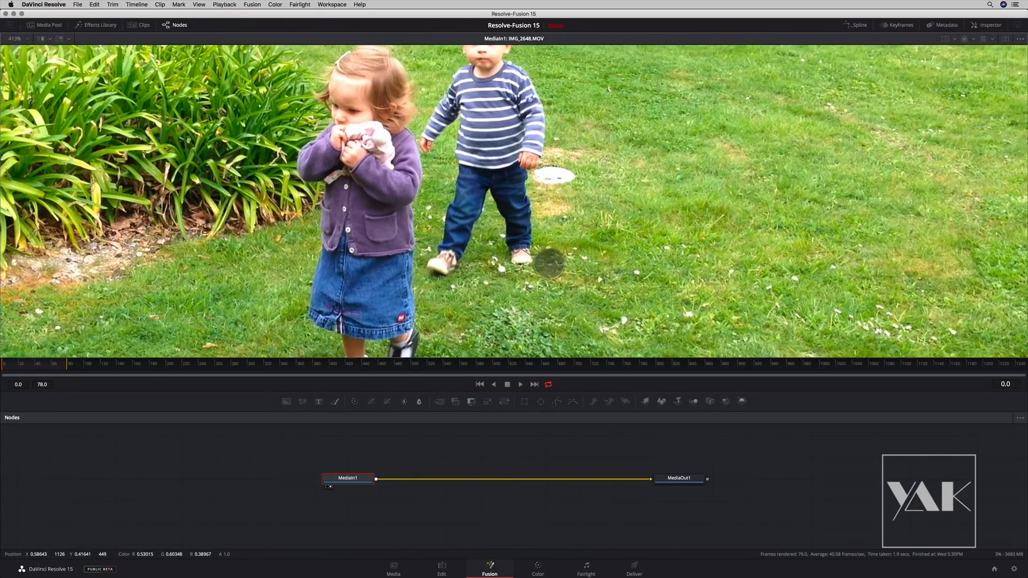
pyautogui.scroll(-4, 549, 264)
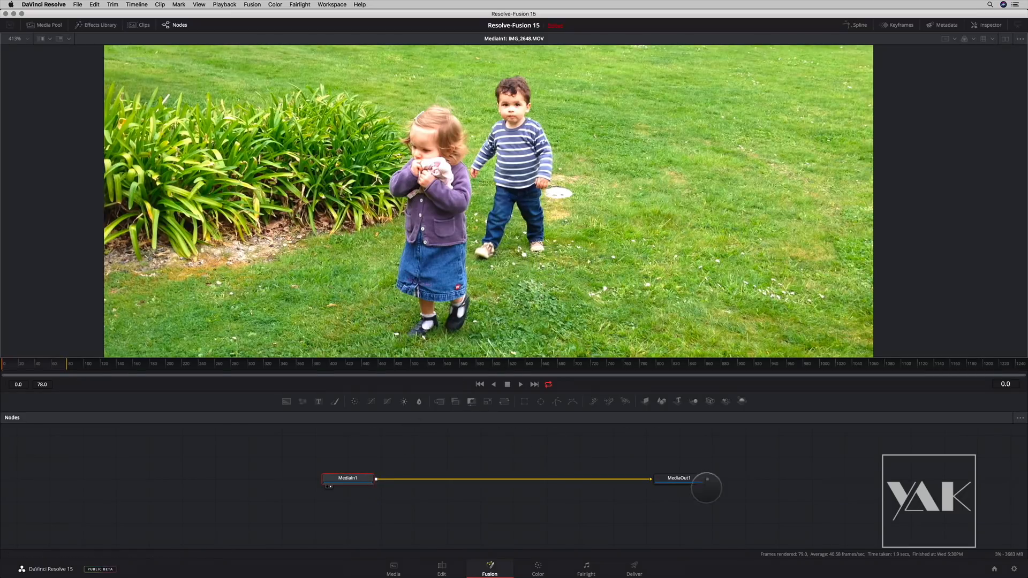
pyautogui.moveTo(347, 479); pyautogui.dragTo(344, 478)
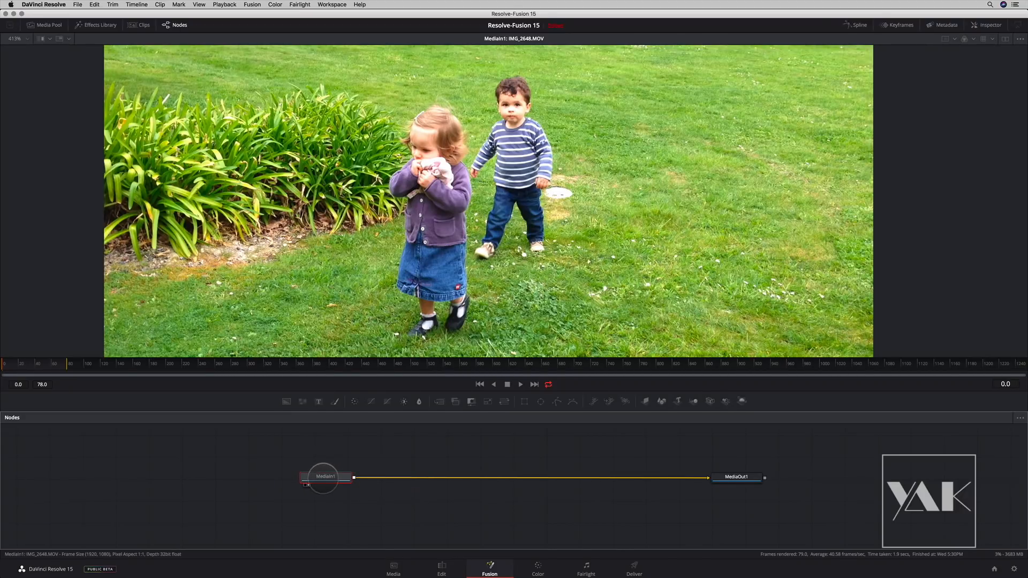
pyautogui.moveTo(324, 477); pyautogui.dragTo(328, 334)
pyautogui.moveTo(744, 476); pyautogui.dragTo(749, 356)
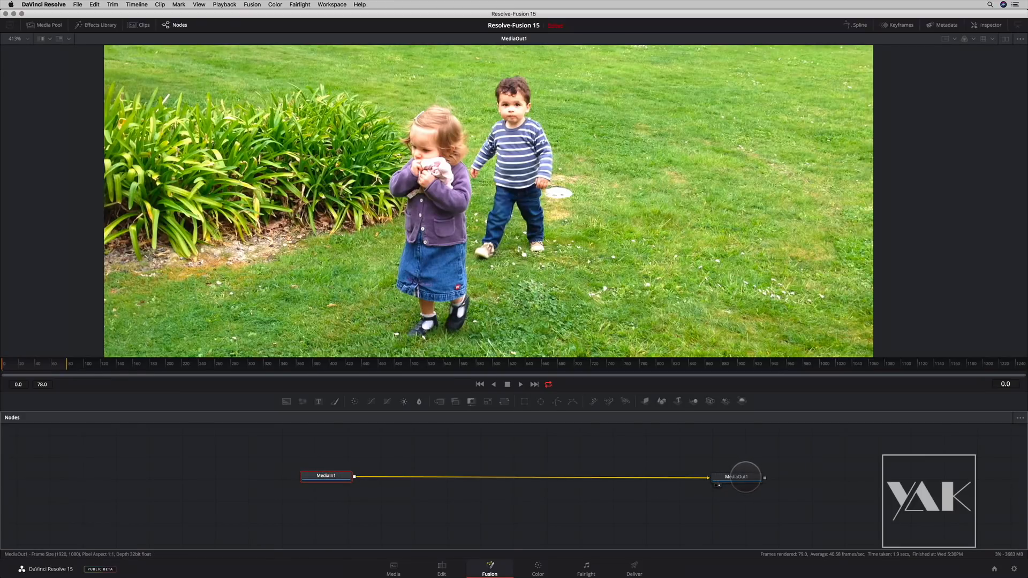
# - Compare the clip on the Edit page timeline and in the Color page node graph, and return to the Fusion page
pyautogui.click(439, 568)
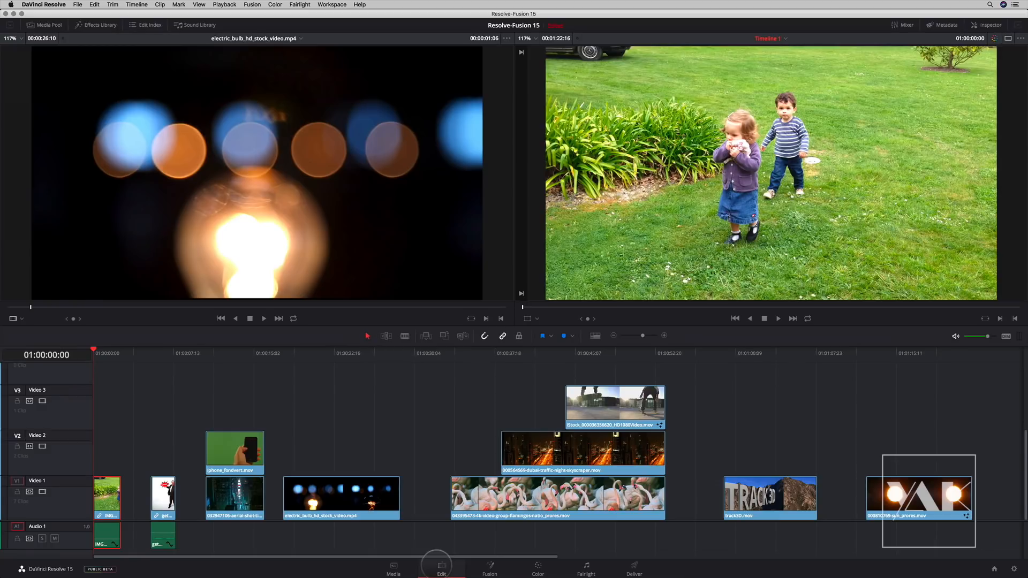
pyautogui.moveTo(98, 352); pyautogui.dragTo(92, 352)
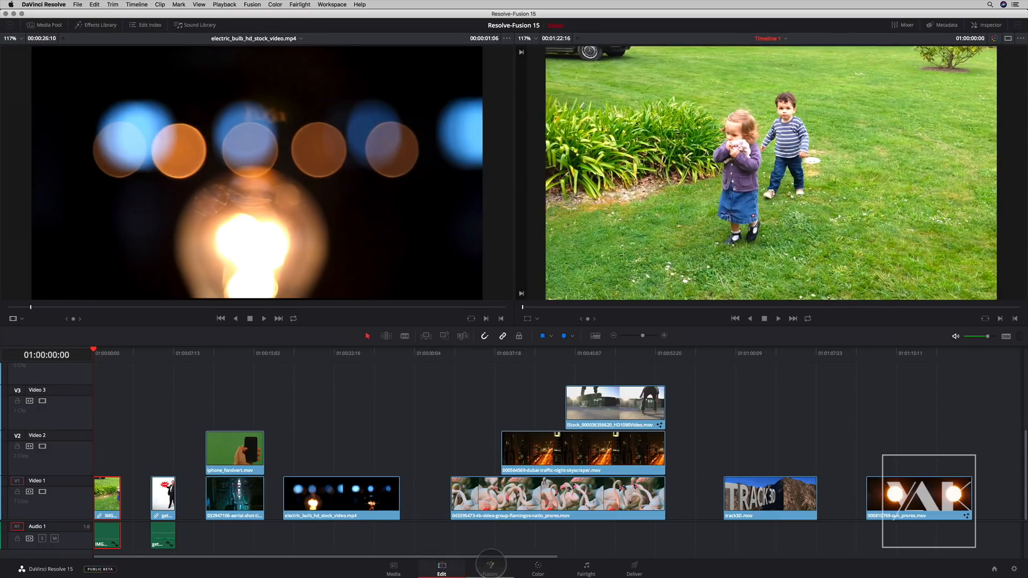
pyautogui.click(490, 569)
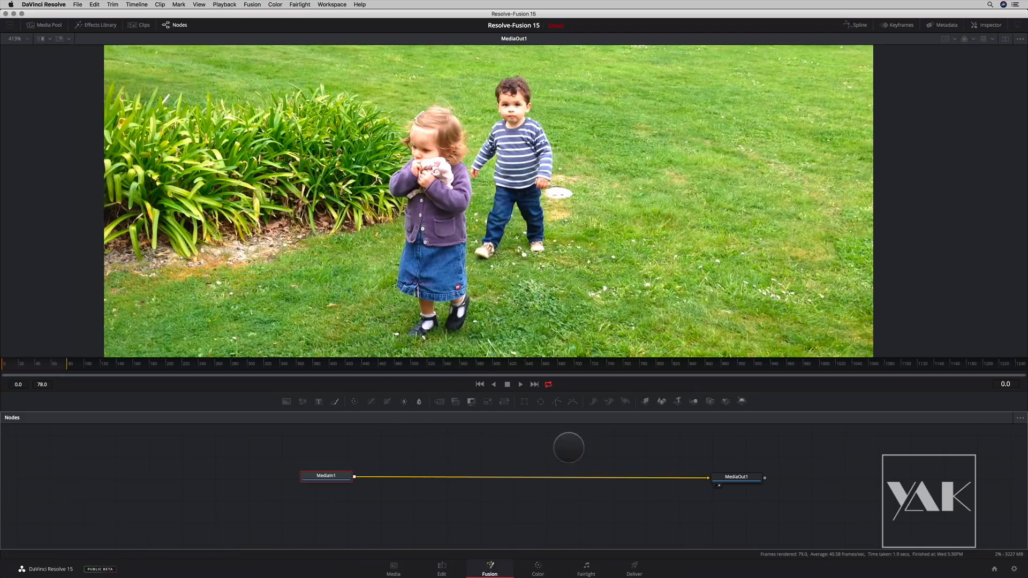
pyautogui.click(537, 568)
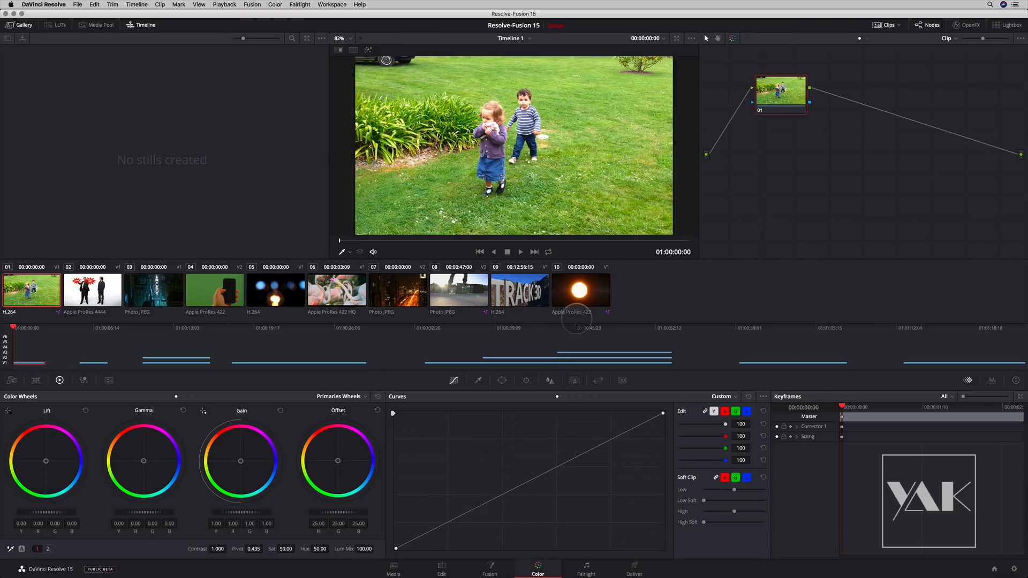
pyautogui.moveTo(774, 87)
pyautogui.mouseDown()
pyautogui.moveTo(789, 83)
pyautogui.moveTo(758, 122)
pyautogui.moveTo(766, 88)
pyautogui.mouseUp()
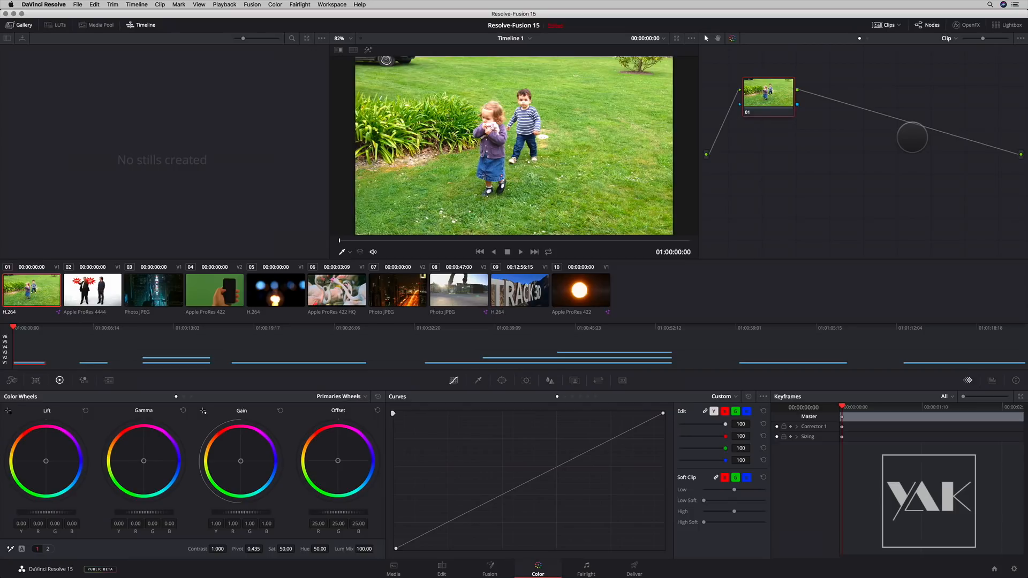
pyautogui.click(490, 568)
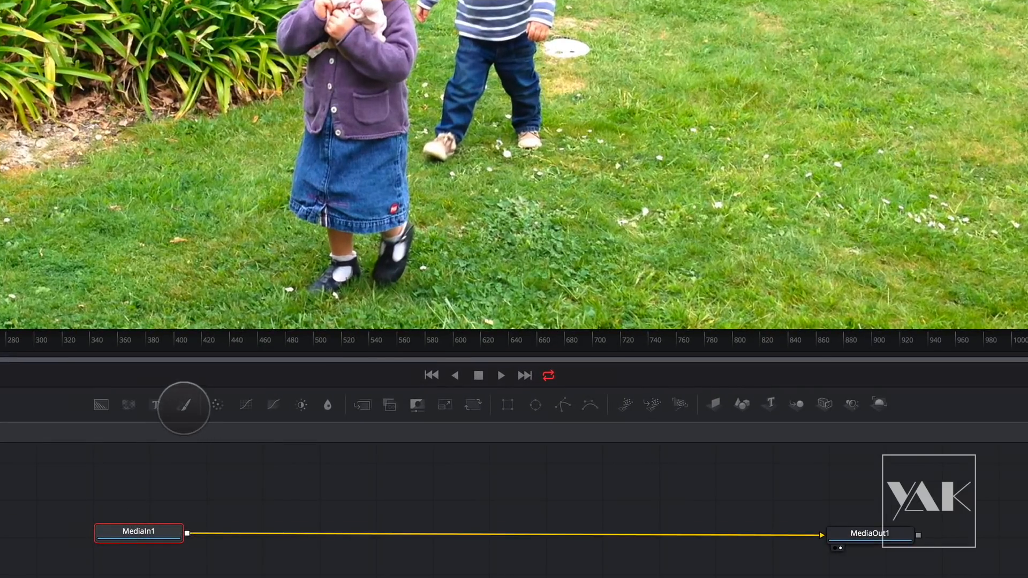
# - Add a Paint node midway on the connection between MediaIn1 and MediaOut1 and load it into the viewer
pyautogui.click(184, 407)
pyautogui.moveTo(252, 532)
pyautogui.mouseDown()
pyautogui.moveTo(410, 528)
pyautogui.moveTo(420, 489)
pyautogui.moveTo(427, 528)
pyautogui.moveTo(504, 528)
pyautogui.mouseUp()
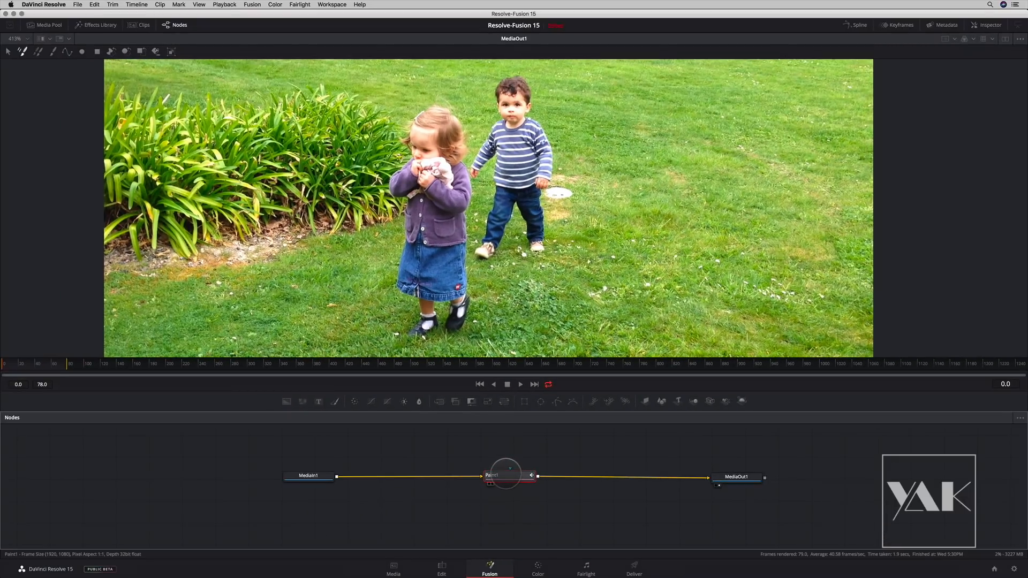
pyautogui.moveTo(509, 475); pyautogui.dragTo(509, 458)
pyautogui.moveTo(509, 402); pyautogui.dragTo(497, 284)
pyautogui.moveTo(509, 476); pyautogui.dragTo(496, 355)
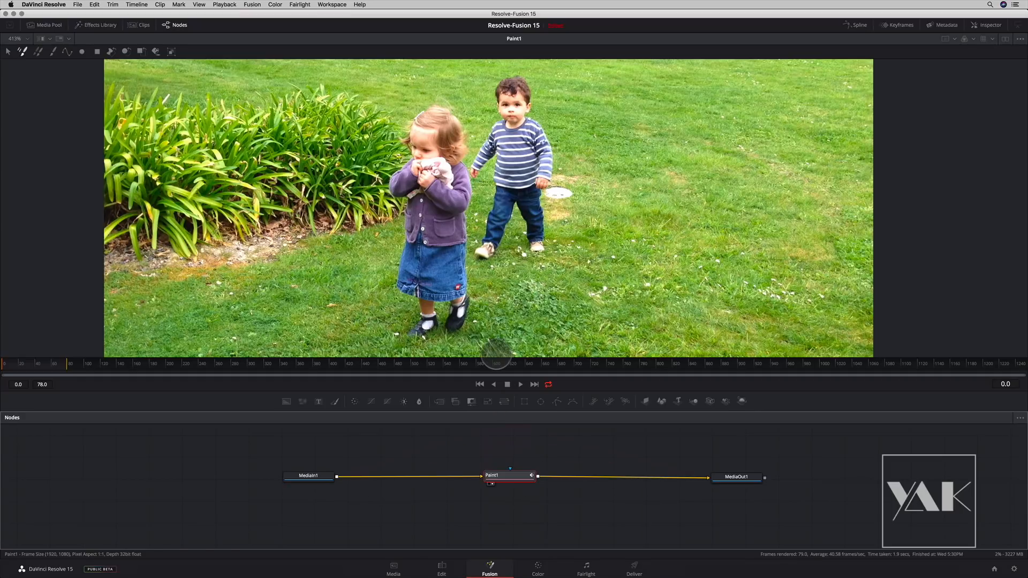
pyautogui.moveTo(503, 478); pyautogui.dragTo(484, 316)
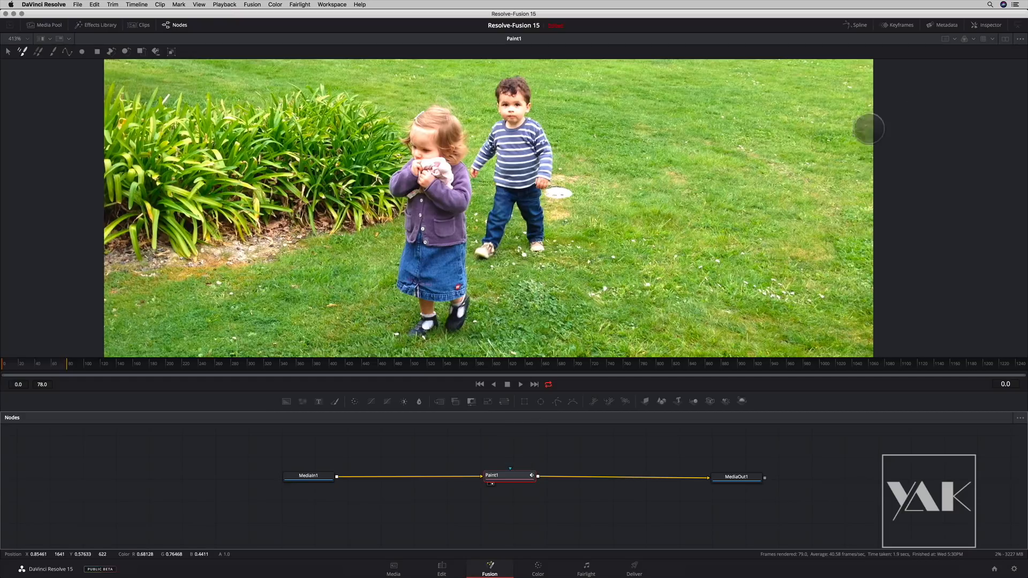
# - Try the dual-viewer layout and return to a single viewer
pyautogui.click(1005, 39)
pyautogui.press('1')
pyautogui.press('1')
pyautogui.press('1')
pyautogui.press('1')
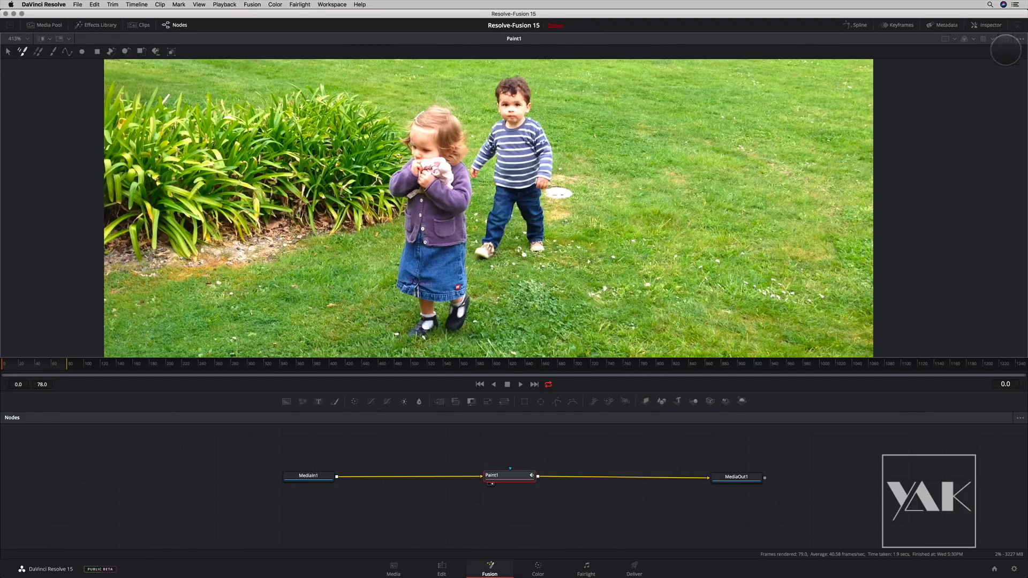
pyautogui.click(1005, 39)
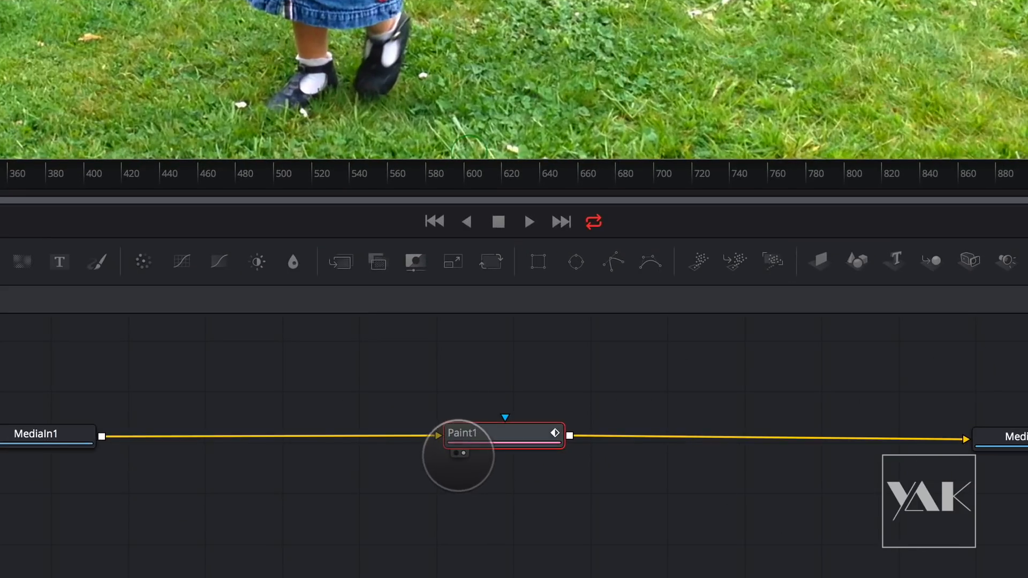
# - Assign the Paint node to the left viewer and reassign it to the right viewer to restore the image
pyautogui.press('1')
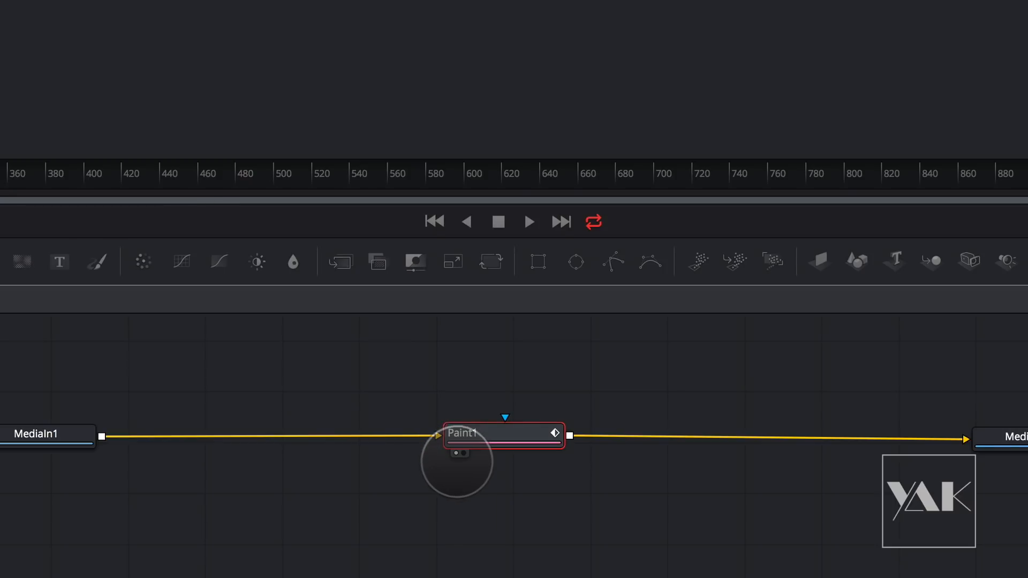
pyautogui.click(463, 453)
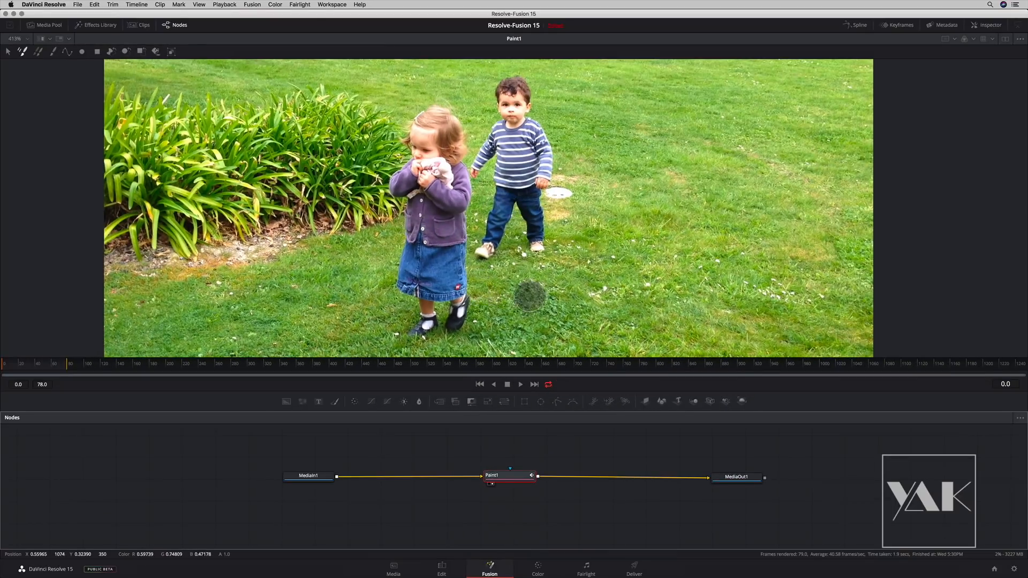
pyautogui.moveTo(530, 296)
pyautogui.mouseDown()
pyautogui.moveTo(510, 296)
pyautogui.moveTo(529, 300)
pyautogui.mouseUp()
pyautogui.moveTo(539, 263); pyautogui.dragTo(551, 232)
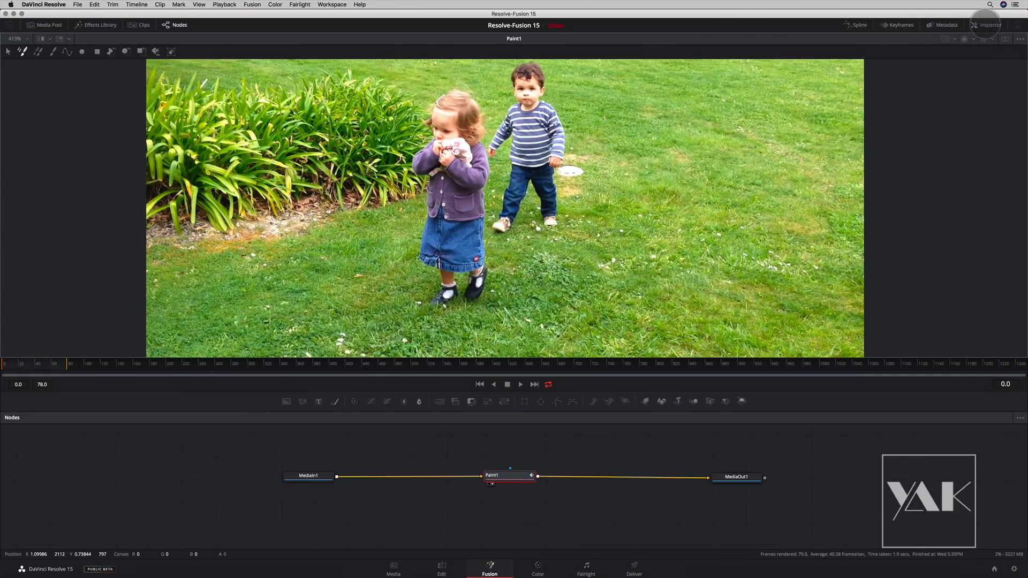
# - Show the Inspector, choose the Stroke paint tool and set its Apply Mode to Clone
pyautogui.click(985, 24)
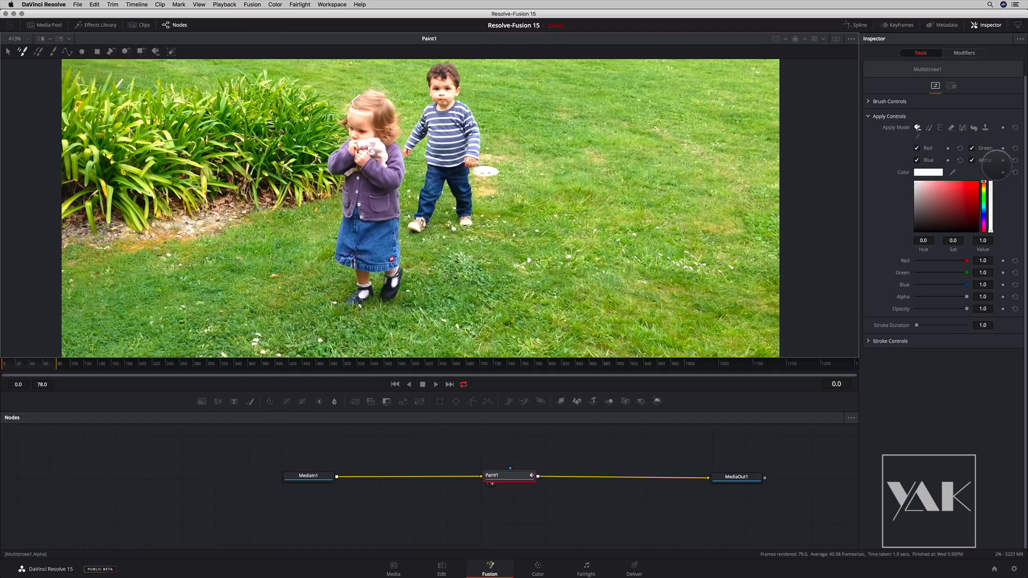
pyautogui.click(1018, 24)
pyautogui.click(1018, 25)
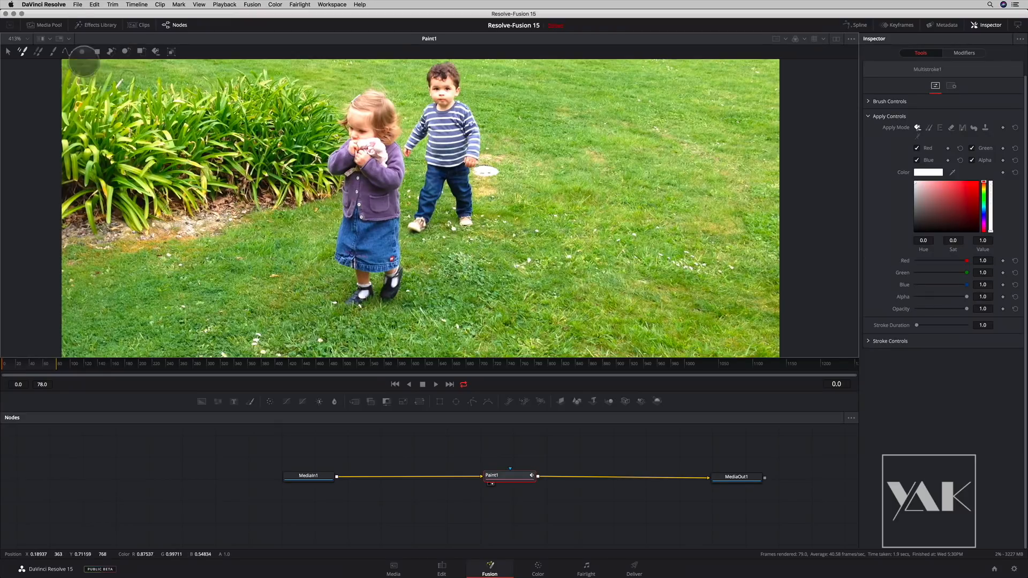
pyautogui.click(53, 51)
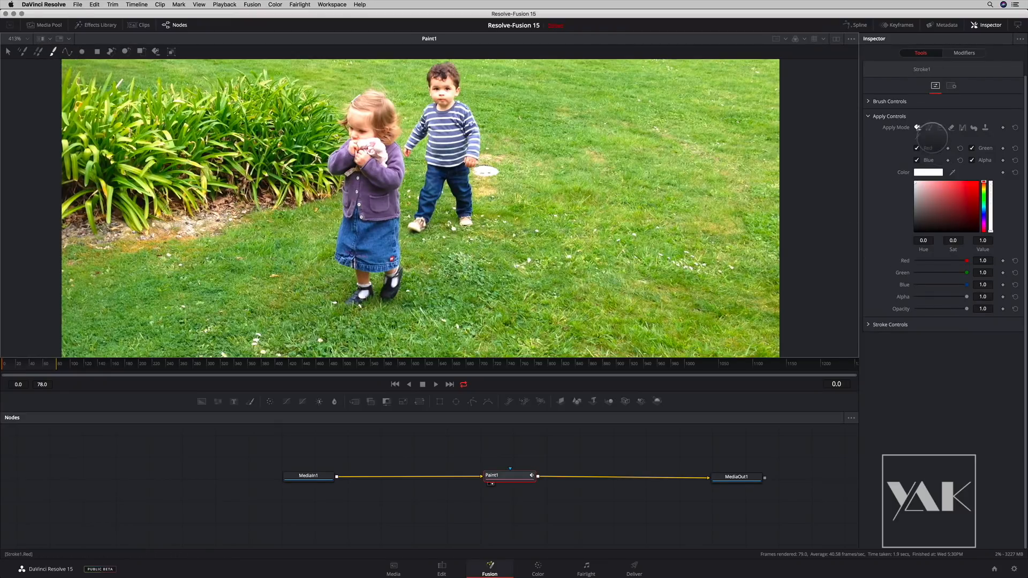
pyautogui.click(929, 128)
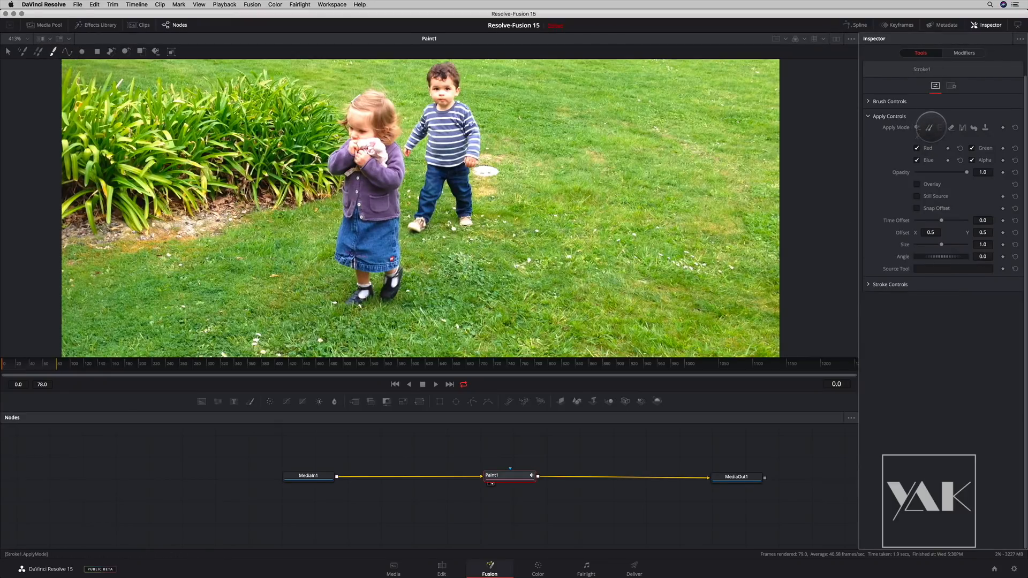
# - Clone nearby grass over the white disc beside the boy at frame 0, and scrub through the clip to check it
pyautogui.scroll(5, 471, 257)
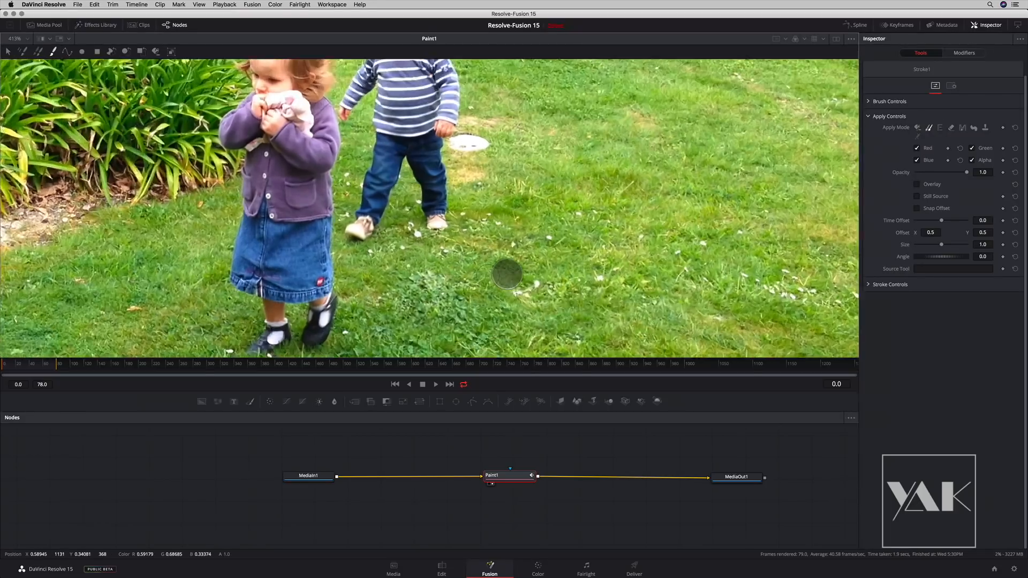
pyautogui.scroll(3, 480, 166)
pyautogui.hscroll(3, 524, 287)
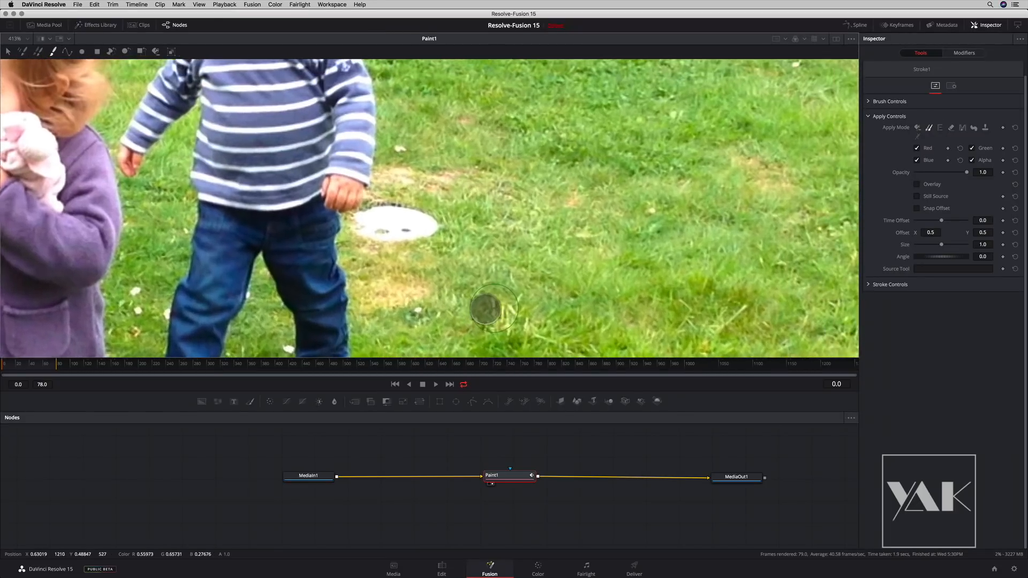
pyautogui.moveTo(437, 292); pyautogui.dragTo(449, 295)
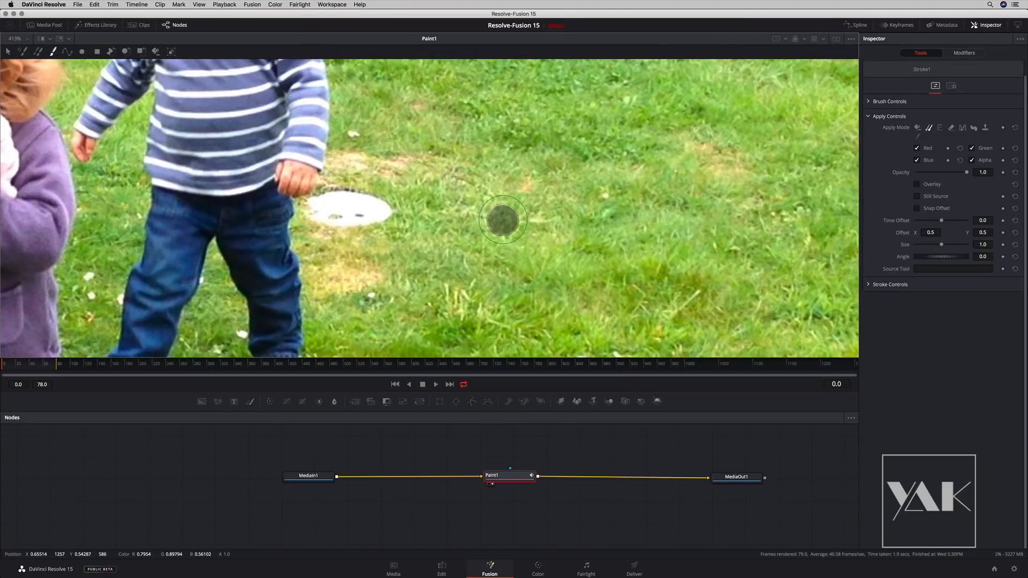
pyautogui.moveTo(498, 219)
pyautogui.mouseDown()
pyautogui.moveTo(337, 218)
pyautogui.moveTo(356, 197)
pyautogui.moveTo(315, 210)
pyautogui.moveTo(334, 207)
pyautogui.moveTo(314, 214)
pyautogui.moveTo(335, 227)
pyautogui.mouseUp()
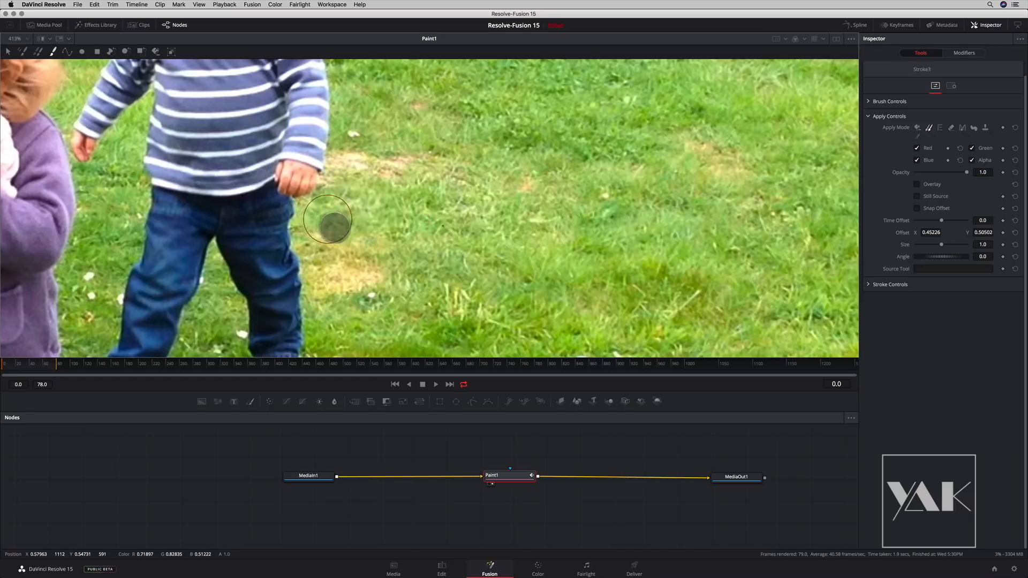
pyautogui.moveTo(519, 245); pyautogui.dragTo(438, 237)
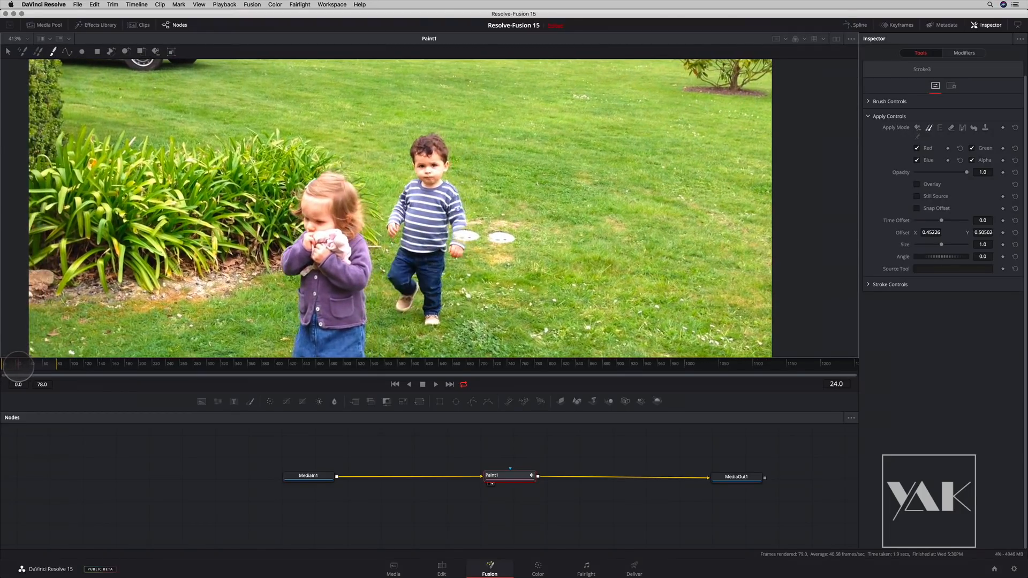
pyautogui.moveTo(21, 368); pyautogui.dragTo(1, 372)
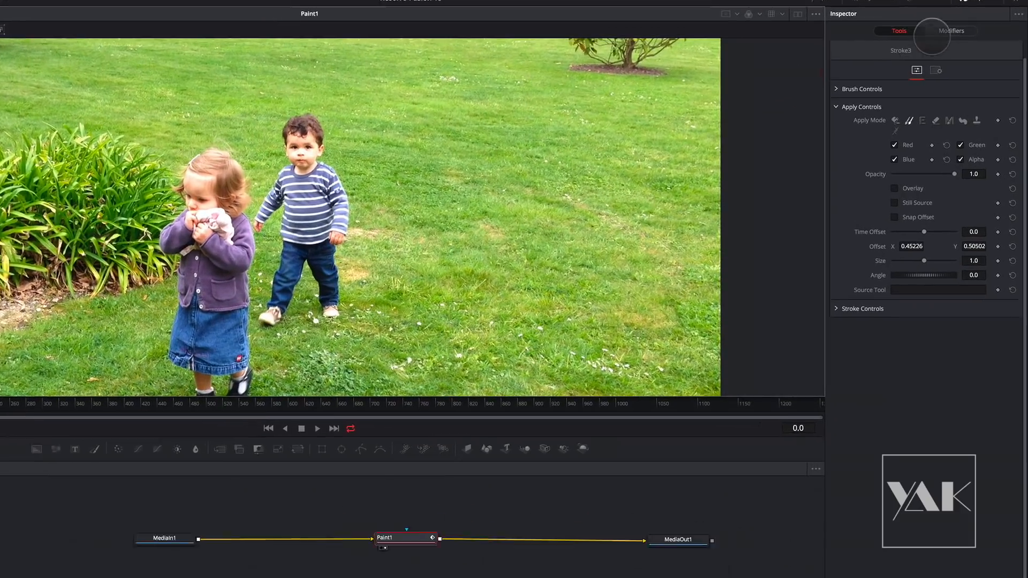
# - Display the Paint node's stroke modifiers and toggle Stroke1 off and back on
pyautogui.click(945, 31)
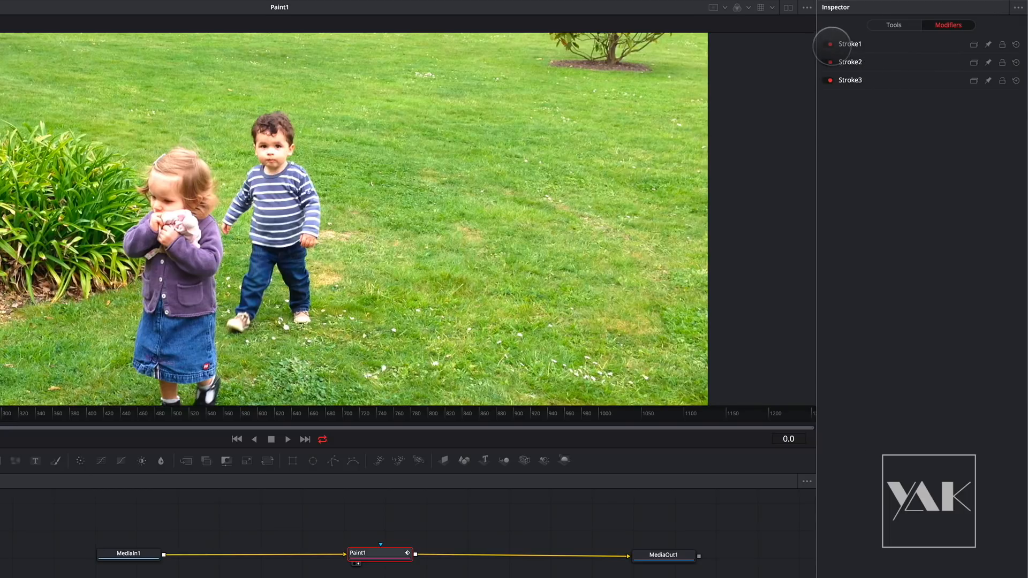
pyautogui.click(830, 44)
pyautogui.click(829, 42)
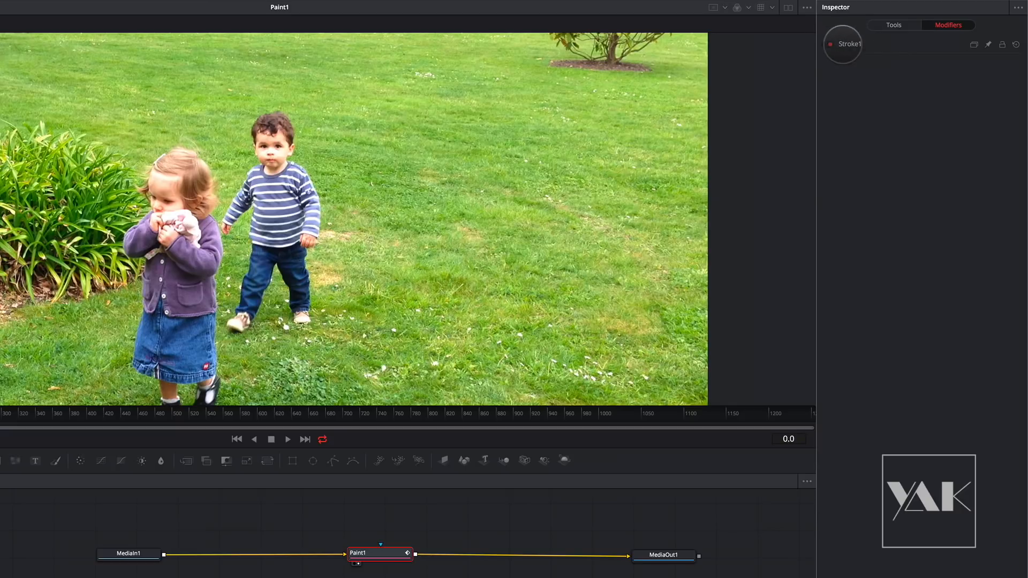
pyautogui.click(827, 44)
pyautogui.click(830, 43)
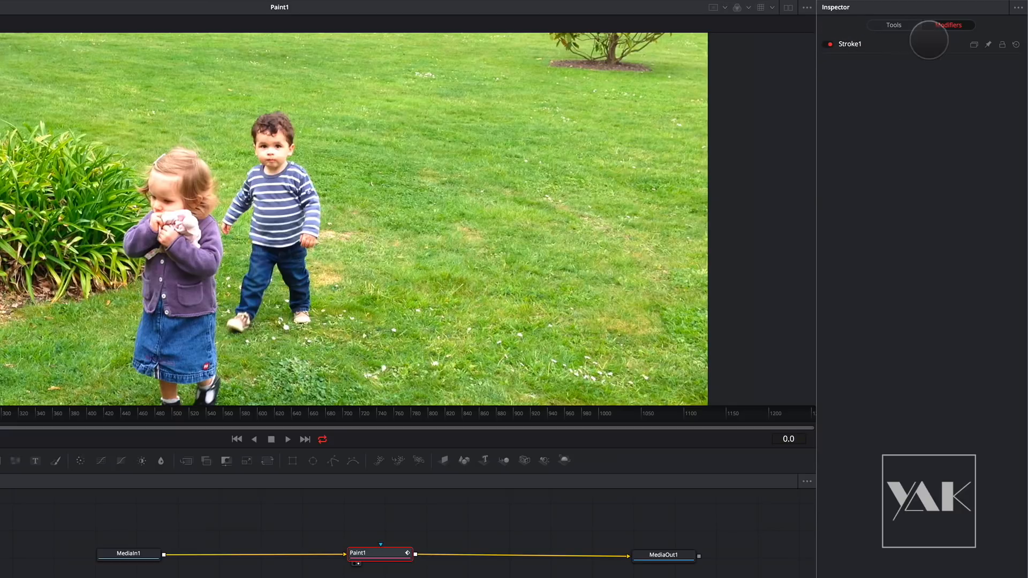
# - Expand Stroke1's settings to review its brush, apply and stroke controls
pyautogui.click(851, 44)
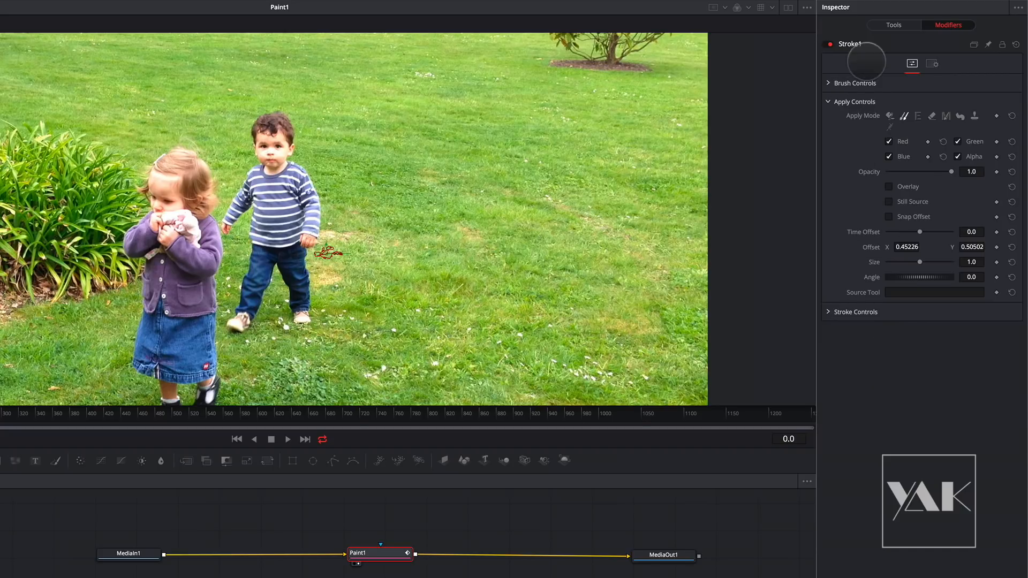
pyautogui.click(849, 44)
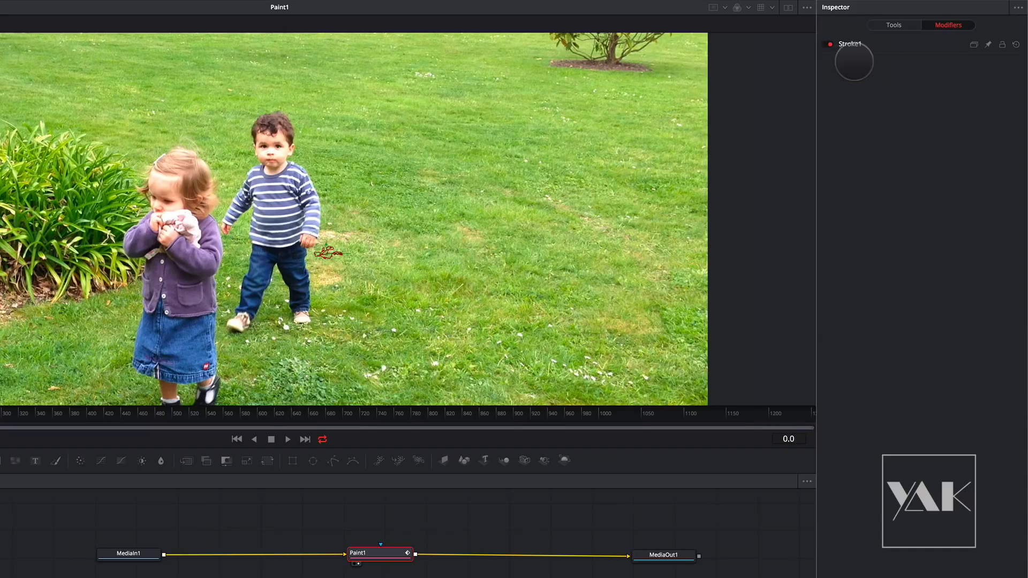
pyautogui.click(850, 44)
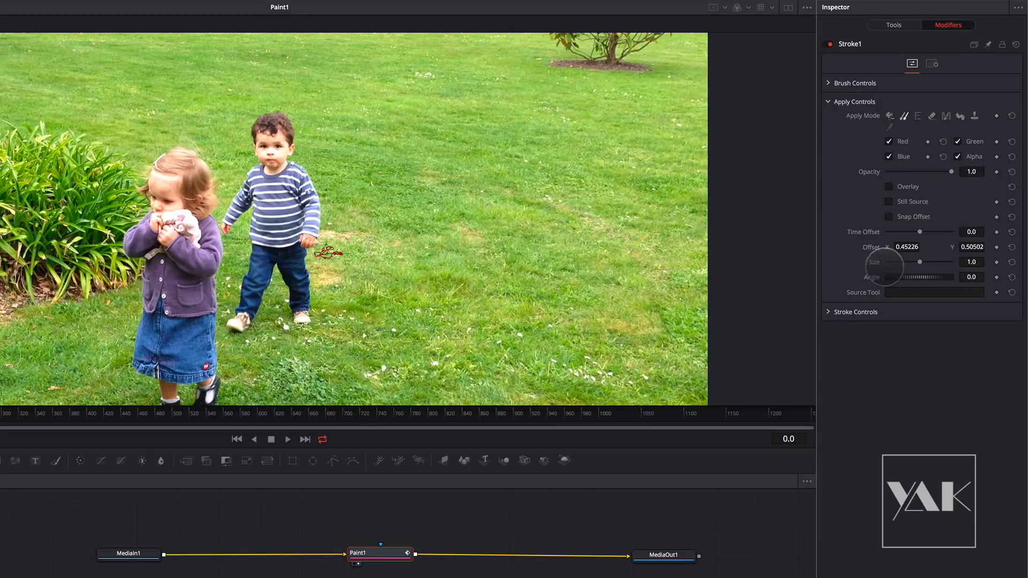
# - Expand Stroke1's stroke controls and modify its Center with a Tracker position
pyautogui.click(828, 312)
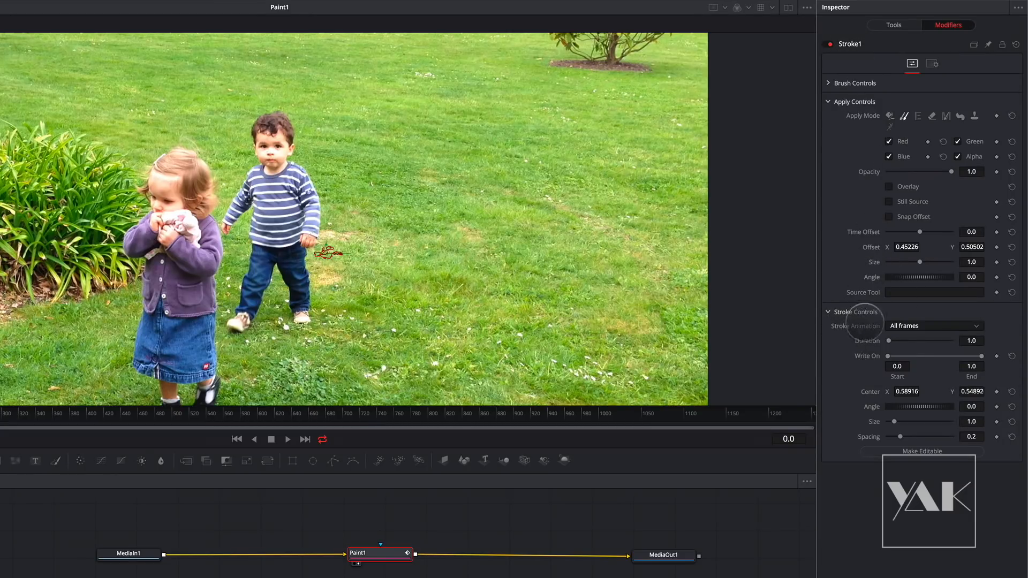
pyautogui.rightClick(870, 393)
pyautogui.moveTo(900, 434)
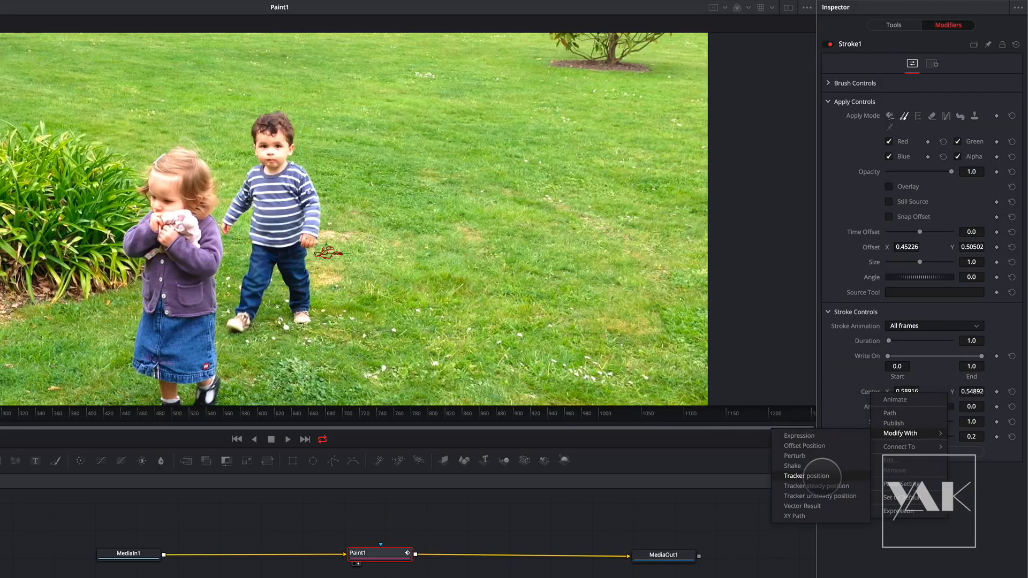
pyautogui.click(822, 476)
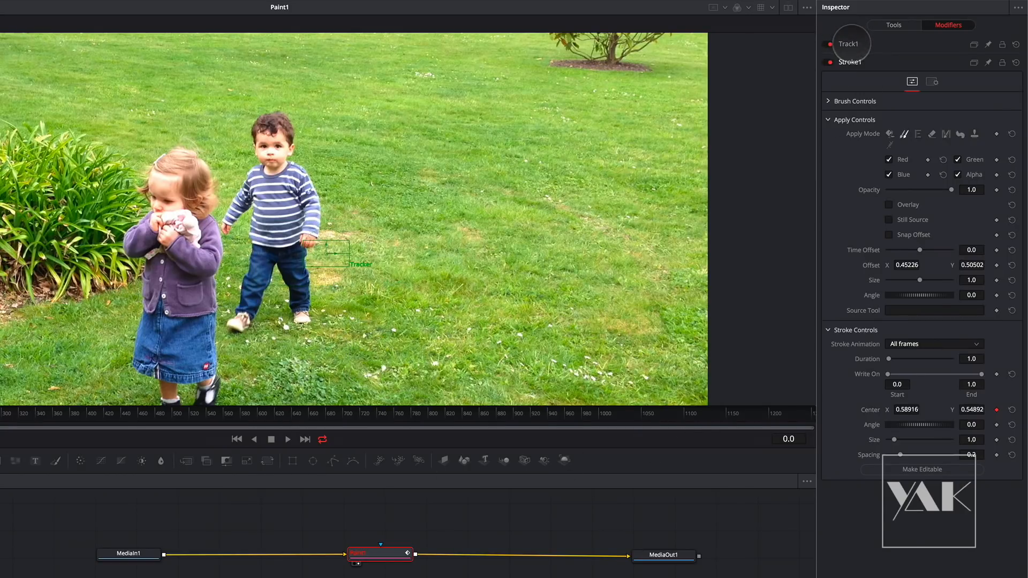
# - Set MediaIn1 as Track1's tracker source, expand its tracker settings and track forward through the whole clip
pyautogui.click(848, 43)
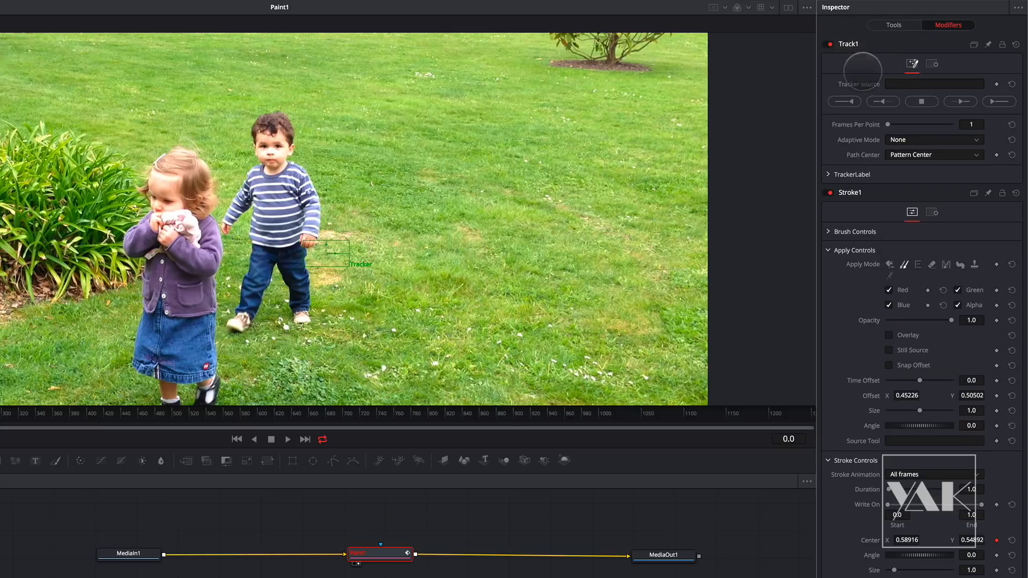
pyautogui.moveTo(134, 553); pyautogui.dragTo(905, 89)
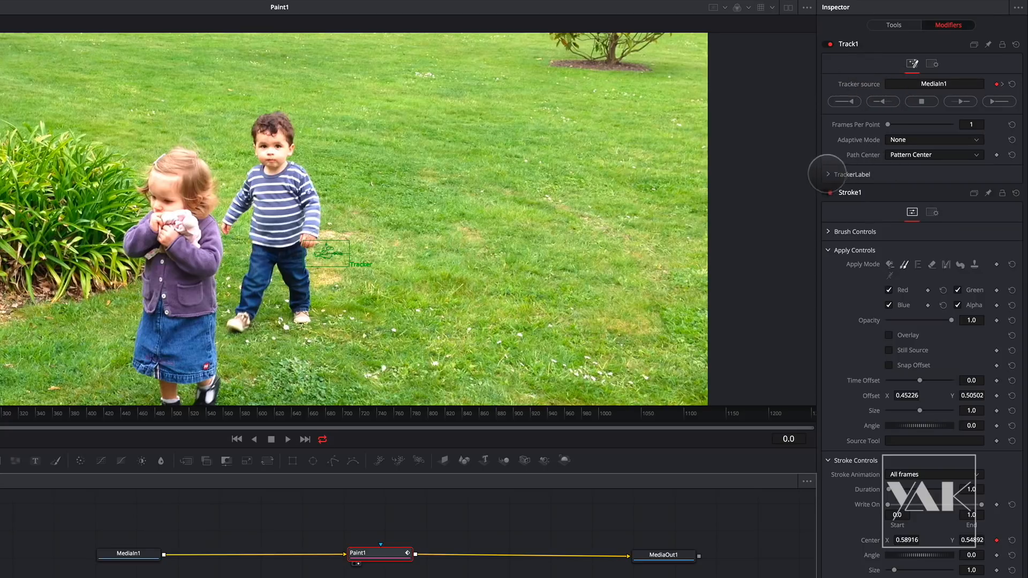
pyautogui.click(830, 174)
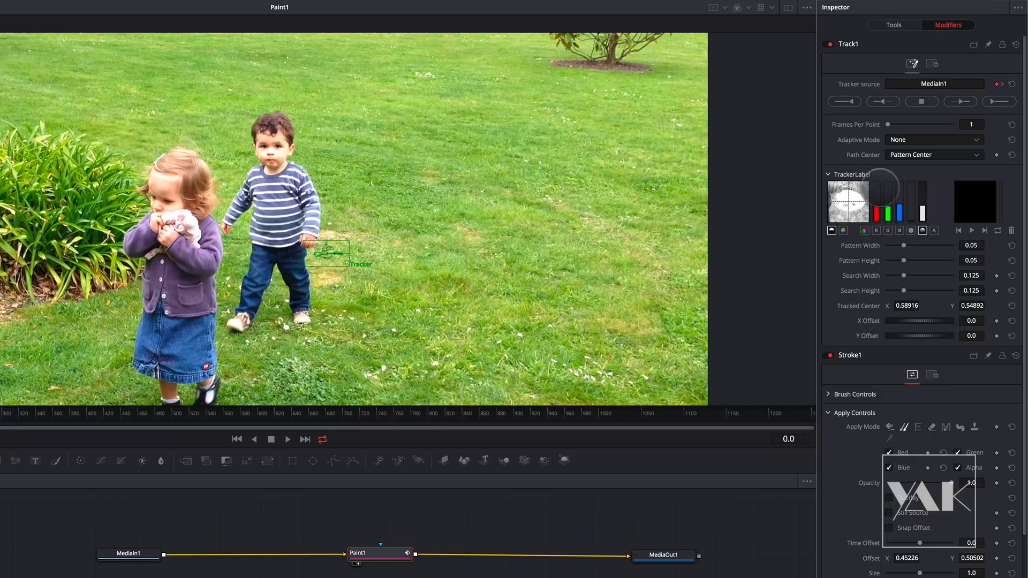
pyautogui.click(994, 101)
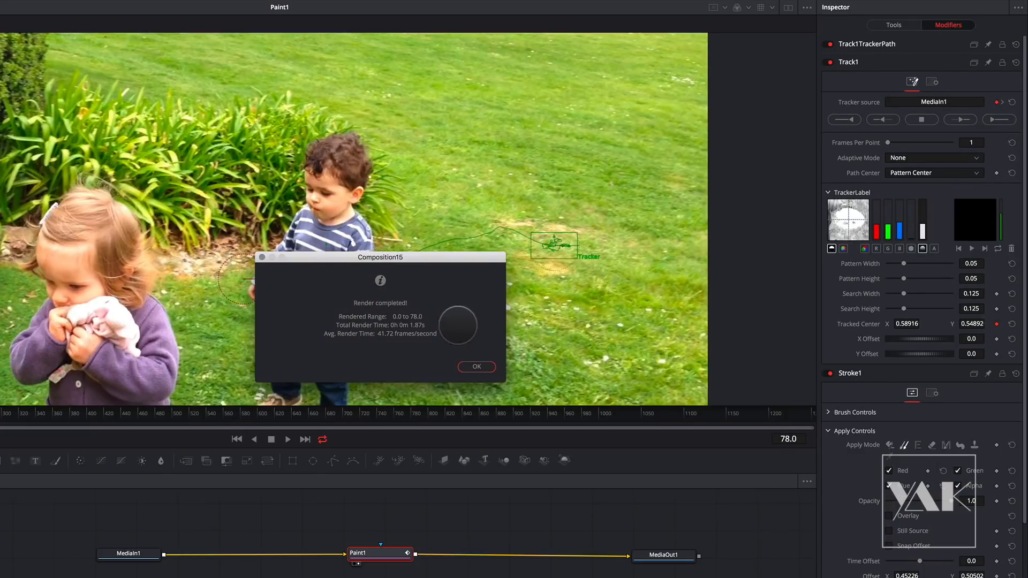
pyautogui.click(477, 366)
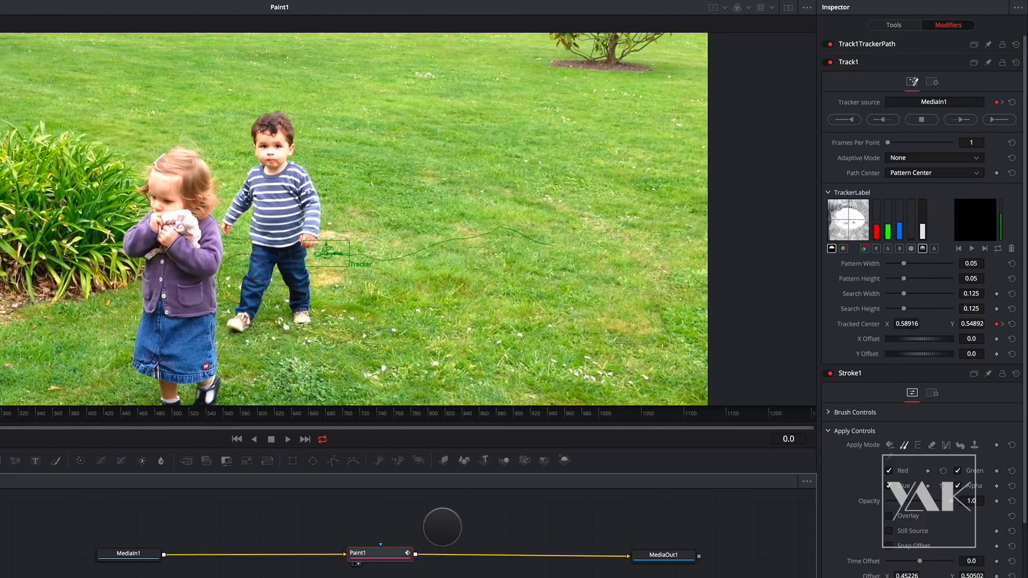
# - Play the painted clip on the Edit page, return to its start and compare it with the Fusion page
pyautogui.click(442, 535)
pyautogui.moveTo(2, 365)
pyautogui.mouseDown()
pyautogui.moveTo(34, 364)
pyautogui.moveTo(1, 364)
pyautogui.mouseUp()
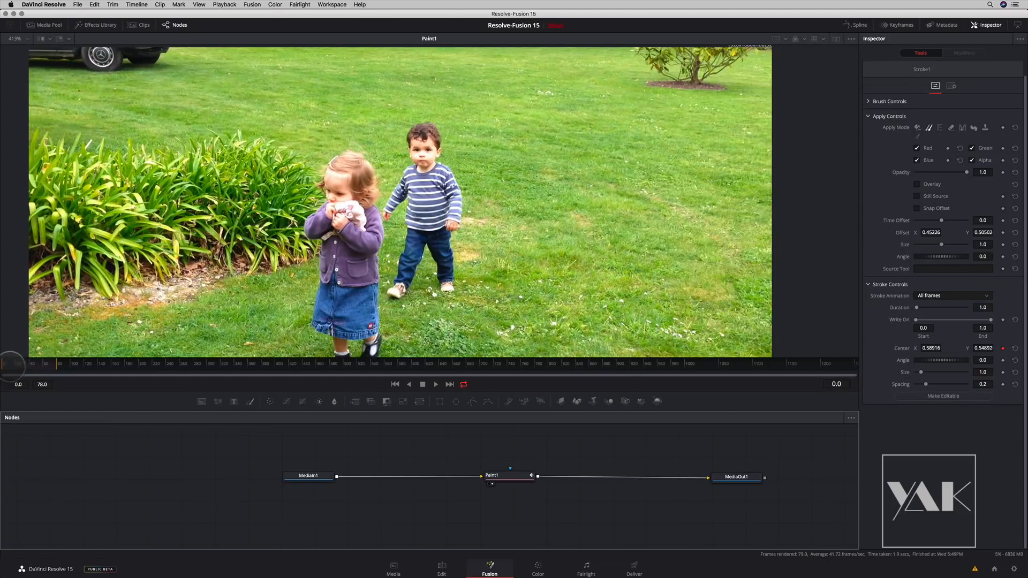
pyautogui.click(439, 567)
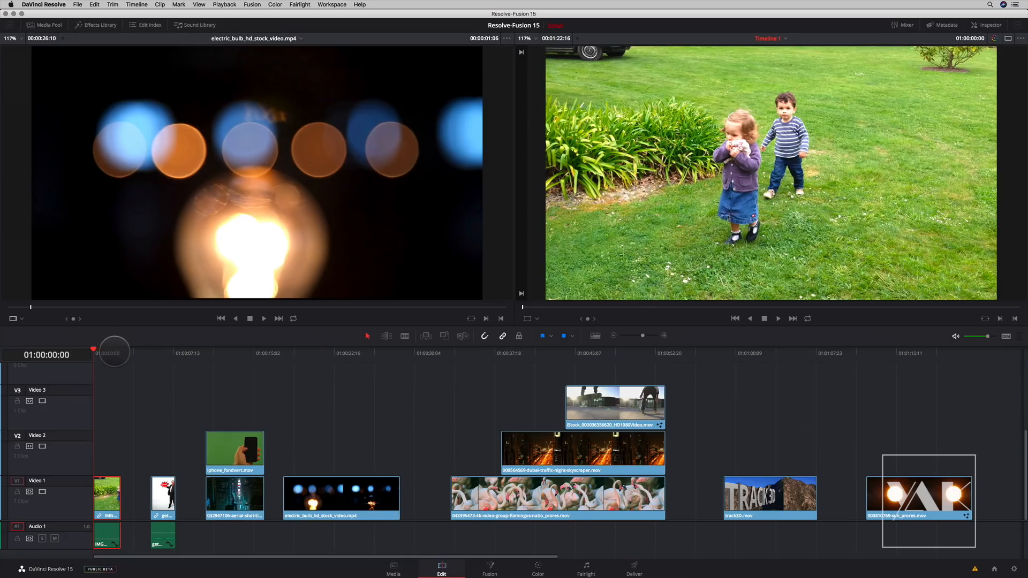
pyautogui.press('space')
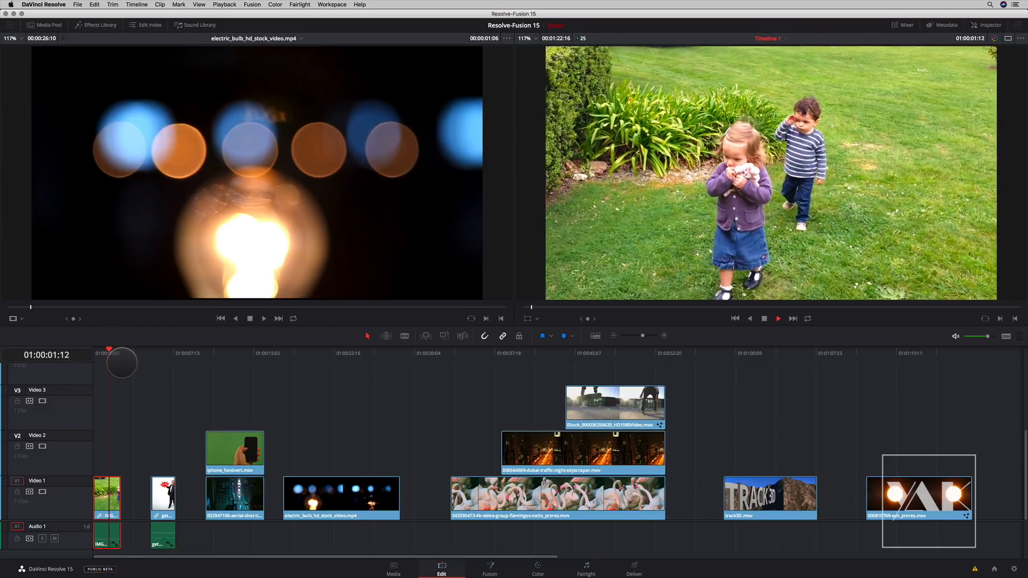
pyautogui.moveTo(108, 353); pyautogui.dragTo(94, 355)
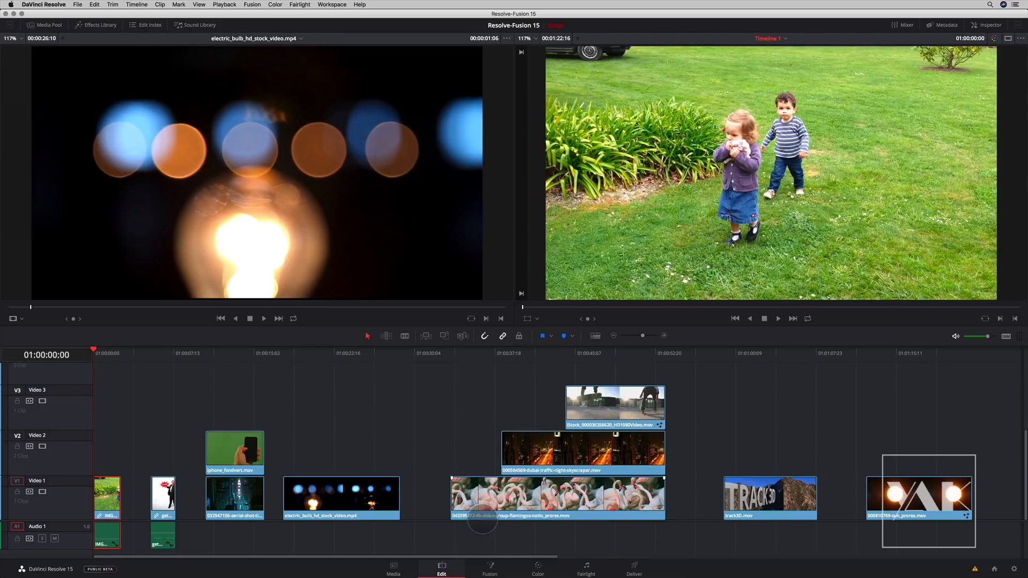
pyautogui.click(489, 569)
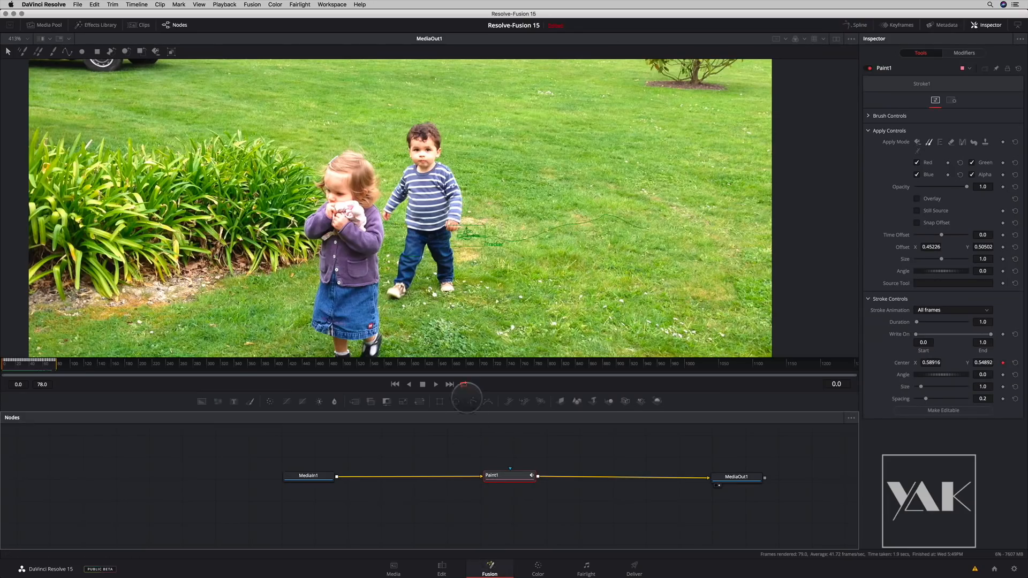
pyautogui.click(442, 569)
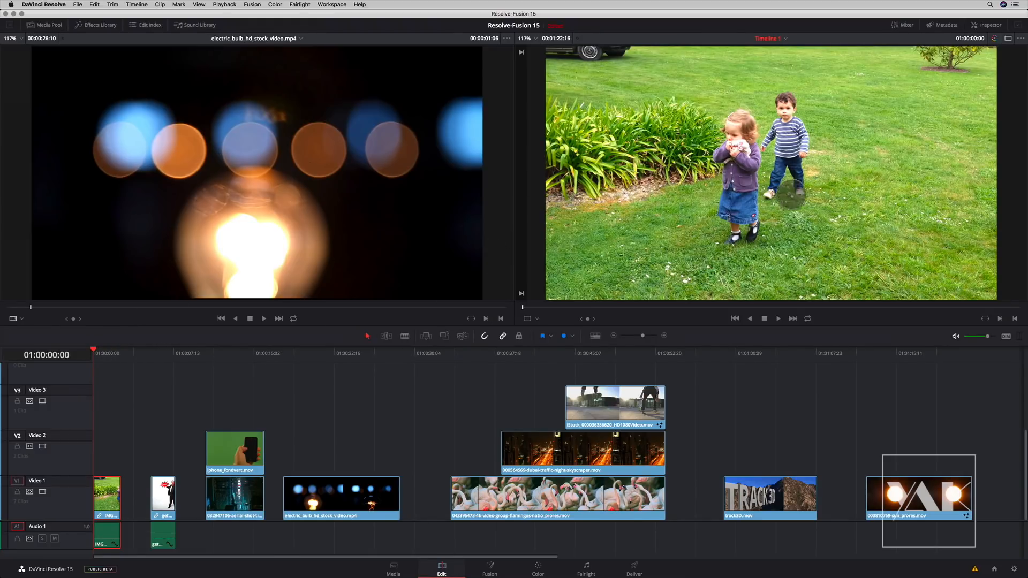
# - Preview the second timeline clip with the two red starburst signs and park the playhead at 01:00:06:10
pyautogui.click(140, 354)
pyautogui.moveTo(146, 356); pyautogui.dragTo(162, 359)
pyautogui.press('space')
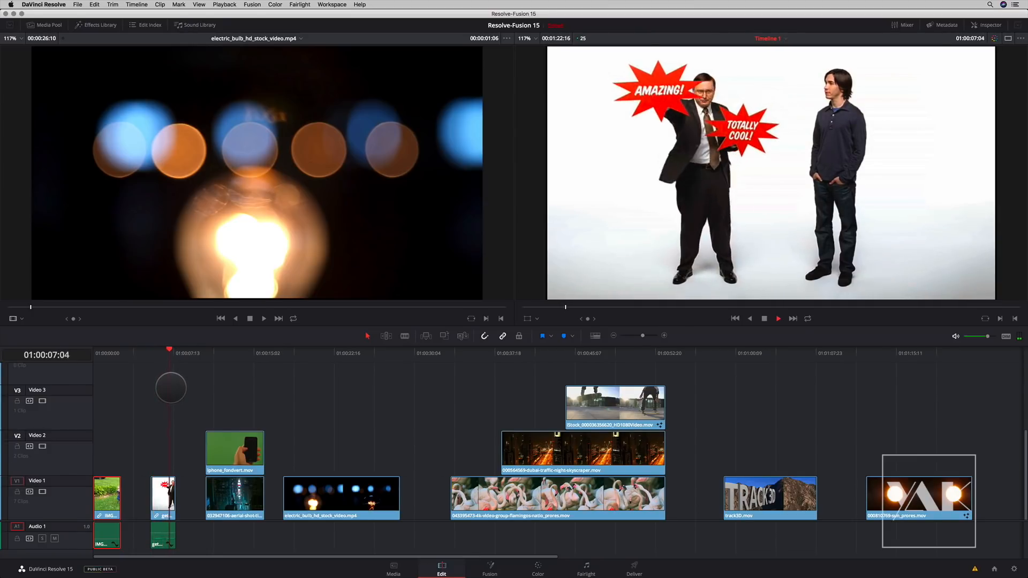
pyautogui.press('space')
pyautogui.moveTo(170, 353); pyautogui.dragTo(163, 356)
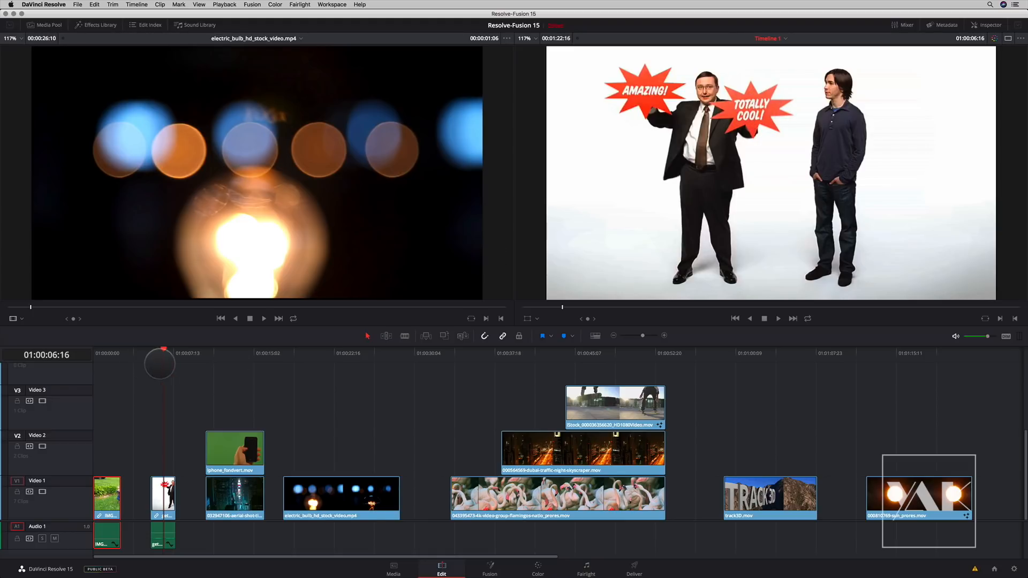
pyautogui.moveTo(161, 351); pyautogui.dragTo(162, 362)
# - Open the getamac_track.mov clip in the Fusion page, space MediaOut1 further from MediaIn1 and go to frame 0
pyautogui.click(163, 497)
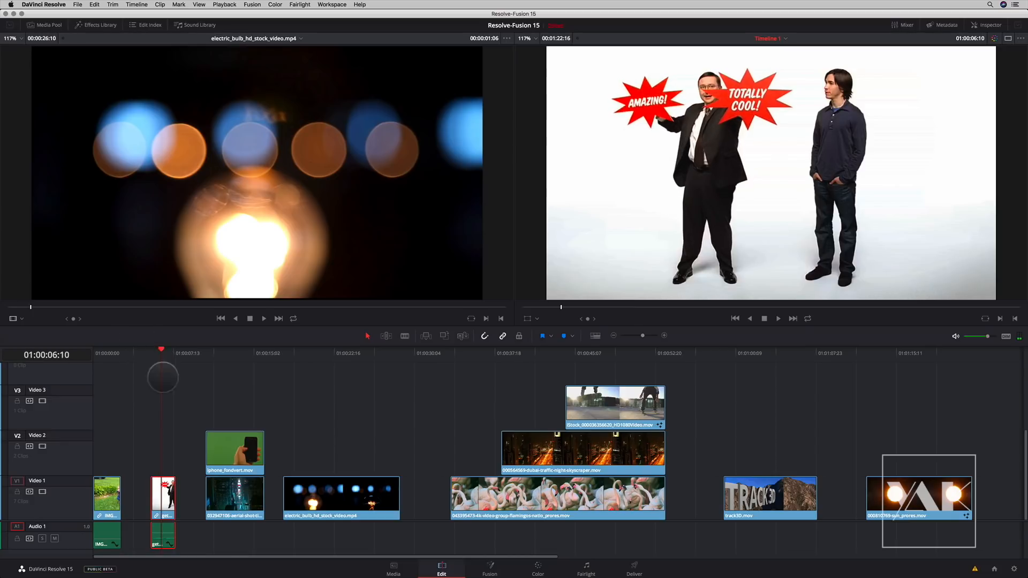
pyautogui.click(490, 570)
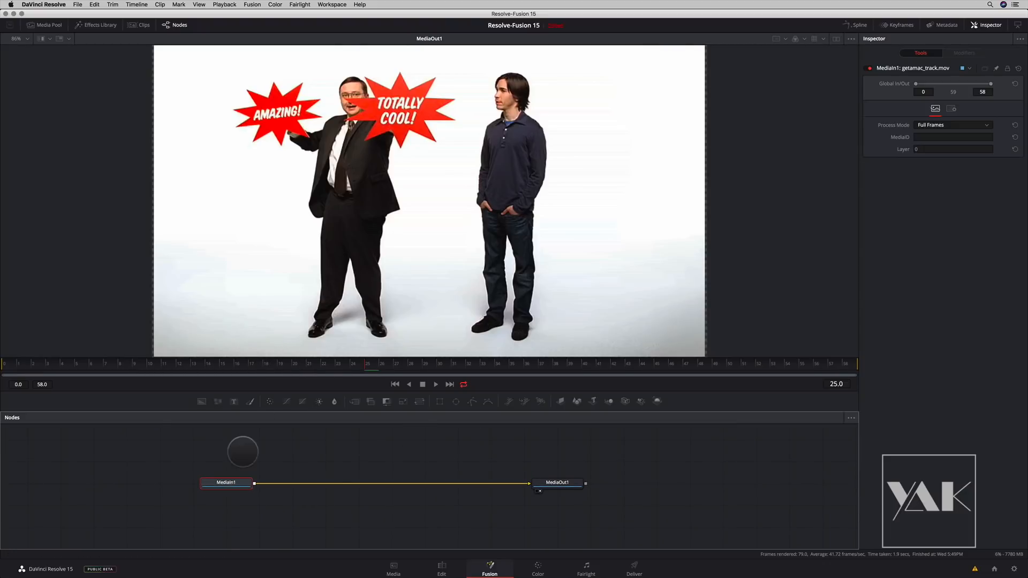
pyautogui.moveTo(568, 485); pyautogui.dragTo(590, 486)
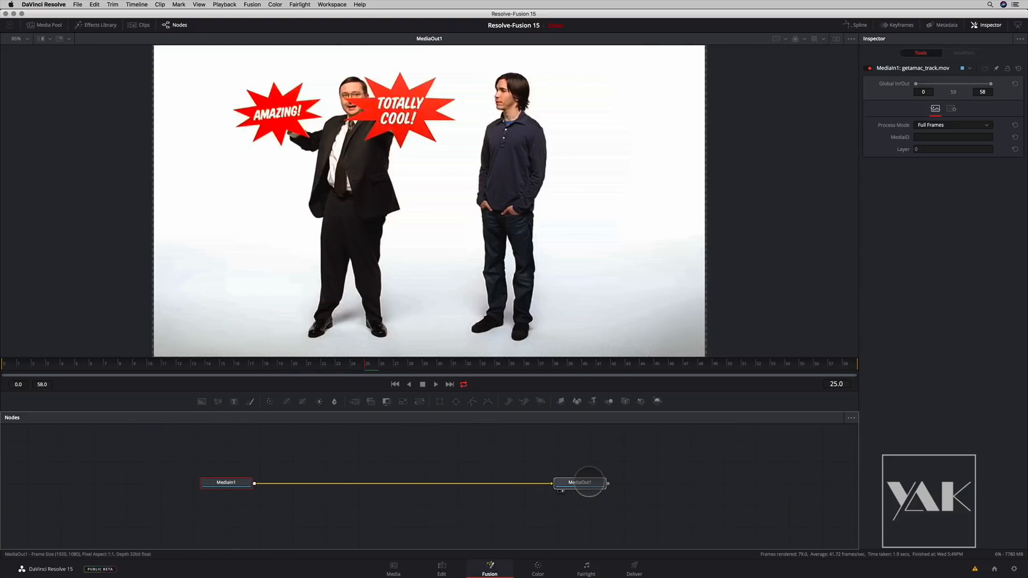
pyautogui.moveTo(358, 361); pyautogui.dragTo(3, 363)
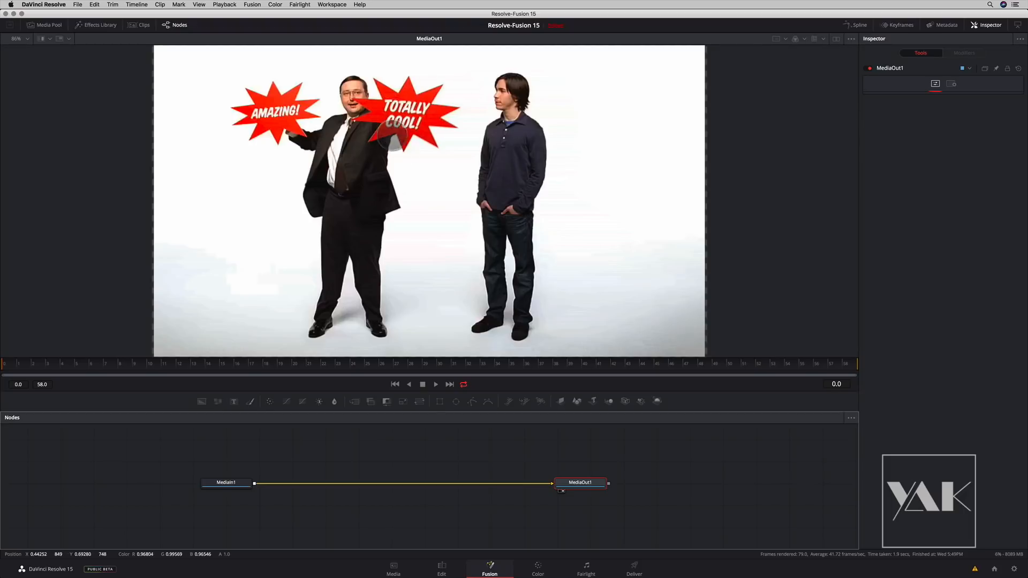
# - Insert a Planar Tracker node directly after MediaIn1
pyautogui.click(230, 483)
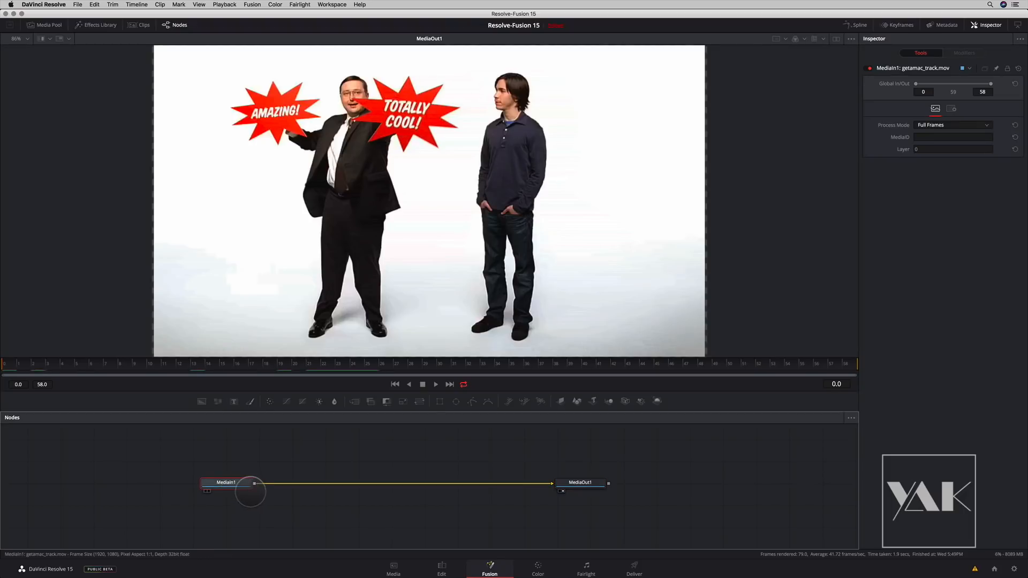
pyautogui.hotkey('shift', 'space')
pyautogui.write('paint')
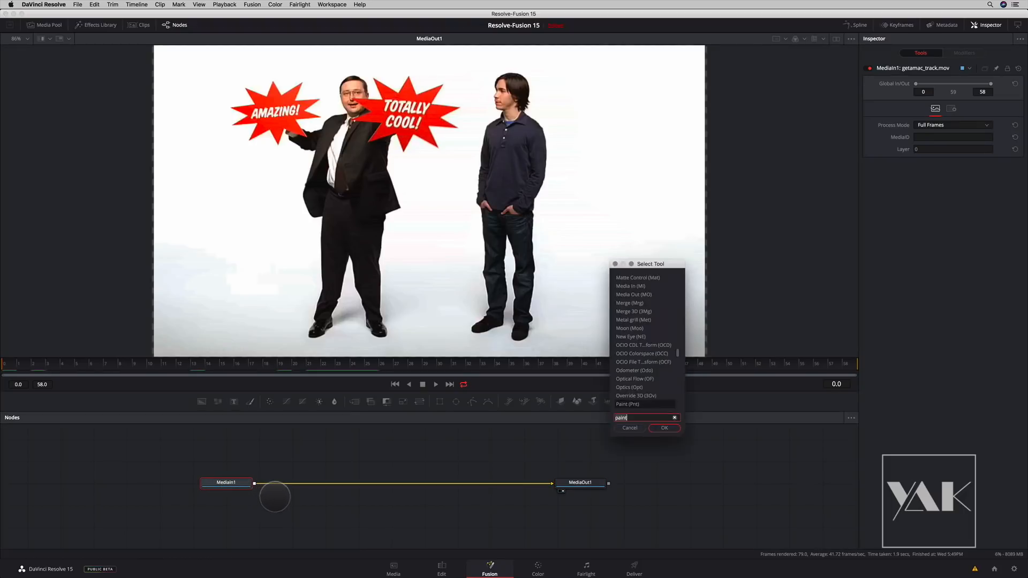
pyautogui.press('BackSpace')
pyautogui.press('BackSpace')
pyautogui.press('BackSpace')
pyautogui.press('BackSpace')
pyautogui.press('BackSpace')
pyautogui.write('track')
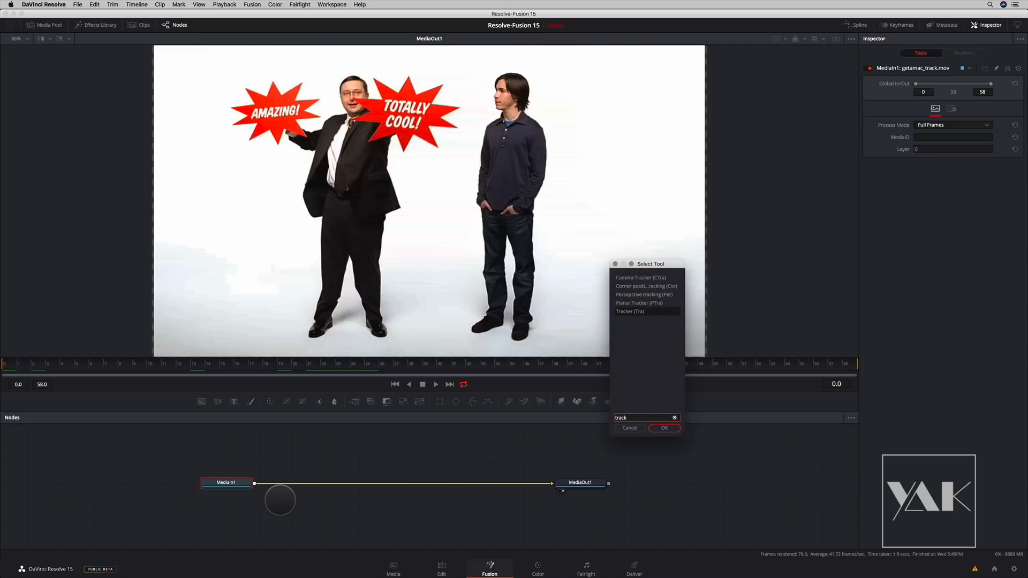
pyautogui.click(627, 303)
pyautogui.click(662, 428)
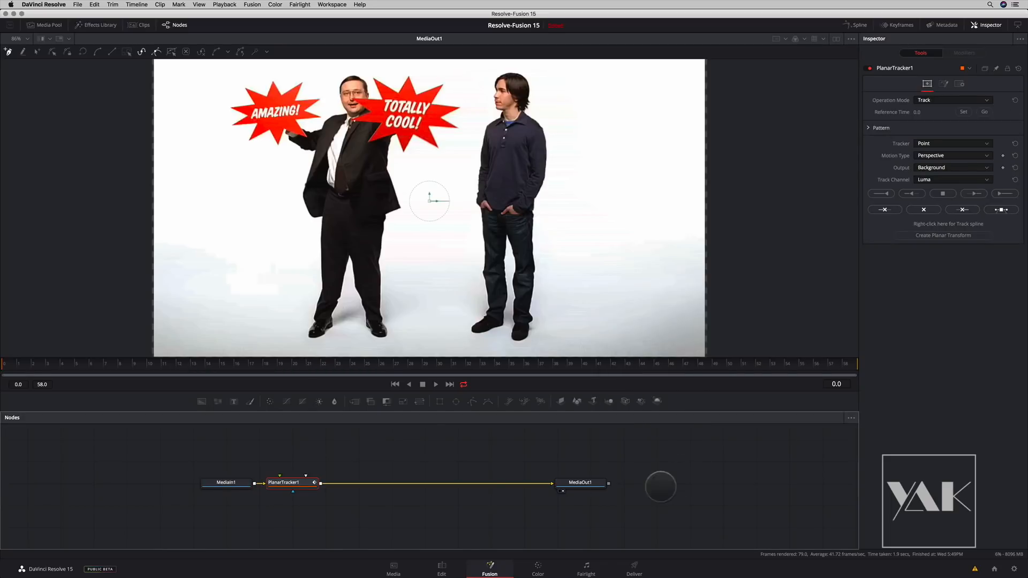
# - Reposition PlanarTracker1, disconnect it from MediaOut1 and show its image in the viewer
pyautogui.moveTo(287, 482); pyautogui.dragTo(317, 456)
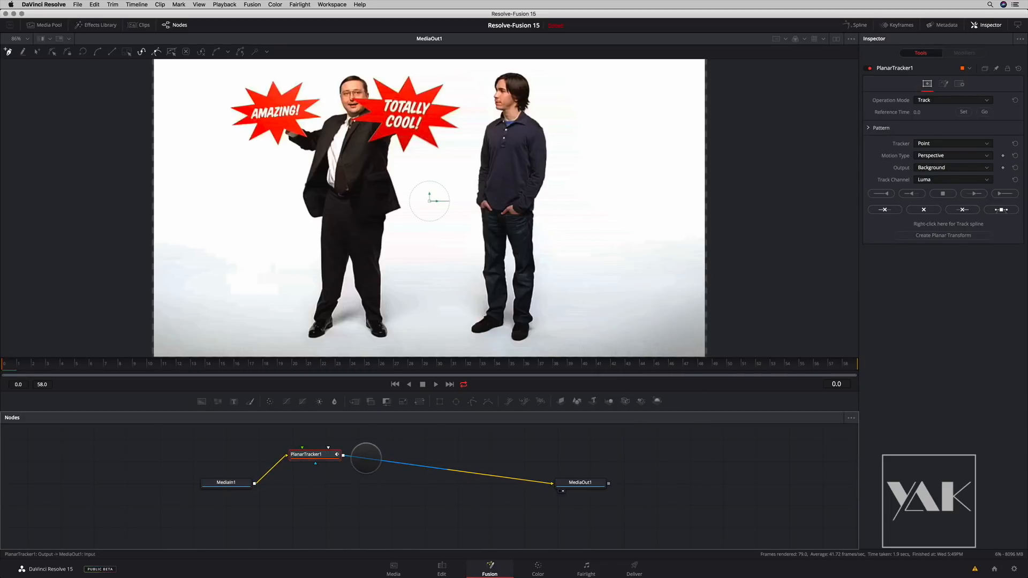
pyautogui.moveTo(380, 462); pyautogui.dragTo(386, 462)
pyautogui.moveTo(597, 496); pyautogui.dragTo(644, 492)
pyautogui.moveTo(316, 454); pyautogui.dragTo(322, 361)
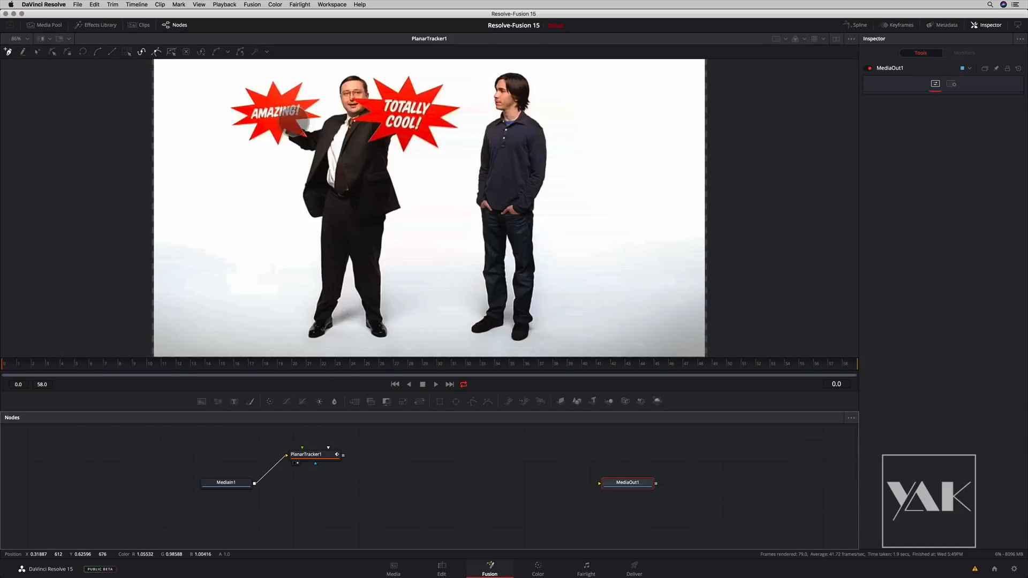
# - Outline the "Totally Cool!" starburst sign with a closed polygon through its outer and inner corners for PlanarTracker1
pyautogui.scroll(3, 445, 207)
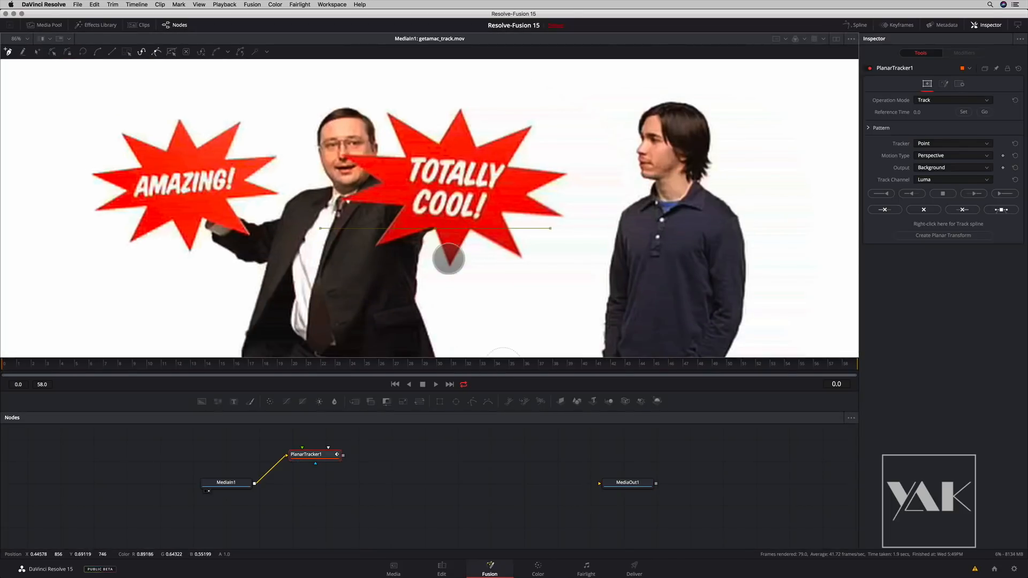
pyautogui.click(520, 257)
pyautogui.click(561, 216)
pyautogui.click(527, 196)
pyautogui.click(566, 174)
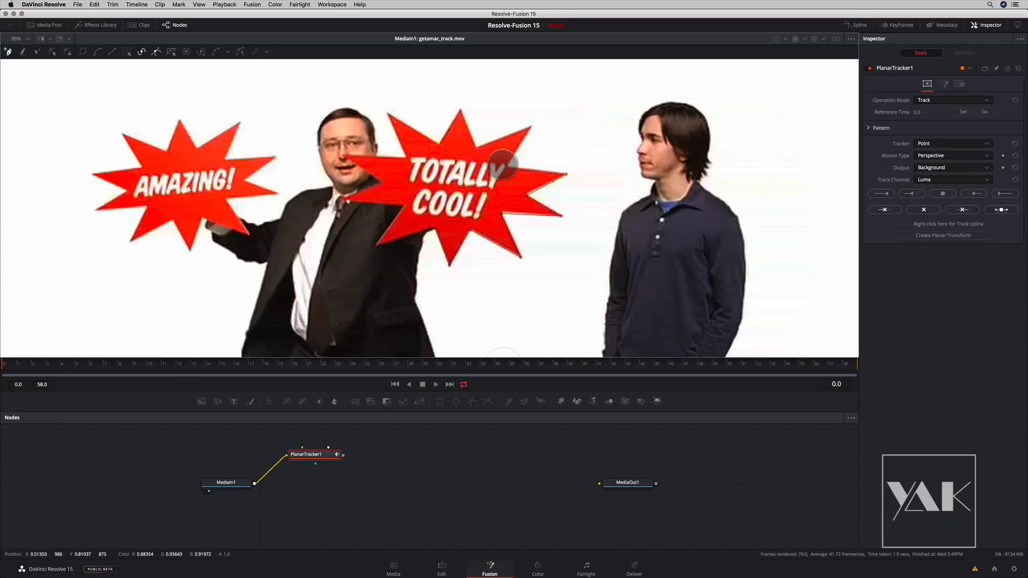
pyautogui.click(532, 126)
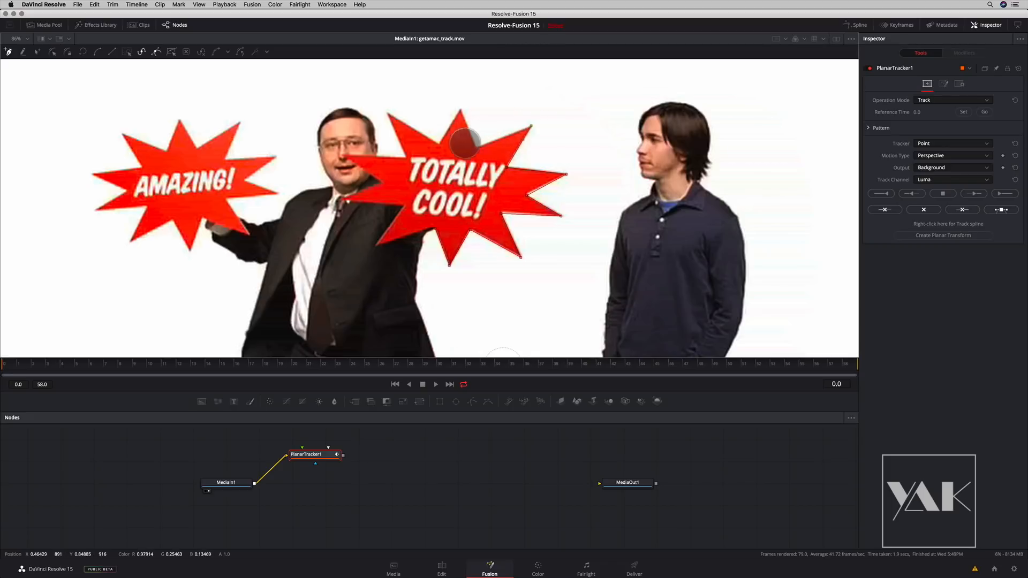
pyautogui.click(477, 146)
pyautogui.click(460, 109)
pyautogui.click(439, 144)
pyautogui.click(386, 112)
pyautogui.click(343, 156)
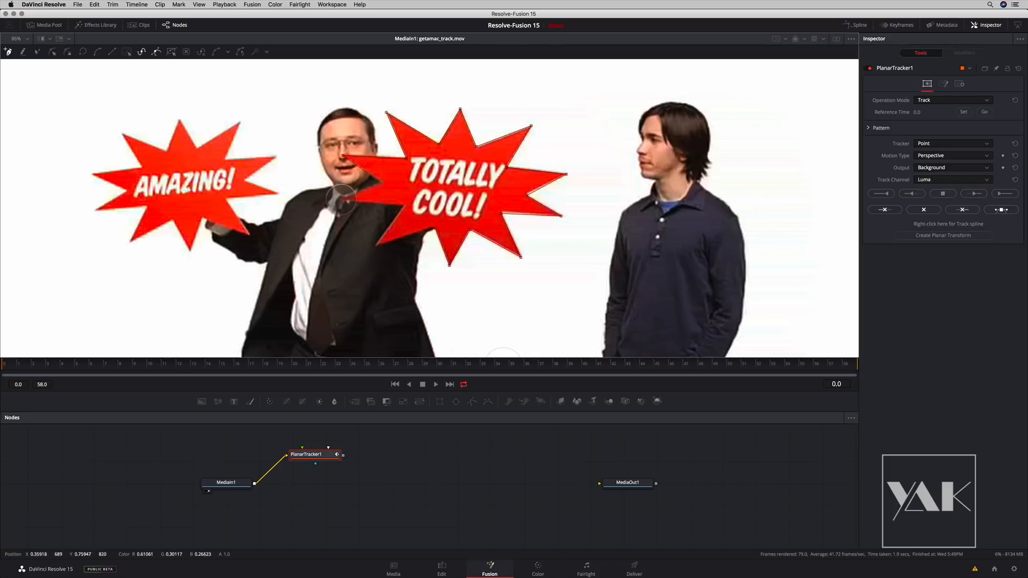
pyautogui.click(449, 265)
# - Set frame 0 as PlanarTracker1's reference time, track the sign forward to the end and return to frame 0
pyautogui.click(310, 456)
pyautogui.click(964, 112)
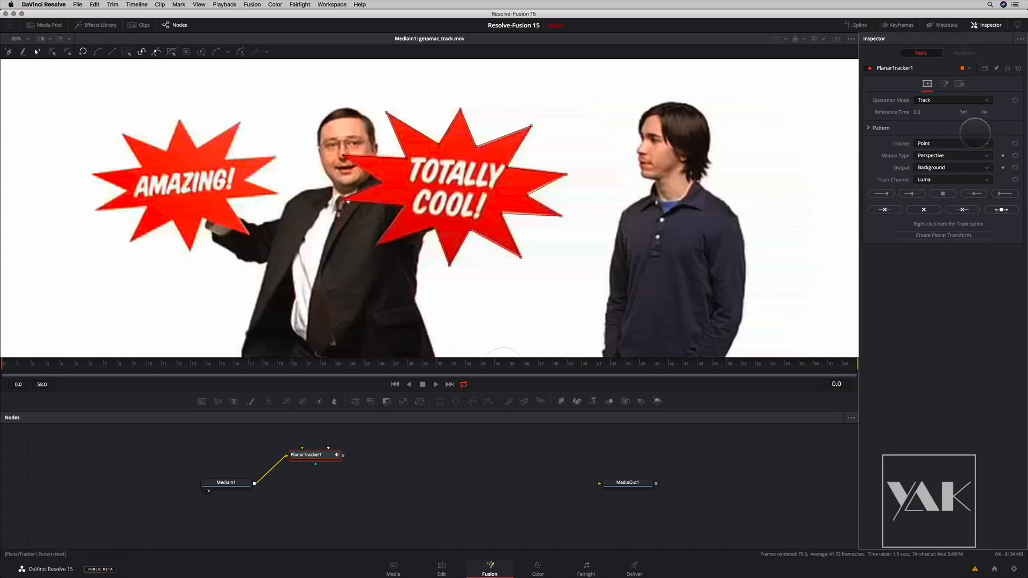
pyautogui.click(1001, 193)
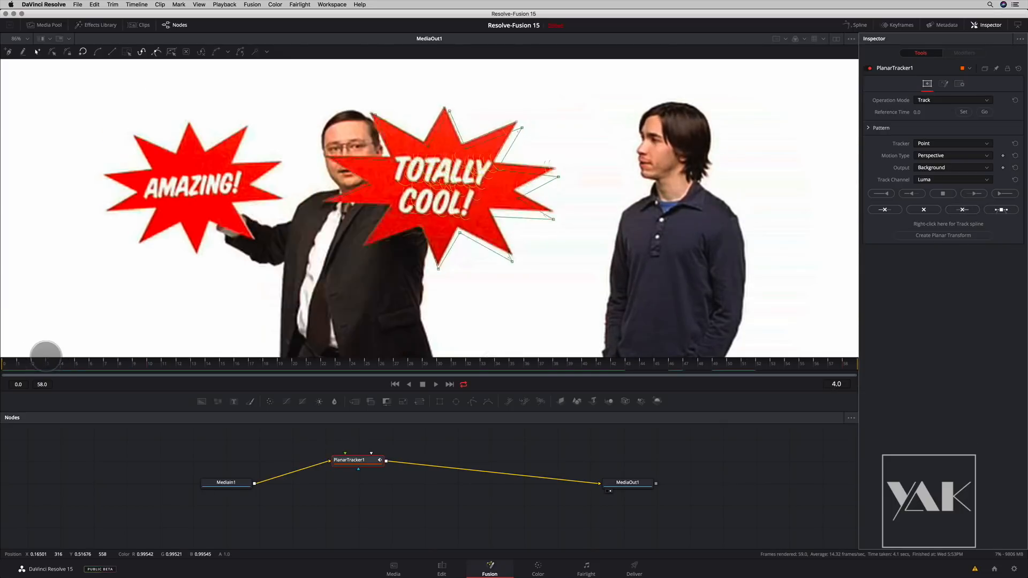
pyautogui.moveTo(46, 360); pyautogui.dragTo(7, 360)
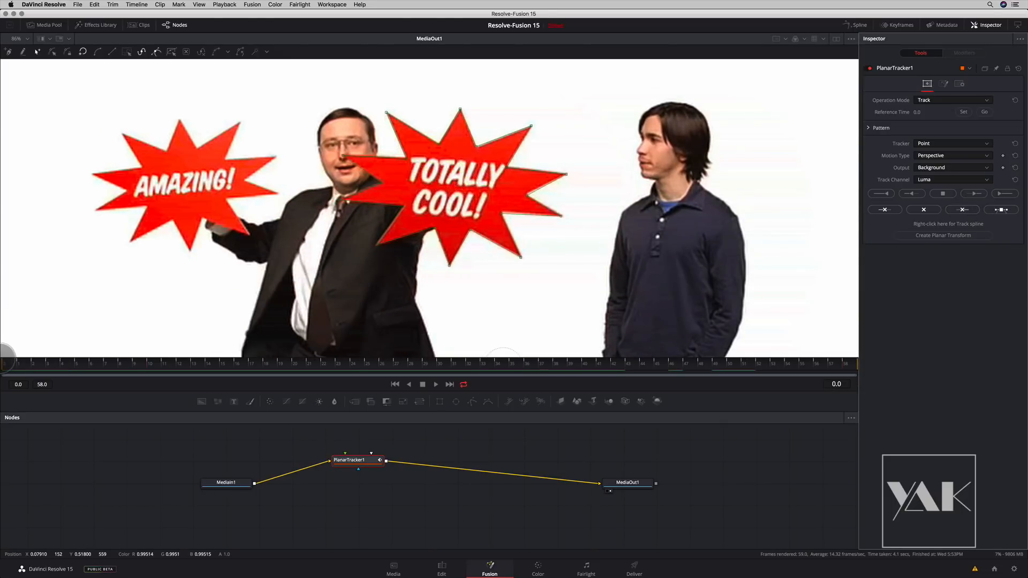
pyautogui.scroll(-5, 401, 256)
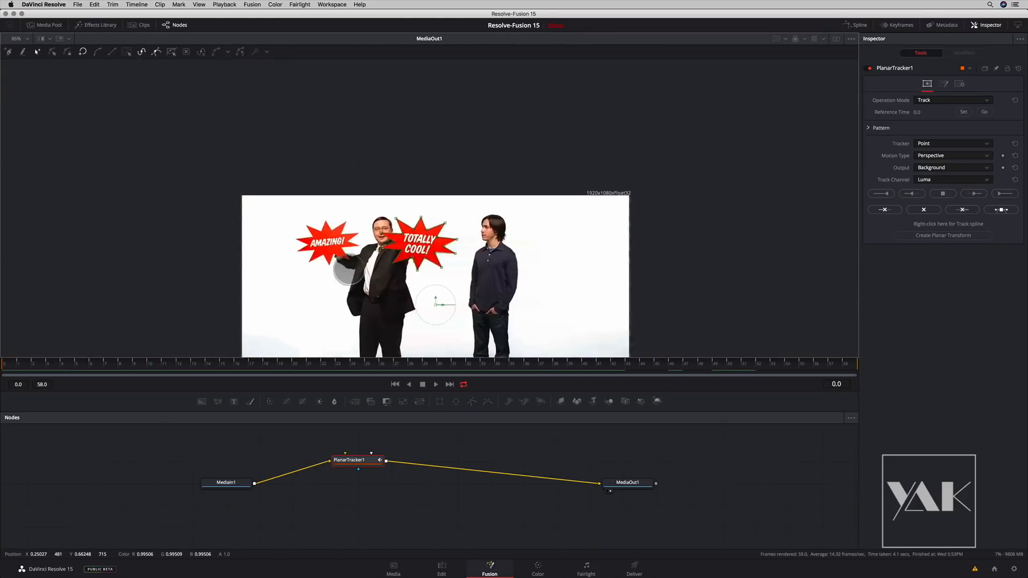
pyautogui.moveTo(401, 256); pyautogui.dragTo(388, 203)
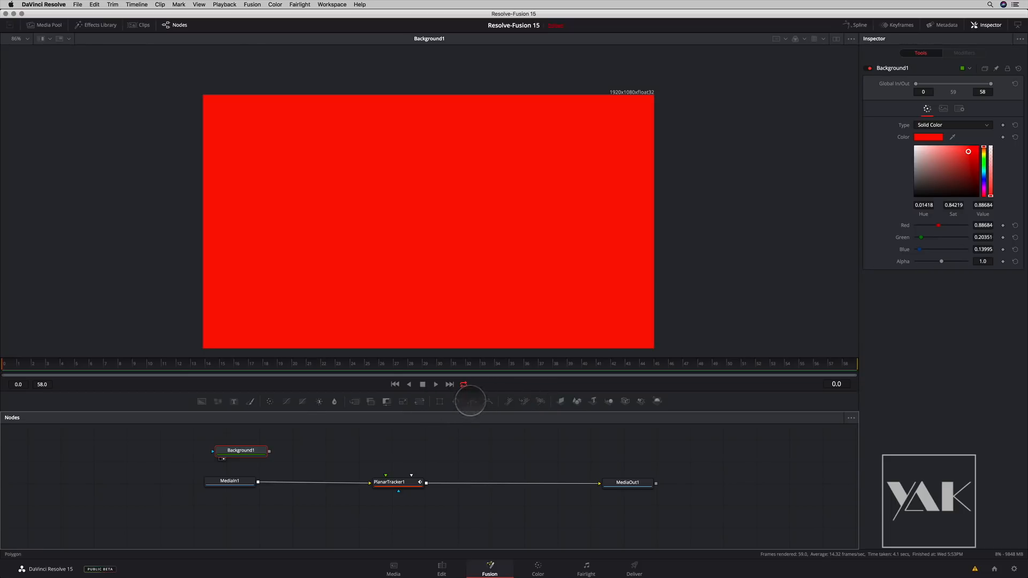
# - Add a Polygon mask to Background1 and show MediaIn1 in the viewer, framed on the "Totally Cool!" sign
pyautogui.click(472, 402)
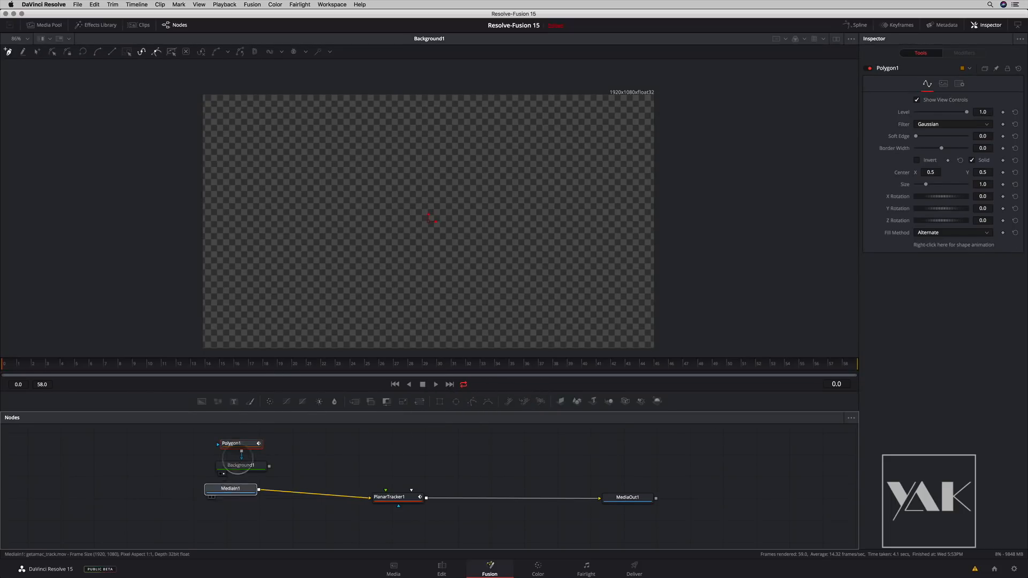
pyautogui.moveTo(229, 496); pyautogui.dragTo(375, 235)
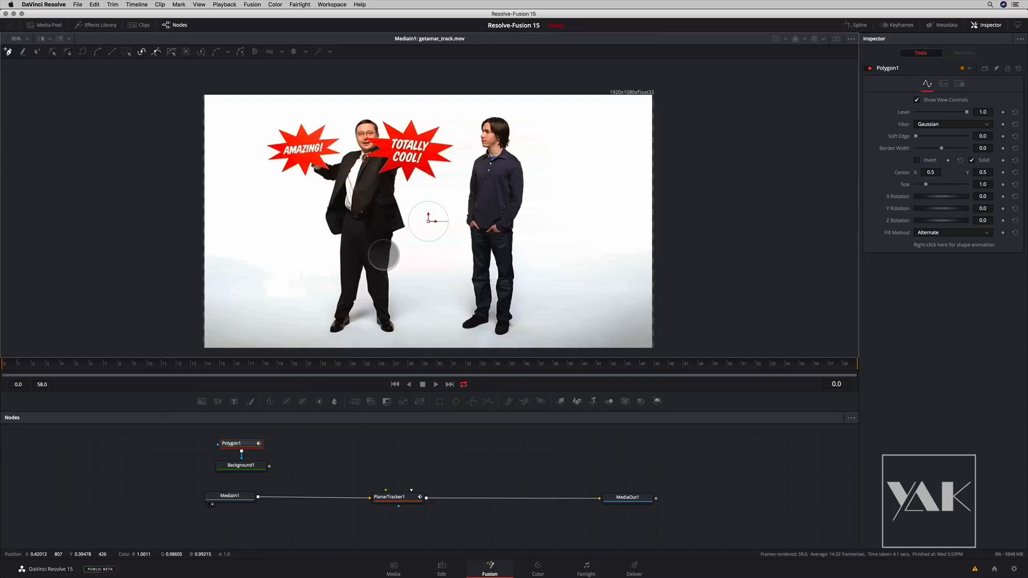
pyautogui.scroll(3, 412, 275)
pyautogui.moveTo(428, 165); pyautogui.dragTo(430, 289)
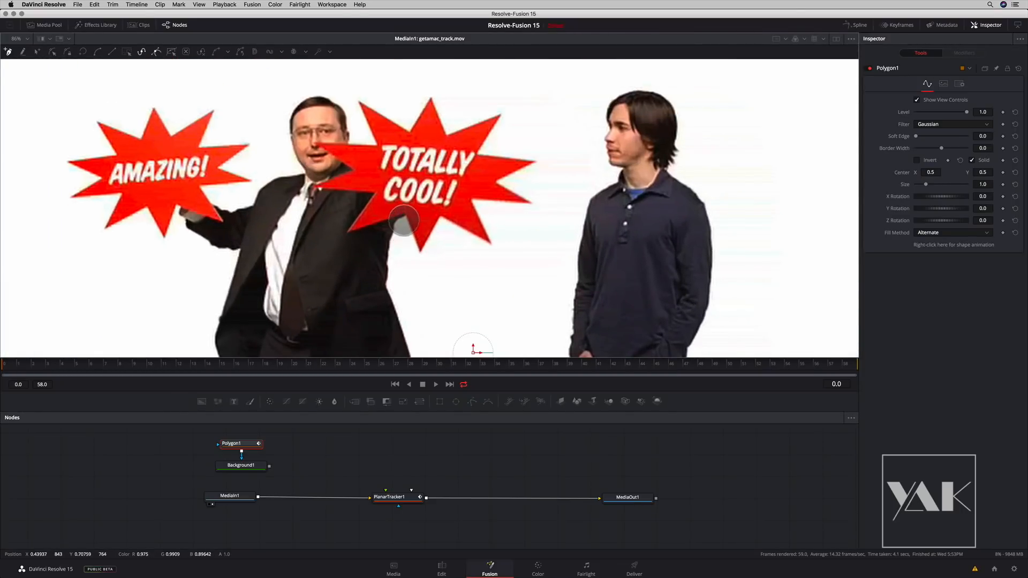
# - Outline the "Totally Cool!" starburst with Polygon1, placing points on its outer tips and inner corners and closing the shape
pyautogui.click(419, 253)
pyautogui.click(493, 245)
pyautogui.click(531, 204)
pyautogui.click(537, 162)
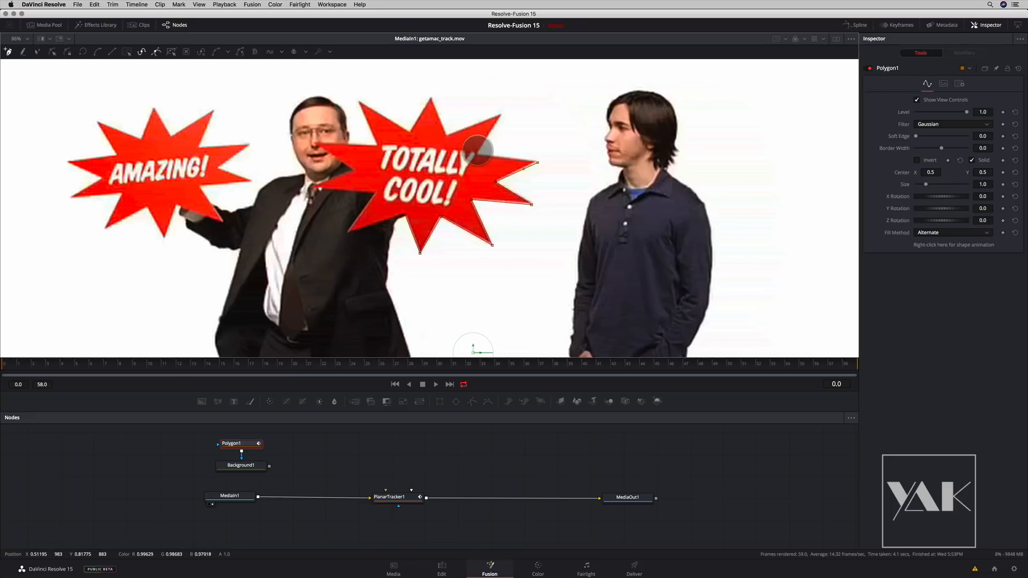
pyautogui.click(476, 154)
pyautogui.click(500, 114)
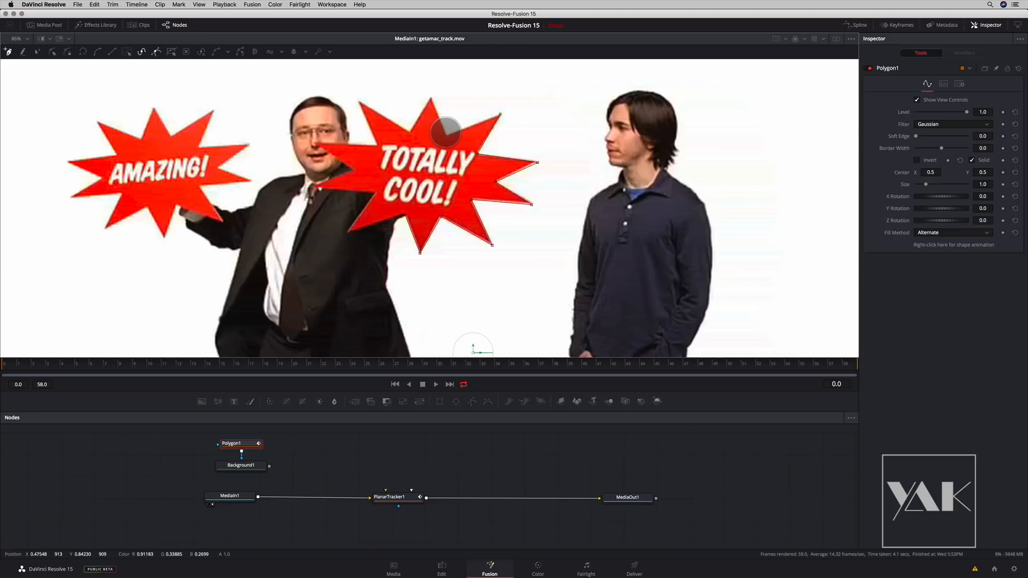
pyautogui.click(447, 134)
pyautogui.click(431, 96)
pyautogui.click(411, 132)
pyautogui.click(358, 100)
pyautogui.click(314, 143)
pyautogui.click(348, 231)
pyautogui.click(405, 216)
# - Nudge individual Polygon1 points outward so the mask fully covers the starburst's tips
pyautogui.moveTo(316, 186); pyautogui.dragTo(313, 187)
pyautogui.moveTo(500, 114); pyautogui.dragTo(503, 113)
pyautogui.moveTo(538, 162); pyautogui.dragTo(537, 161)
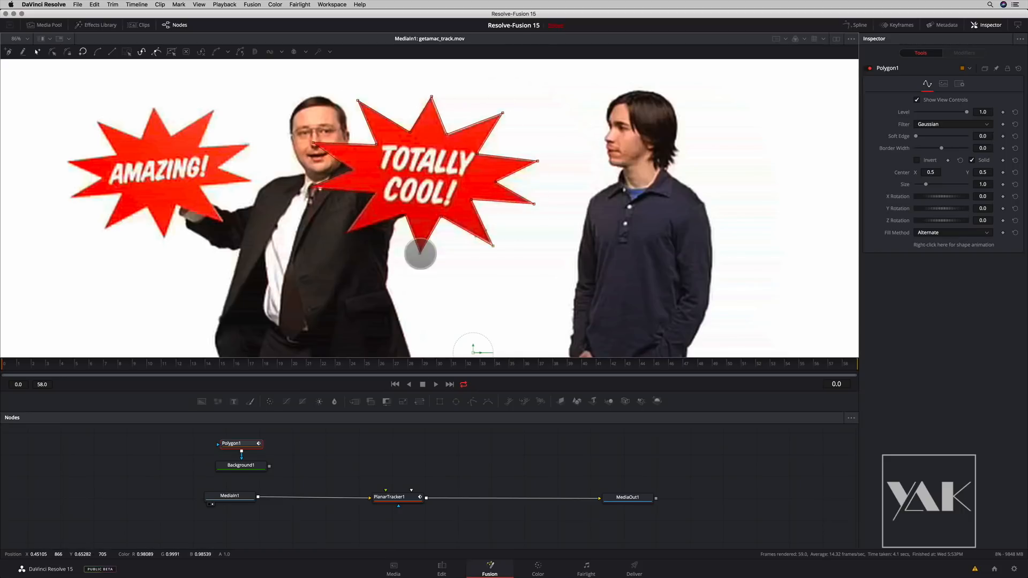
# - Preview the masked Background1 in the viewer and return the view to MediaIn1
pyautogui.moveTo(240, 465); pyautogui.dragTo(365, 197)
pyautogui.moveTo(376, 298); pyautogui.dragTo(372, 211)
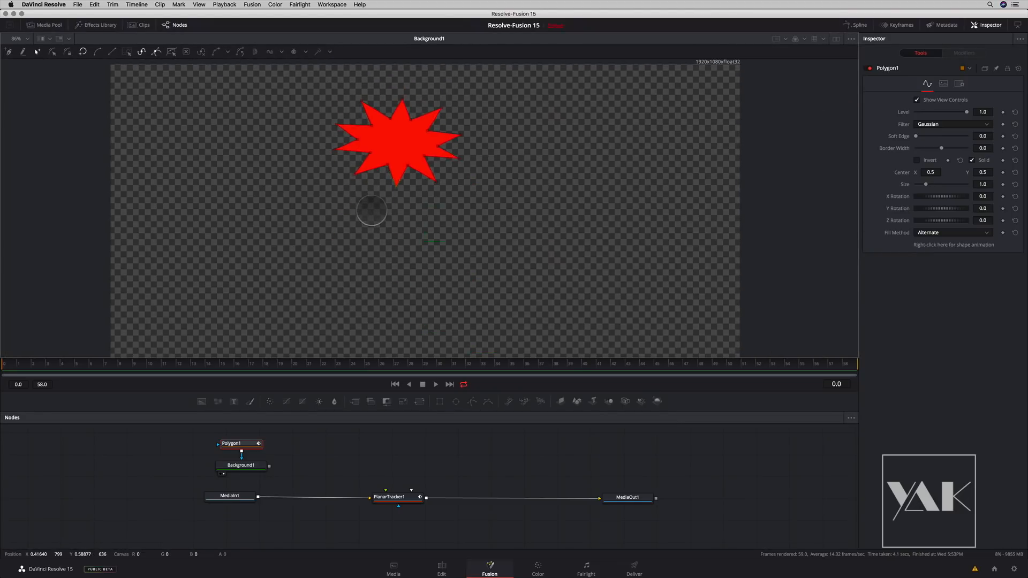
pyautogui.moveTo(231, 496); pyautogui.dragTo(284, 286)
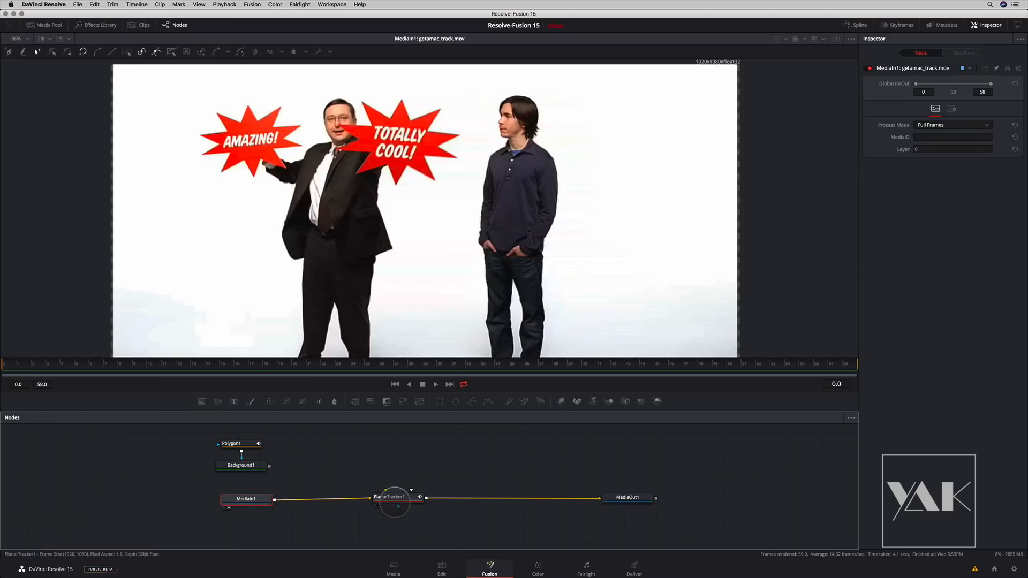
# - Add a Merge node with MediaIn1 as its background and Background1 as its foreground
pyautogui.click(344, 464)
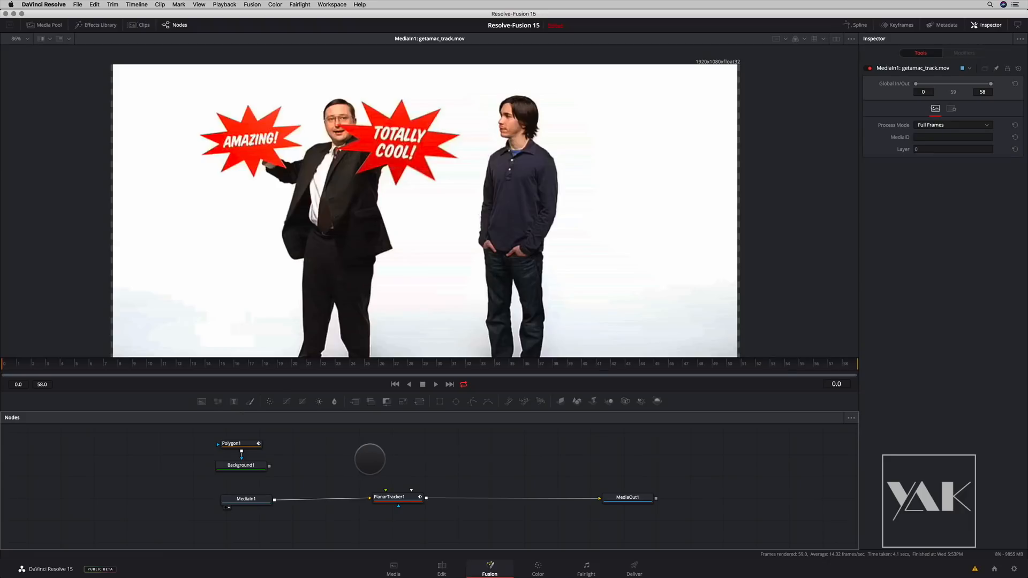
pyautogui.hotkey('shift', 'space')
pyautogui.write('merge')
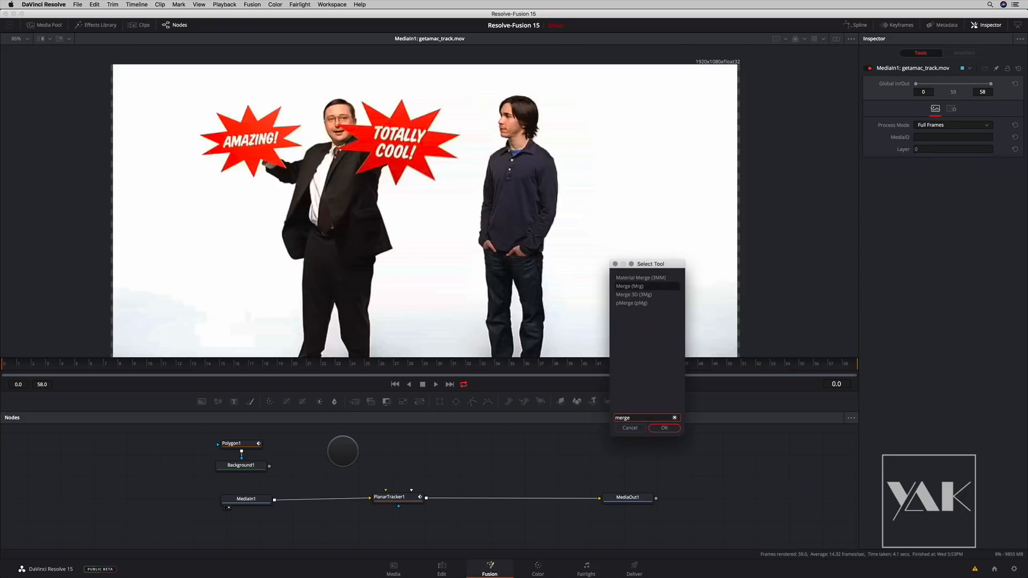
pyautogui.press('Return')
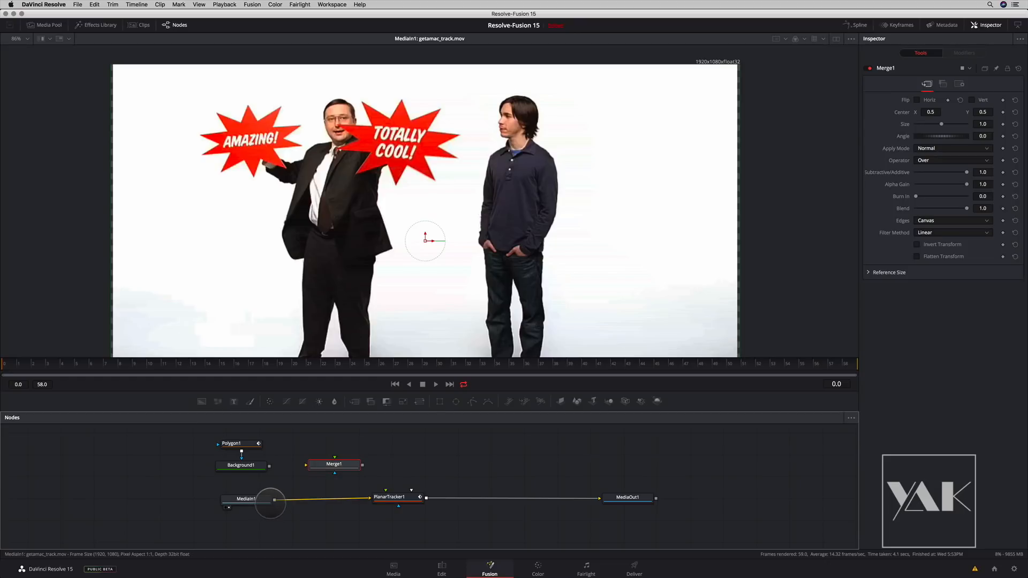
pyautogui.moveTo(274, 500); pyautogui.dragTo(335, 460)
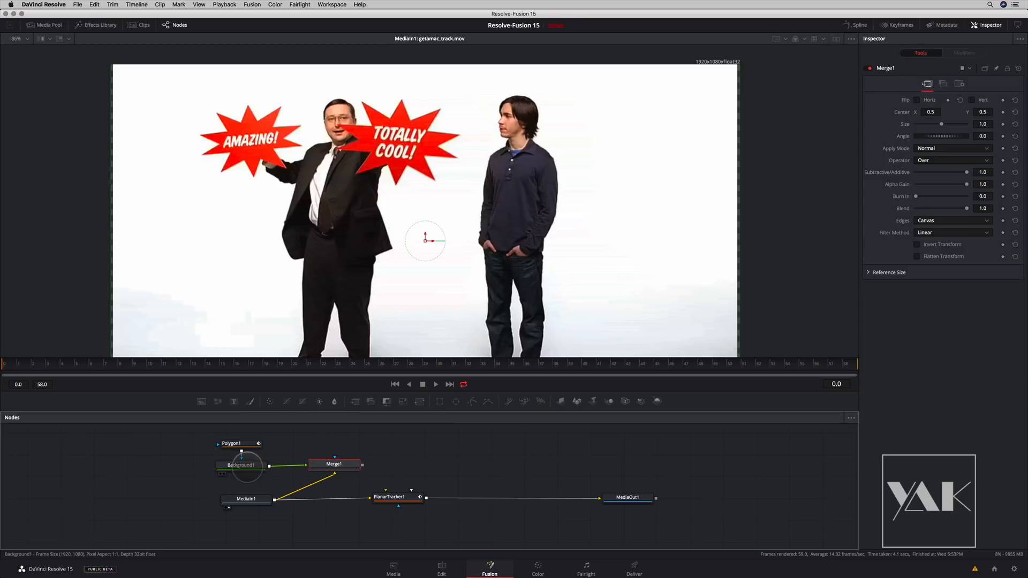
# - Move Polygon1 and Background1 directly above Merge1, enlarge the node area and fit the image in the viewer
pyautogui.moveTo(207, 434); pyautogui.dragTo(332, 450)
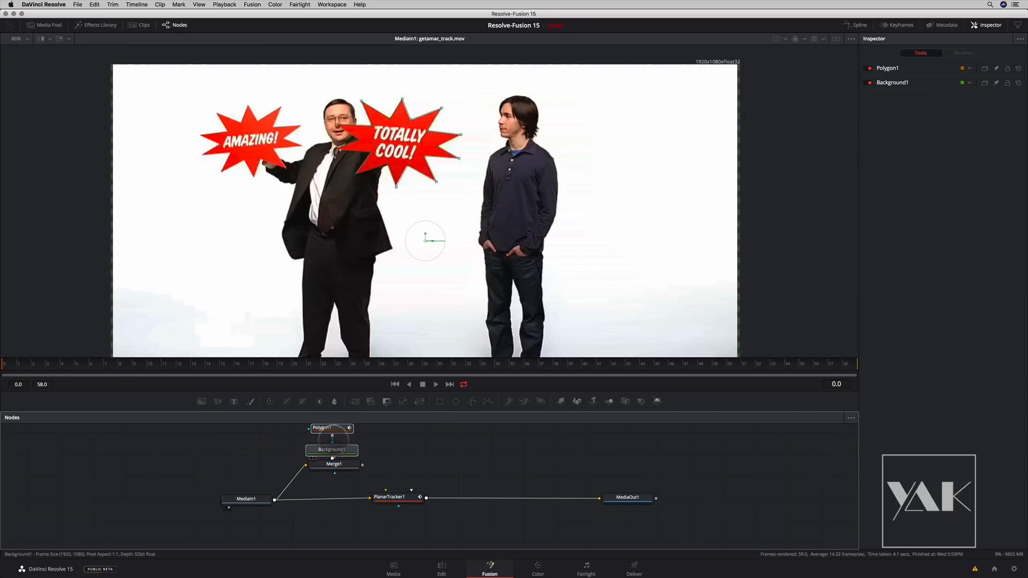
pyautogui.moveTo(446, 411); pyautogui.dragTo(447, 379)
pyautogui.press('super+f')
pyautogui.press('Escape')
pyautogui.click(56, 247)
pyautogui.press('super+f')
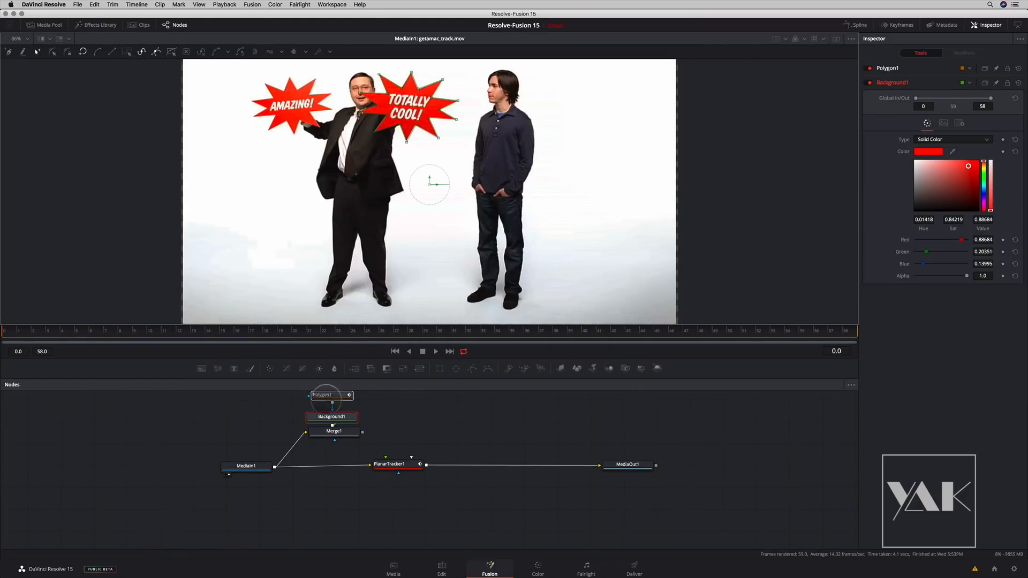
# - Show Merge1 in the viewer, scrub through the clip to check the red starburst and return to frame 0
pyautogui.moveTo(344, 481); pyautogui.dragTo(360, 517)
pyautogui.scroll(1, 369, 526)
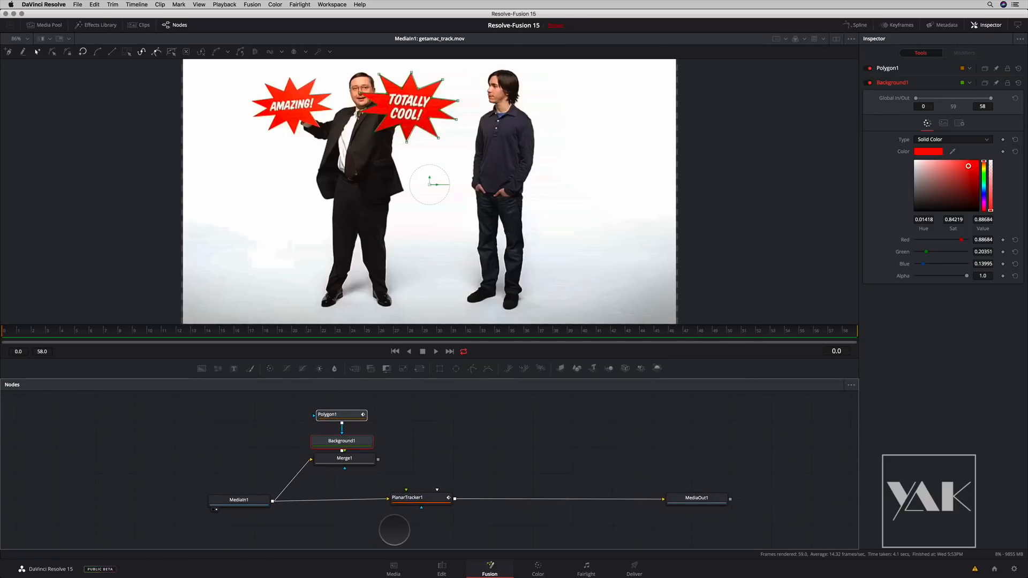
pyautogui.moveTo(343, 463); pyautogui.dragTo(333, 182)
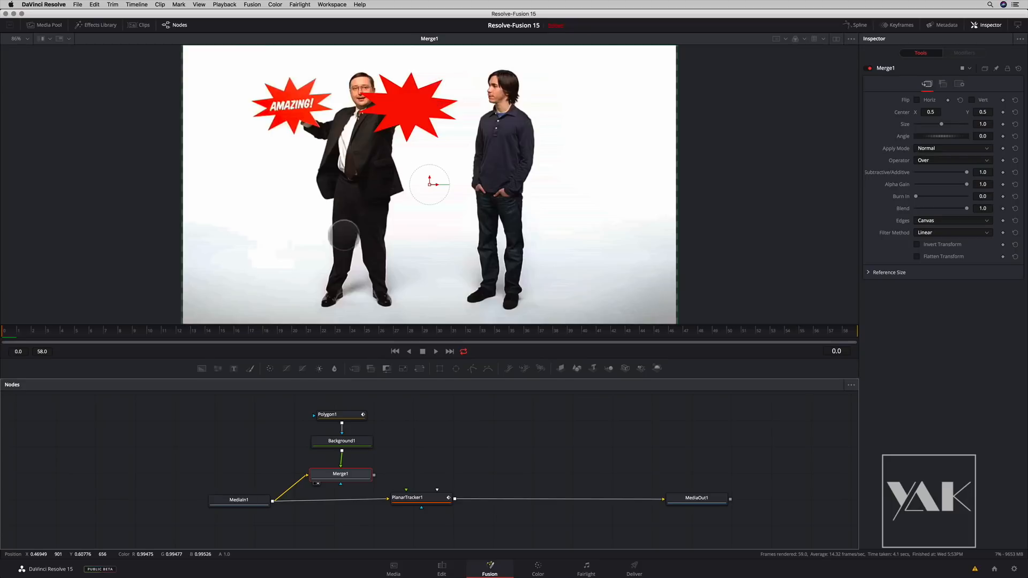
pyautogui.moveTo(22, 332); pyautogui.dragTo(1, 343)
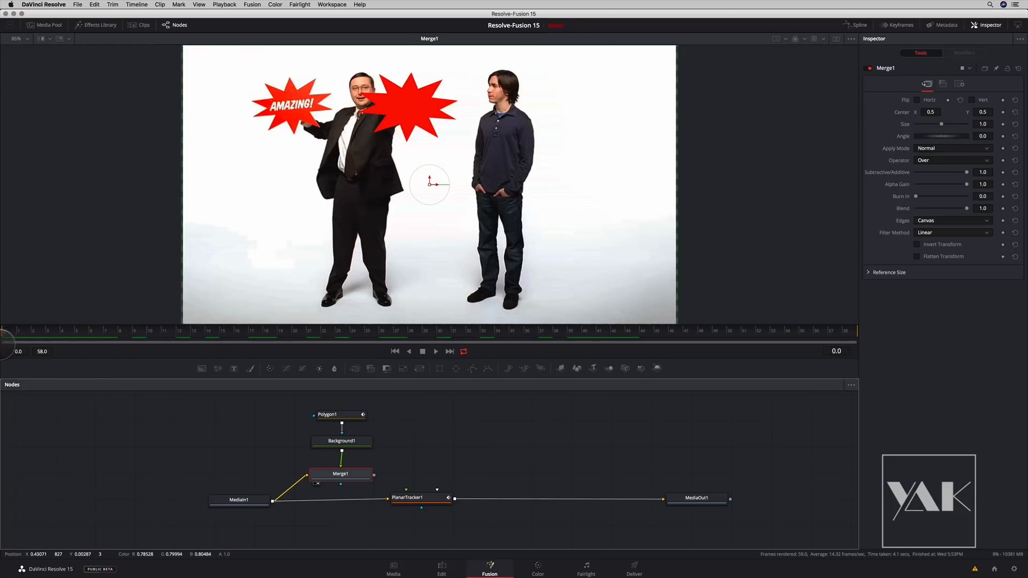
# - Pull PlanarTracker1 out of the flow, create a Planar Transform from it and insert that between Background1 and Merge1
pyautogui.moveTo(423, 502); pyautogui.dragTo(137, 437)
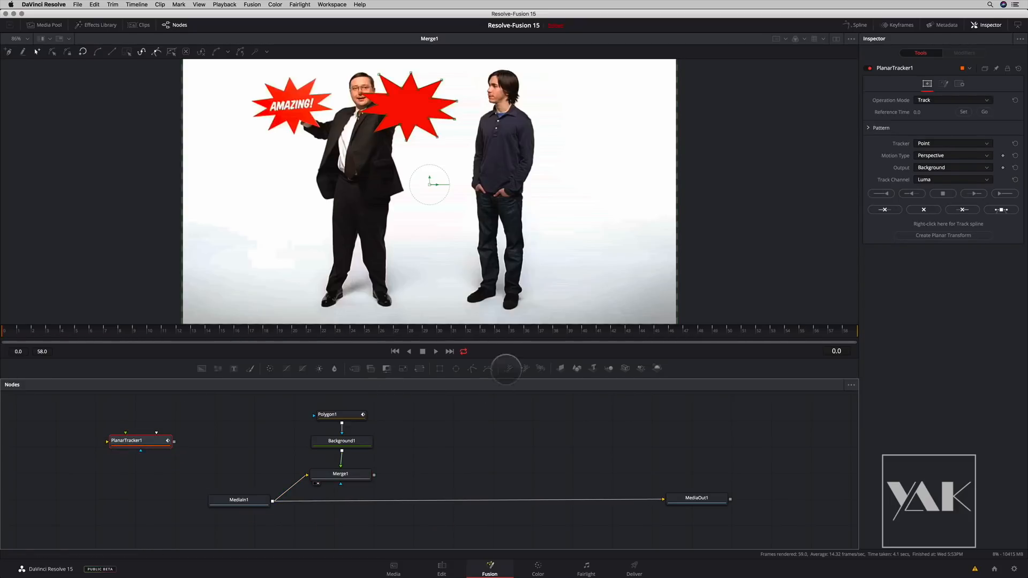
pyautogui.click(943, 235)
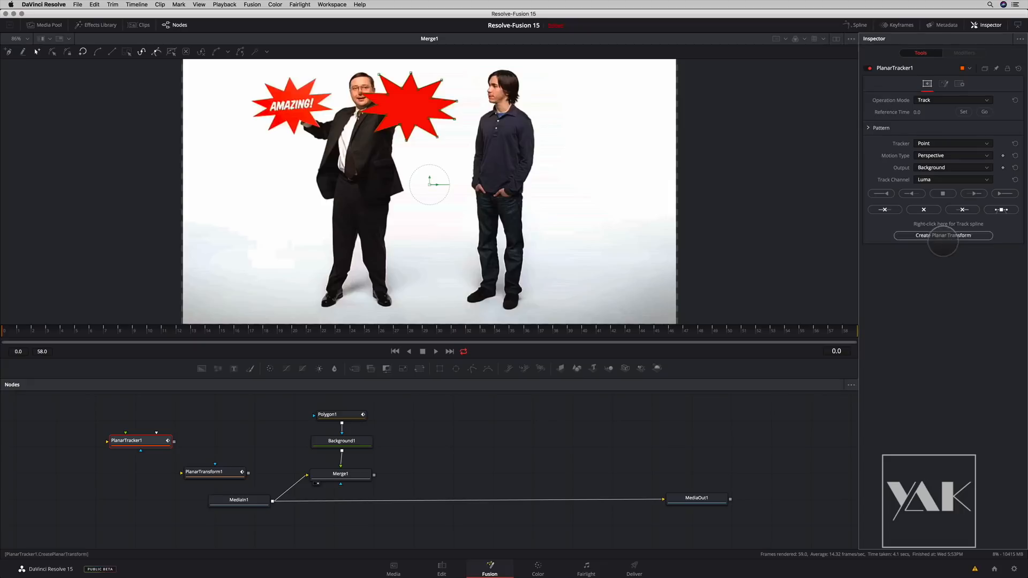
pyautogui.moveTo(214, 465); pyautogui.dragTo(236, 444)
pyautogui.moveTo(308, 408); pyautogui.dragTo(338, 432)
pyautogui.moveTo(241, 445); pyautogui.dragTo(340, 455)
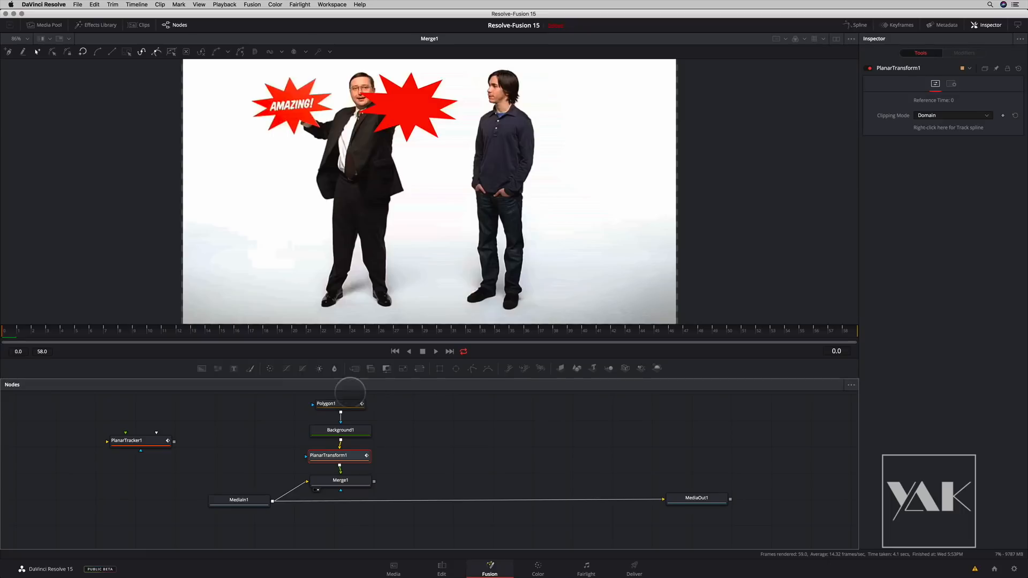
pyautogui.moveTo(10, 329)
pyautogui.mouseDown()
pyautogui.moveTo(602, 326)
pyautogui.moveTo(781, 336)
pyautogui.moveTo(291, 319)
pyautogui.moveTo(3, 327)
pyautogui.mouseUp()
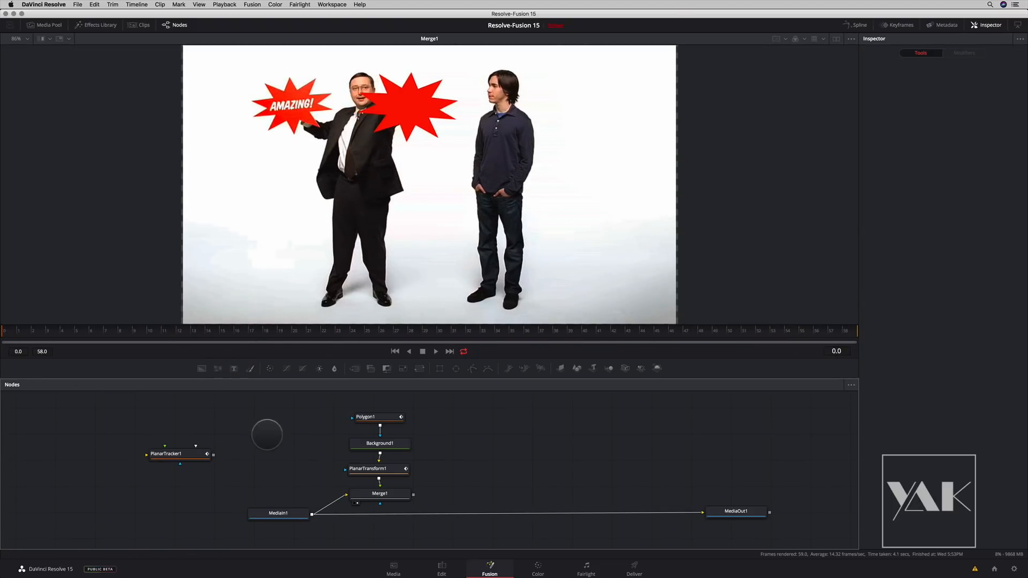
# - Add a Text node reading "FUSION" in the Noteworthy font and show it in the viewer
pyautogui.click(234, 369)
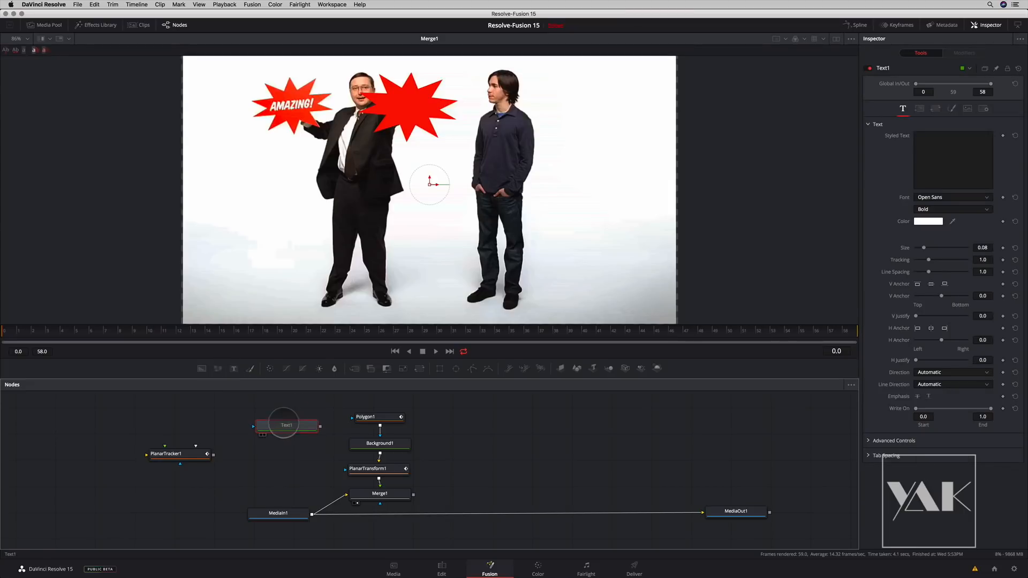
pyautogui.click(288, 424)
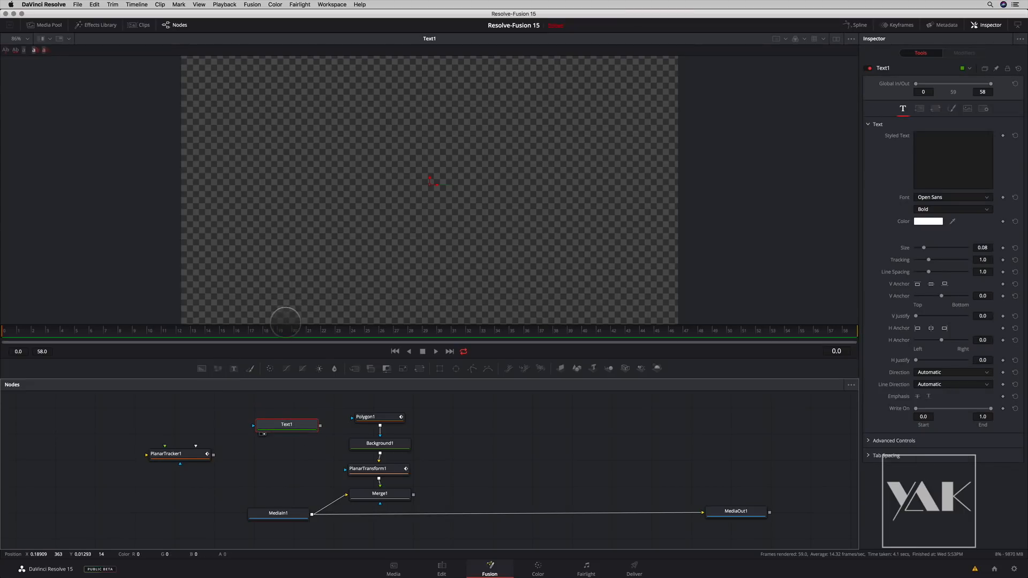
pyautogui.click(940, 148)
pyautogui.write('F')
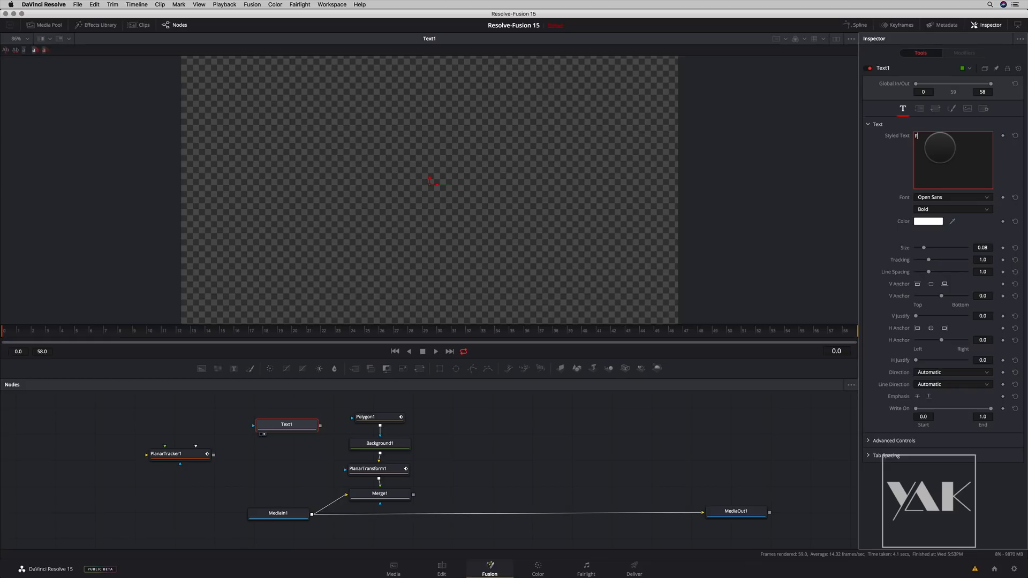
pyautogui.write('USION')
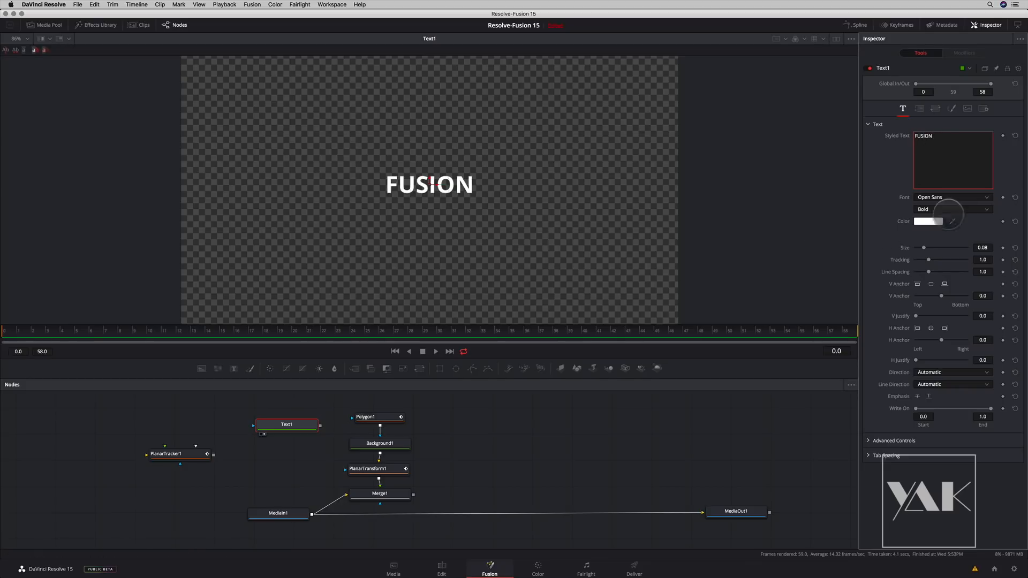
pyautogui.click(988, 198)
pyautogui.click(952, 335)
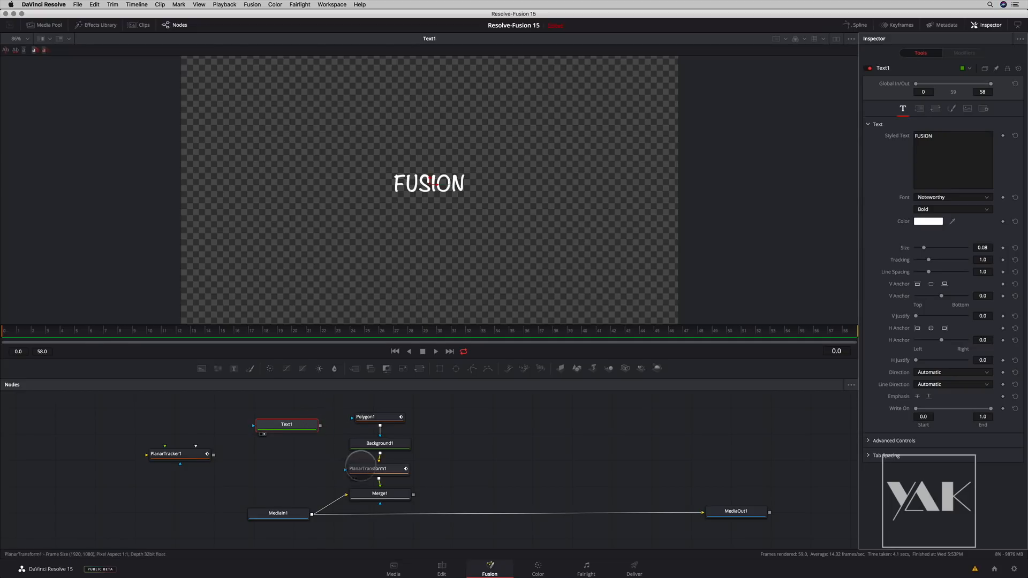
# - Make room below Background1, merge Text1 over it ahead of PlanarTransform1 and show the new merge in the viewer
pyautogui.moveTo(349, 404); pyautogui.dragTo(381, 450)
pyautogui.moveTo(381, 444); pyautogui.dragTo(381, 423)
pyautogui.moveTo(371, 387); pyautogui.dragTo(381, 299)
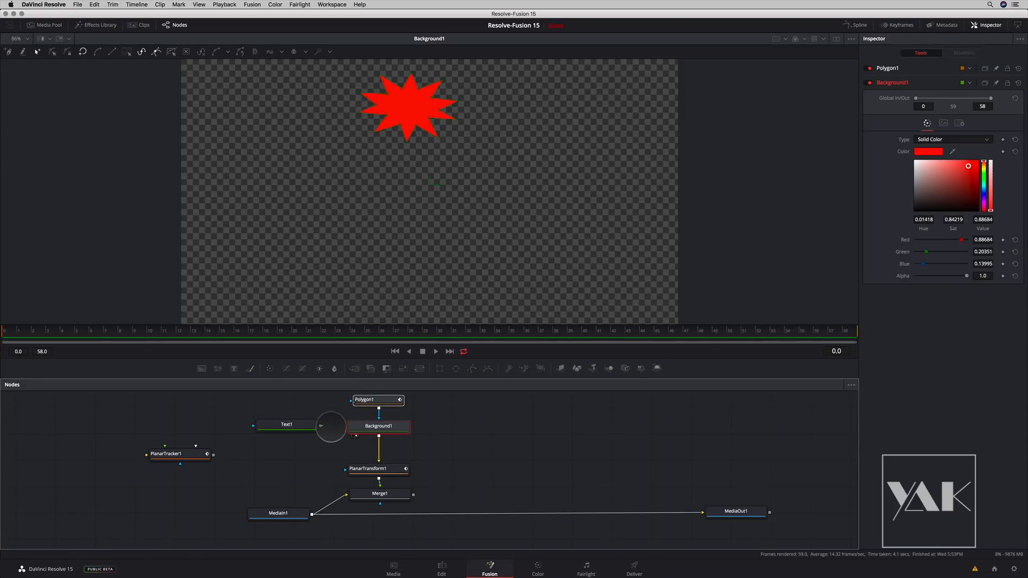
pyautogui.moveTo(343, 445); pyautogui.dragTo(379, 439)
pyautogui.moveTo(460, 428); pyautogui.dragTo(403, 221)
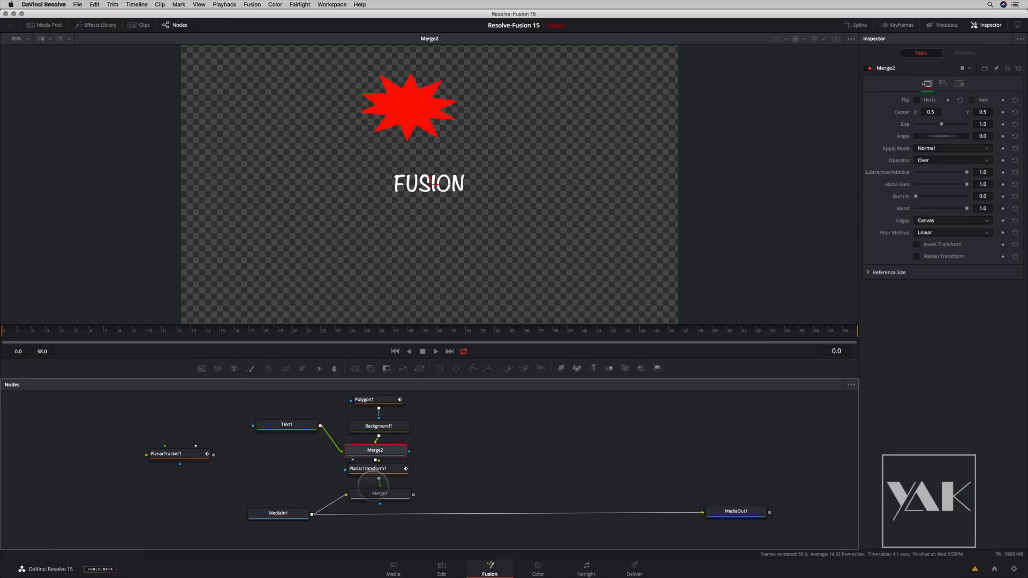
# - Space out Background1 and Merge2 evenly between Polygon1 and PlanarTransform1 in the node graph
pyautogui.click(383, 412)
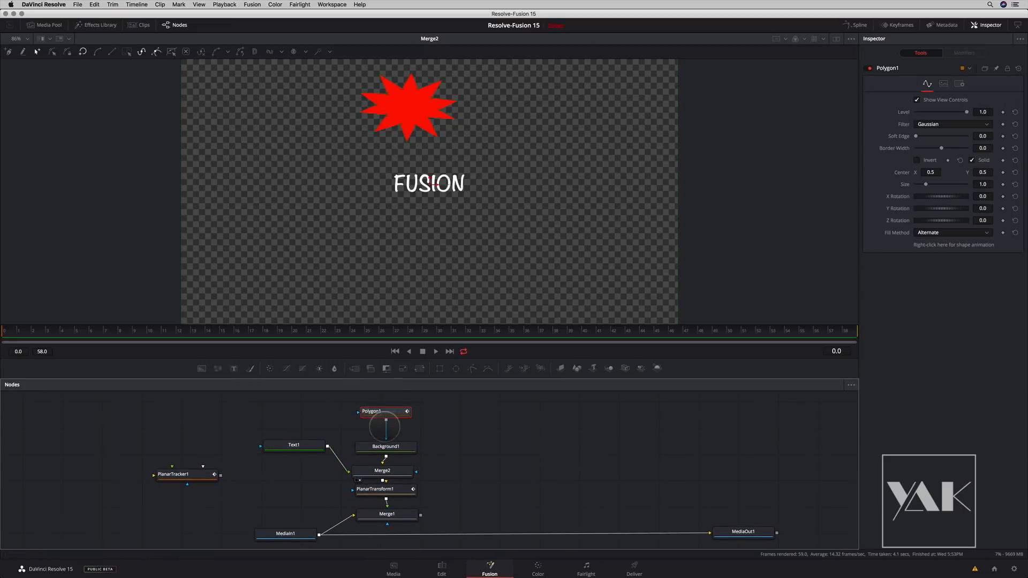
pyautogui.moveTo(384, 443); pyautogui.dragTo(384, 433)
pyautogui.moveTo(382, 468); pyautogui.dragTo(384, 458)
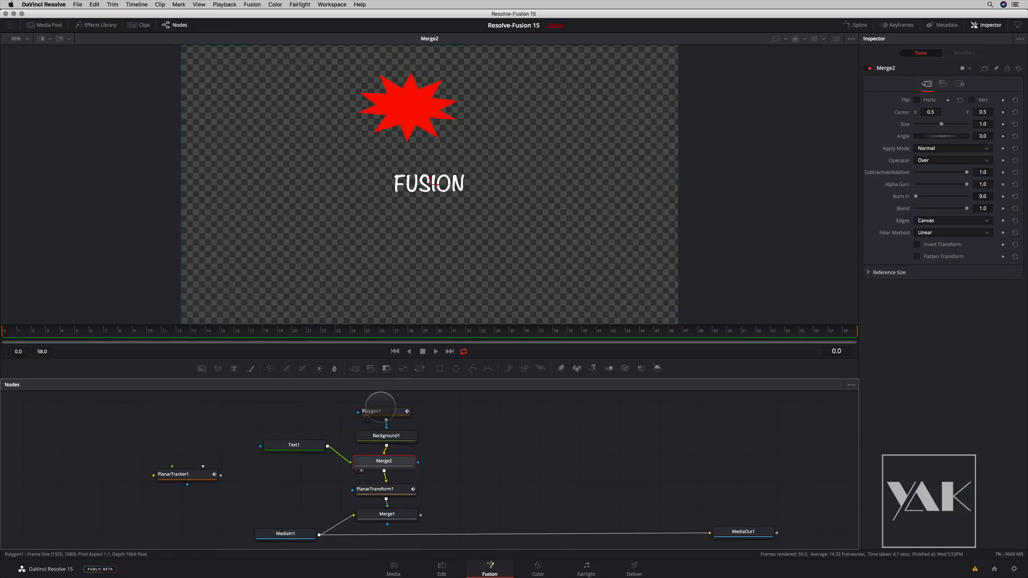
# - View the Polygon1, Background1 and Merge2 outputs one after another to examine how the composite builds up
pyautogui.moveTo(383, 410); pyautogui.dragTo(387, 317)
pyautogui.moveTo(386, 436); pyautogui.dragTo(382, 271)
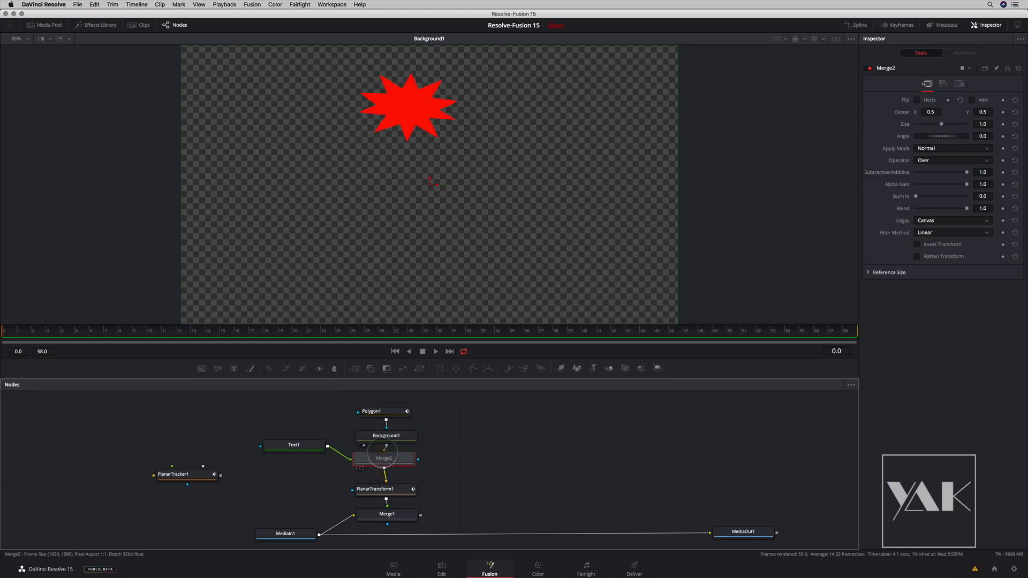
pyautogui.moveTo(383, 458); pyautogui.dragTo(402, 206)
# - Centre the "FUSION" text on the red starburst at size 0.0591 and show Merge1 in the viewer
pyautogui.moveTo(292, 445); pyautogui.dragTo(288, 444)
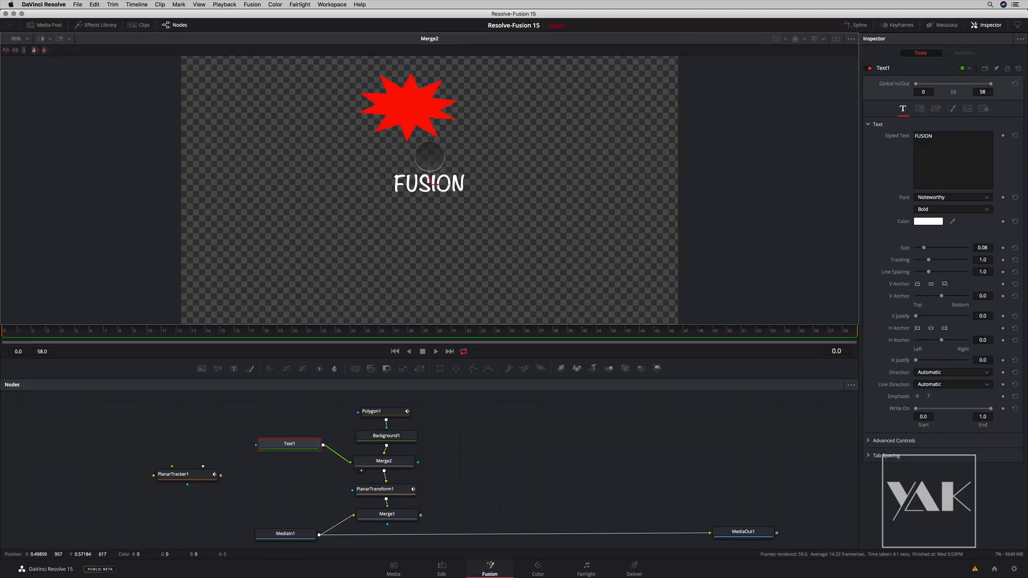
pyautogui.moveTo(428, 175); pyautogui.dragTo(411, 103)
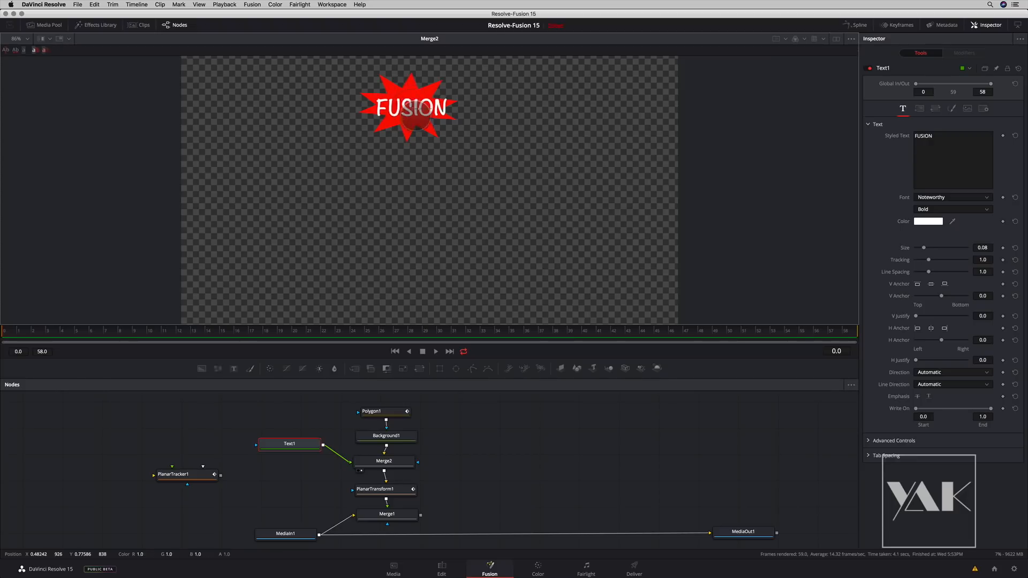
pyautogui.moveTo(924, 248); pyautogui.dragTo(923, 248)
pyautogui.moveTo(416, 108); pyautogui.dragTo(409, 97)
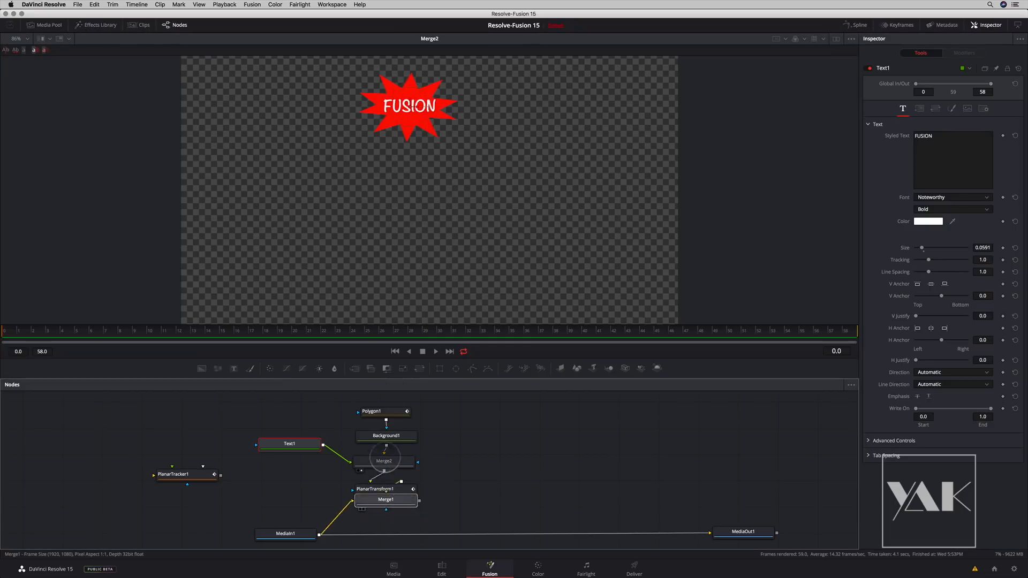
pyautogui.click(363, 524)
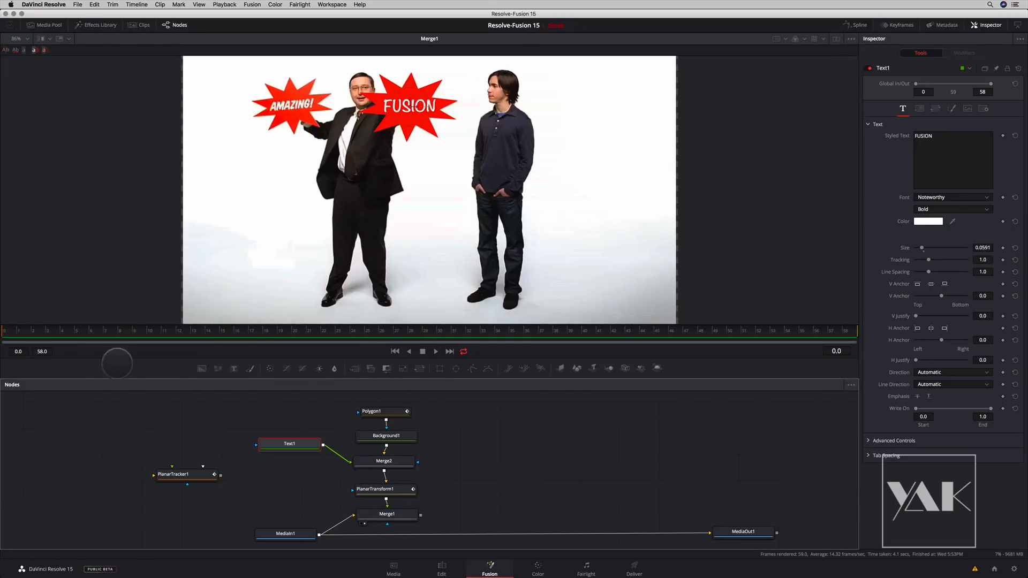
# - Play back the tracked "FUSION" starburst composite in Fusion, and check the same clip in the Edit page timeline
pyautogui.click(436, 351)
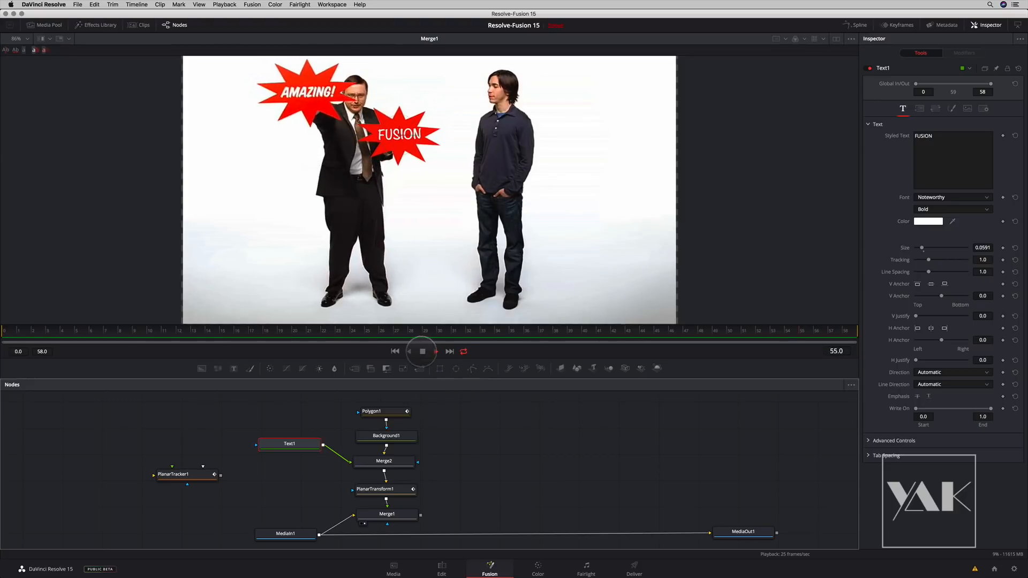
pyautogui.click(422, 351)
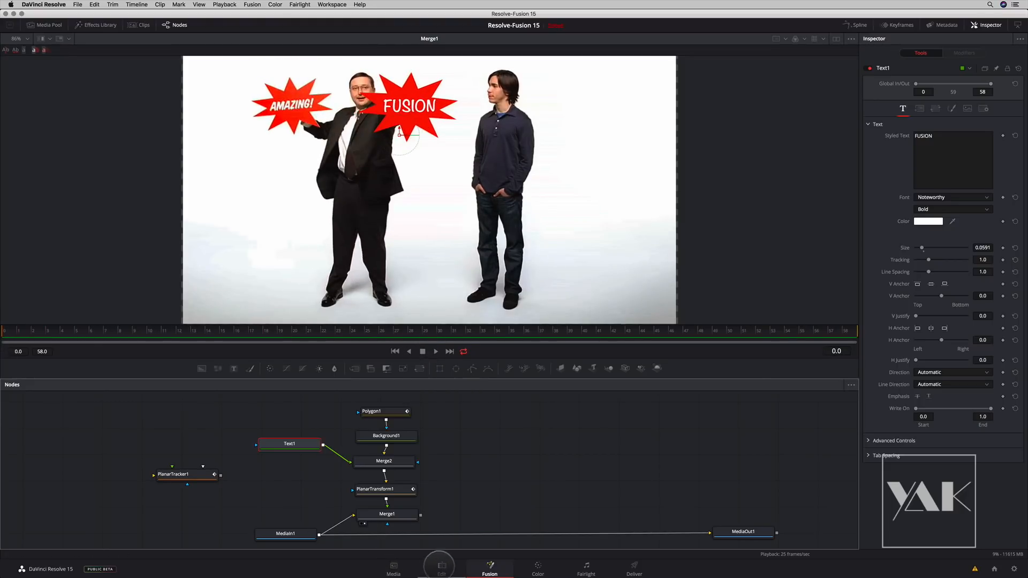
pyautogui.click(440, 566)
pyautogui.moveTo(154, 356); pyautogui.dragTo(155, 358)
pyautogui.press('space')
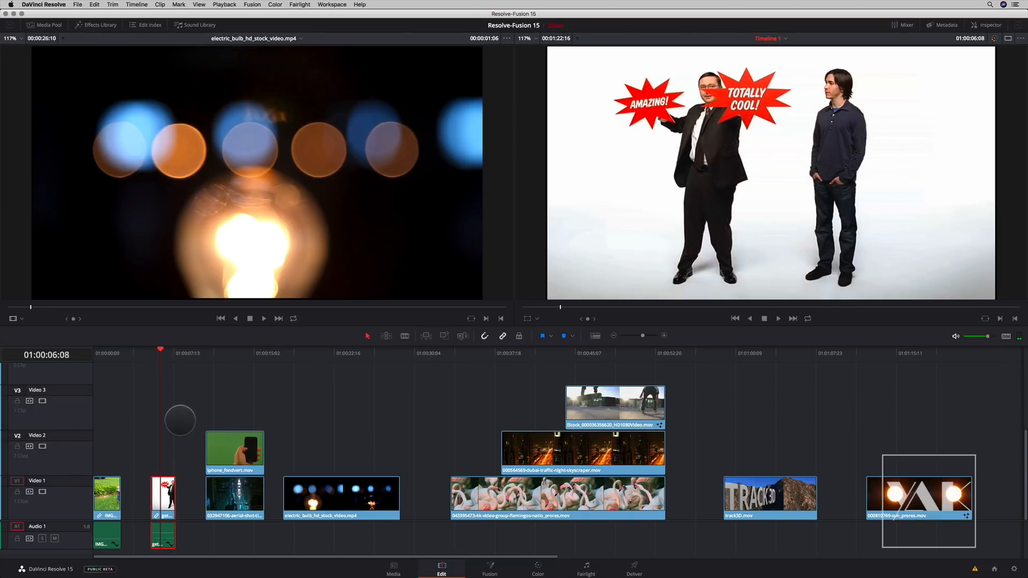
# - In Fusion, disconnect MediaIn1 from MediaOut1 and connect Merge1's output to MediaOut1 instead
pyautogui.click(490, 566)
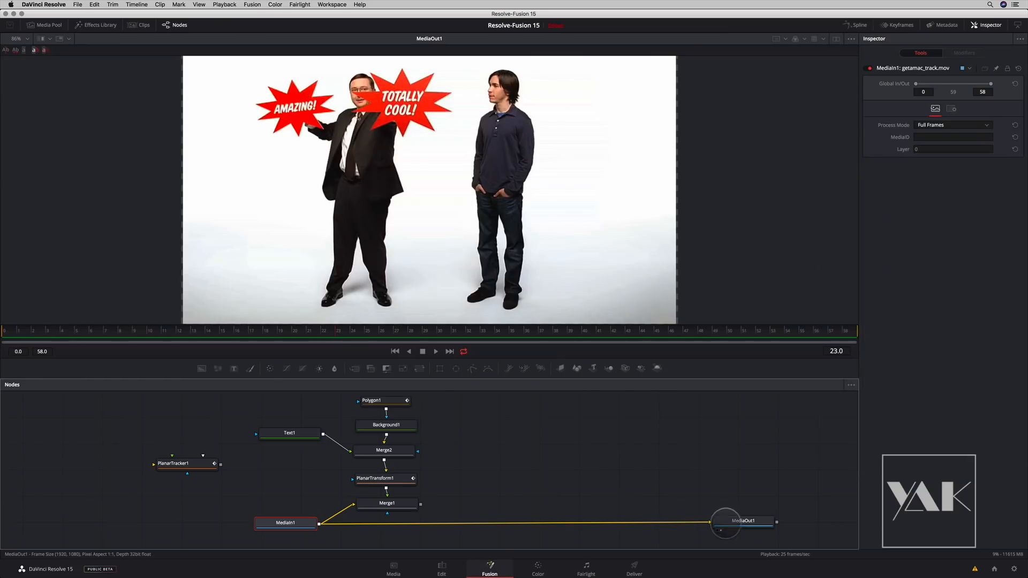
pyautogui.moveTo(730, 517); pyautogui.dragTo(714, 520)
pyautogui.click(442, 532)
pyautogui.click(451, 522)
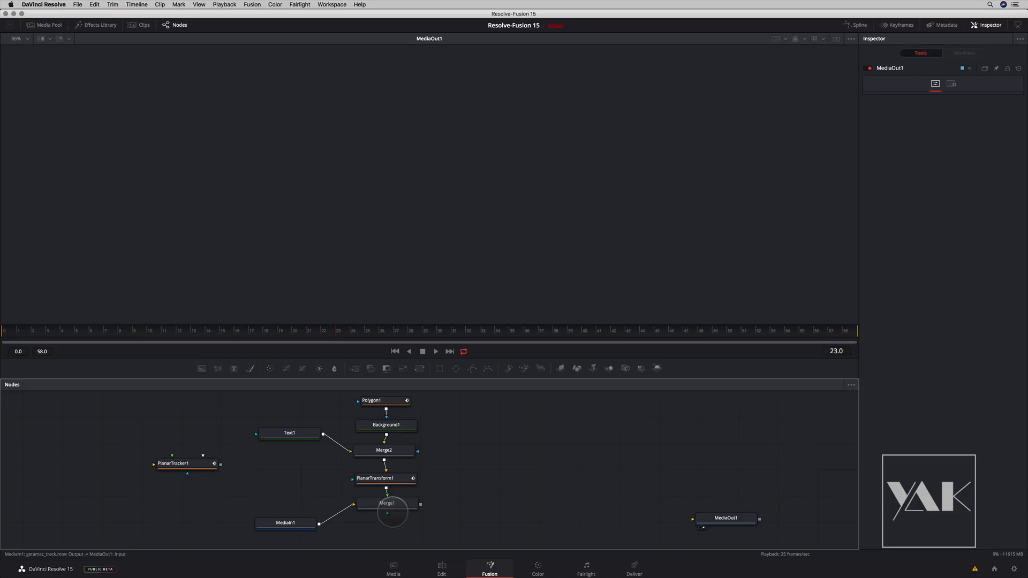
pyautogui.moveTo(530, 517); pyautogui.dragTo(698, 520)
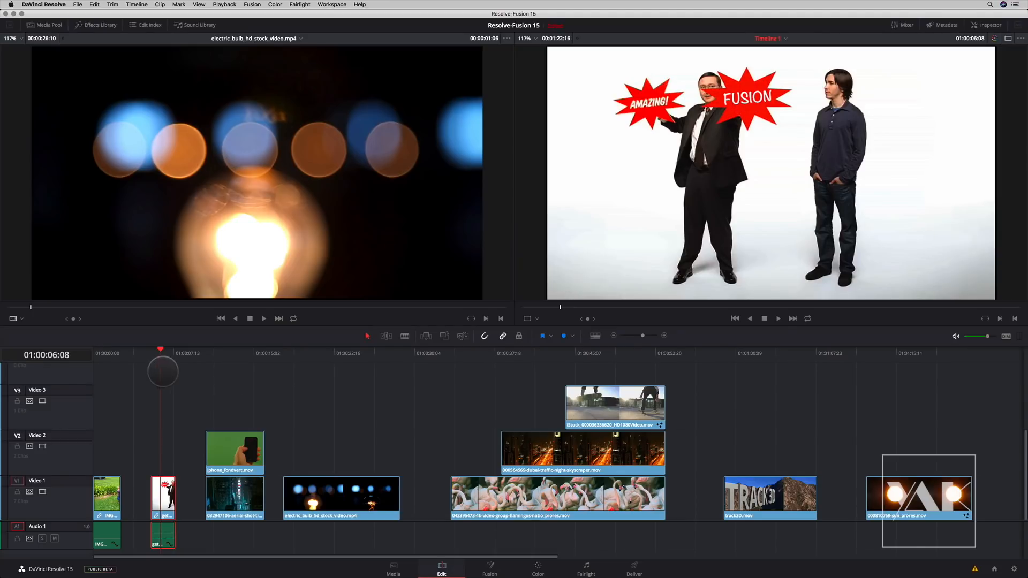
# - Play the starburst clip in the Edit timeline and park the playhead at 01:00:06:15
pyautogui.press('space')
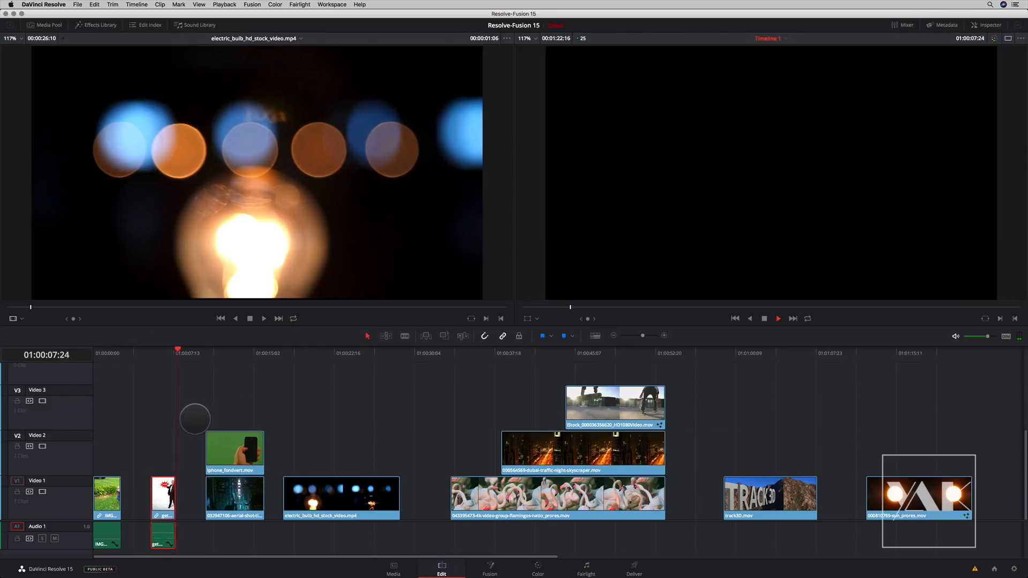
pyautogui.click(164, 357)
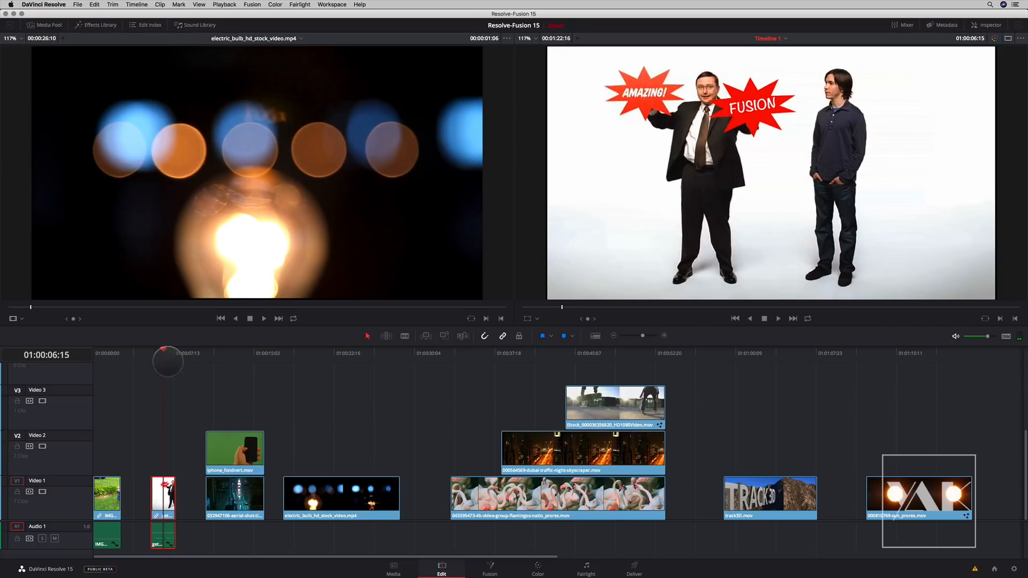
# - In Fusion, switch Background1 to version 2 and make its colour yellow with a hue of 0.144
pyautogui.click(492, 565)
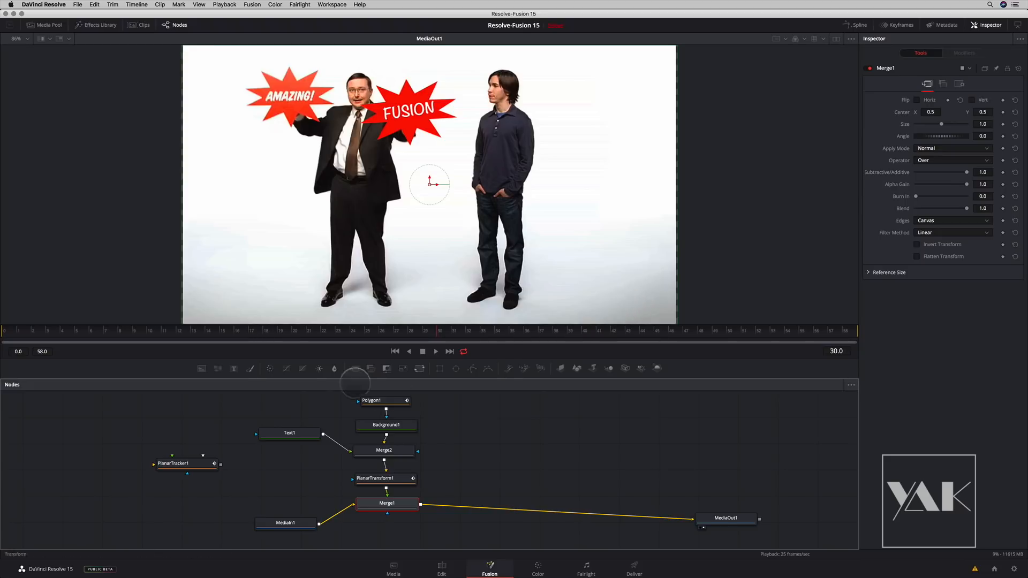
pyautogui.click(394, 431)
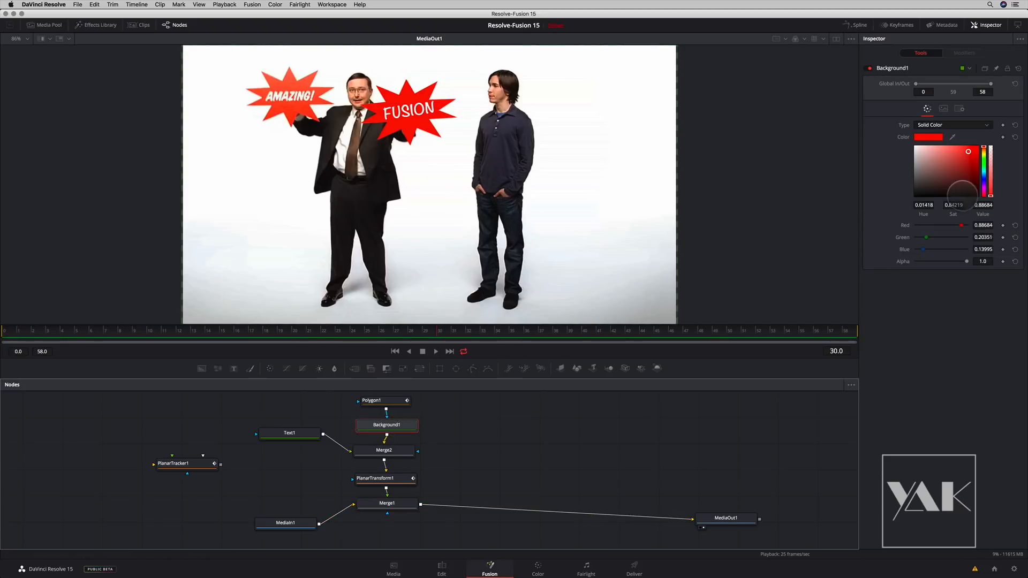
pyautogui.click(984, 68)
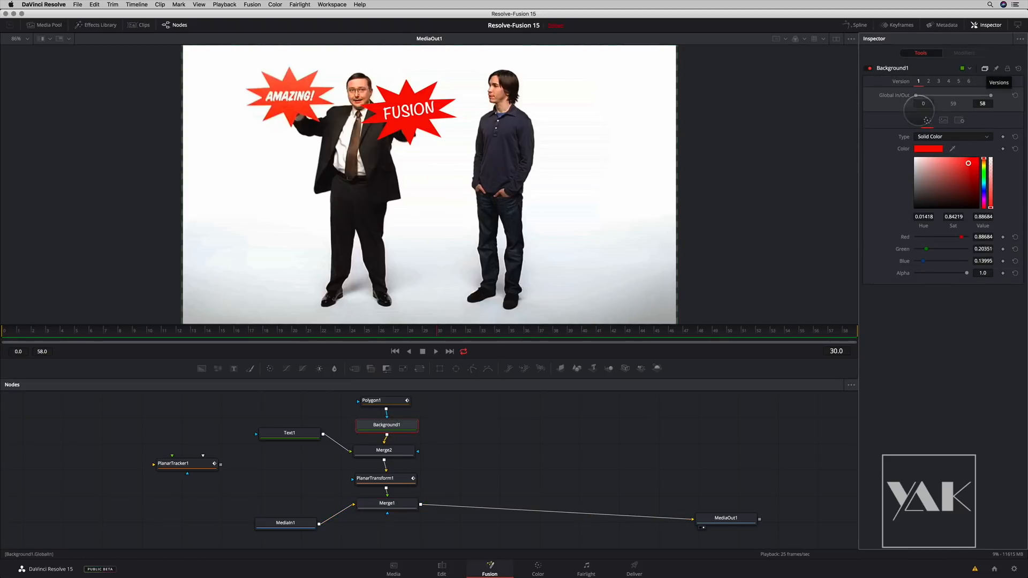
pyautogui.click(929, 81)
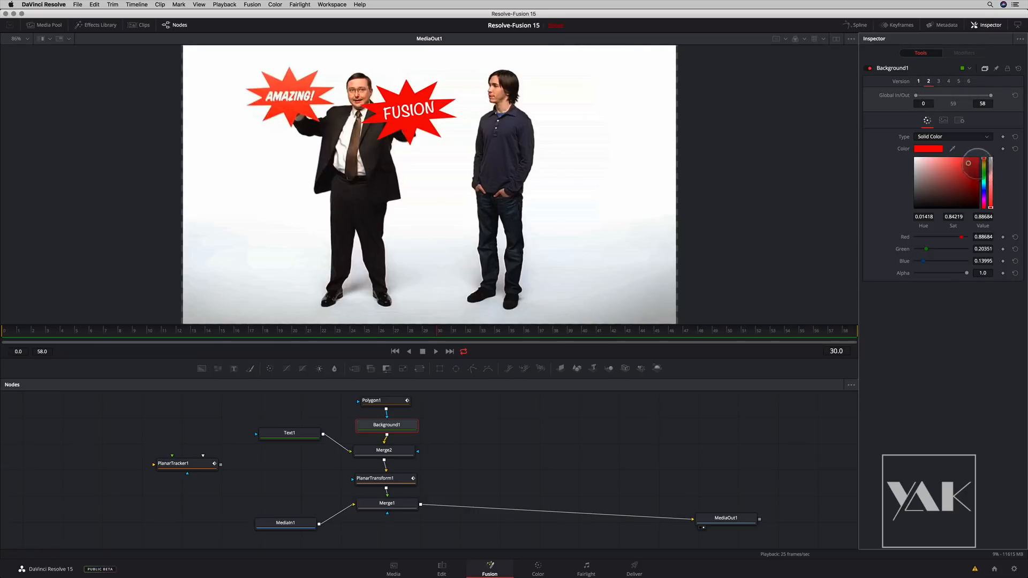
pyautogui.moveTo(983, 160); pyautogui.dragTo(979, 162)
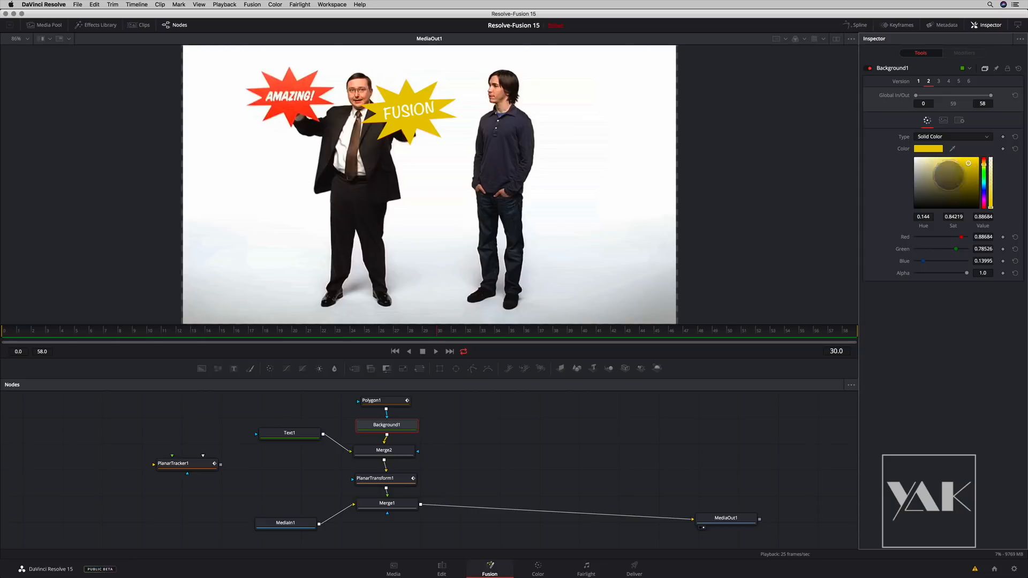
# - Play the clip with the yellow starburst in the Edit timeline and park the playhead at 01:00:06:20
pyautogui.click(442, 567)
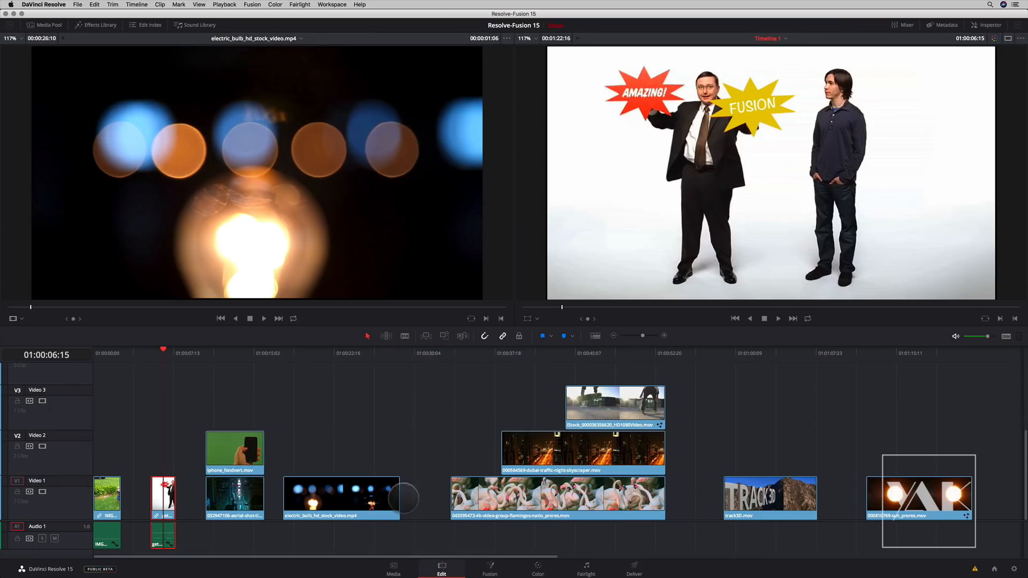
pyautogui.press('space')
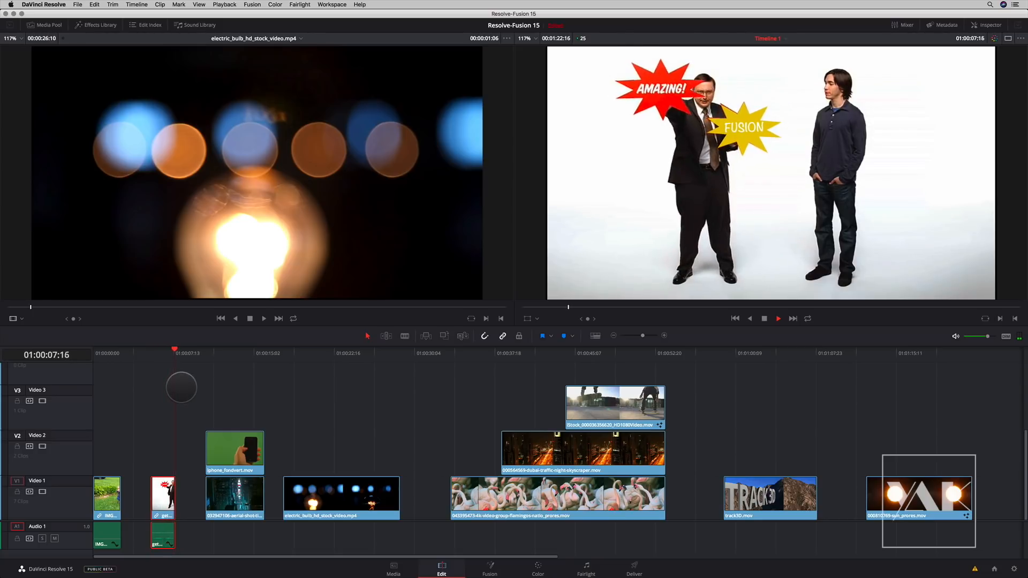
pyautogui.press('space')
pyautogui.moveTo(168, 355)
pyautogui.mouseDown()
pyautogui.moveTo(177, 354)
pyautogui.moveTo(166, 355)
pyautogui.mouseUp()
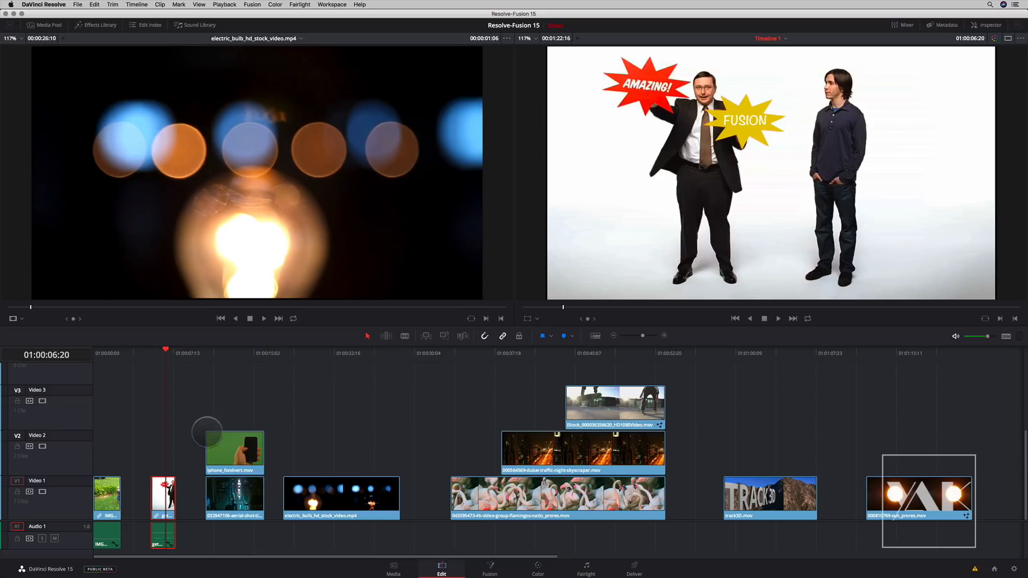
# - Examine Polygon1 over the original footage in Fusion, and replay the clip from its start in the Edit timeline
pyautogui.click(489, 567)
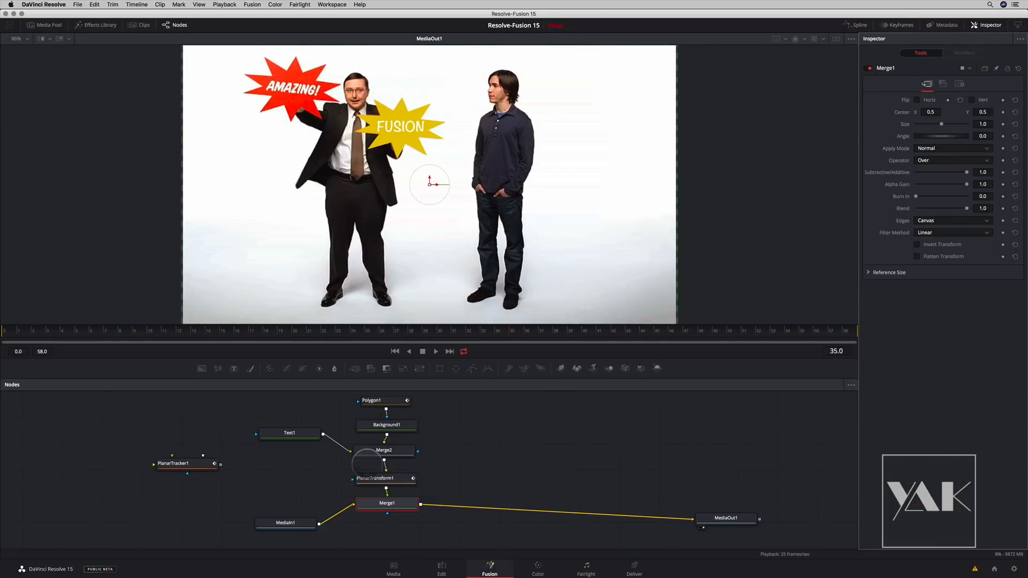
pyautogui.click(378, 401)
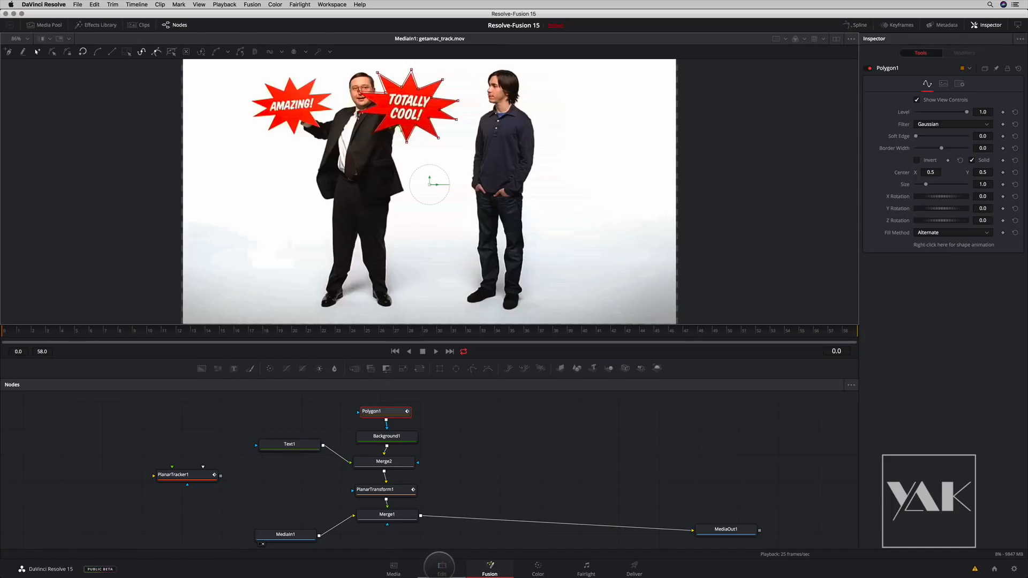
pyautogui.click(440, 567)
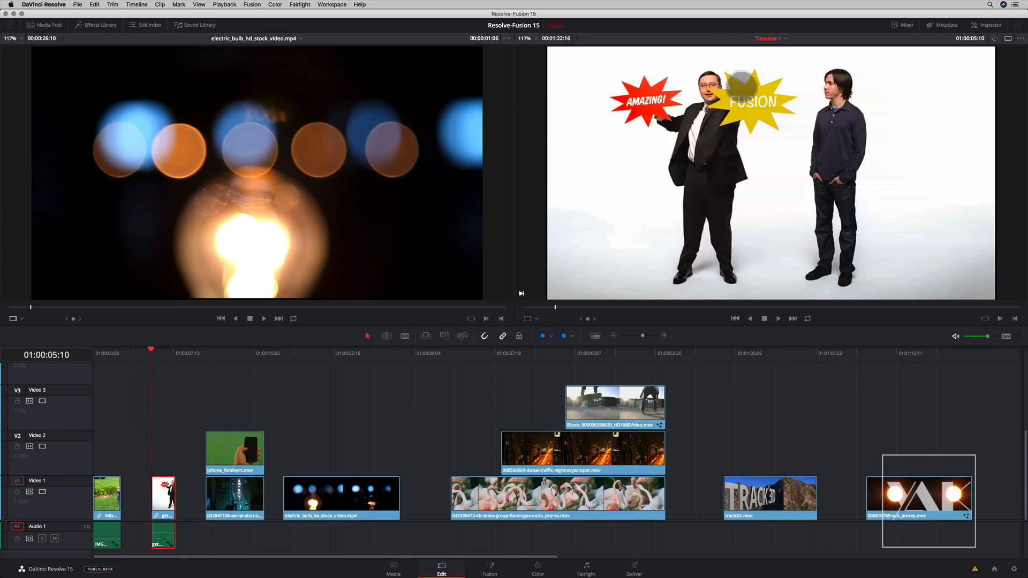
pyautogui.click(160, 352)
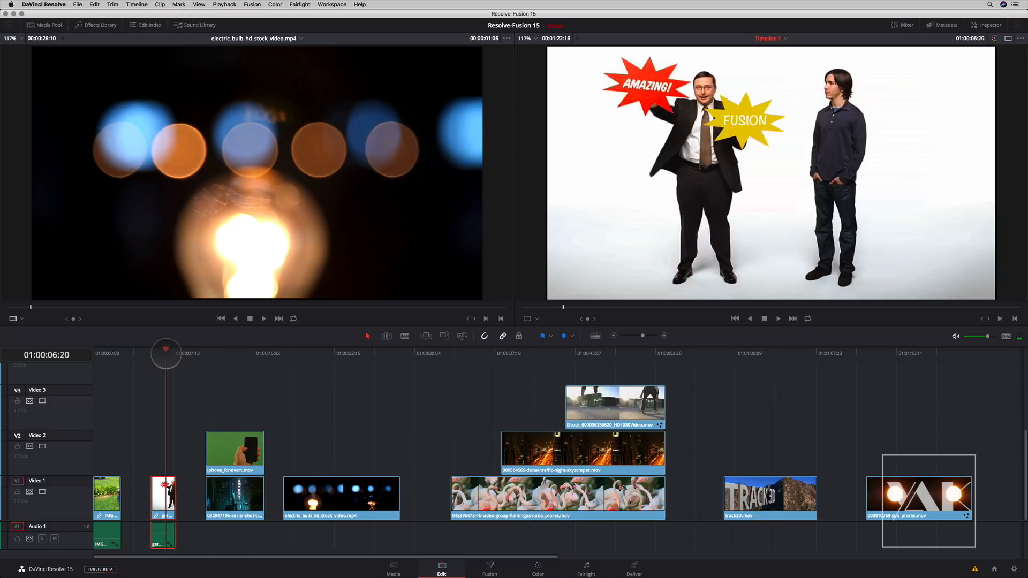
pyautogui.click(152, 353)
pyautogui.press('space')
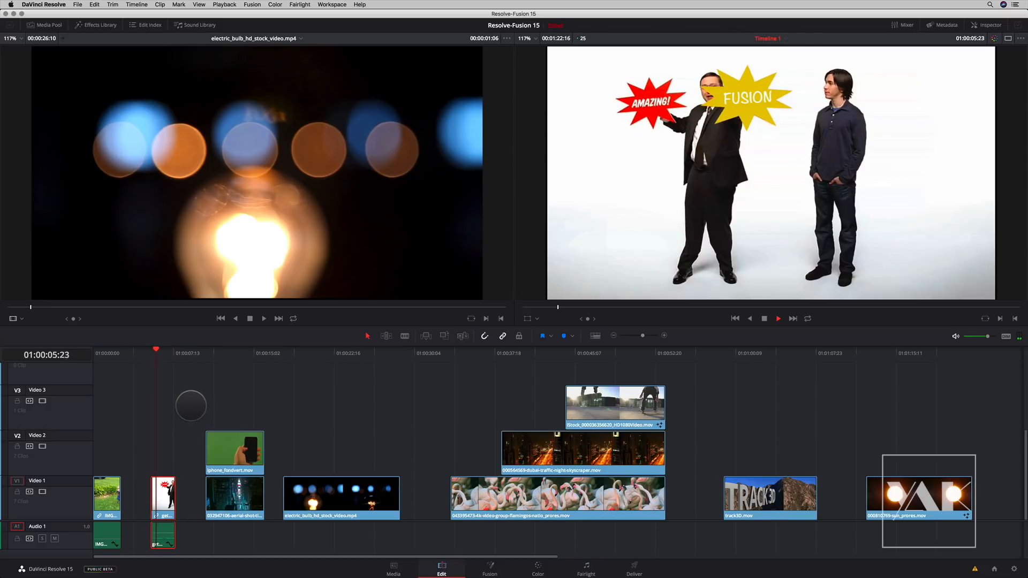
pyautogui.press('space')
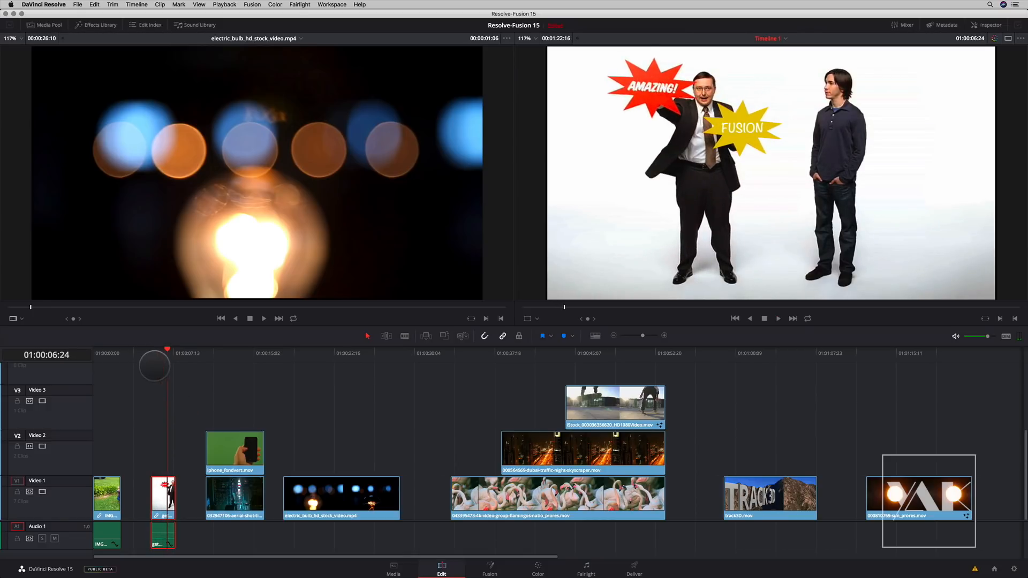
# - Return to Fusion and restore the "FUSION" starburst's red colour
pyautogui.moveTo(165, 351); pyautogui.dragTo(162, 352)
pyautogui.click(492, 566)
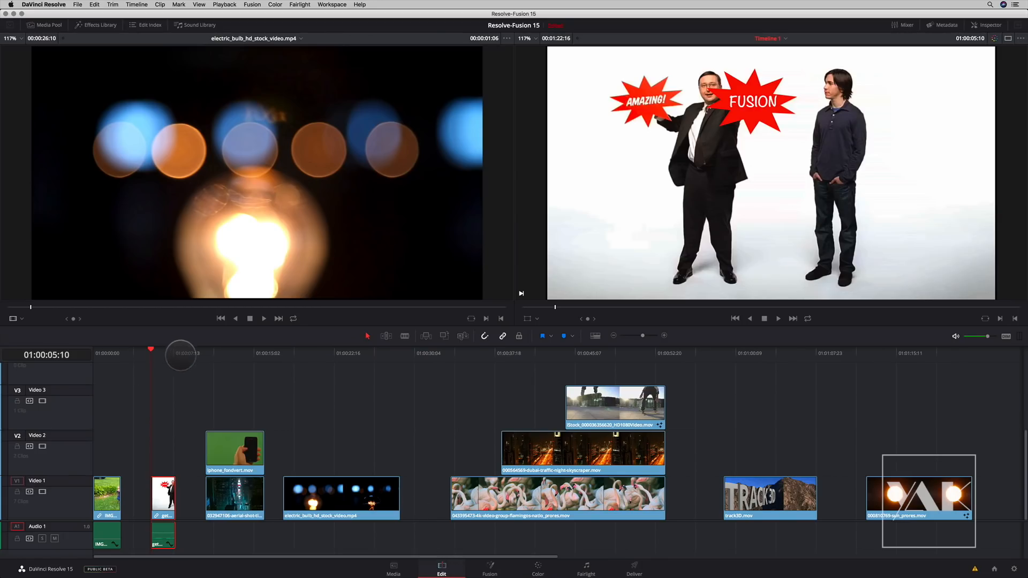
# - Zoom the Edit timeline in around iphone_fondvert.mov, scrub through it and select it together with the Times Square clip below
pyautogui.moveTo(185, 358); pyautogui.dragTo(233, 358)
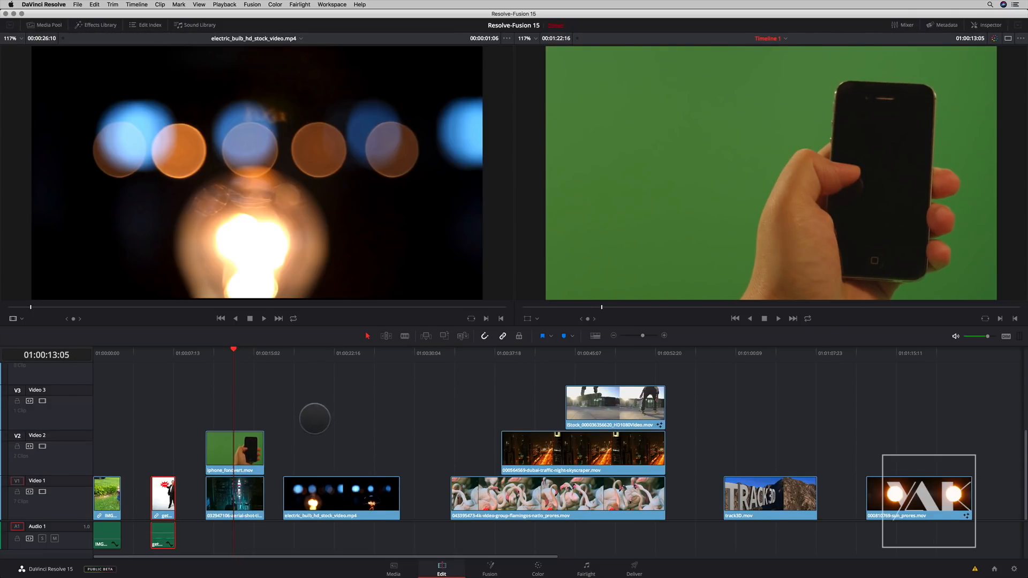
pyautogui.press('super+equal')
pyautogui.moveTo(330, 356)
pyautogui.mouseDown()
pyautogui.moveTo(349, 359)
pyautogui.moveTo(334, 365)
pyautogui.mouseUp()
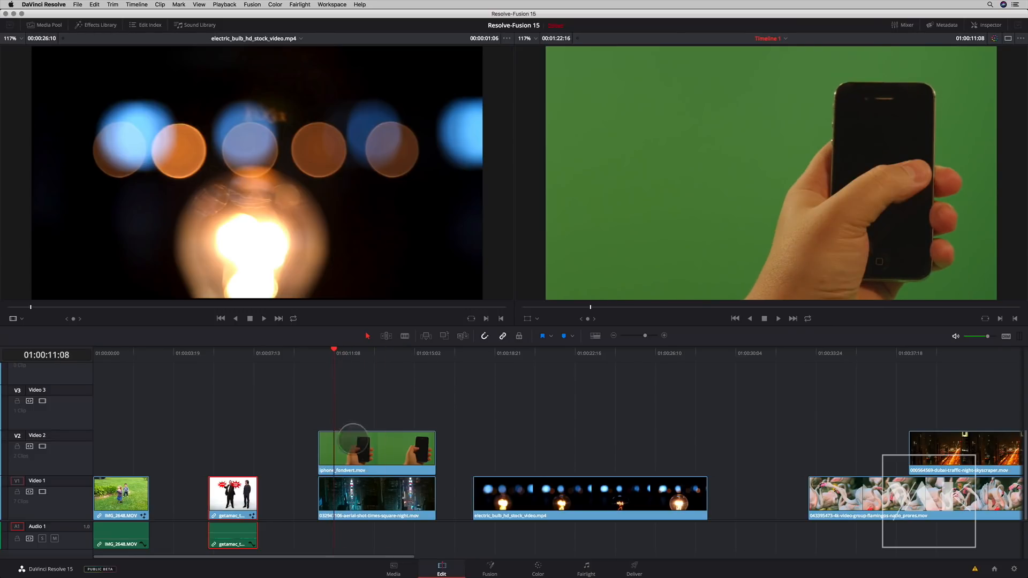
pyautogui.click(372, 452)
pyautogui.click(381, 498)
pyautogui.moveTo(335, 356); pyautogui.dragTo(397, 517)
pyautogui.click(361, 383)
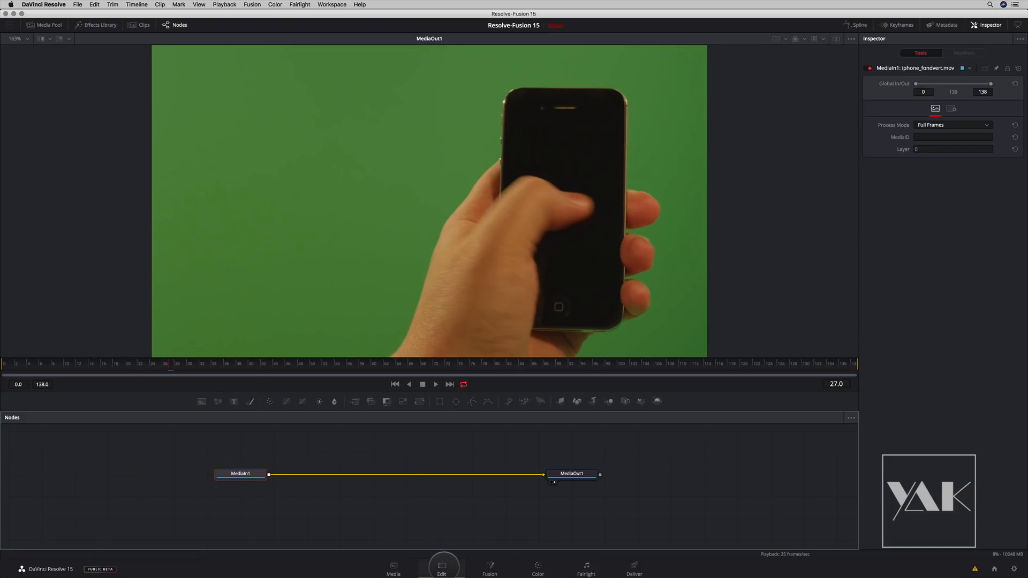
# - Move to 01:00:12:10 in the timeline, show iphone_fondvert.mov in Fusion and browse the Medias bin
pyautogui.click(442, 567)
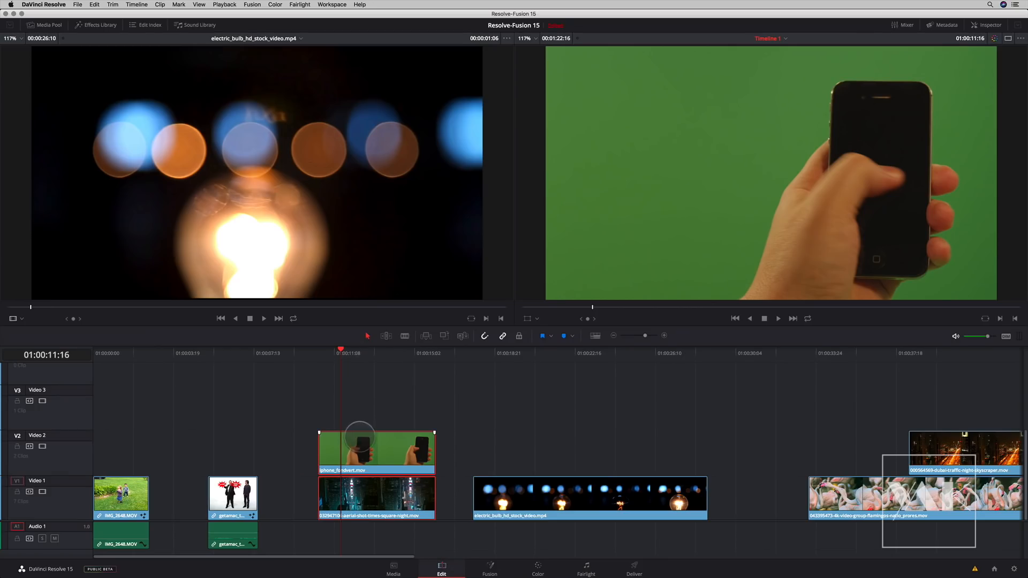
pyautogui.moveTo(340, 351); pyautogui.dragTo(358, 351)
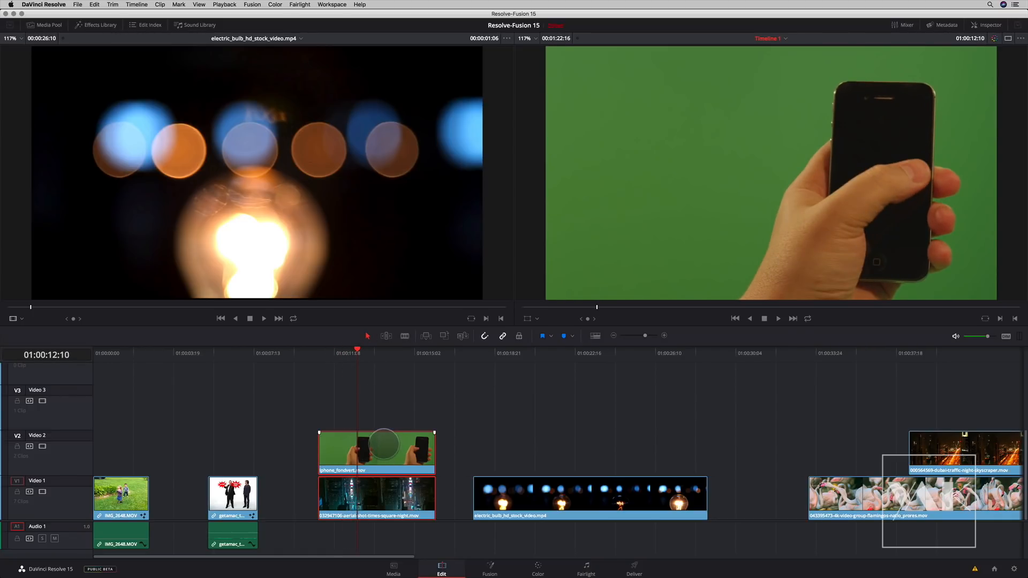
pyautogui.click(490, 569)
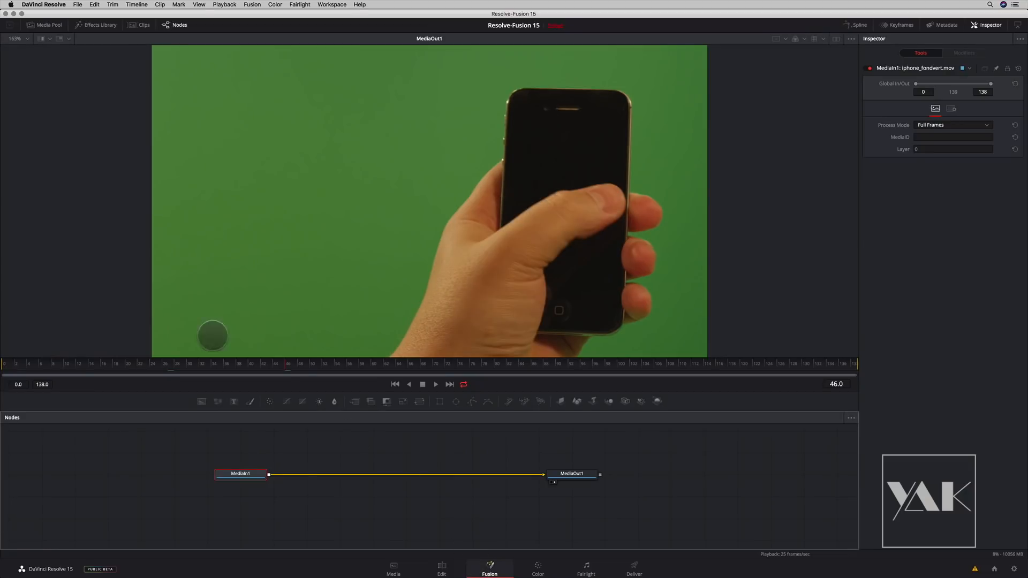
pyautogui.click(45, 25)
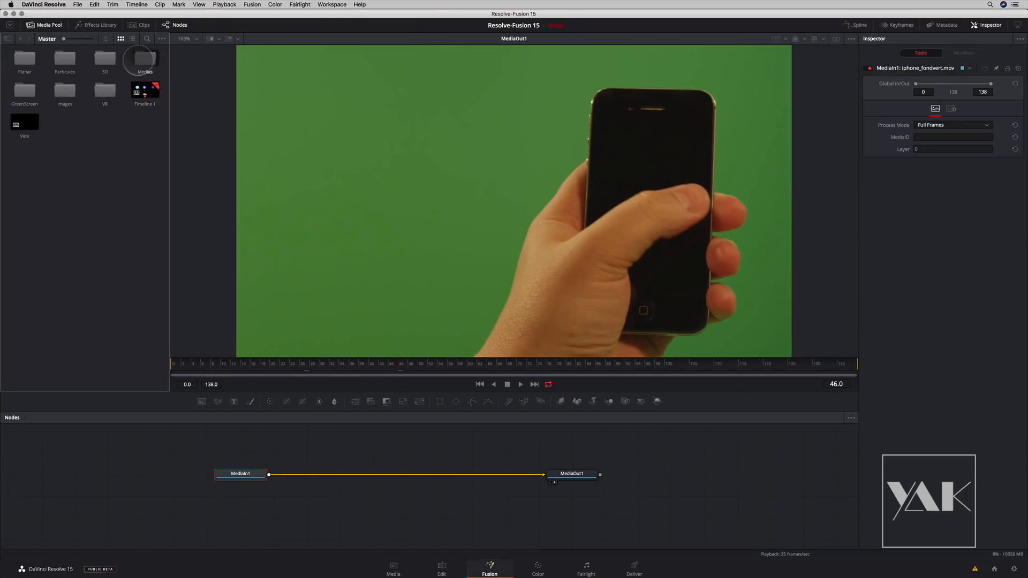
pyautogui.doubleClick(144, 60)
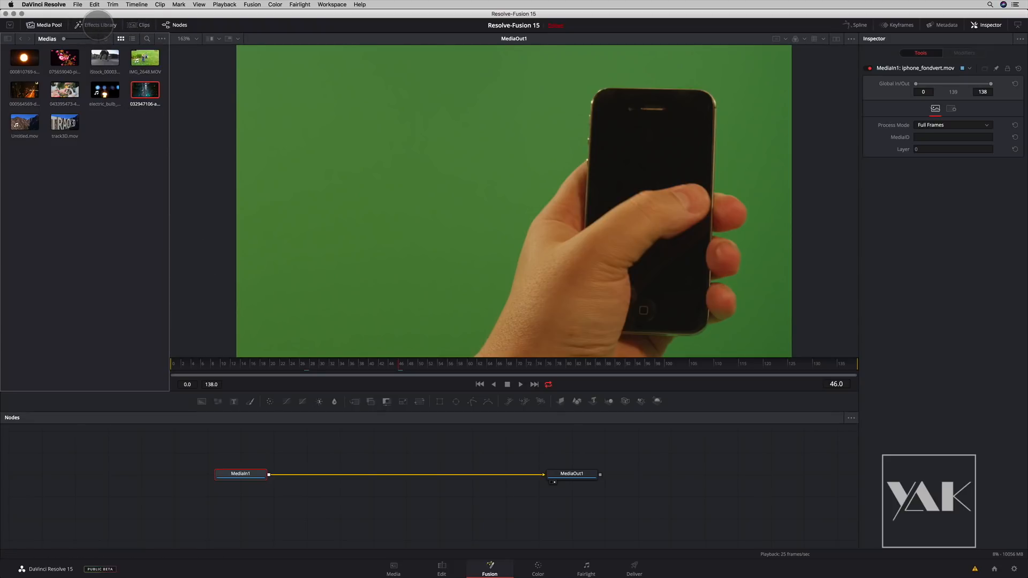
# - Return to the Edit timeline, play iphone_fondvert.mov and scrub to 01:00:12:08
pyautogui.click(442, 568)
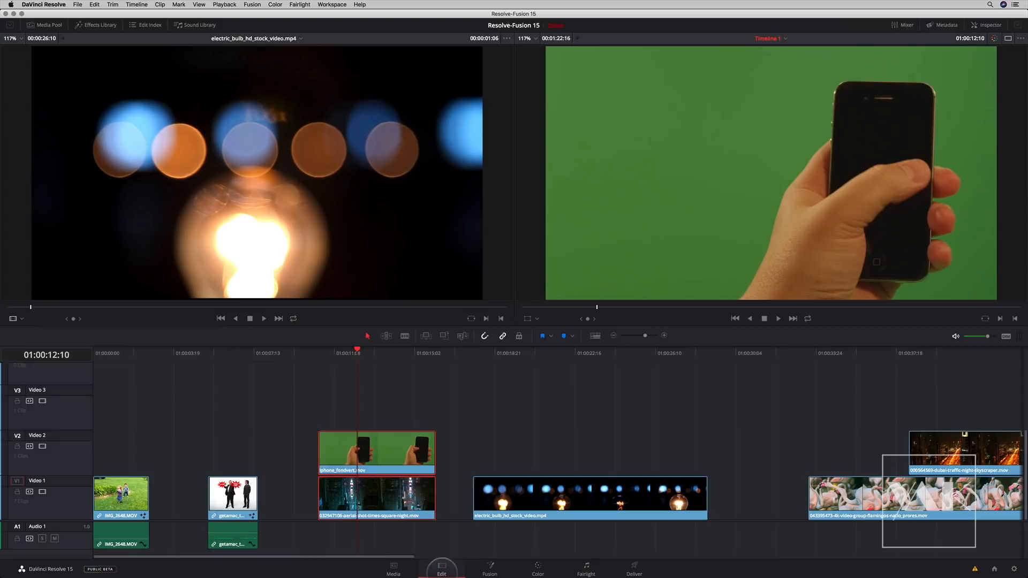
pyautogui.press('space')
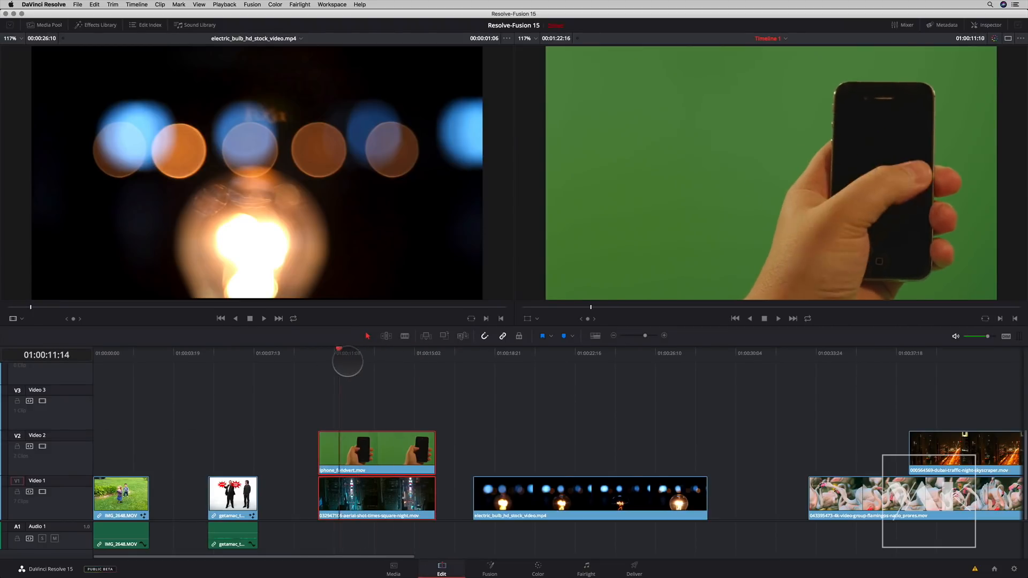
pyautogui.moveTo(407, 365); pyautogui.dragTo(356, 359)
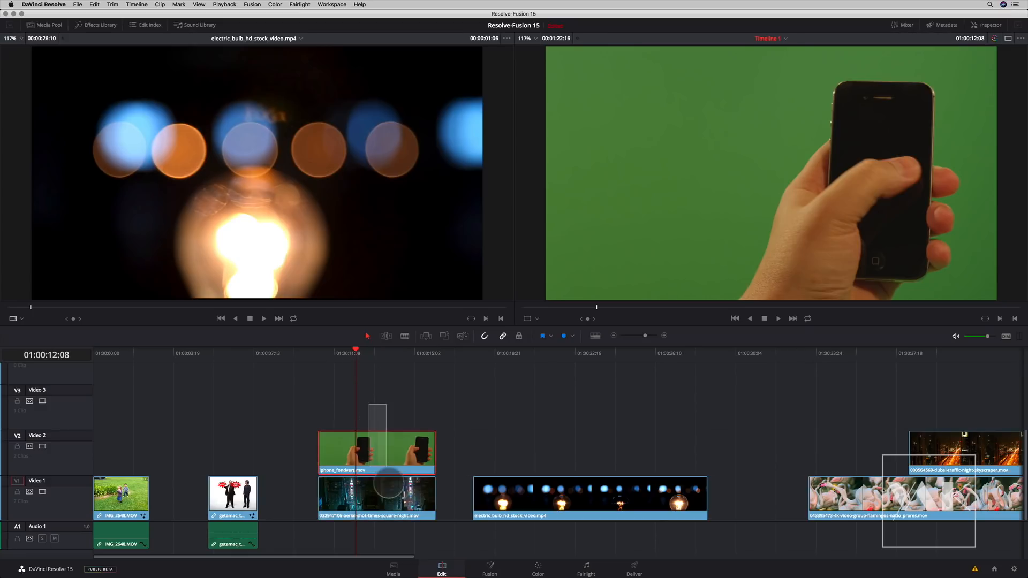
pyautogui.rightClick(388, 456)
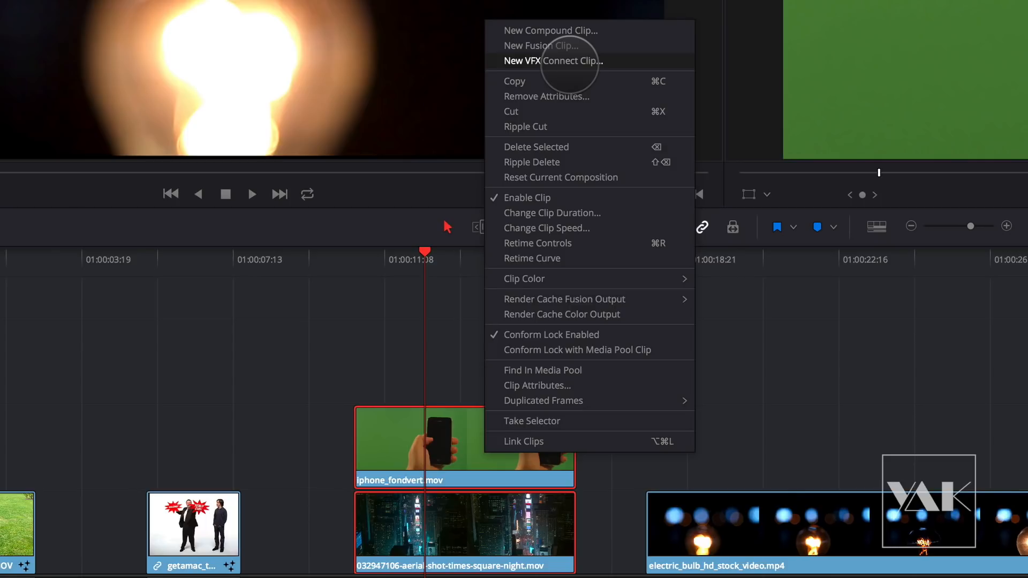
pyautogui.click(584, 61)
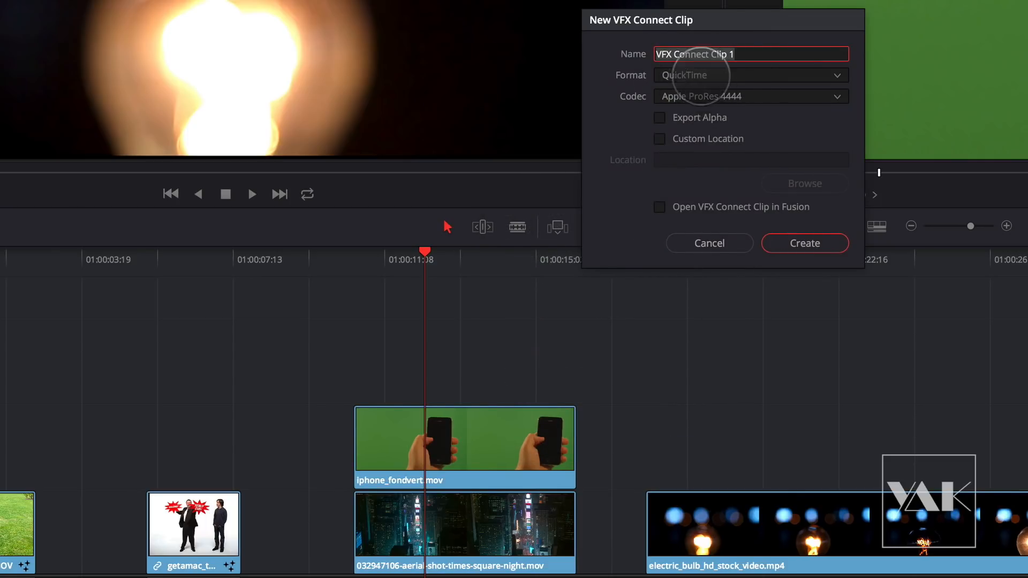
pyautogui.click(660, 138)
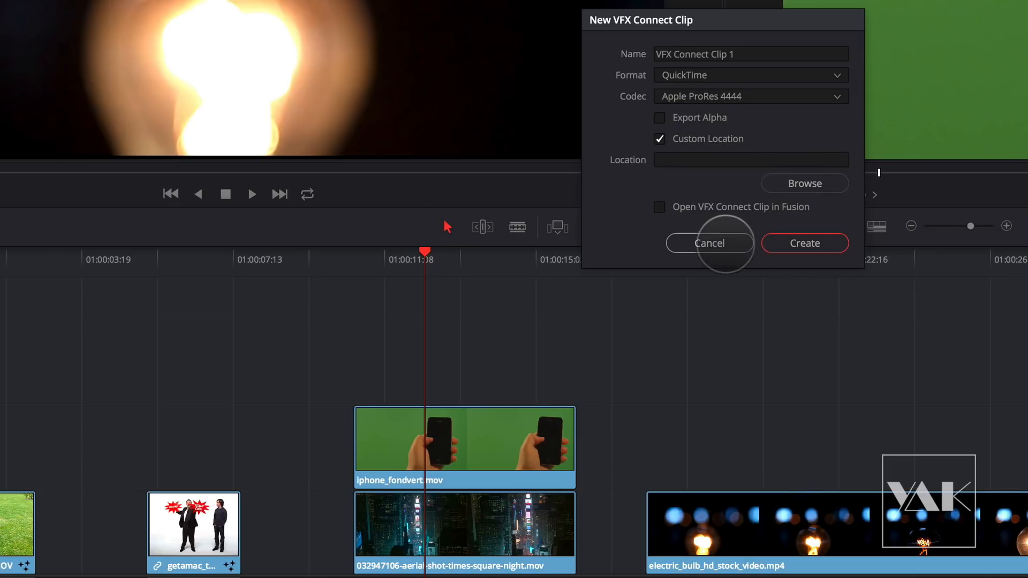
pyautogui.click(726, 243)
# - Combine iphone_fondvert.mov and the Times Square clip below it into a new Fusion clip and open it in Fusion
pyautogui.click(483, 435)
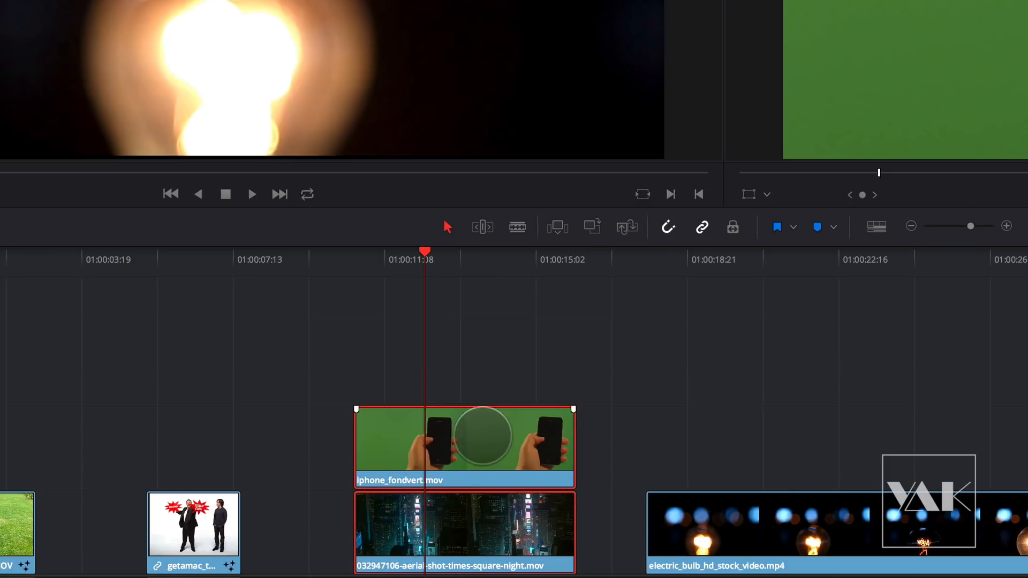
pyautogui.rightClick(483, 435)
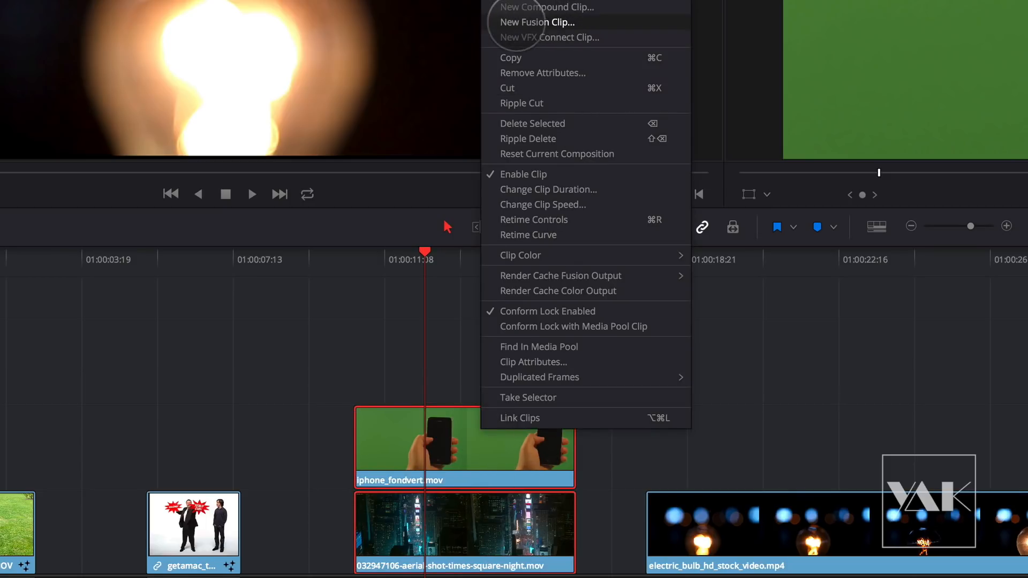
pyautogui.click(536, 22)
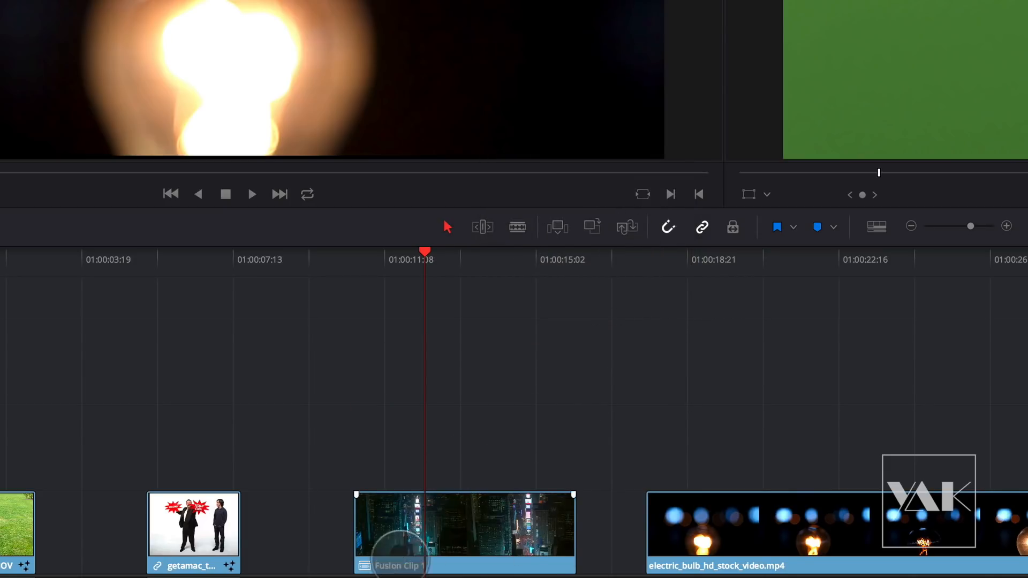
pyautogui.click(453, 533)
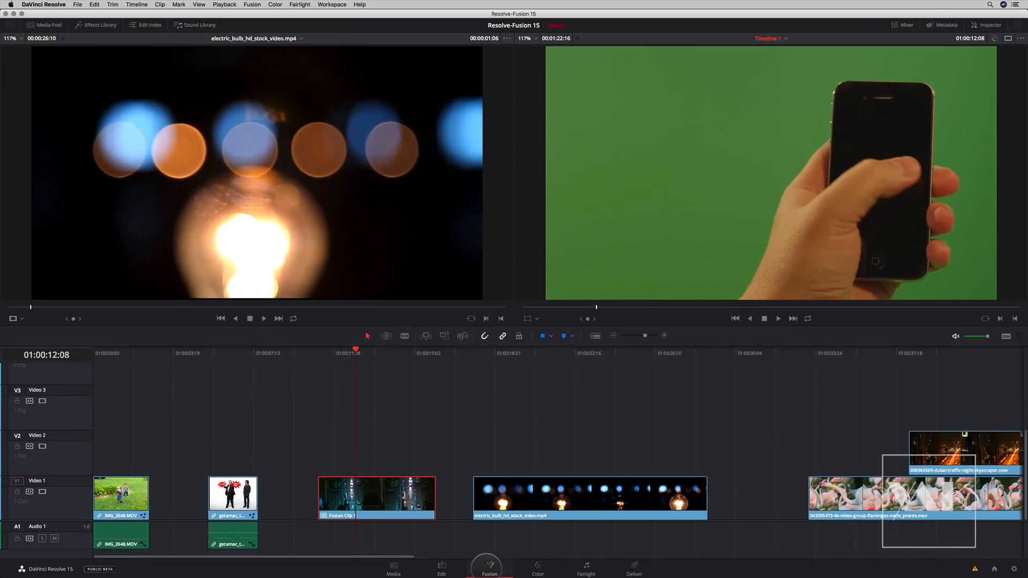
pyautogui.click(487, 567)
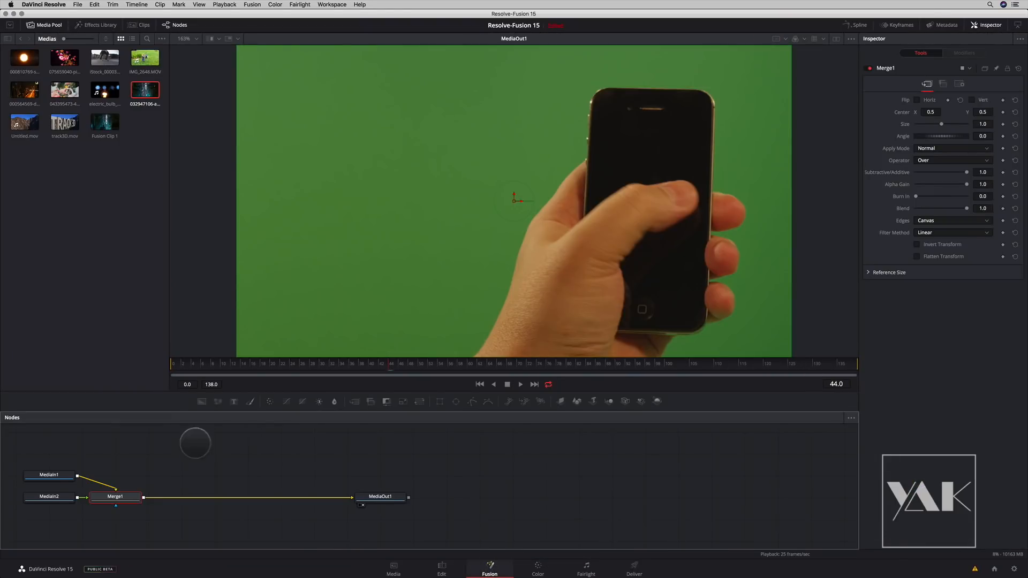
# - Show Merge1 in the viewer and spread out MediaIn2, MediaIn1 and Merge1 in the node graph, with MediaIn2 above MediaIn1
pyautogui.moveTo(278, 474); pyautogui.dragTo(275, 451)
pyautogui.click(333, 493)
pyautogui.press('1')
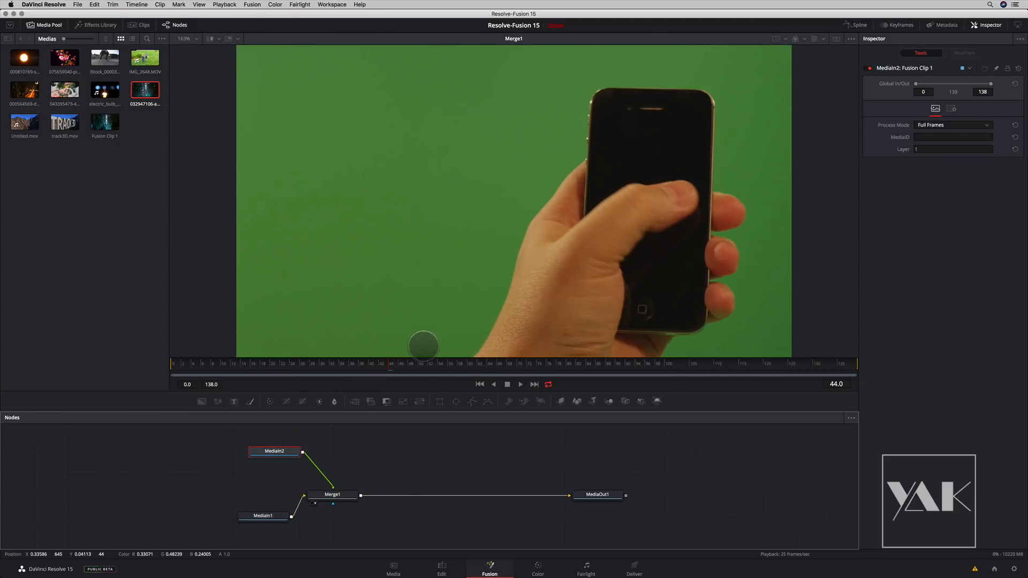
pyautogui.moveTo(342, 499); pyautogui.dragTo(392, 504)
pyautogui.moveTo(268, 517); pyautogui.dragTo(295, 503)
pyautogui.moveTo(279, 451); pyautogui.dragTo(286, 447)
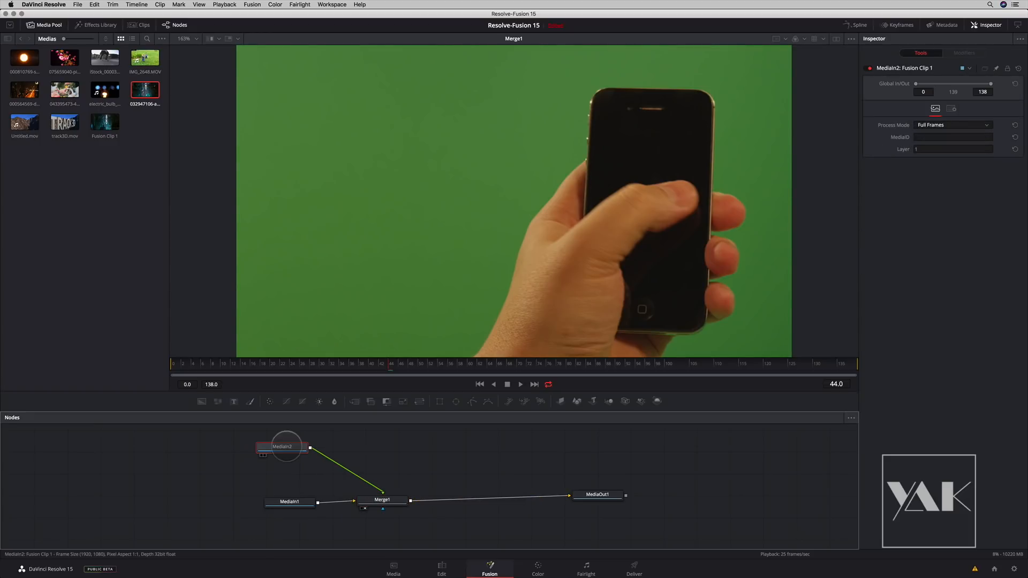
# - Insert a Delta Keyer between MediaIn2 and Merge1 and place it directly above Merge1
pyautogui.hotkey('shift', 'space')
pyautogui.write('merge')
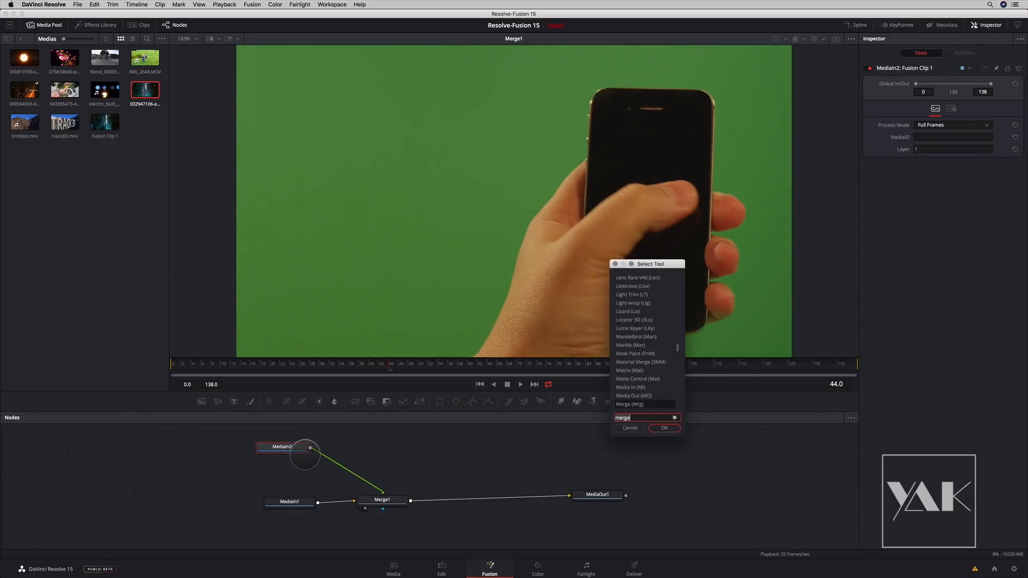
pyautogui.press('BackSpace')
pyautogui.press('BackSpace')
pyautogui.press('BackSpace')
pyautogui.press('BackSpace')
pyautogui.press('BackSpace')
pyautogui.write('dlet')
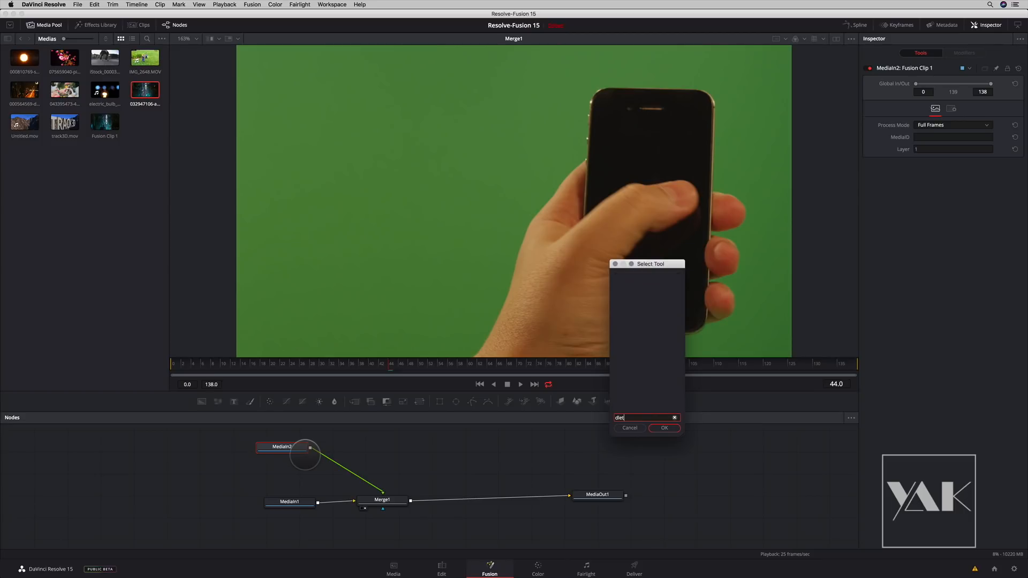
pyautogui.press('BackSpace')
pyautogui.press('BackSpace')
pyautogui.write('el')
pyautogui.press('Return')
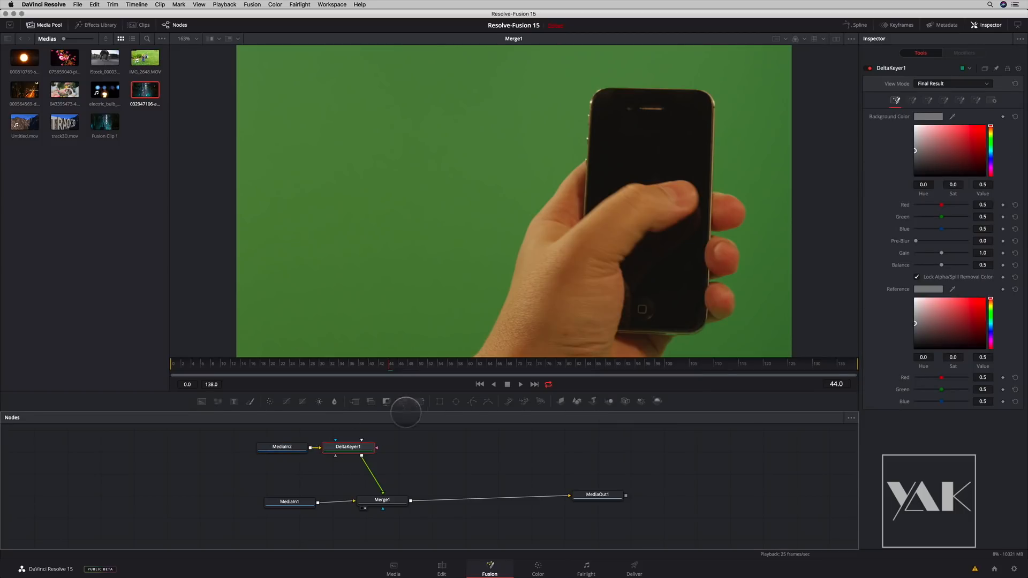
pyautogui.moveTo(381, 445); pyautogui.dragTo(402, 450)
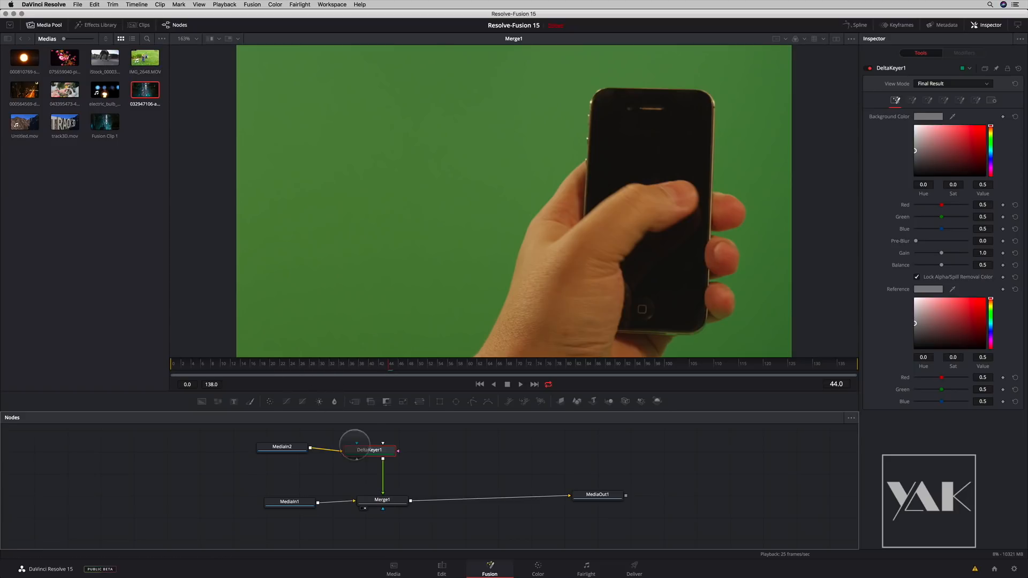
# - Sample the green screen as the Delta Keyer's background colour and set its view mode to Matte
pyautogui.moveTo(952, 116); pyautogui.dragTo(777, 136)
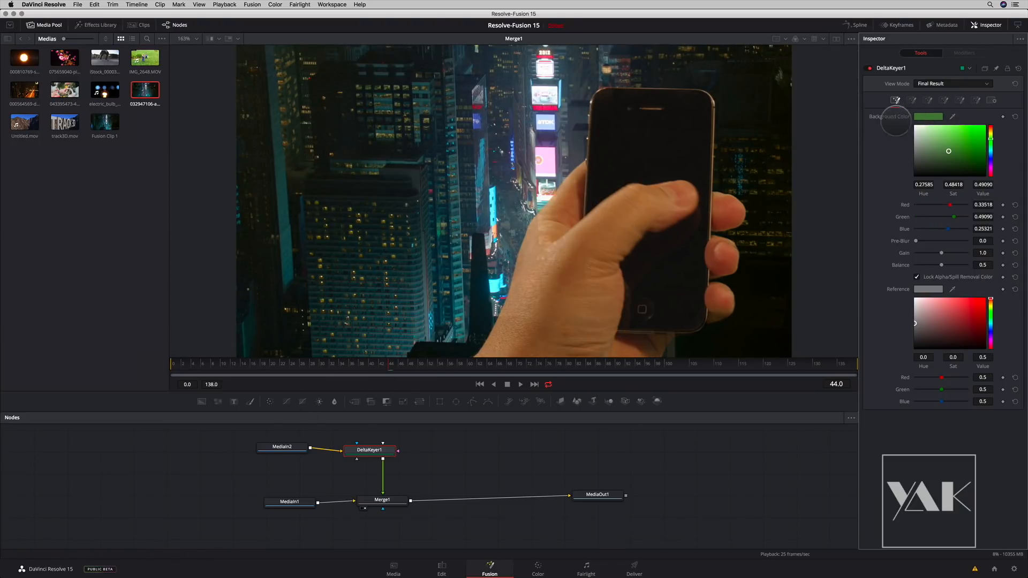
pyautogui.click(928, 83)
pyautogui.click(922, 108)
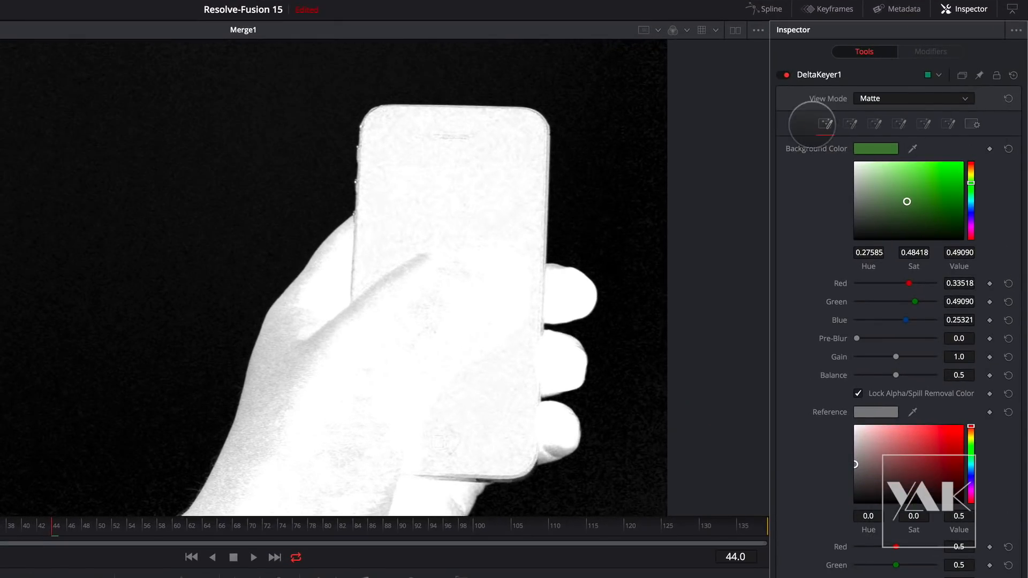
# - Examine the Delta Keyer's groups of settings, from the background colour and Pre Matte through to the Solid and Garbage Masks
pyautogui.click(850, 123)
pyautogui.click(874, 124)
pyautogui.click(899, 124)
pyautogui.click(924, 123)
pyautogui.click(948, 124)
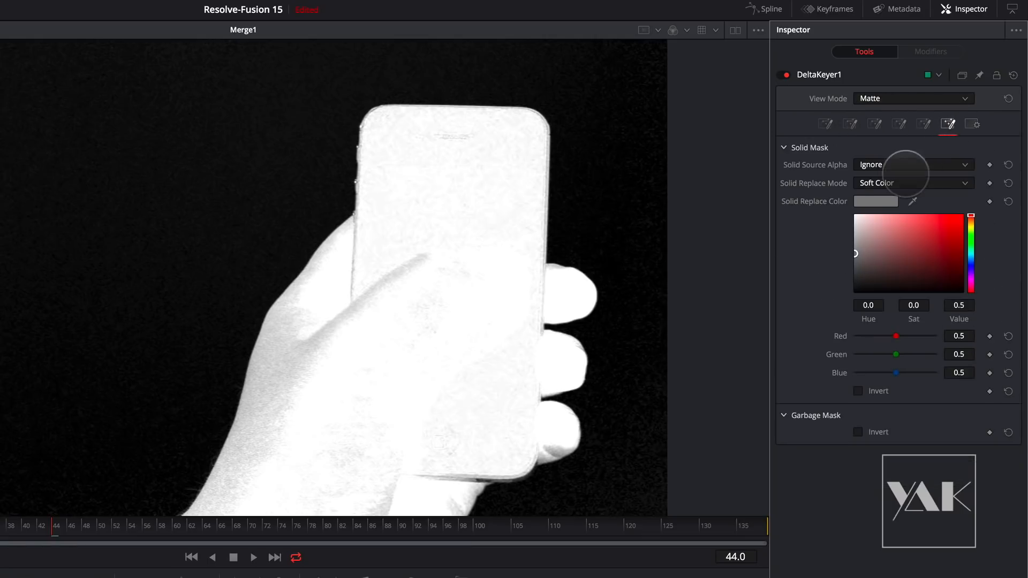
pyautogui.click(825, 124)
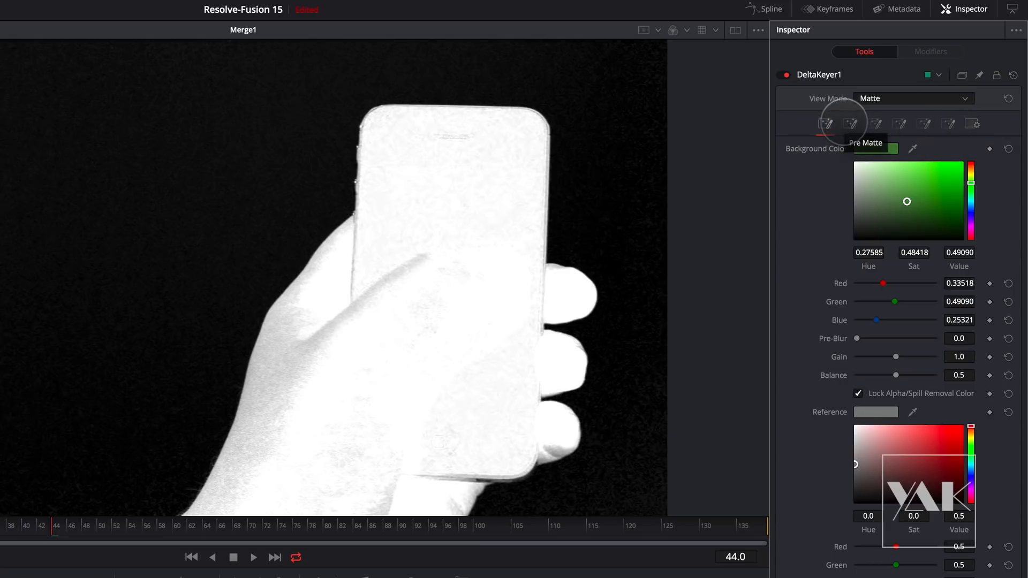
pyautogui.click(849, 123)
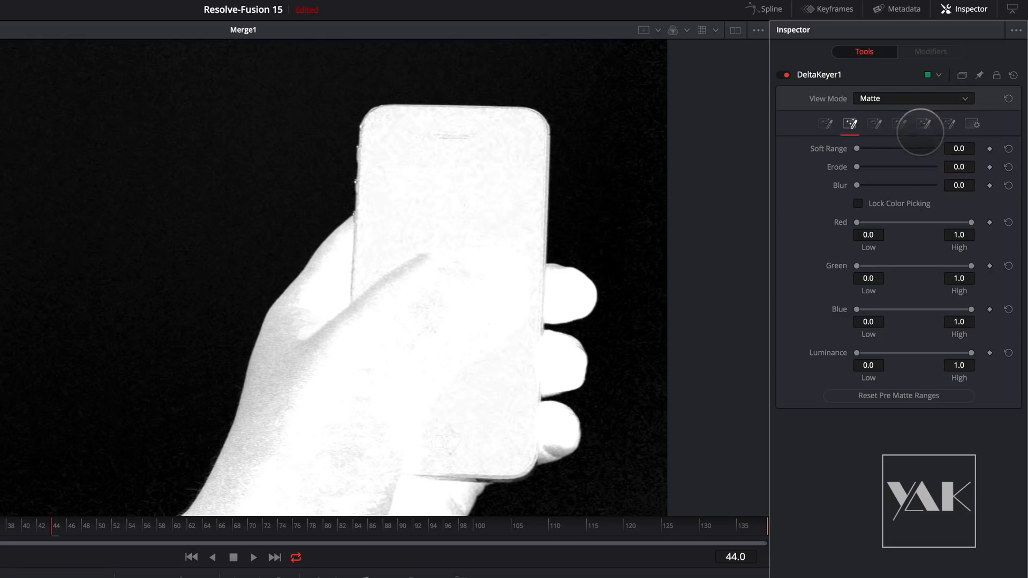
pyautogui.moveTo(856, 185); pyautogui.dragTo(871, 185)
# - Clean up the Delta Keyer's matte by setting its threshold to 0.234 low and 0.657 high
pyautogui.click(874, 124)
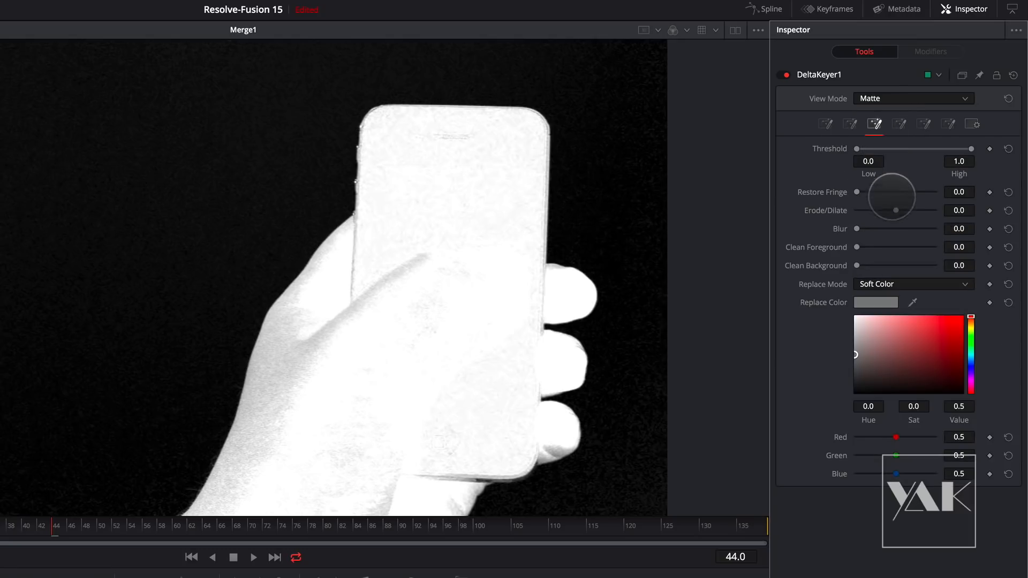
pyautogui.moveTo(971, 148); pyautogui.dragTo(934, 149)
pyautogui.moveTo(857, 148); pyautogui.dragTo(878, 148)
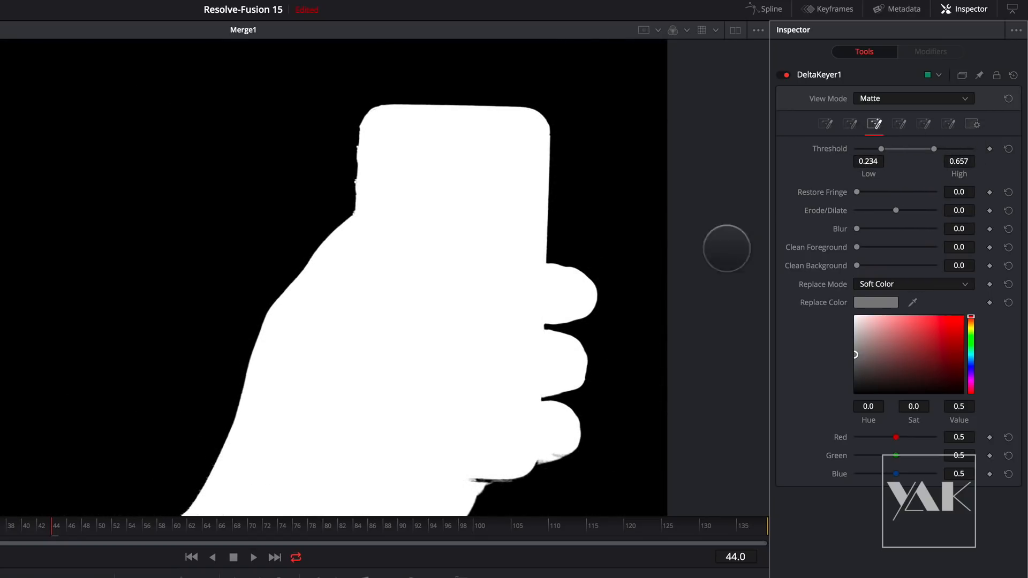
# - Inspect the key in the Status view mode and set the Delta Keyer back to Final Result
pyautogui.click(890, 98)
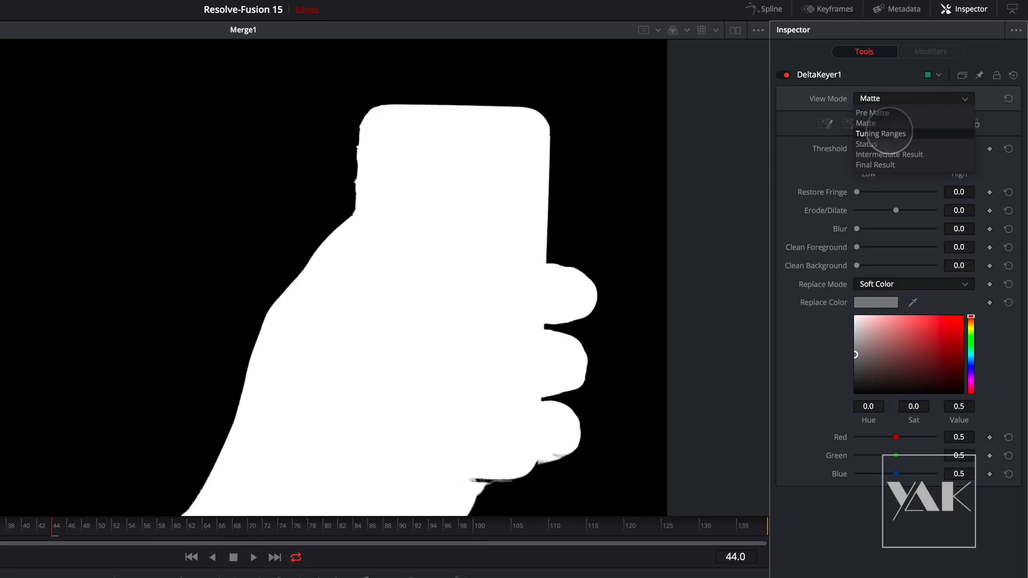
pyautogui.click(878, 143)
pyautogui.click(890, 98)
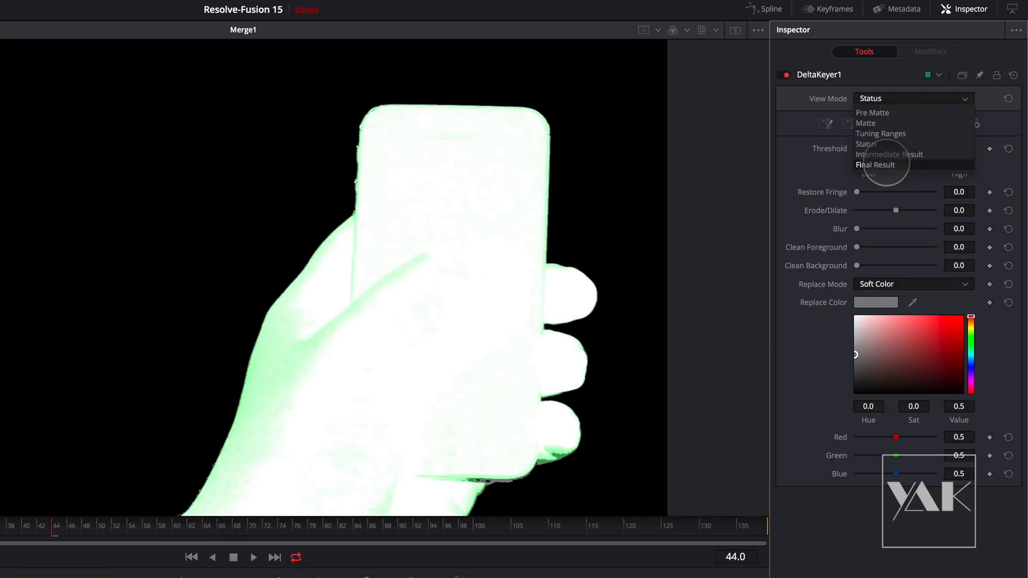
pyautogui.click(879, 165)
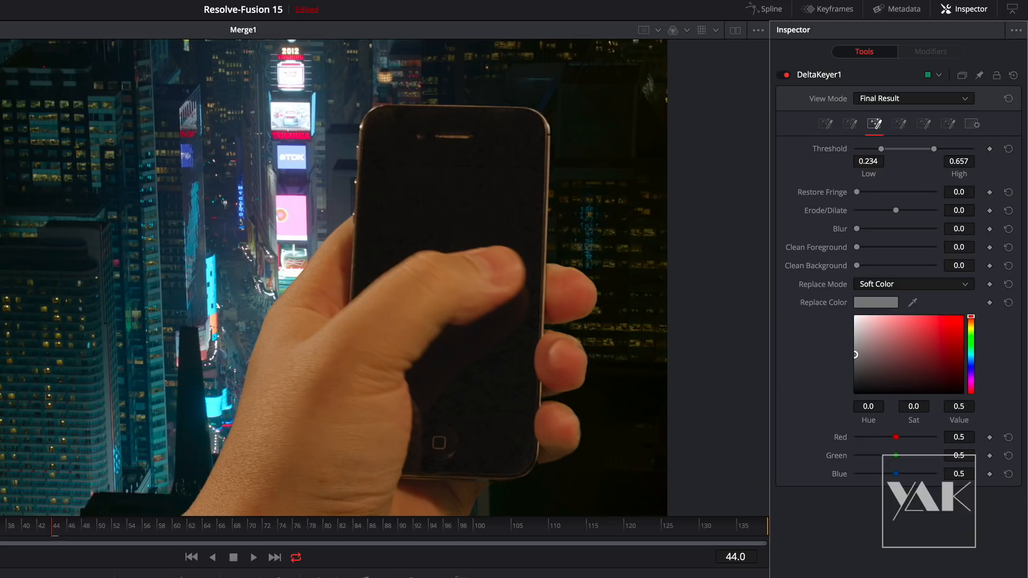
pyautogui.click(643, 577)
pyautogui.click(535, 577)
pyautogui.click(375, 577)
pyautogui.click(643, 577)
pyautogui.click(375, 577)
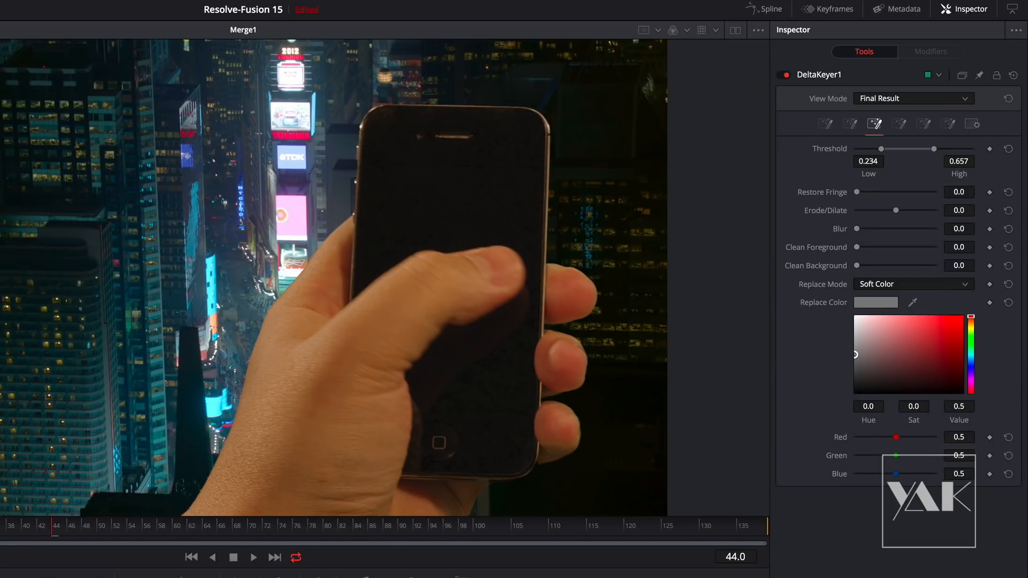
# - Refine the hand's keyed edge by setting the matte's Erode/Dilate to -0.0013 and Blur to 0.00268
pyautogui.scroll(5, 386, 362)
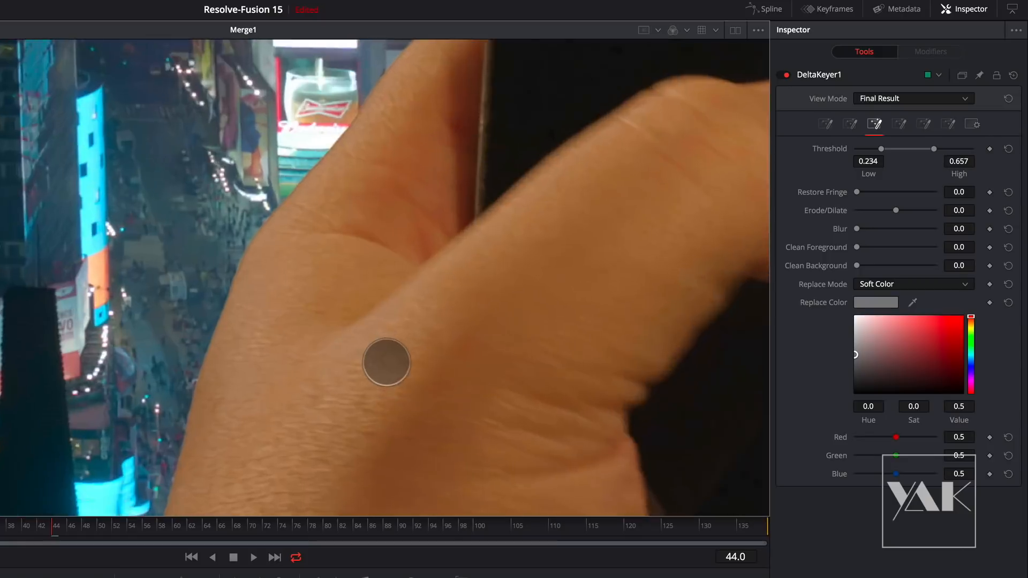
pyautogui.scroll(2, 386, 362)
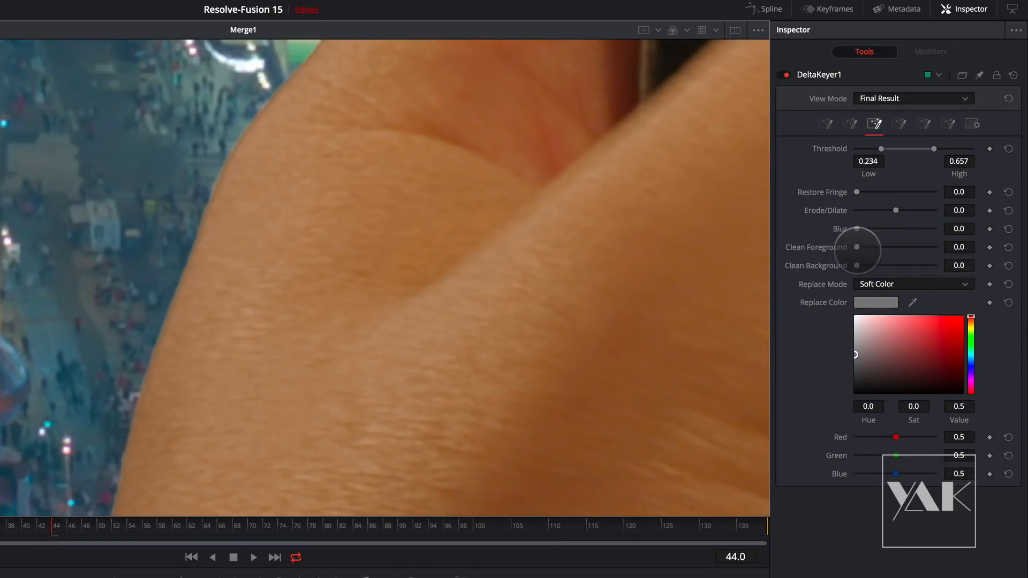
pyautogui.moveTo(895, 210); pyautogui.dragTo(889, 209)
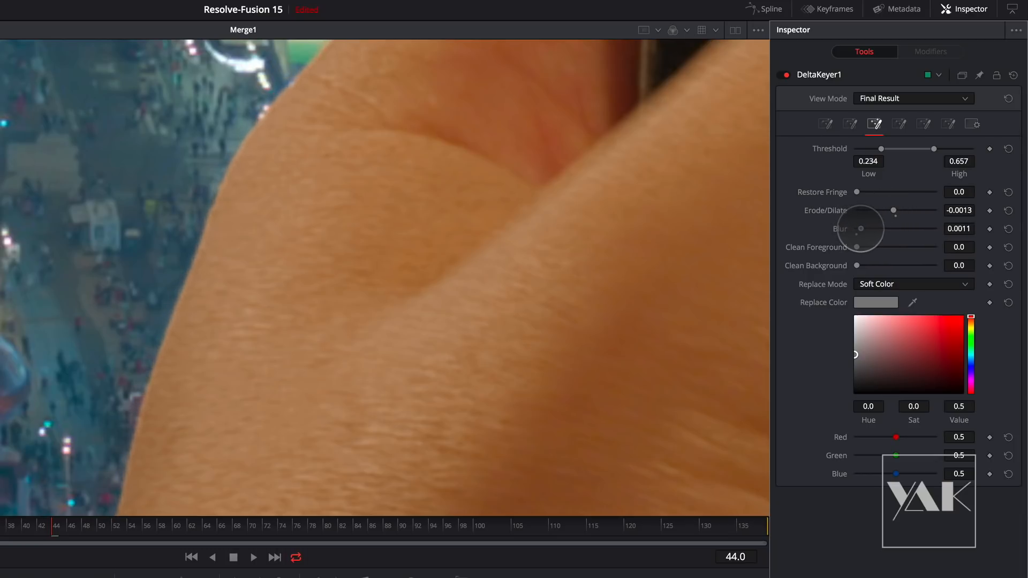
pyautogui.moveTo(866, 229); pyautogui.dragTo(868, 228)
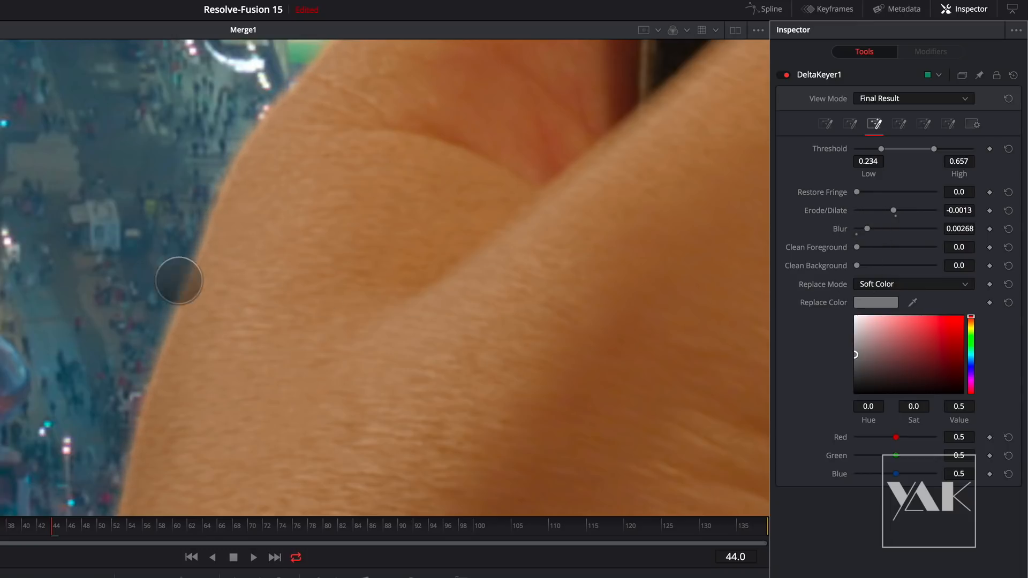
# - Space the upper and lower node rows further apart and add the pink sakura clip between MediaIn2 and MediaIn1
pyautogui.moveTo(129, 357); pyautogui.dragTo(106, 335)
pyautogui.moveTo(910, 298); pyautogui.dragTo(179, 371)
pyautogui.moveTo(317, 409); pyautogui.dragTo(116, 363)
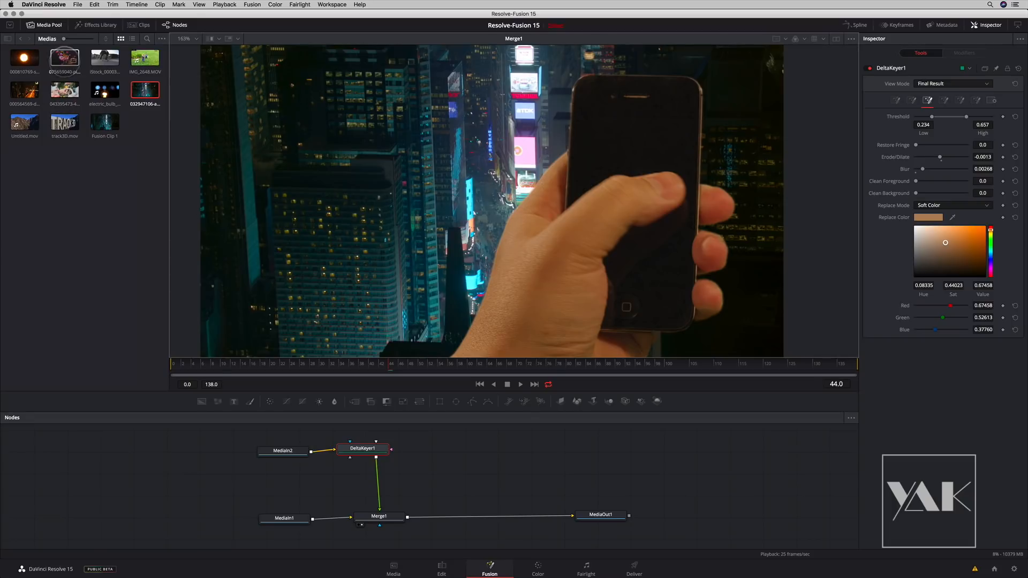
pyautogui.moveTo(65, 57); pyautogui.dragTo(292, 480)
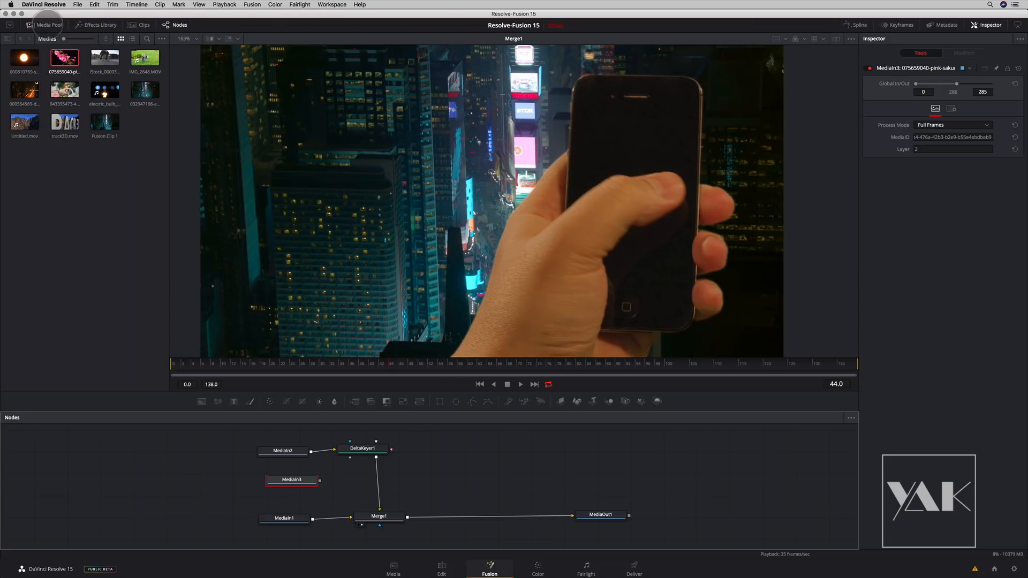
# - Hide the media pool and show the pink sakura clip from MediaIn3 in the viewer
pyautogui.click(48, 25)
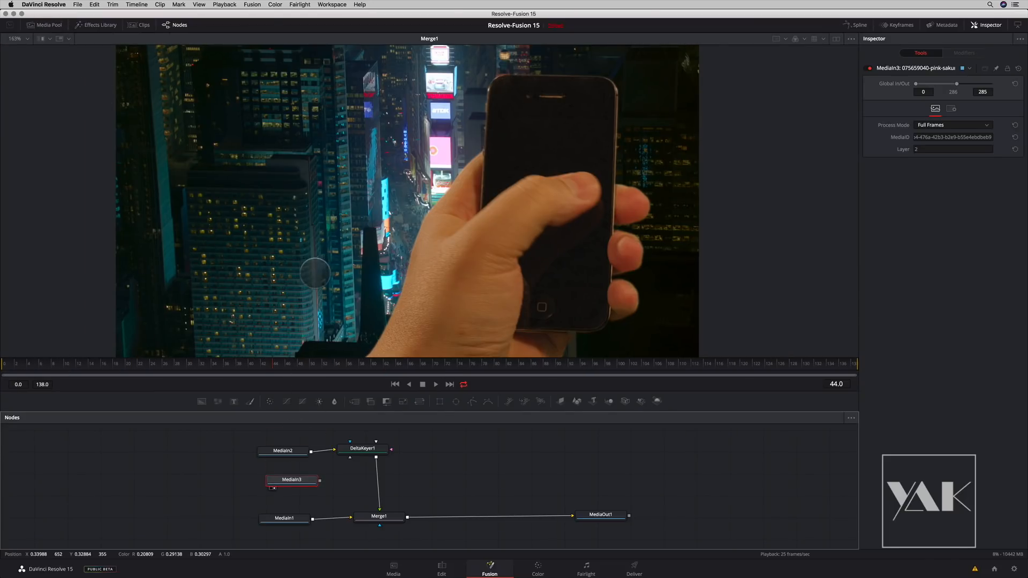
pyautogui.press('1')
pyautogui.scroll(-5, 416, 271)
pyautogui.scroll(5, 463, 234)
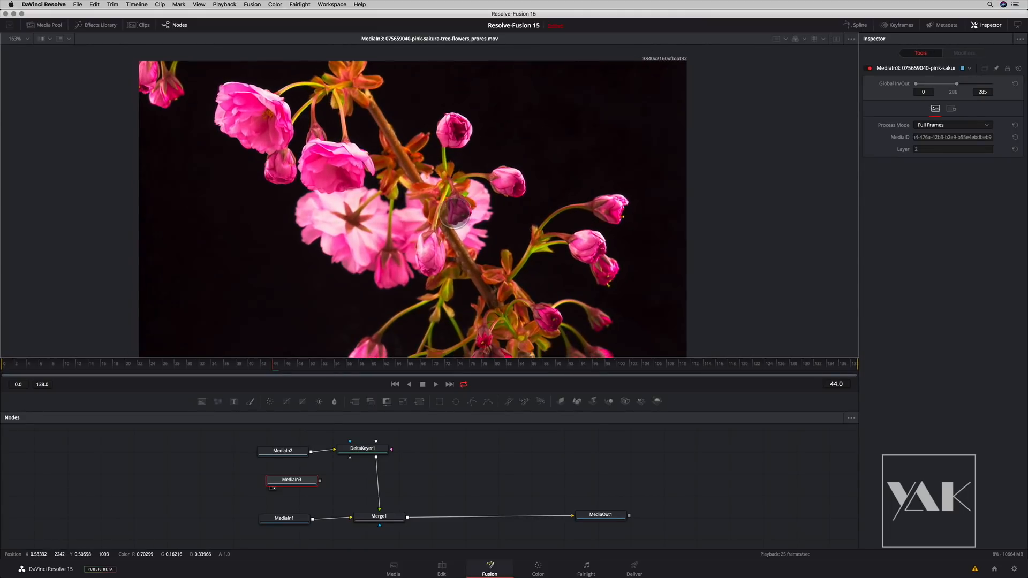
# - Show the keyed phone from the DeltaKeyer1 node in the viewer to compare its frame size with the sakura clip
pyautogui.scroll(-1, 456, 211)
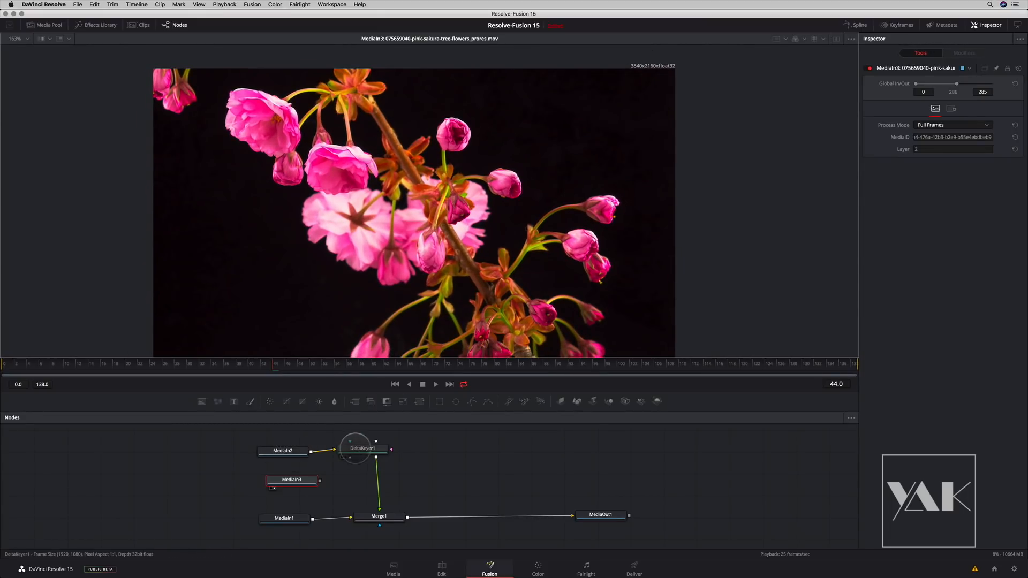
pyautogui.moveTo(353, 449); pyautogui.dragTo(385, 316)
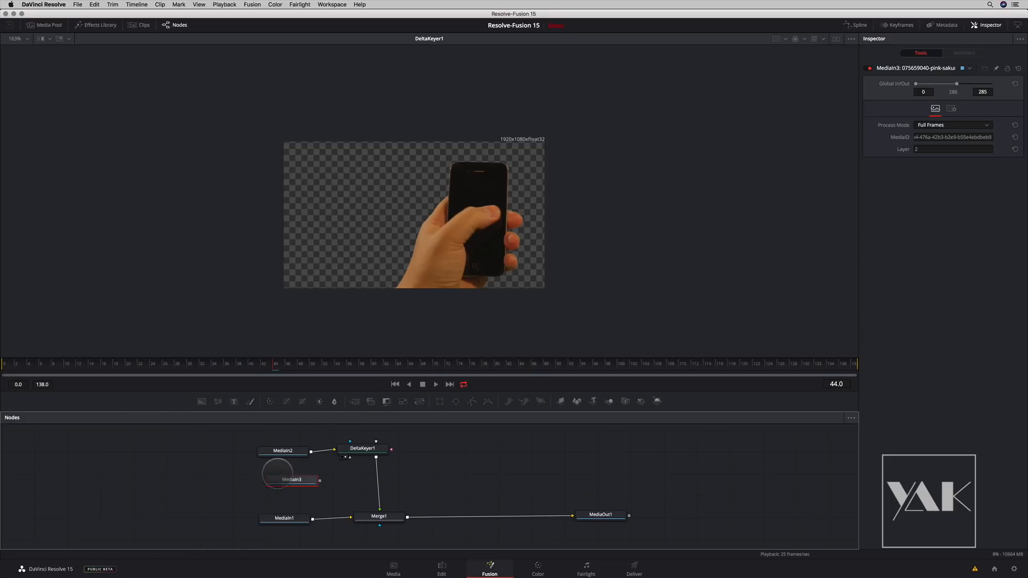
# - Make room beside MediaIn3, add a Resize node after it and show the resized sakura clip in the viewer
pyautogui.moveTo(291, 480); pyautogui.dragTo(255, 479)
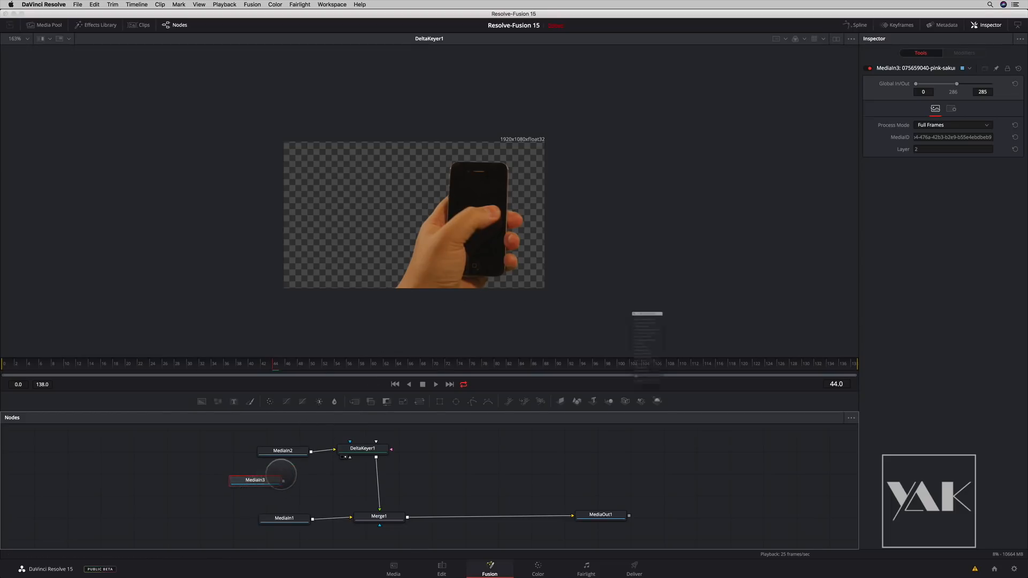
pyautogui.hotkey('shift', 'space')
pyautogui.write('del')
pyautogui.press('BackSpace')
pyautogui.press('BackSpace')
pyautogui.press('BackSpace')
pyautogui.write('res')
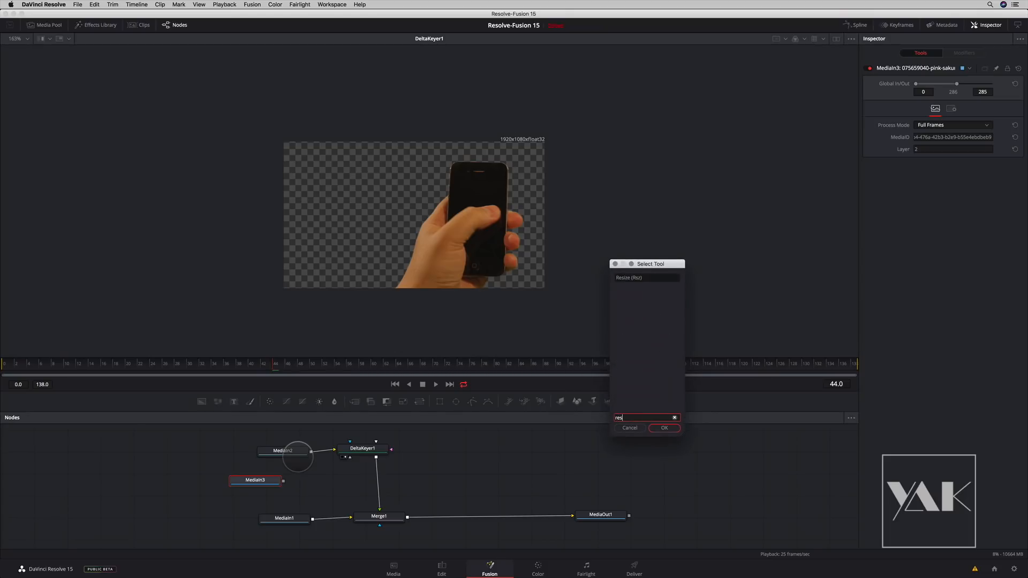
pyautogui.press('Return')
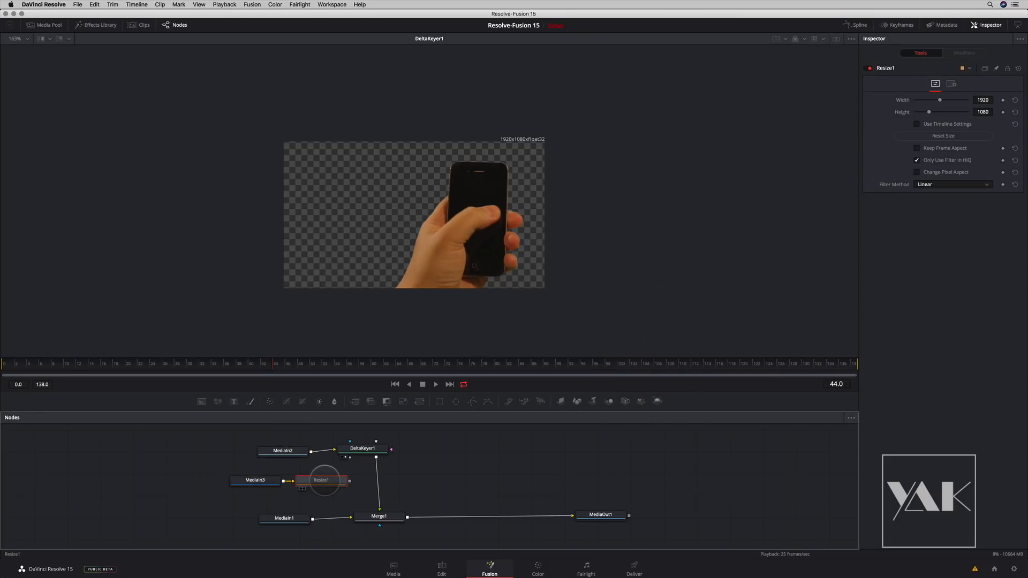
pyautogui.moveTo(323, 480); pyautogui.dragTo(422, 198)
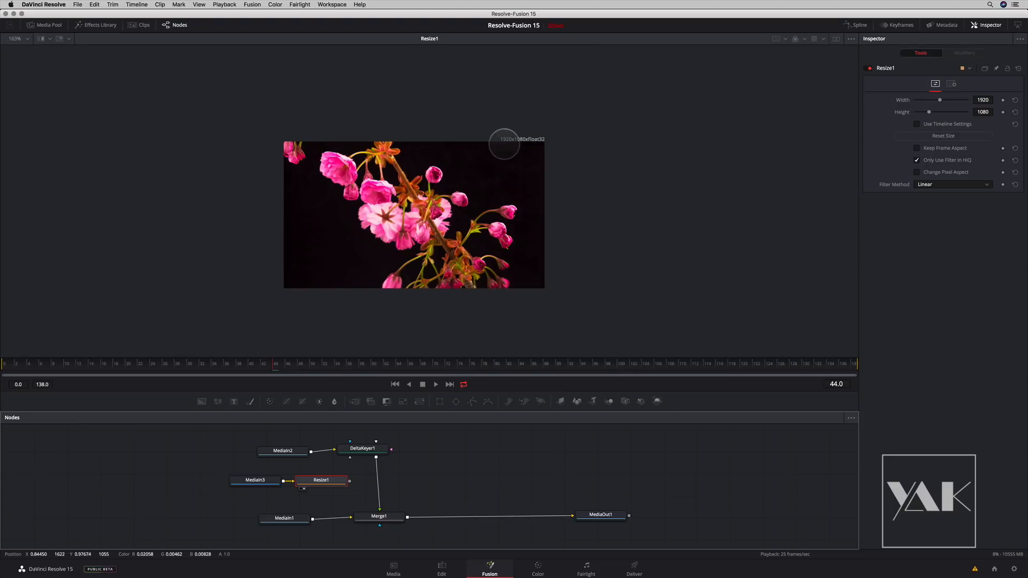
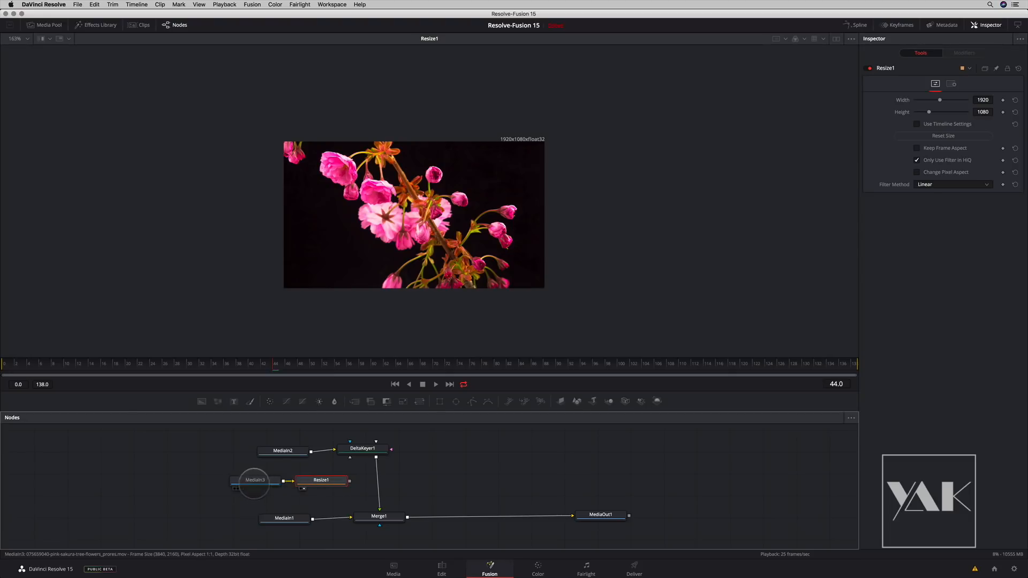
# - Lower the MediaIn3, Resize1 and DeltaKeyer1 nodes to free space beside MediaIn2, and show the green-screen phone clip close up in the viewer
pyautogui.moveTo(221, 466); pyautogui.dragTo(331, 493)
pyautogui.moveTo(302, 480); pyautogui.dragTo(350, 276)
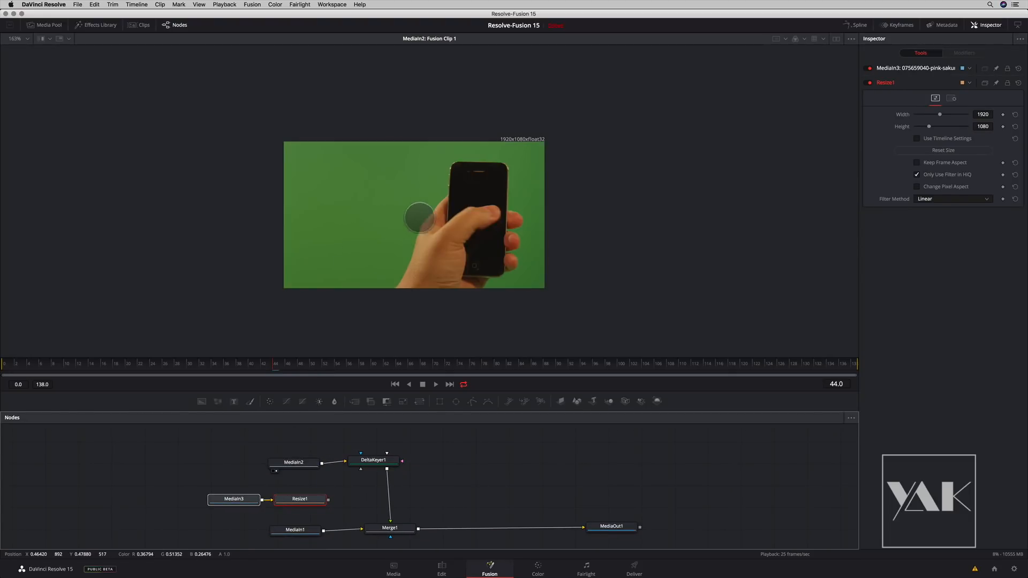
pyautogui.moveTo(375, 460); pyautogui.dragTo(384, 487)
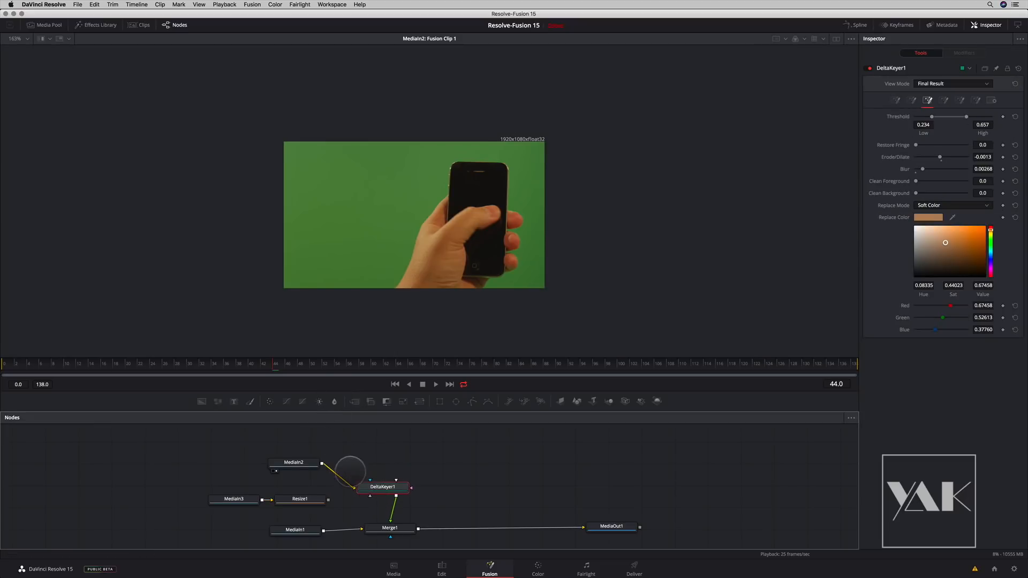
pyautogui.click(306, 462)
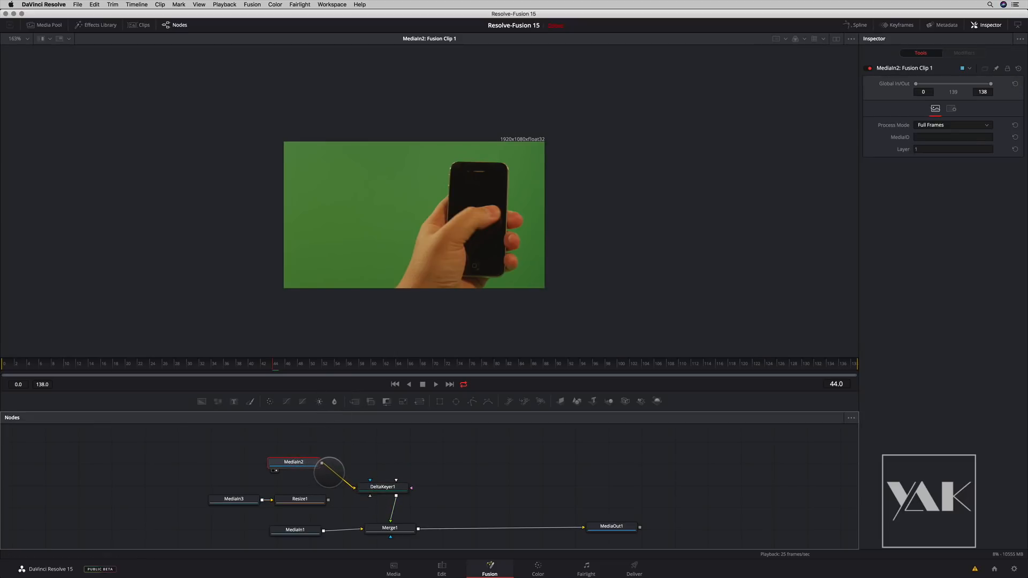
pyautogui.scroll(5, 456, 232)
pyautogui.moveTo(446, 219); pyautogui.dragTo(513, 139)
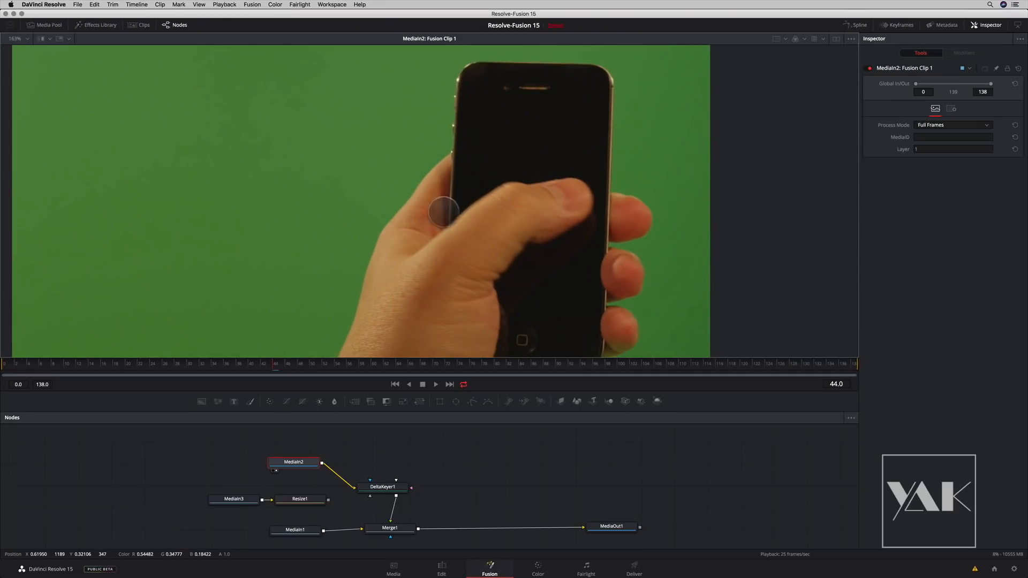
pyautogui.moveTo(526, 273); pyautogui.dragTo(510, 250)
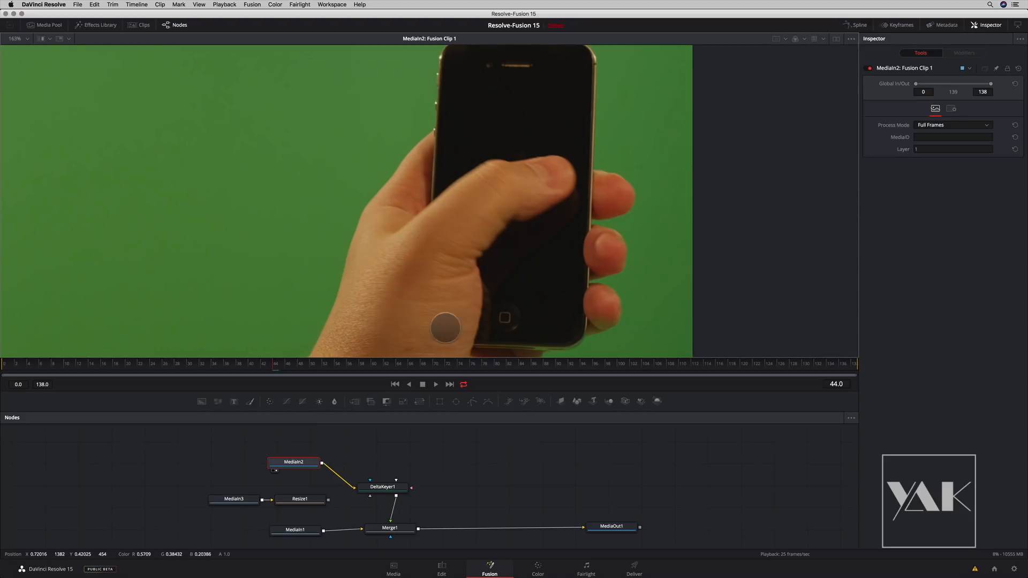
# - Add a Luma Keyer on a separate branch from MediaIn2, above DeltaKeyer1, and show its result in the viewer
pyautogui.moveTo(298, 461); pyautogui.dragTo(298, 457)
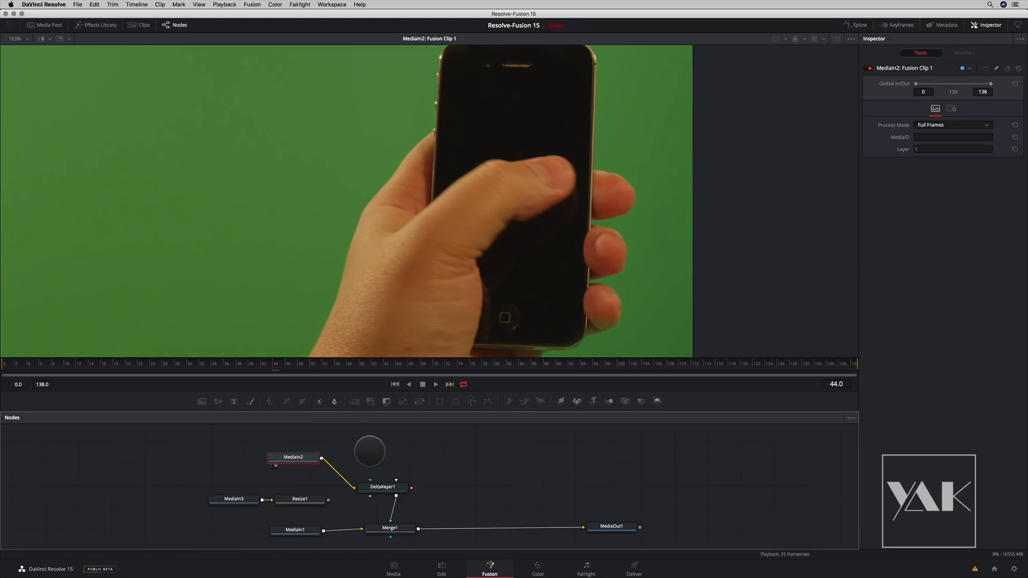
pyautogui.hotkey('shift', 'space')
pyautogui.write('luma')
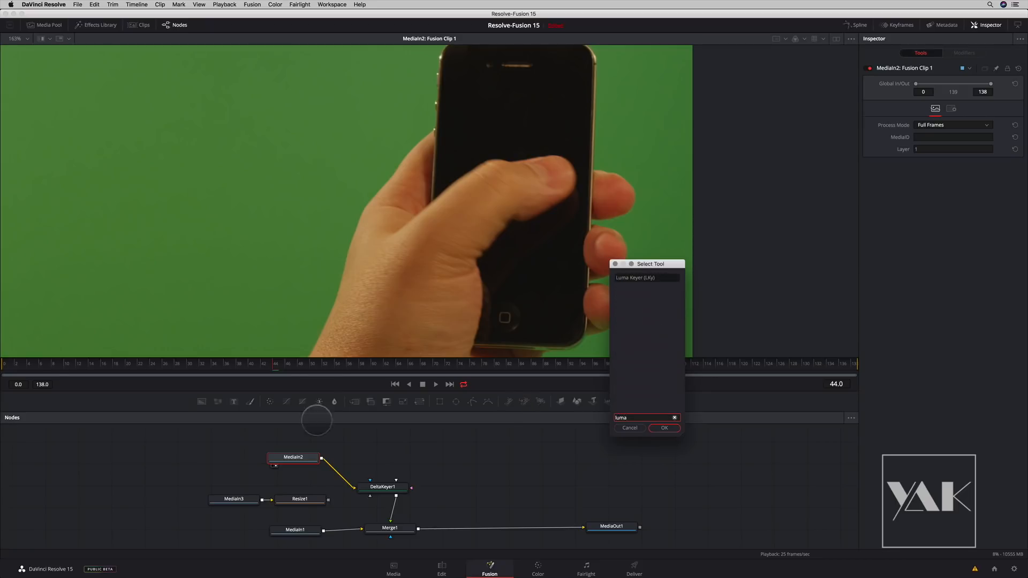
pyautogui.press('Return')
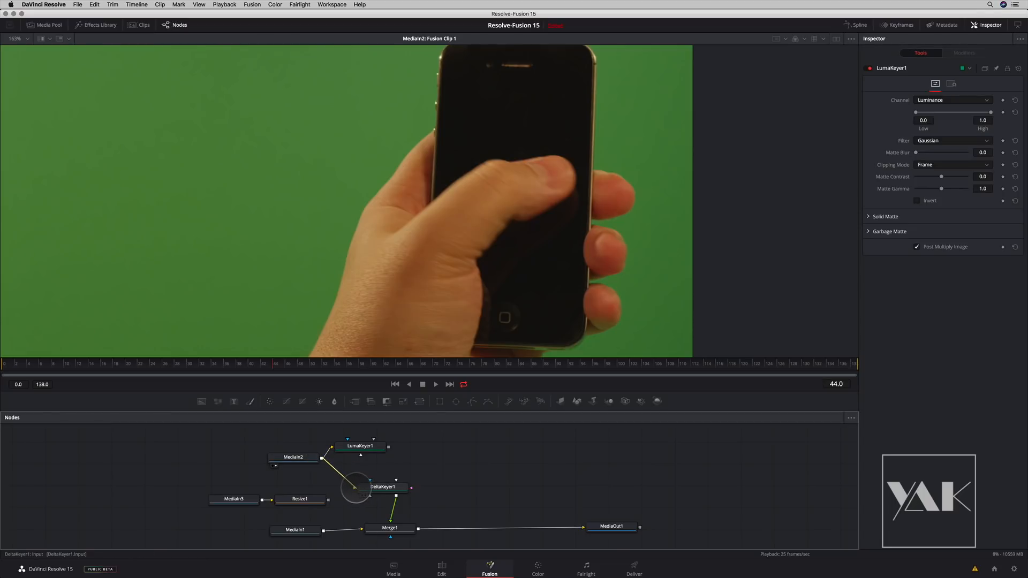
pyautogui.moveTo(362, 446); pyautogui.dragTo(392, 440)
pyautogui.hscroll(3, 338, 456)
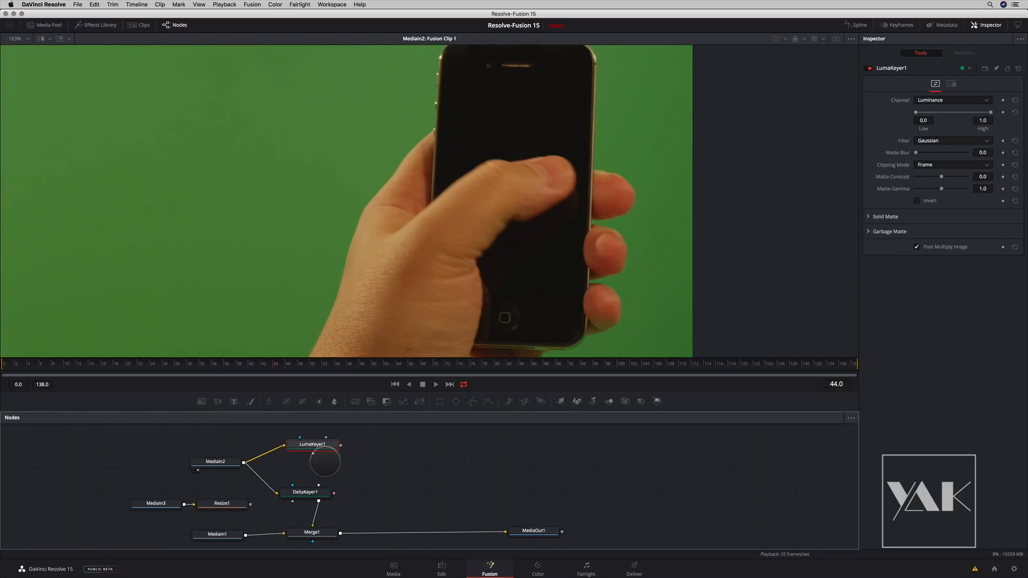
pyautogui.moveTo(310, 447); pyautogui.dragTo(343, 269)
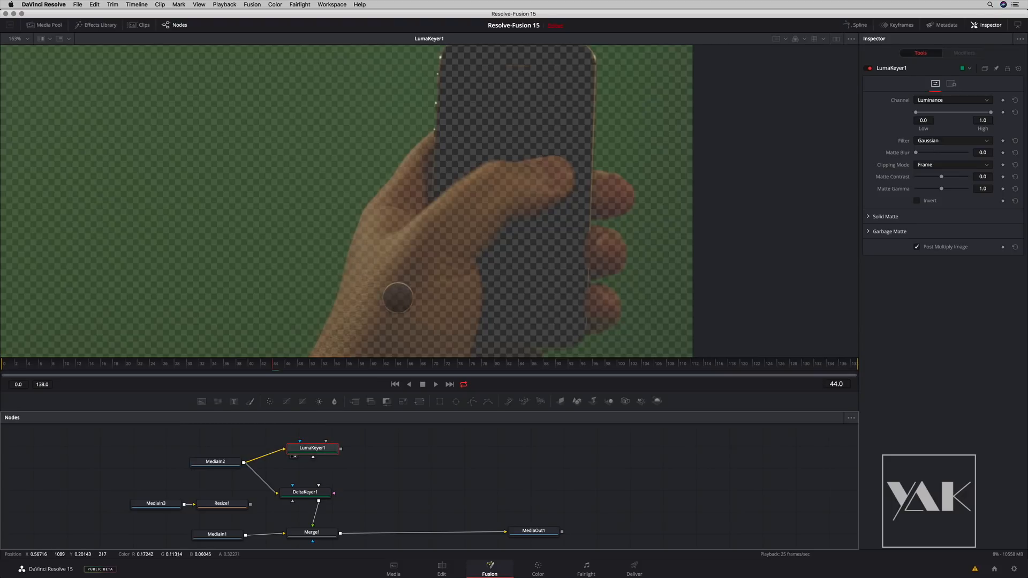
# - Key out the dark phone screen with LumaKeyer1, using a low threshold of 0.034 and lowering the high one below 0.229 while viewing the alpha channel
pyautogui.moveTo(940, 113); pyautogui.dragTo(934, 113)
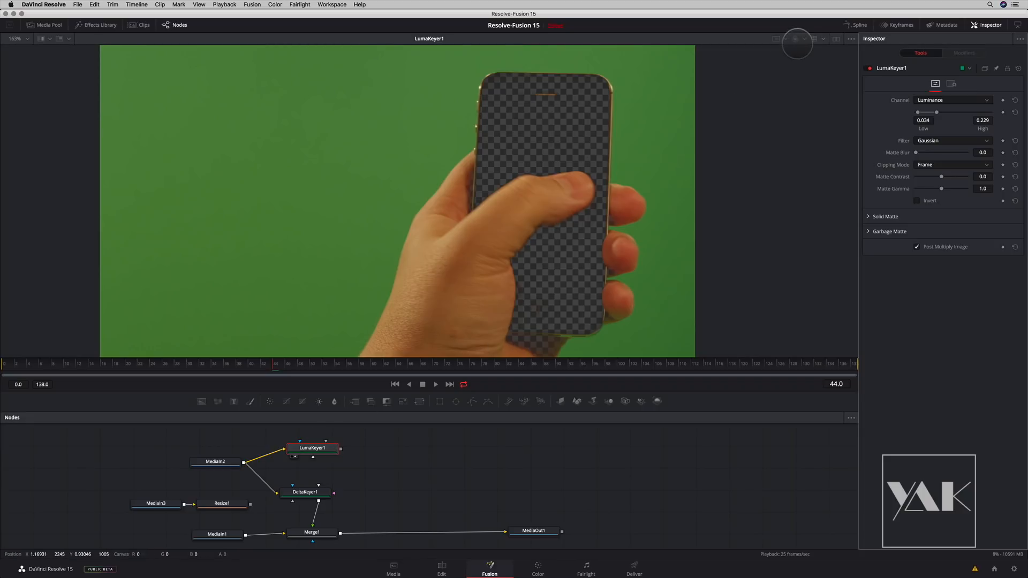
pyautogui.click(795, 39)
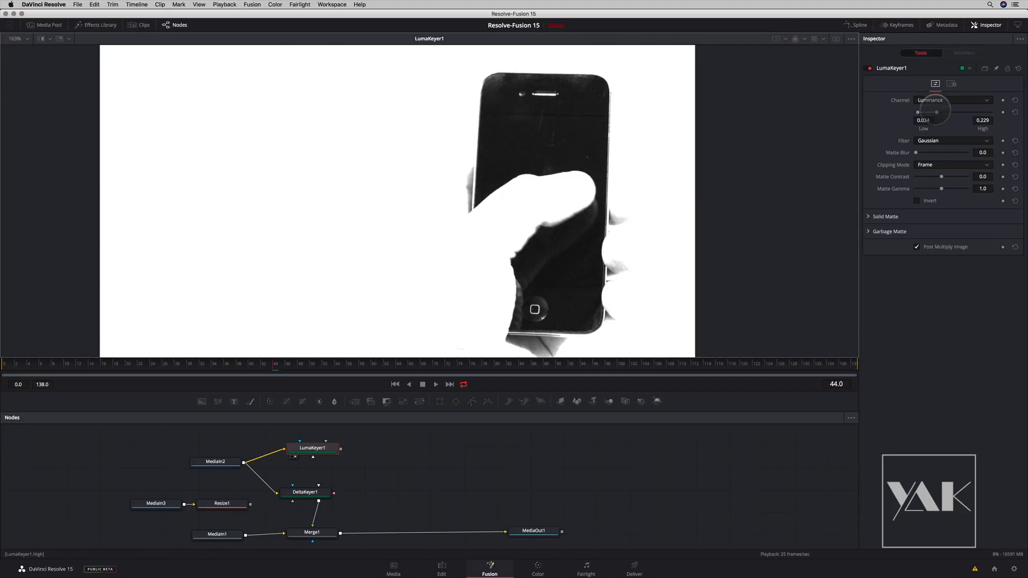
pyautogui.moveTo(937, 112); pyautogui.dragTo(926, 113)
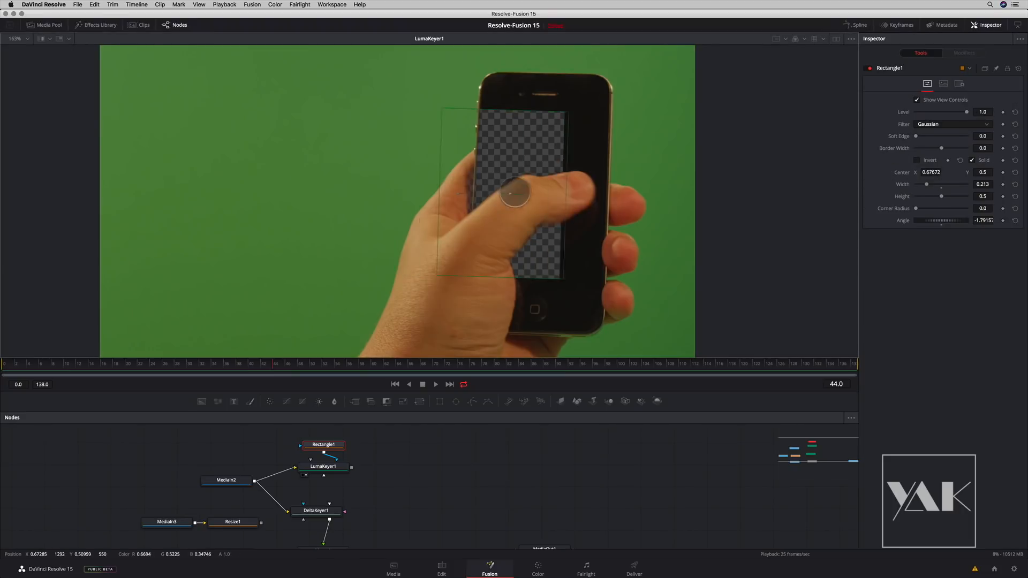
# - Fit a rectangle mask for LumaKeyer1 over the phone's screen, with centre X 0.74148, width 0.205, height 0.5 and angle about -2.4
pyautogui.moveTo(515, 192); pyautogui.dragTo(553, 193)
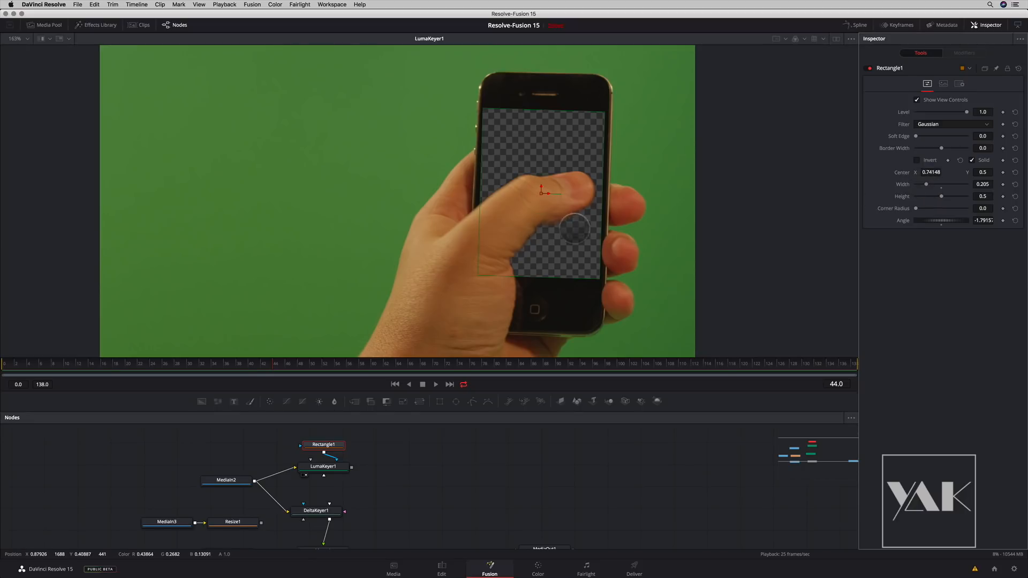
pyautogui.moveTo(561, 195); pyautogui.dragTo(560, 196)
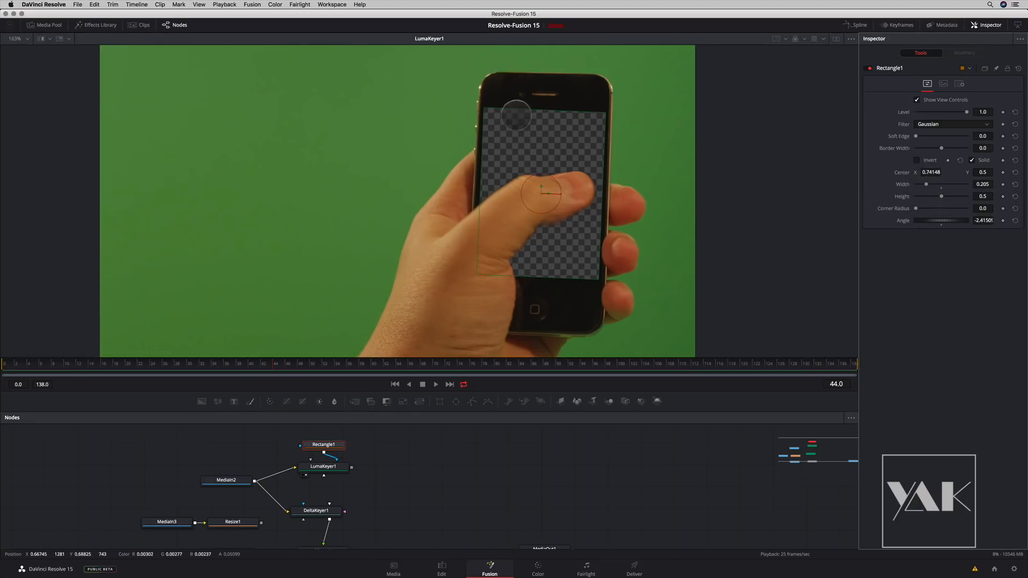
pyautogui.moveTo(324, 446); pyautogui.dragTo(338, 442)
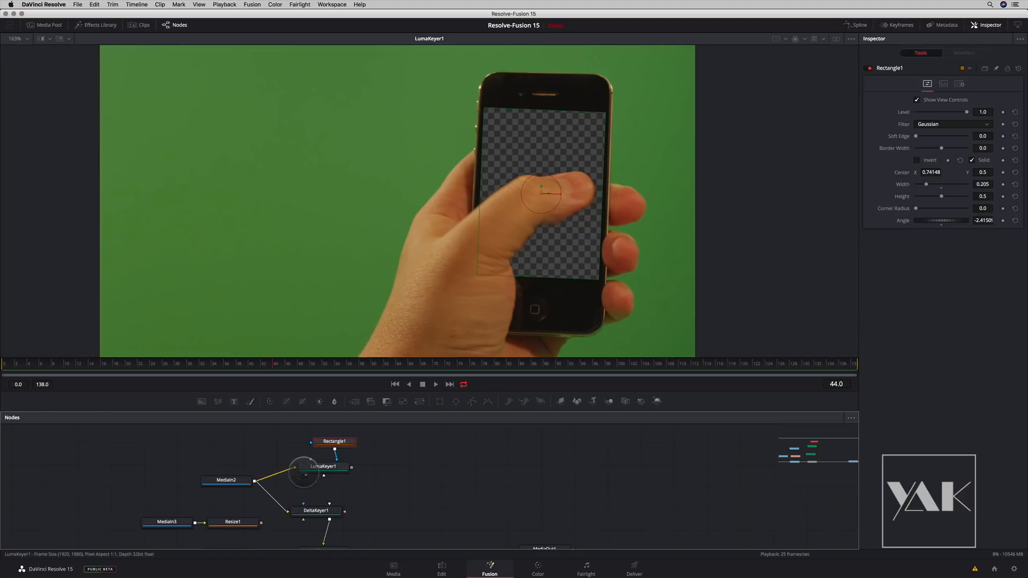
# - Move MediaIn3 and Resize1 up beside the luma keyer branch and show the resized sakura clip whole in the viewer
pyautogui.moveTo(224, 493); pyautogui.dragTo(188, 528)
pyautogui.moveTo(233, 522); pyautogui.dragTo(483, 448)
pyautogui.moveTo(419, 447); pyautogui.dragTo(423, 337)
pyautogui.moveTo(488, 454); pyautogui.dragTo(479, 338)
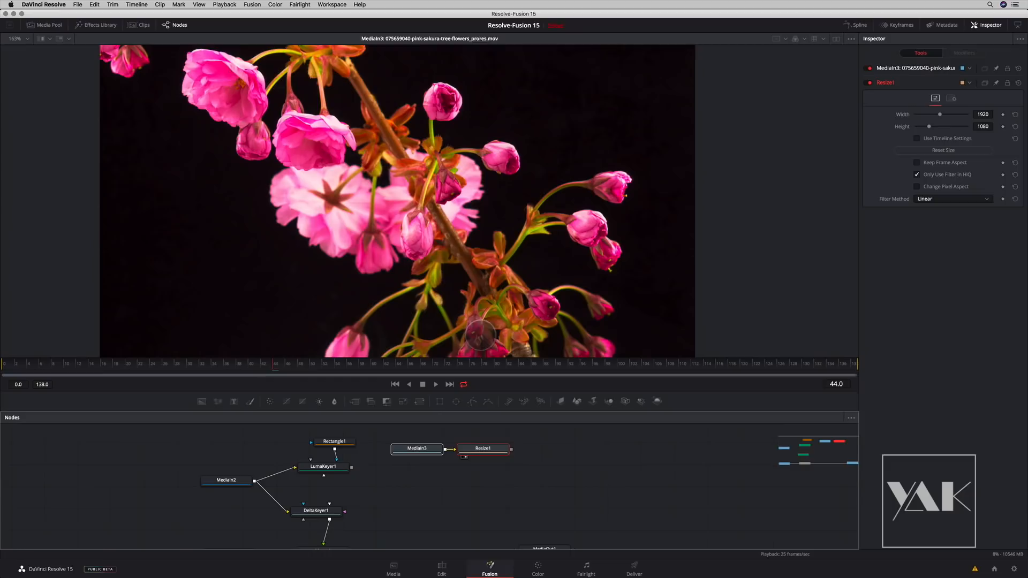
pyautogui.scroll(-8, 459, 248)
pyautogui.moveTo(484, 262); pyautogui.dragTo(456, 265)
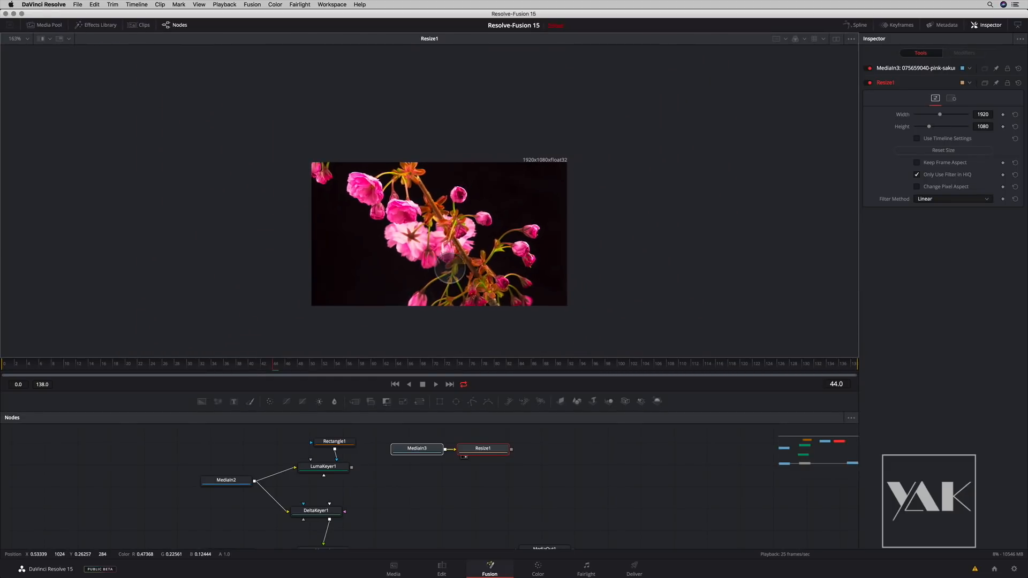
# - Stack MediaIn3 above Resize1 and show the LumaKeyer1 phone with its transparent screen in the viewer
pyautogui.scroll(8, 457, 264)
pyautogui.moveTo(434, 448)
pyautogui.mouseDown()
pyautogui.moveTo(478, 433)
pyautogui.moveTo(445, 449)
pyautogui.mouseUp()
pyautogui.moveTo(401, 487); pyautogui.dragTo(370, 509)
pyautogui.moveTo(293, 489); pyautogui.dragTo(338, 319)
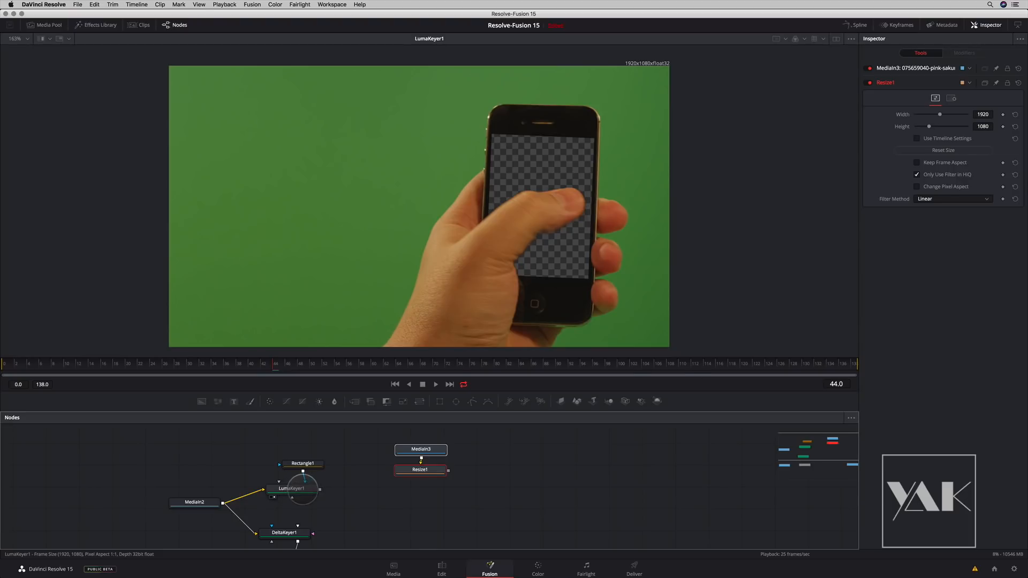
# - Add a Merge node below Resize1 that places the LumaKeyer1 phone over the sakura clip, and show it in the viewer
pyautogui.hotkey('shift', 'space')
pyautogui.write('merge')
pyautogui.press('Return')
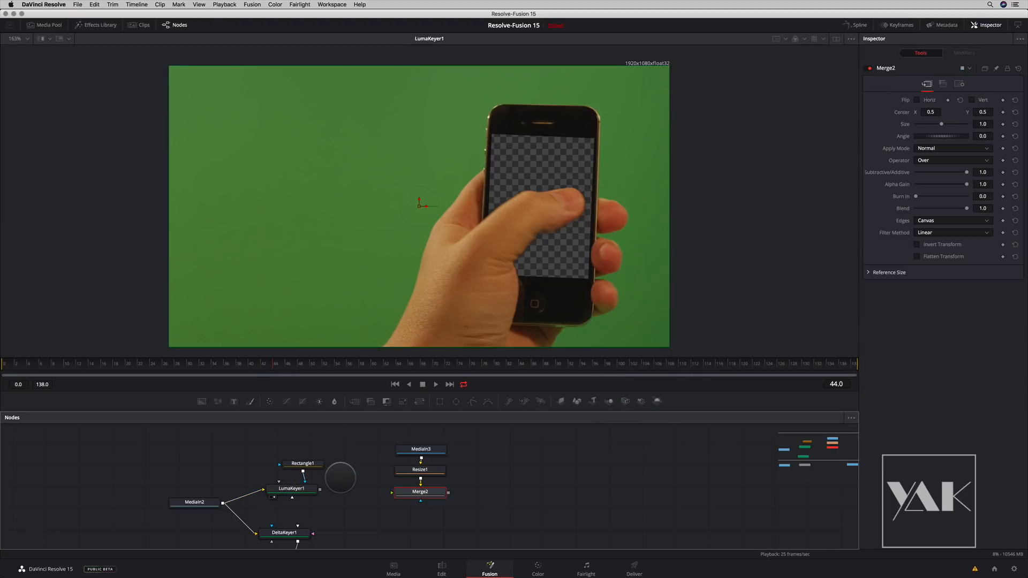
pyautogui.moveTo(418, 490); pyautogui.dragTo(417, 501)
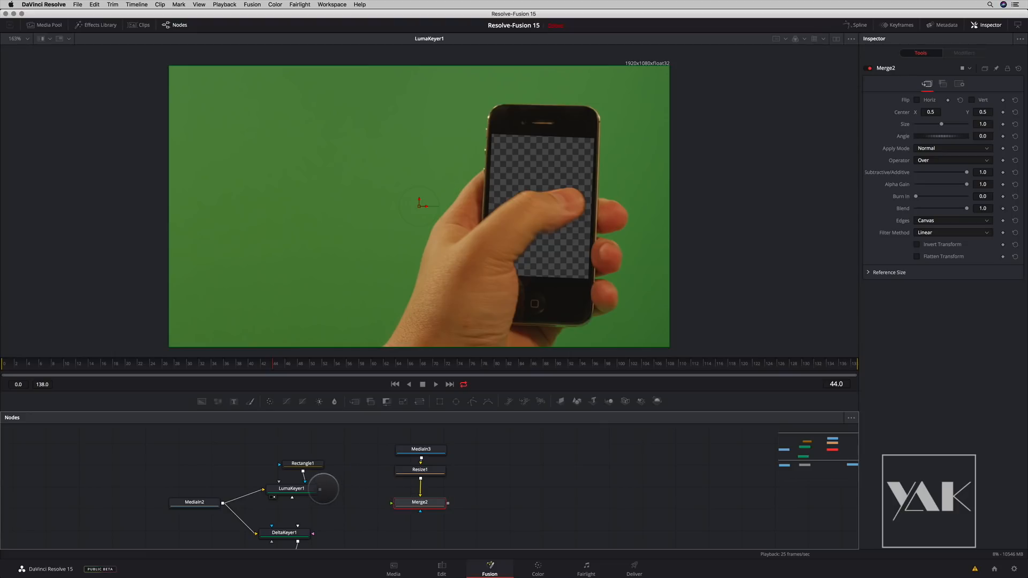
pyautogui.moveTo(407, 504); pyautogui.dragTo(410, 289)
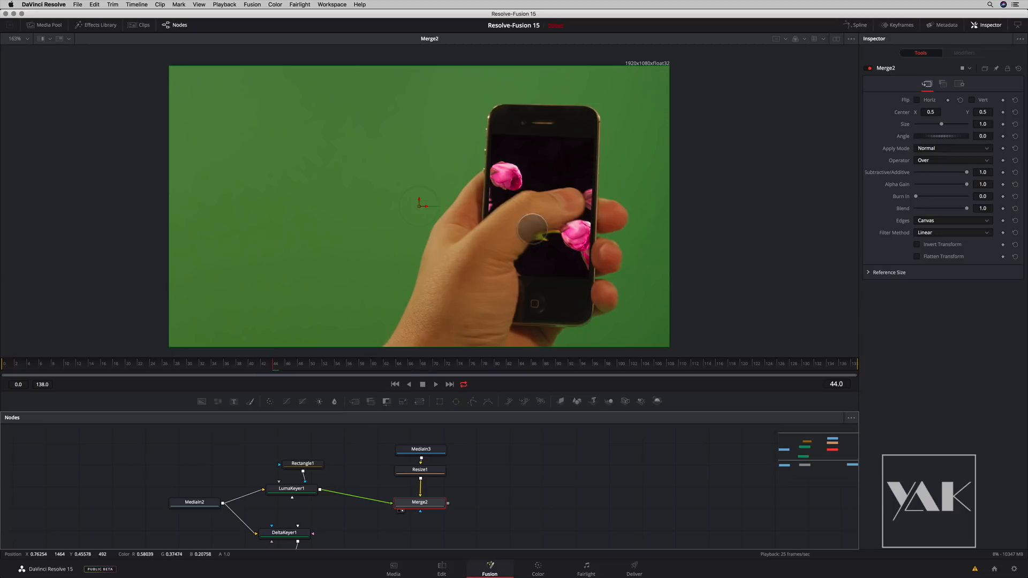
# - Move MediaIn3 and Resize1 up to make room and insert a Transform node between Resize1 and Merge2
pyautogui.moveTo(391, 436); pyautogui.dragTo(431, 456)
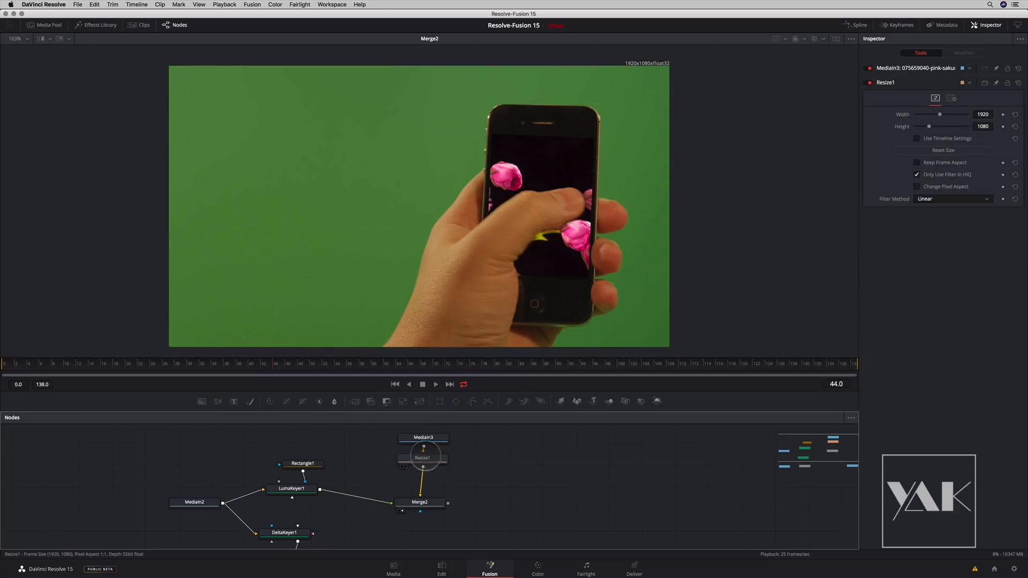
pyautogui.click(424, 462)
pyautogui.hotkey('shift', 'space')
pyautogui.write('x')
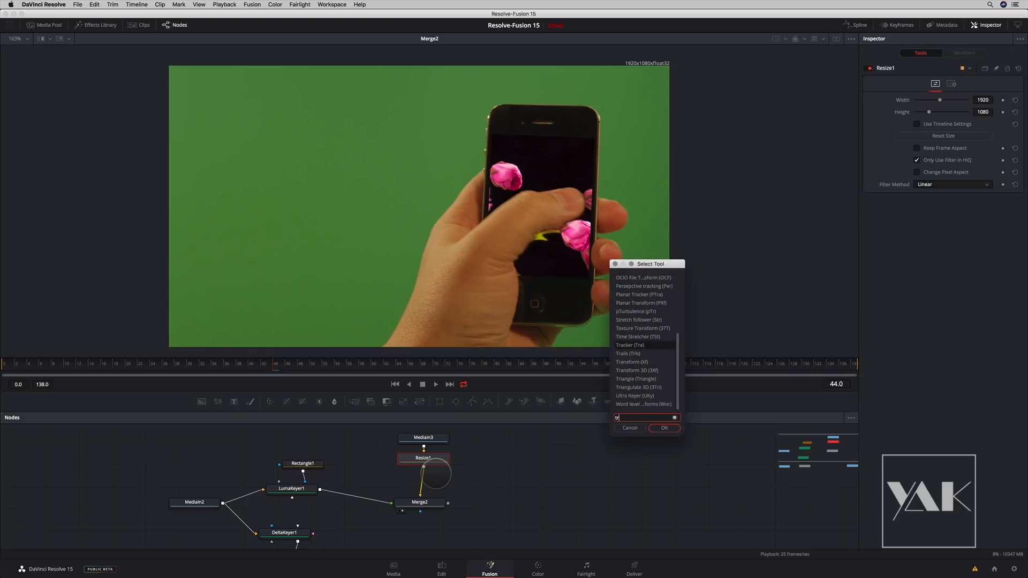
pyautogui.write('f')
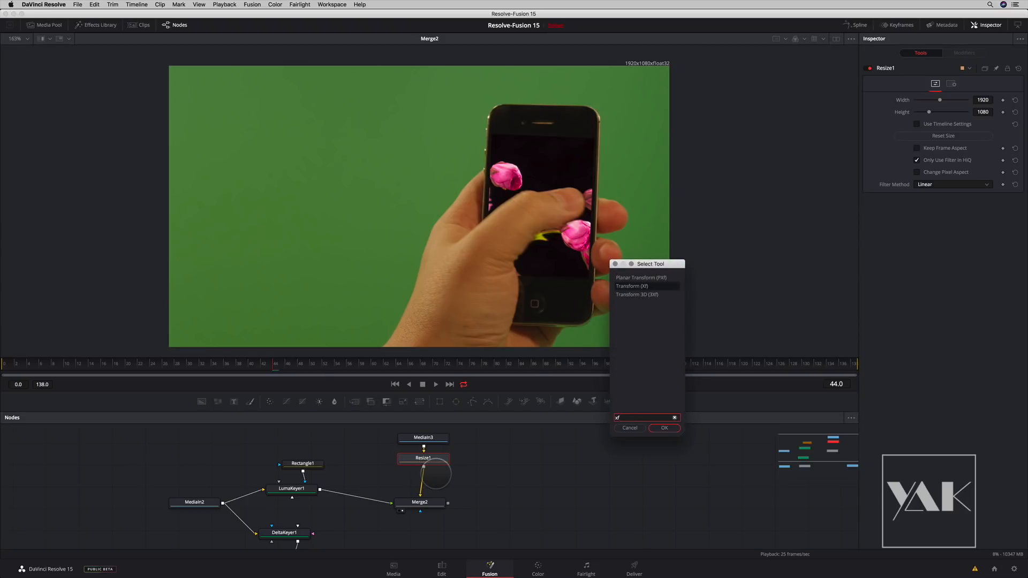
pyautogui.press('Return')
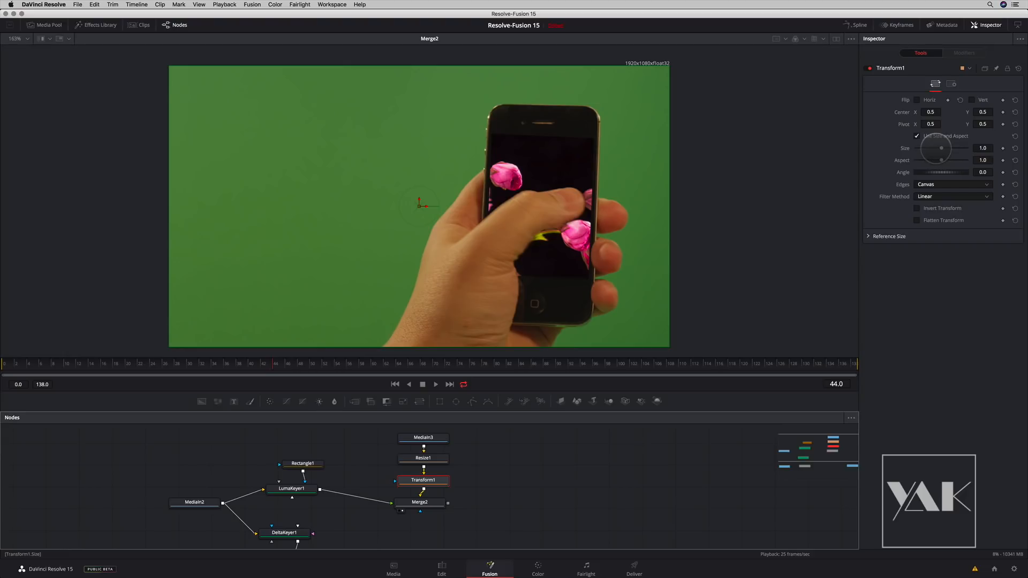
# - Fit the sakura clip into the phone screen with Transform1: centre X 0.78640, Y 0.51426, size 0.61 and angle about -7.49
pyautogui.moveTo(424, 207); pyautogui.dragTo(534, 205)
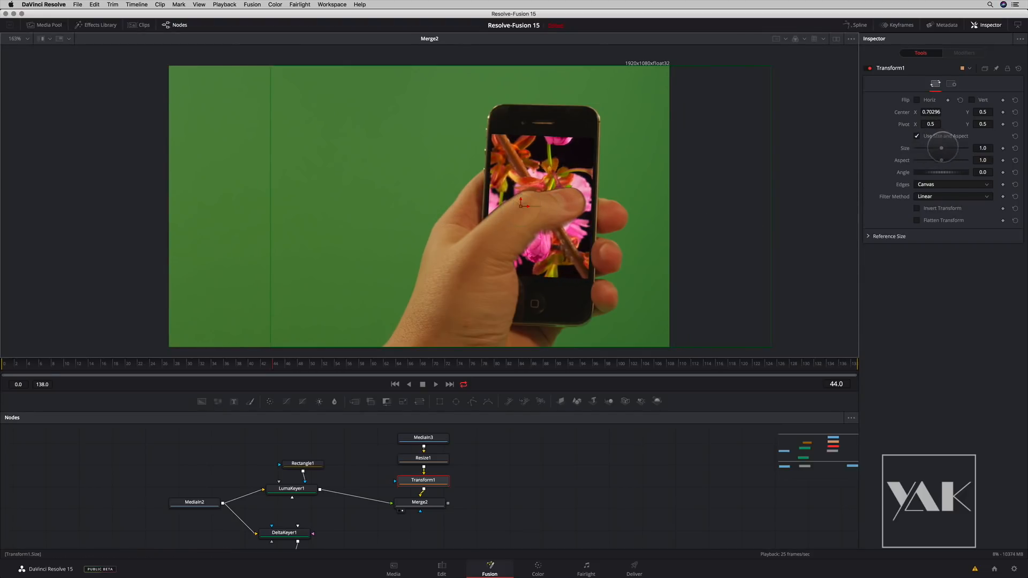
pyautogui.moveTo(941, 148); pyautogui.dragTo(931, 148)
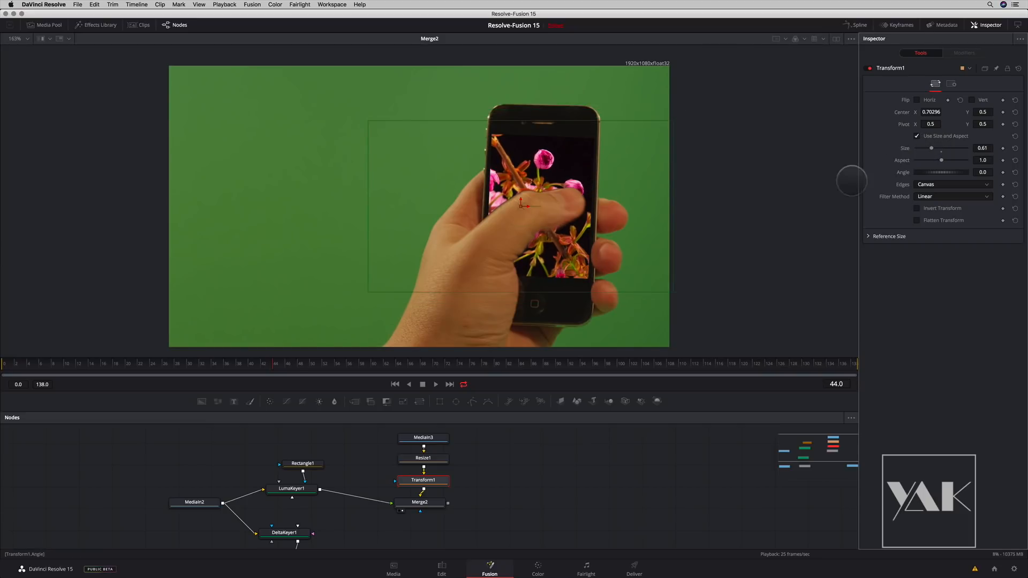
pyautogui.click(519, 196)
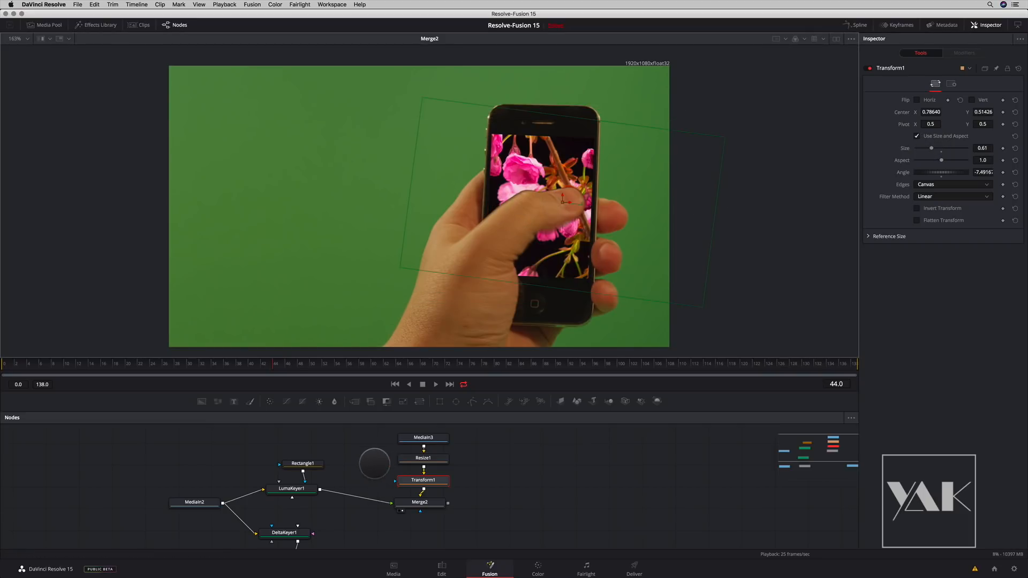
# - Show the keyed phone over Times Square from Merge1 in the viewer
pyautogui.moveTo(371, 461)
pyautogui.mouseDown()
pyautogui.moveTo(360, 450)
pyautogui.moveTo(384, 436)
pyautogui.moveTo(368, 443)
pyautogui.mouseUp()
pyautogui.scroll(-3, 359, 450)
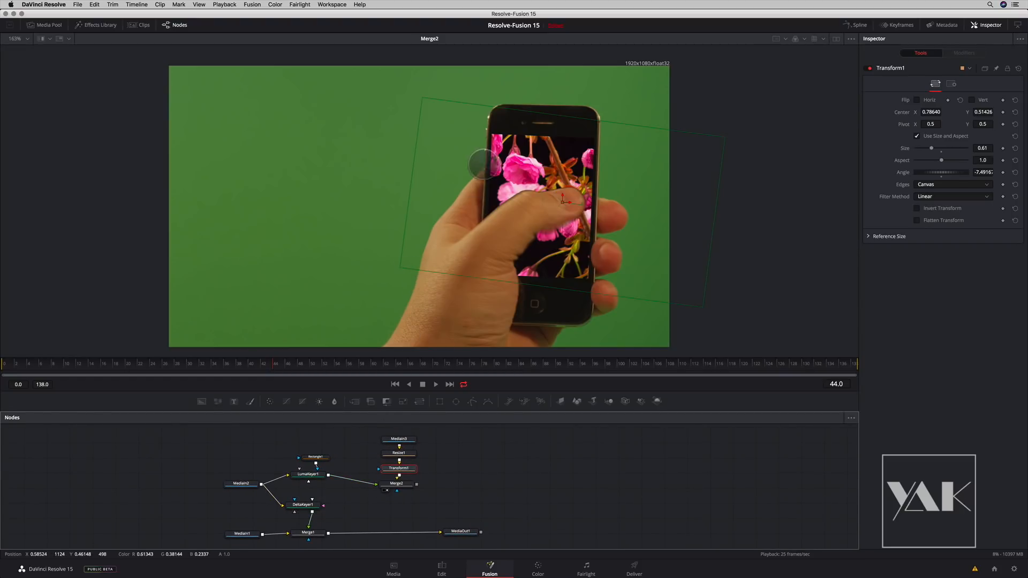
pyautogui.moveTo(315, 508); pyautogui.dragTo(501, 188)
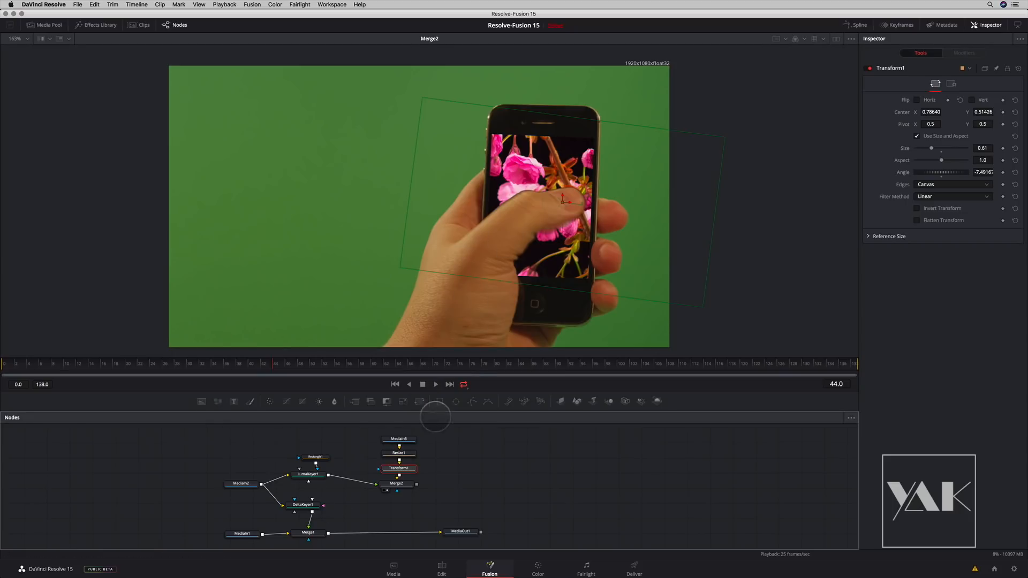
pyautogui.moveTo(308, 534); pyautogui.dragTo(365, 231)
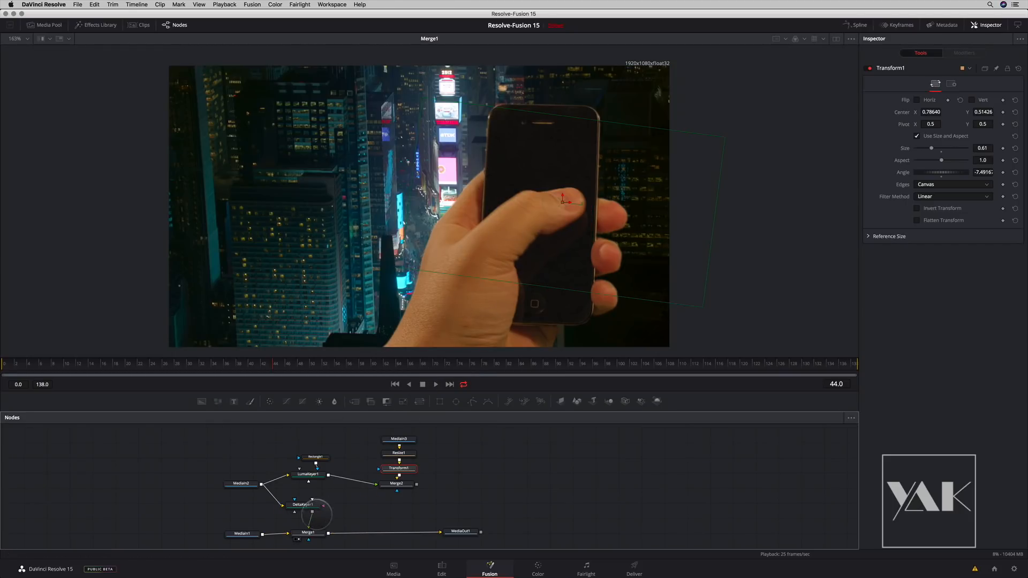
# - Composite Merge2 over Merge1 with a new Merge node, limit it with the Rectangle1 mask and show it in the viewer
pyautogui.click(396, 484)
pyautogui.hotkey('shift', 'space')
pyautogui.write('merge')
pyautogui.press('Return')
pyautogui.click(400, 516)
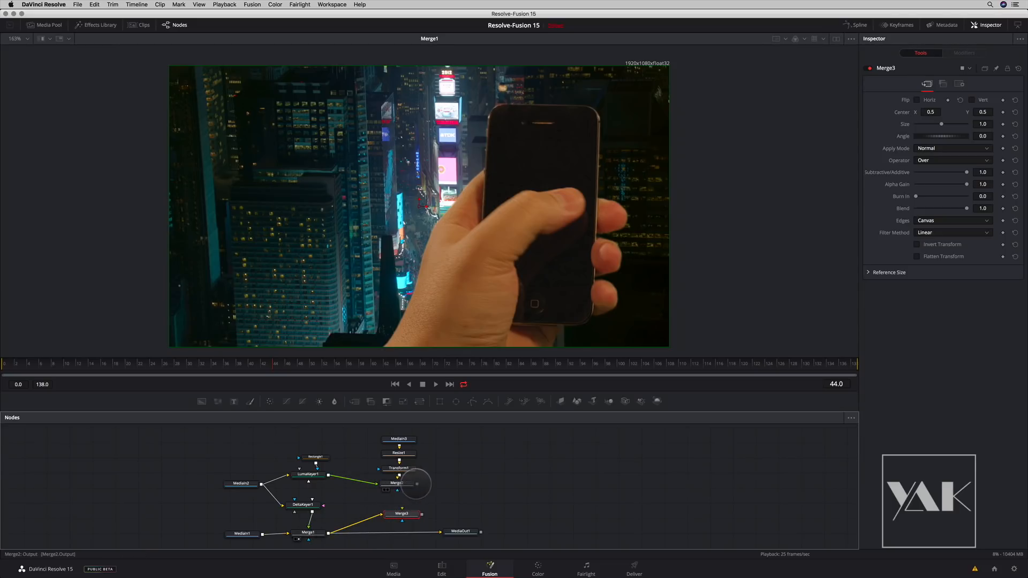
pyautogui.moveTo(399, 515); pyautogui.dragTo(429, 247)
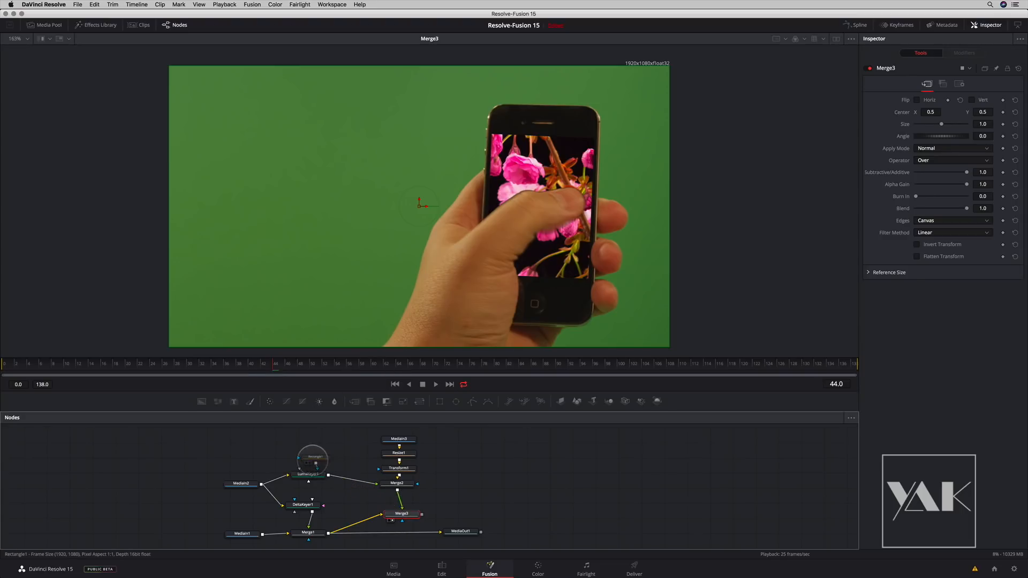
pyautogui.moveTo(401, 519); pyautogui.dragTo(400, 517)
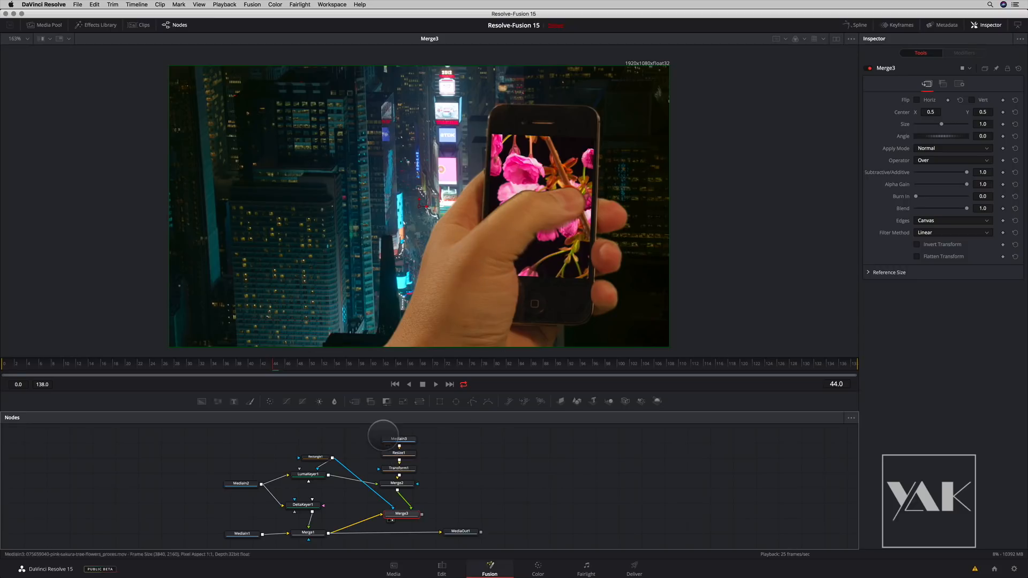
# - Feed MediaOut1 from Merge3 in place of Merge1
pyautogui.moveTo(433, 425); pyautogui.dragTo(414, 482)
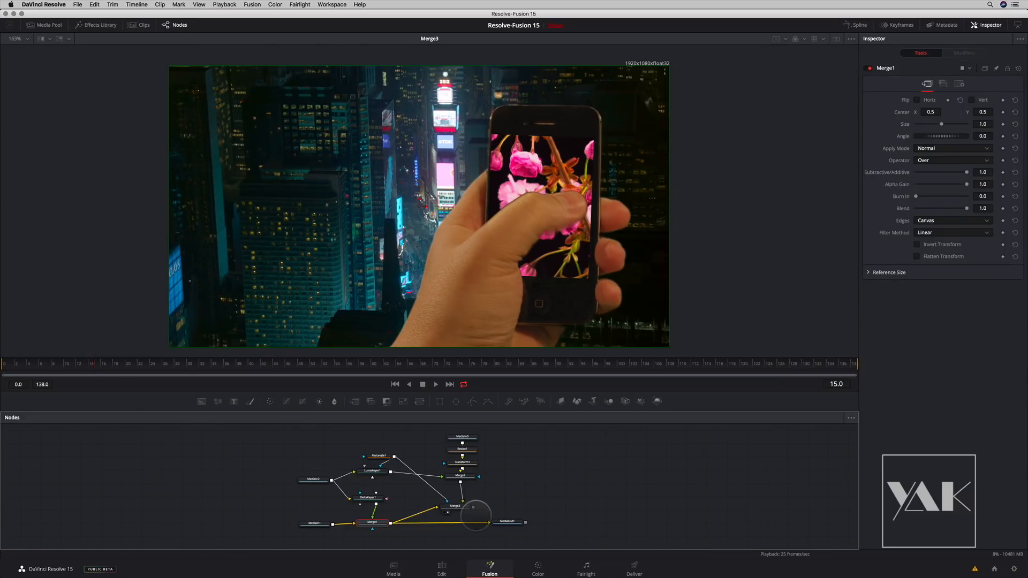
pyautogui.moveTo(487, 522); pyautogui.dragTo(533, 514)
pyautogui.scroll(3, 483, 523)
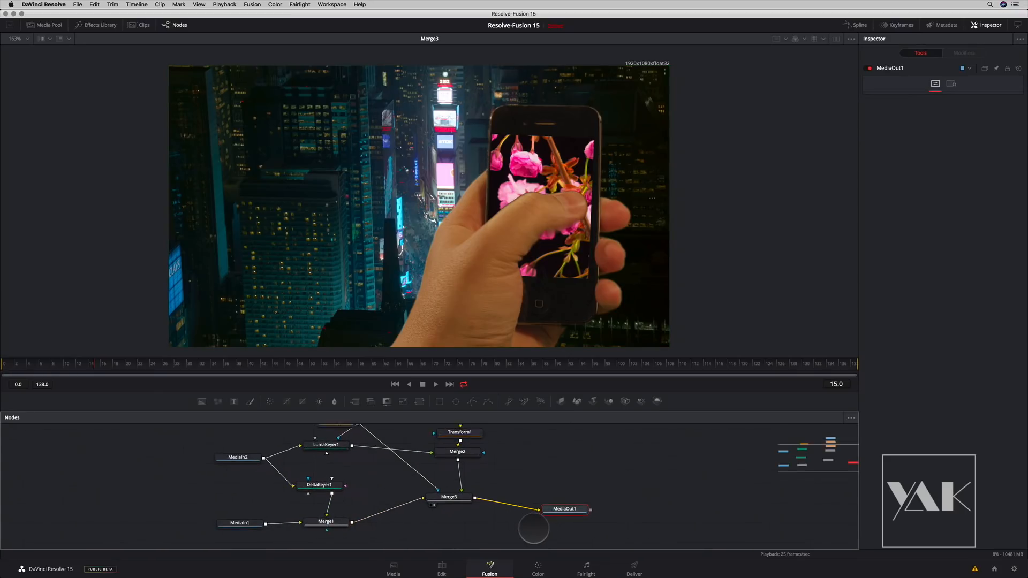
# - On the Edit page, add the 3D Lower 3rd Sliding Block title to Video 2 above the electric bulb clip
pyautogui.click(440, 567)
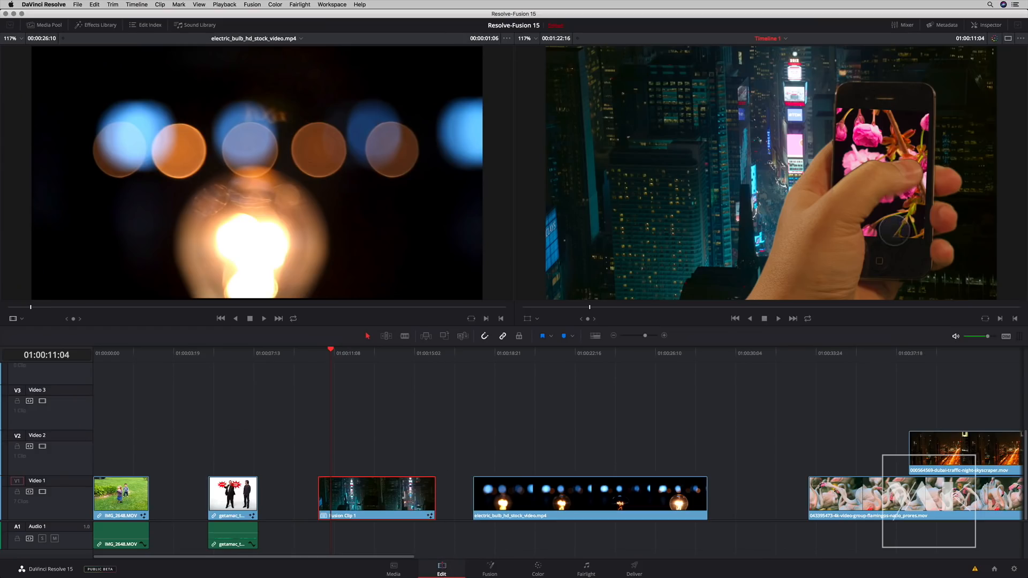
pyautogui.moveTo(340, 348); pyautogui.dragTo(542, 362)
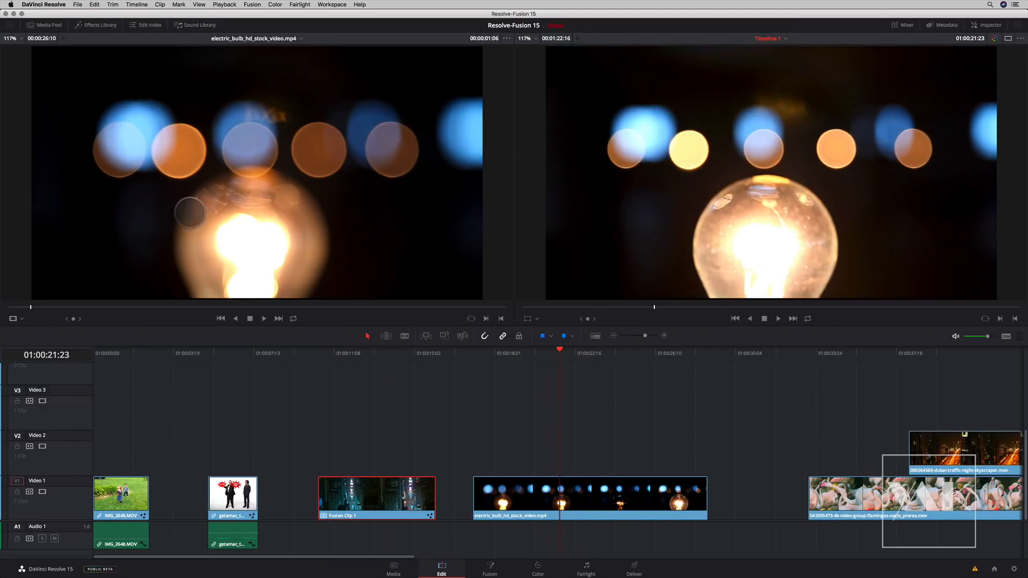
pyautogui.click(98, 25)
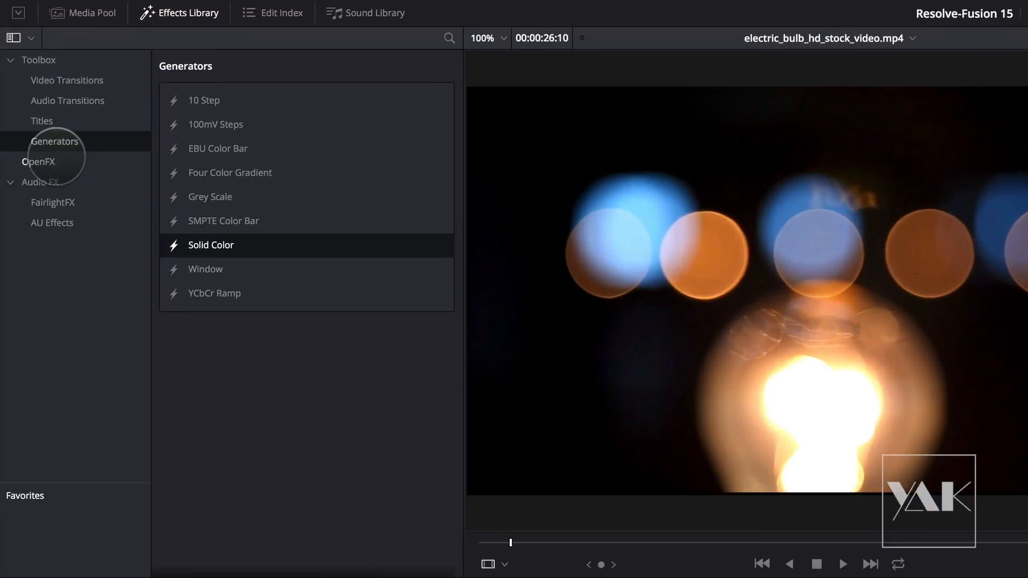
pyautogui.click(22, 82)
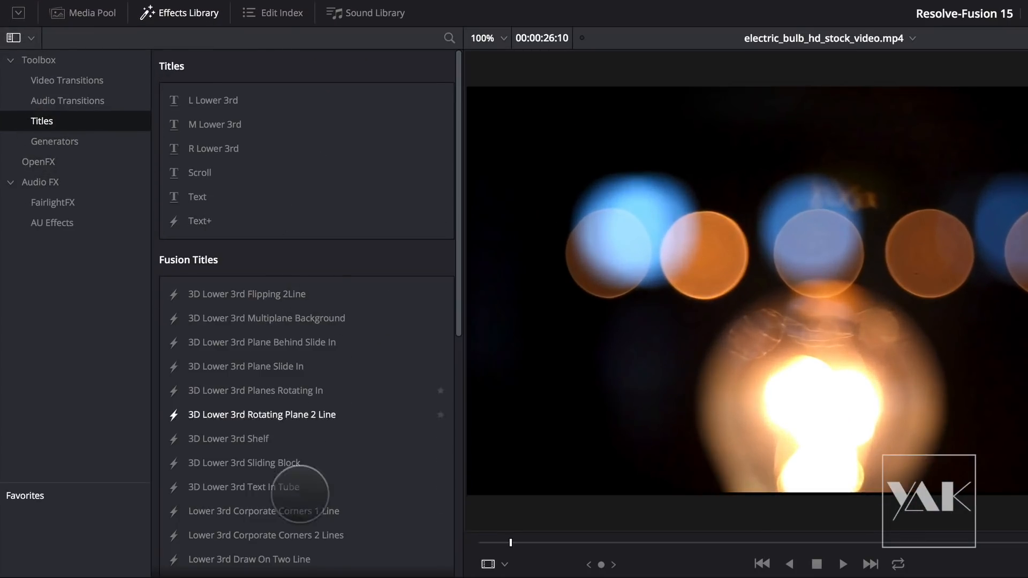
pyautogui.moveTo(457, 329); pyautogui.dragTo(464, 422)
pyautogui.click(224, 264)
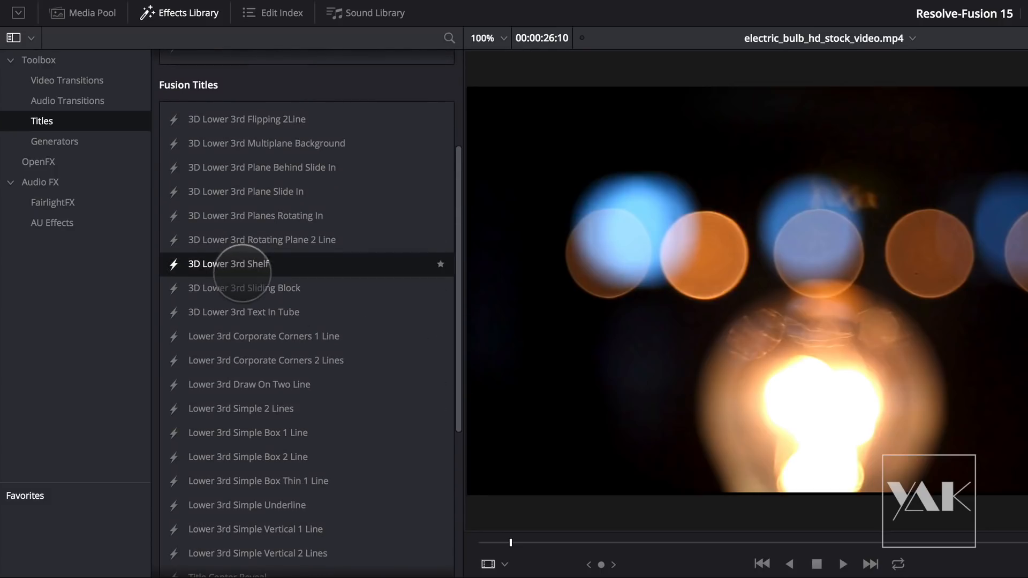
pyautogui.moveTo(226, 286); pyautogui.dragTo(517, 425)
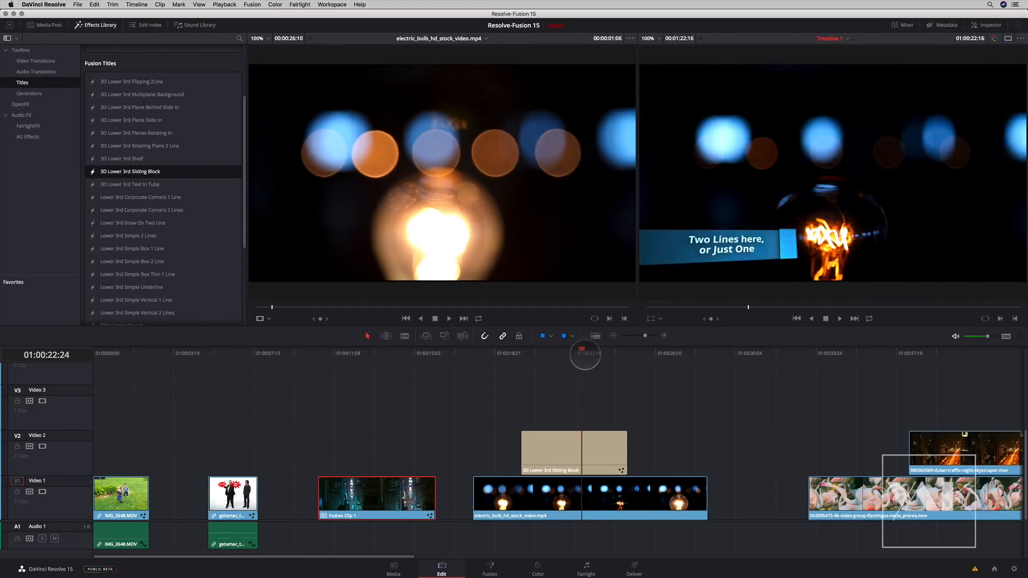
# - Show the Sliding Block title's Fusion settings in the Inspector, including its version row
pyautogui.moveTo(608, 354); pyautogui.dragTo(572, 353)
pyautogui.click(992, 26)
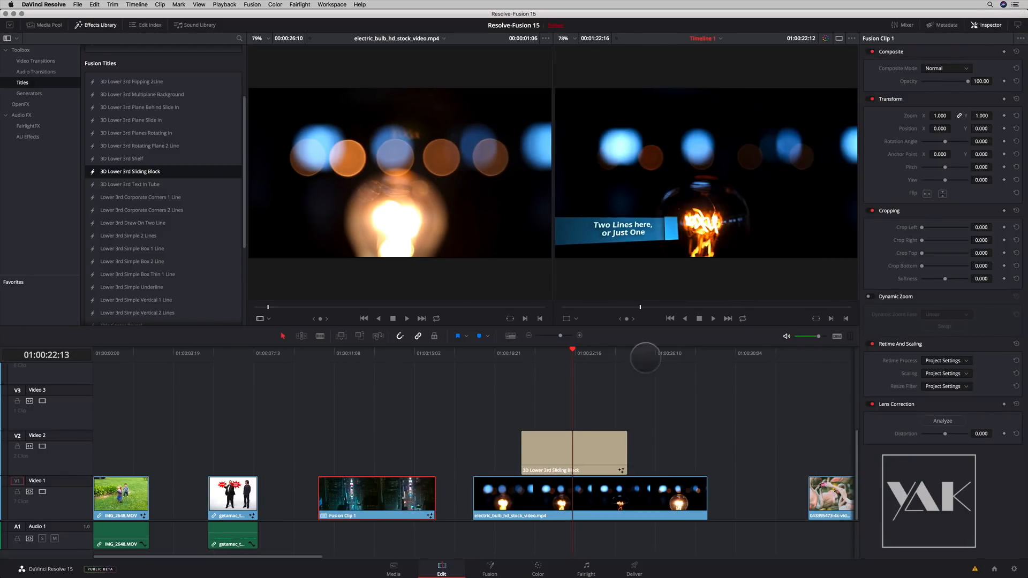
pyautogui.click(578, 428)
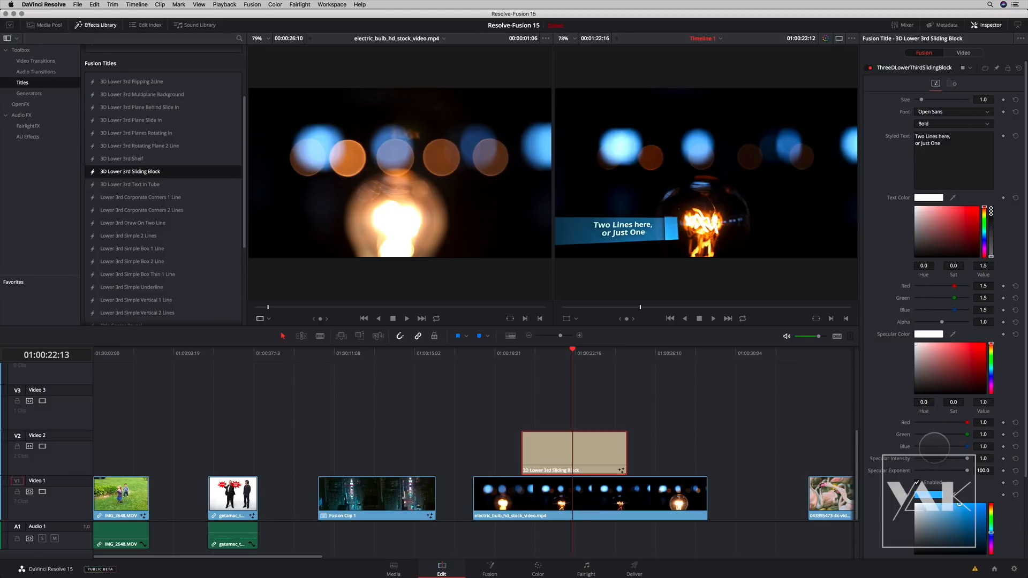
pyautogui.click(985, 69)
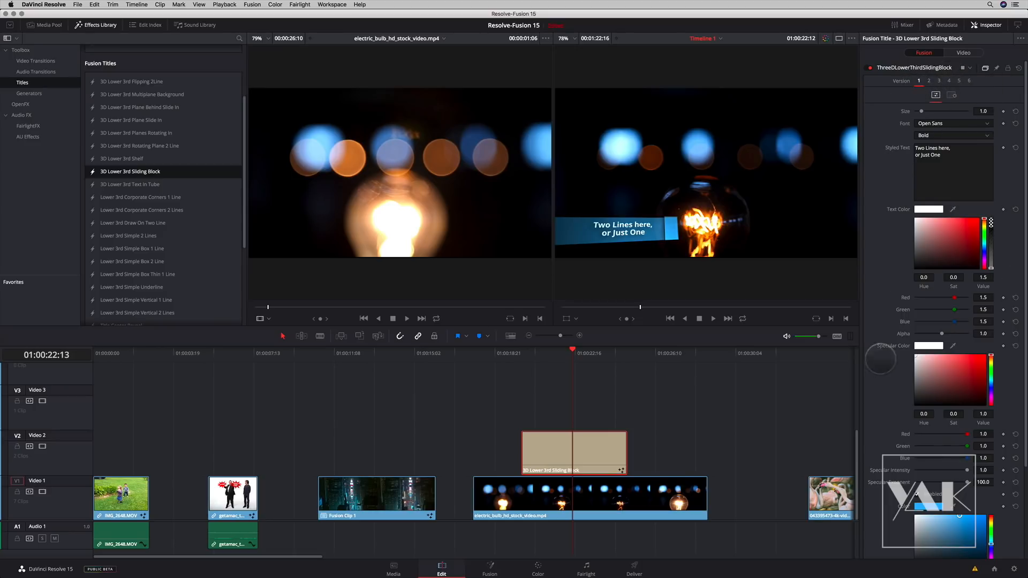
# - Open the title in Fusion, recolour its sliding block green and return to the Edit page
pyautogui.click(490, 567)
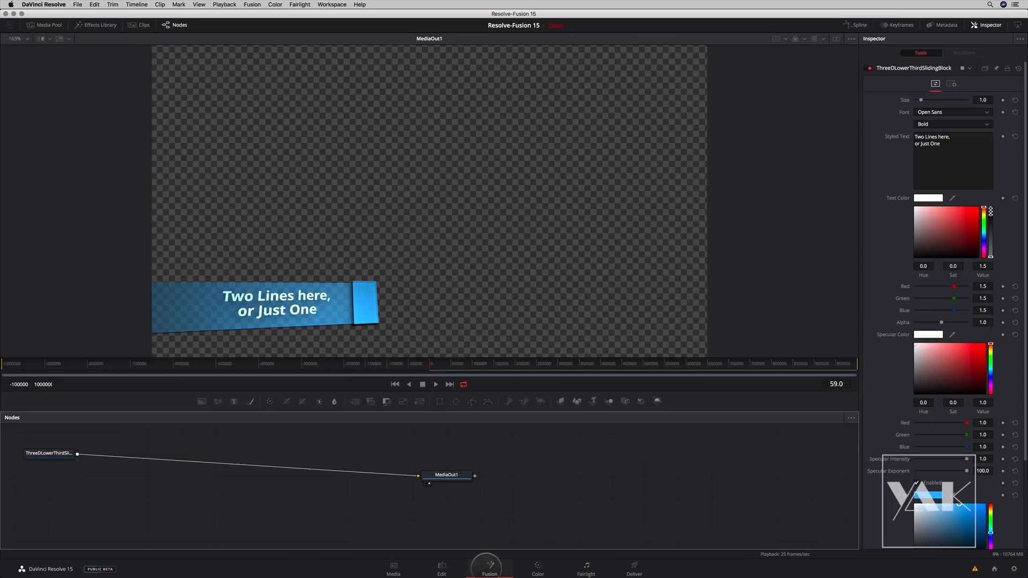
pyautogui.moveTo(227, 472); pyautogui.dragTo(231, 484)
pyautogui.moveTo(623, 494); pyautogui.dragTo(598, 485)
pyautogui.click(235, 483)
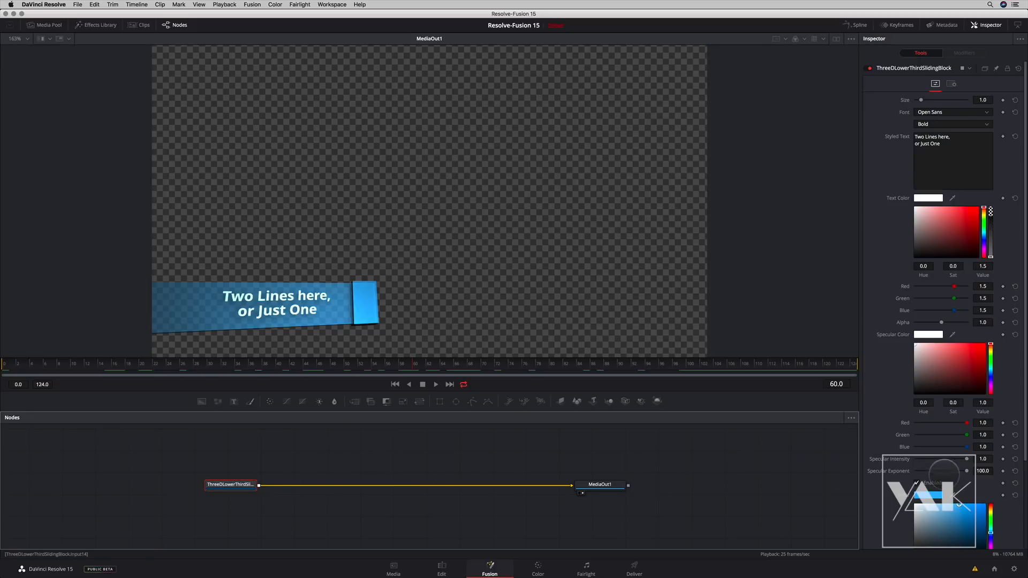
pyautogui.moveTo(991, 531); pyautogui.dragTo(990, 519)
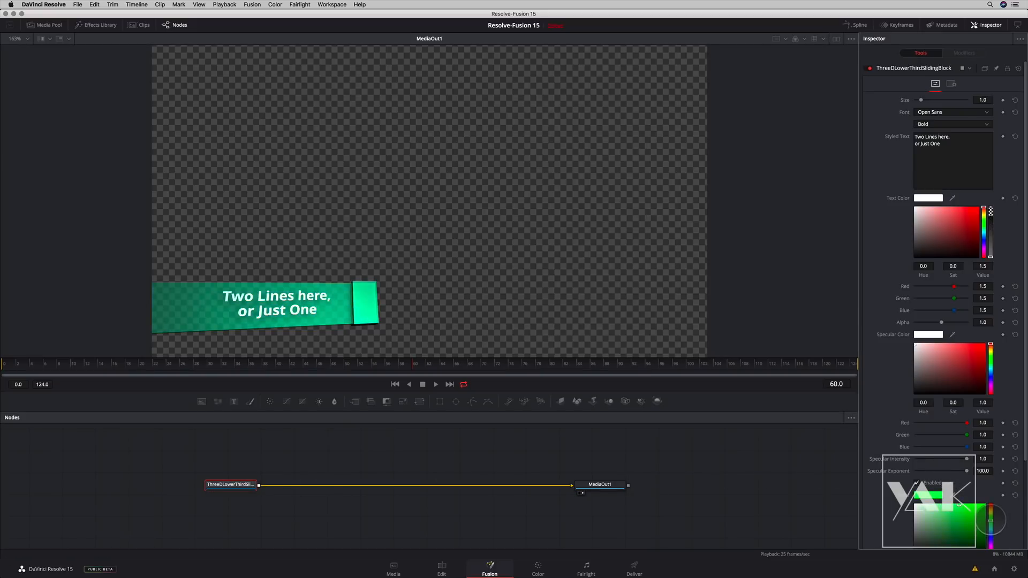
pyautogui.click(442, 567)
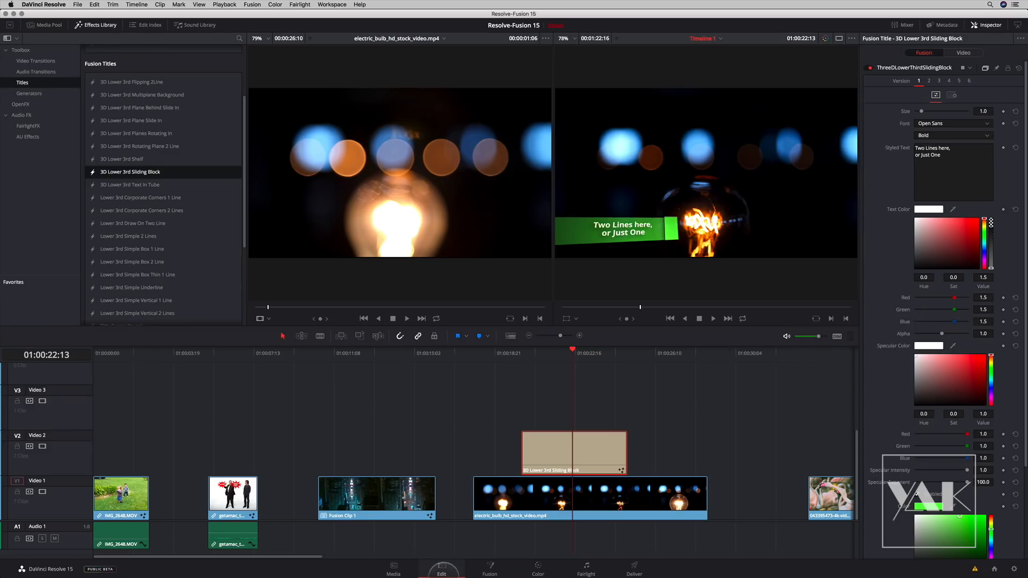
# - Scrub through the recoloured lower third over the bulb clip and review the other available Fusion titles
pyautogui.moveTo(572, 351); pyautogui.dragTo(579, 354)
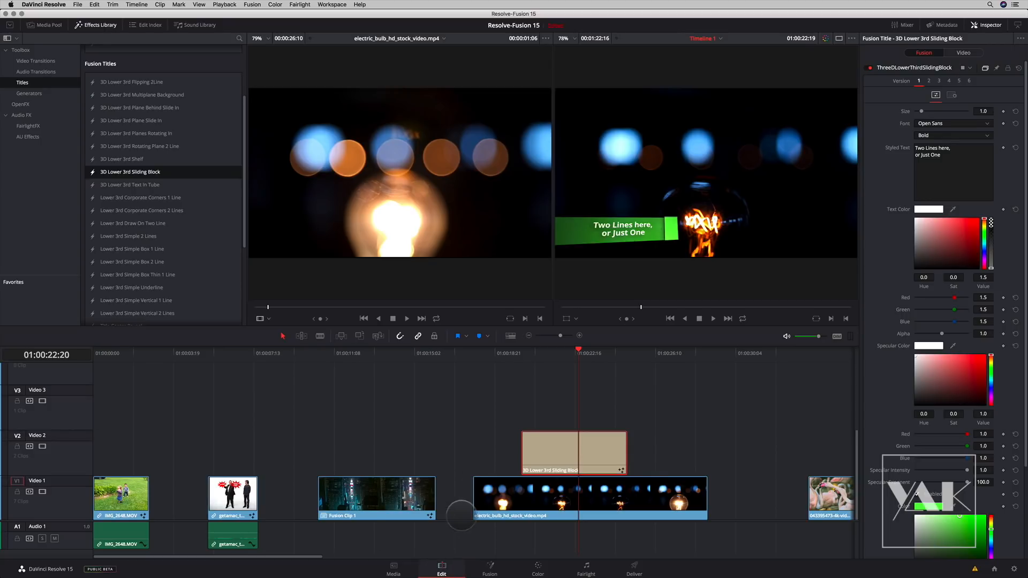
pyautogui.moveTo(570, 354)
pyautogui.mouseDown()
pyautogui.moveTo(580, 344)
pyautogui.moveTo(558, 344)
pyautogui.moveTo(591, 347)
pyautogui.moveTo(573, 352)
pyautogui.mouseUp()
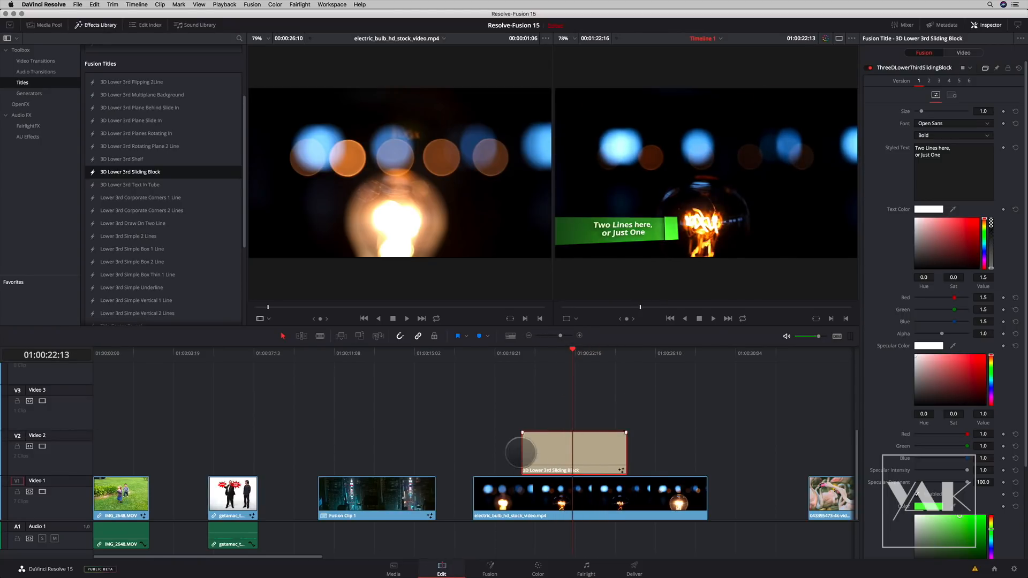
pyautogui.click(591, 499)
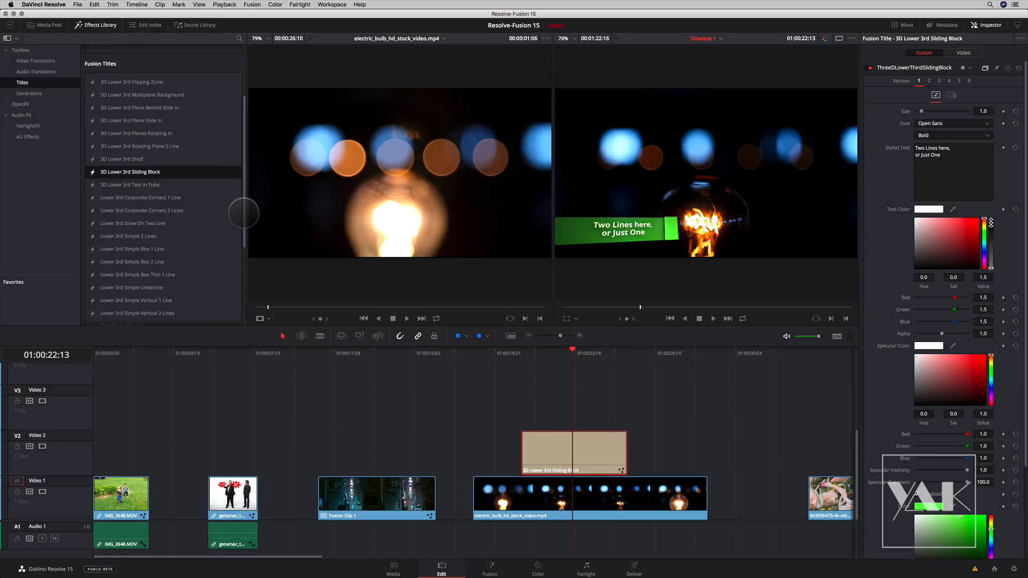
pyautogui.scroll(-3, 244, 213)
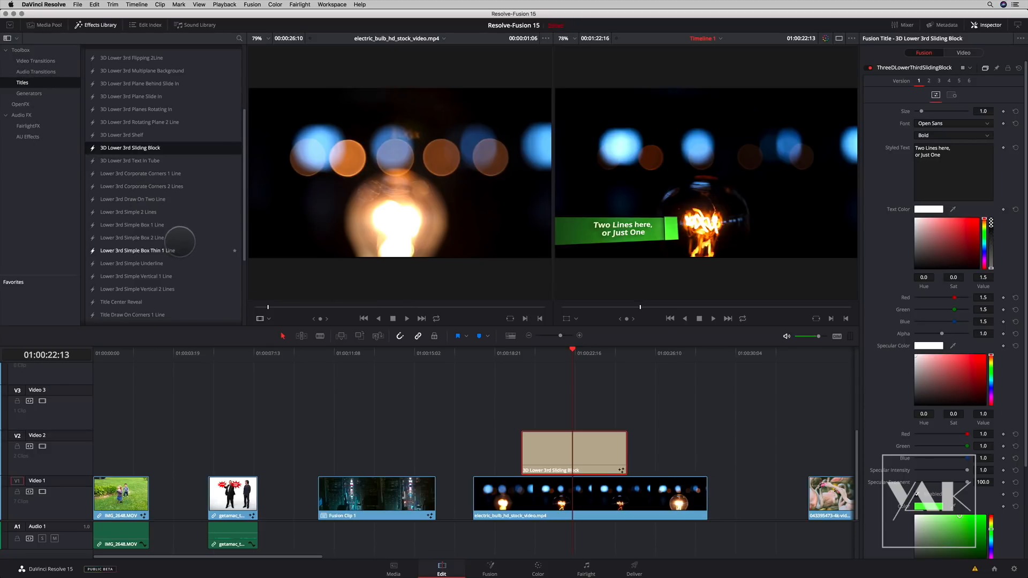
pyautogui.moveTo(570, 351)
pyautogui.mouseDown()
pyautogui.moveTo(551, 351)
pyautogui.moveTo(588, 351)
pyautogui.moveTo(568, 357)
pyautogui.mouseUp()
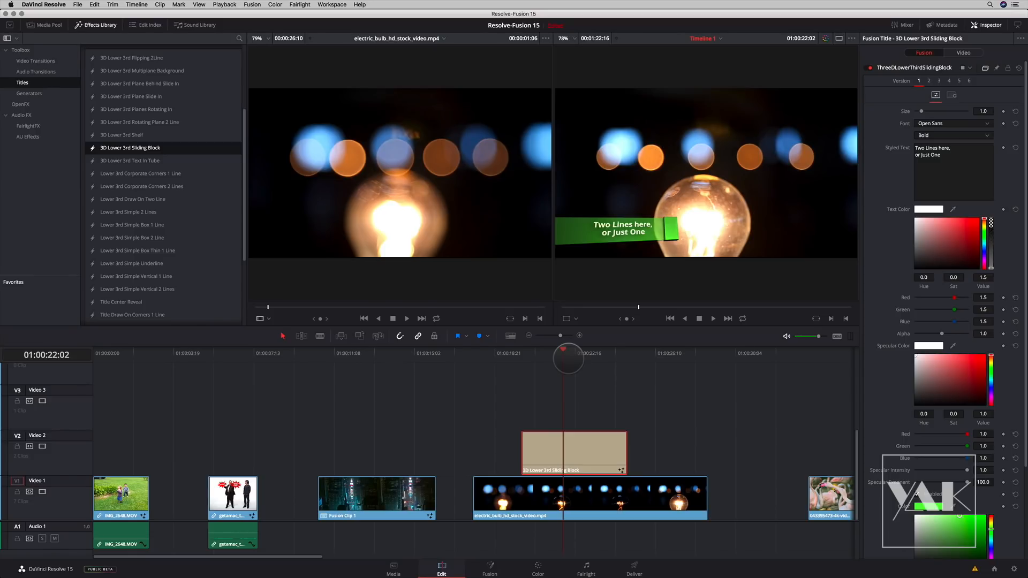
pyautogui.moveTo(558, 352); pyautogui.dragTo(585, 351)
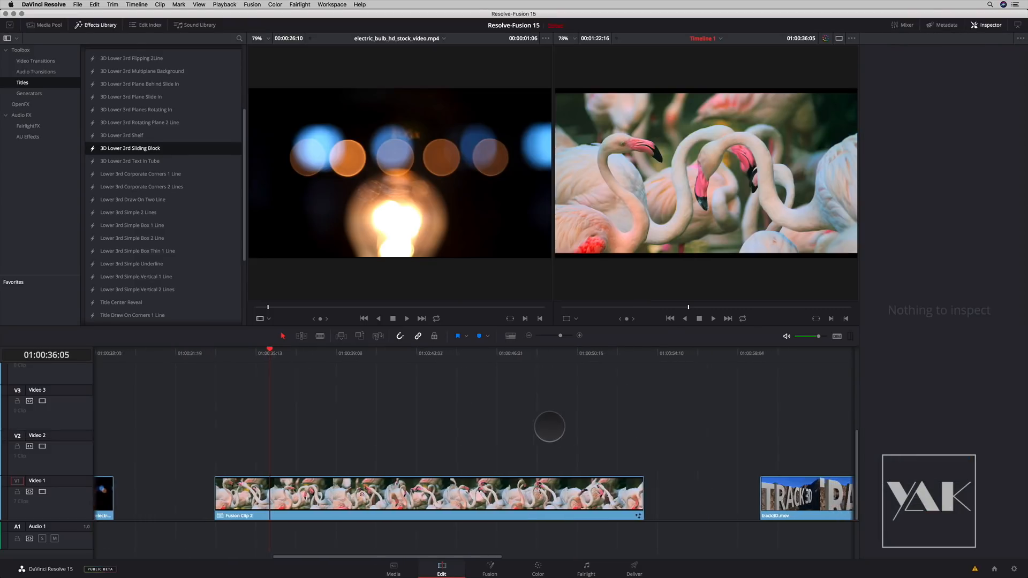
# - Park the playhead on the track3D.mov clip, select it and open it on the Fusion page
pyautogui.hscroll(10, 549, 427)
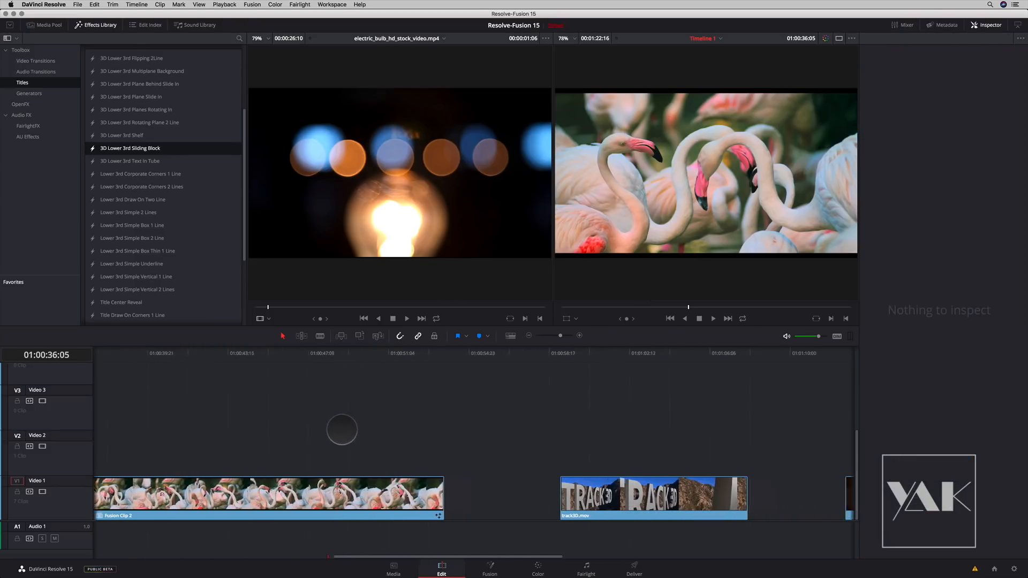
pyautogui.moveTo(414, 353); pyautogui.dragTo(471, 425)
pyautogui.click(478, 485)
pyautogui.click(474, 497)
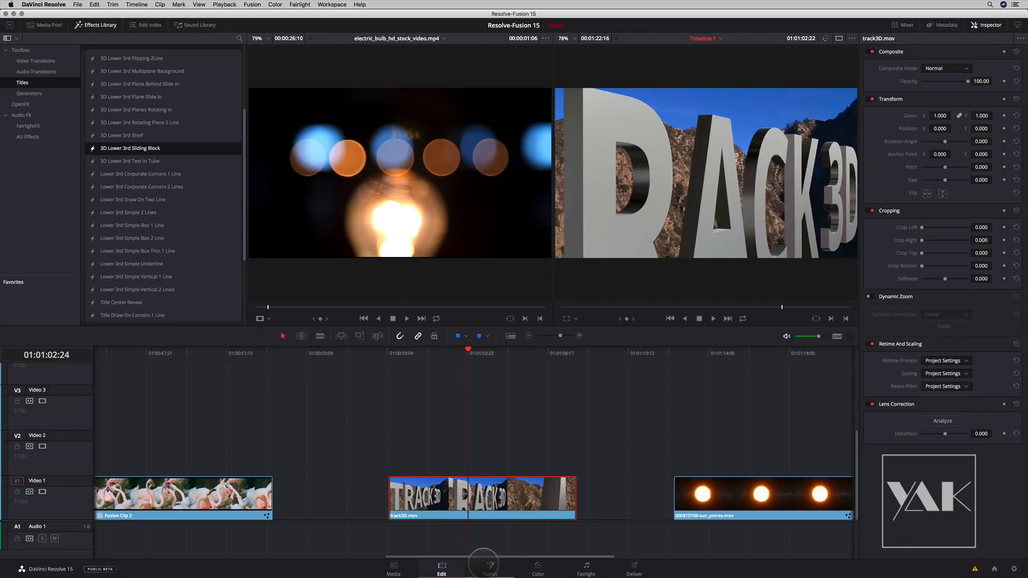
pyautogui.click(491, 567)
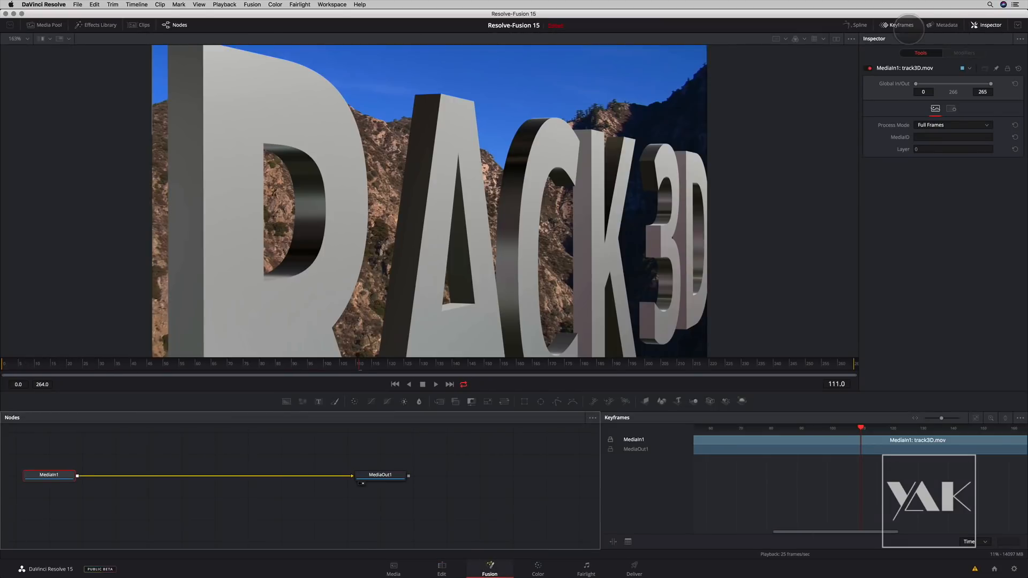
# - Space the MediaIn1 and MediaOut1 nodes apart in the track3D.mov composition
pyautogui.click(900, 25)
pyautogui.moveTo(373, 475); pyautogui.dragTo(579, 498)
pyautogui.moveTo(407, 264)
pyautogui.mouseDown()
pyautogui.moveTo(429, 257)
pyautogui.moveTo(394, 252)
pyautogui.mouseUp()
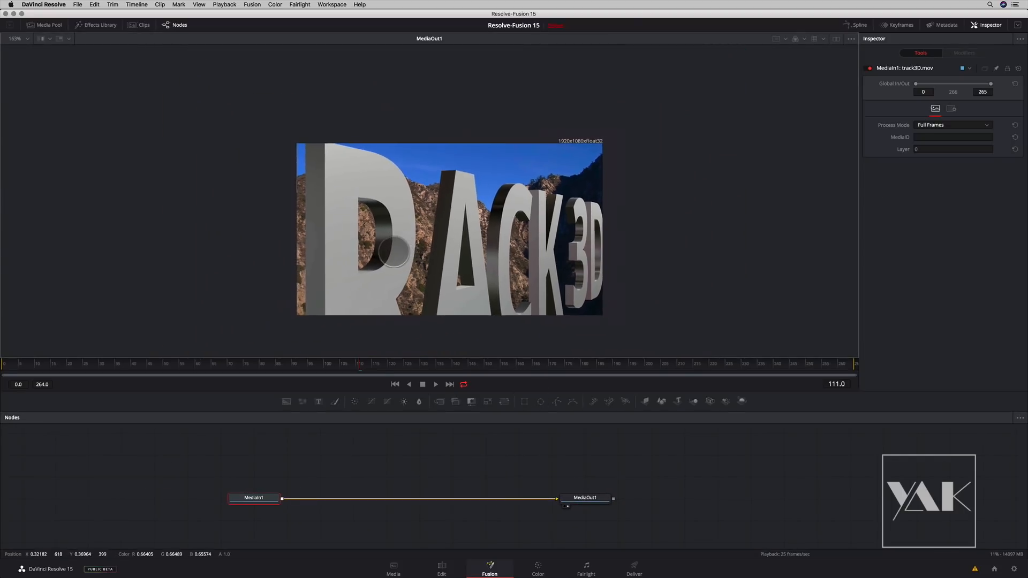
pyautogui.scroll(5, 439, 267)
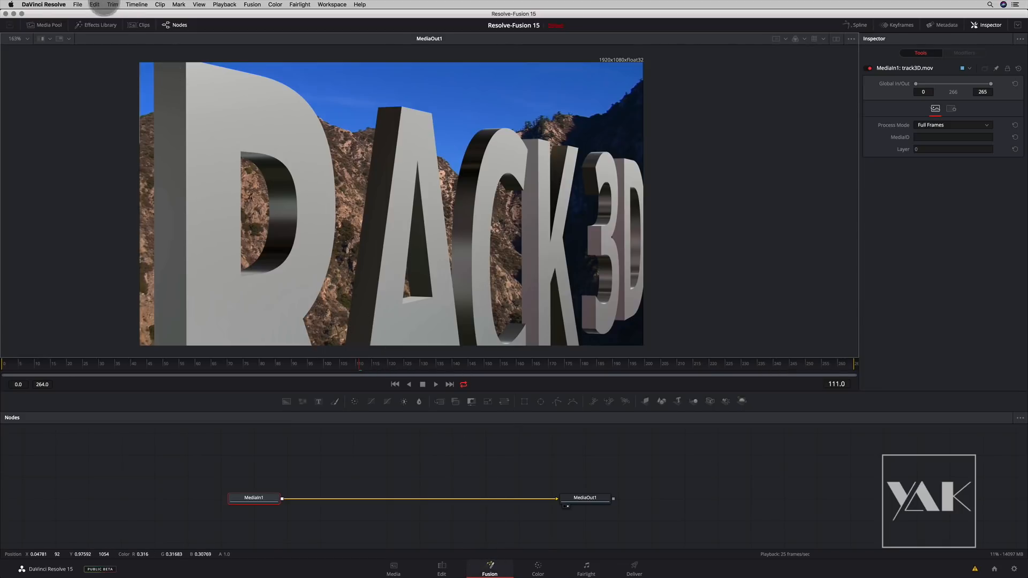
# - Import the Fusion composition track3D.comp from the Desktop and dismiss the unknown-tool warnings
pyautogui.click(74, 4)
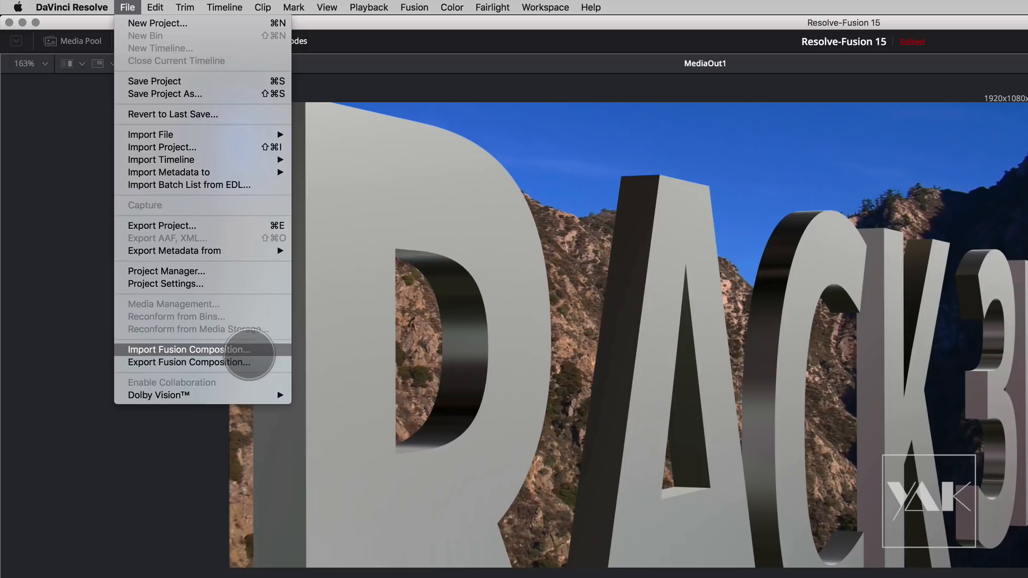
pyautogui.click(249, 350)
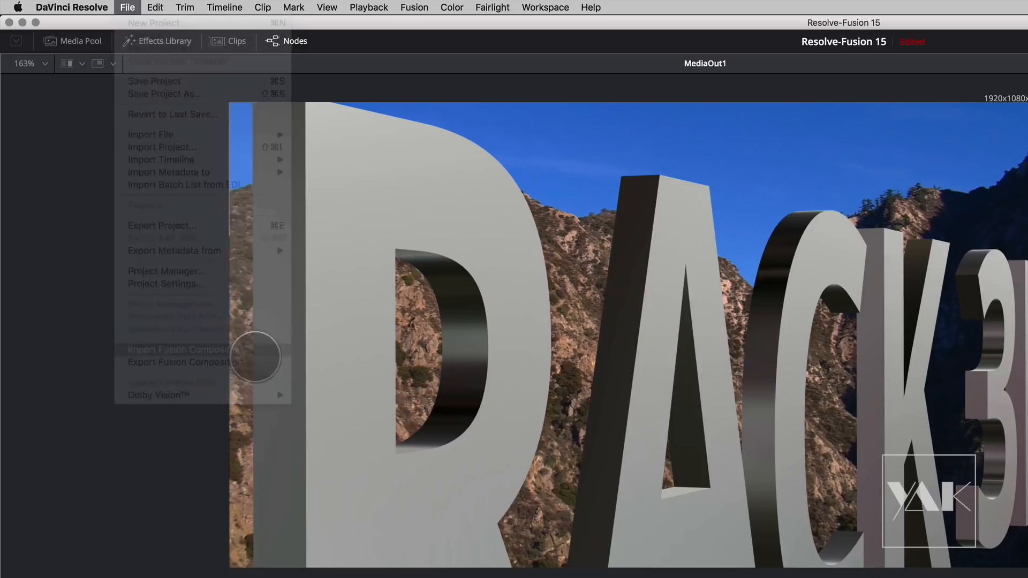
pyautogui.click(668, 261)
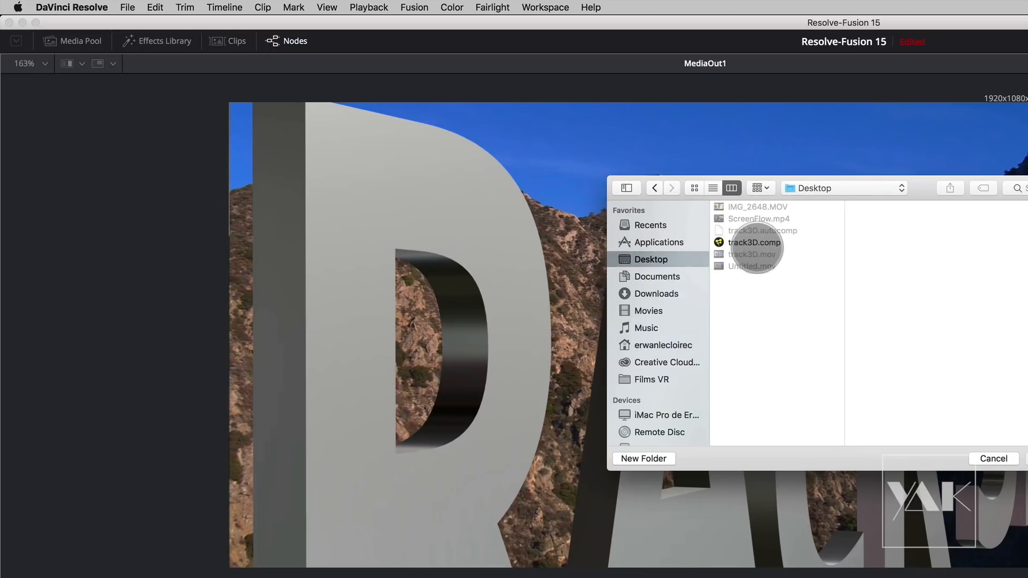
pyautogui.click(757, 245)
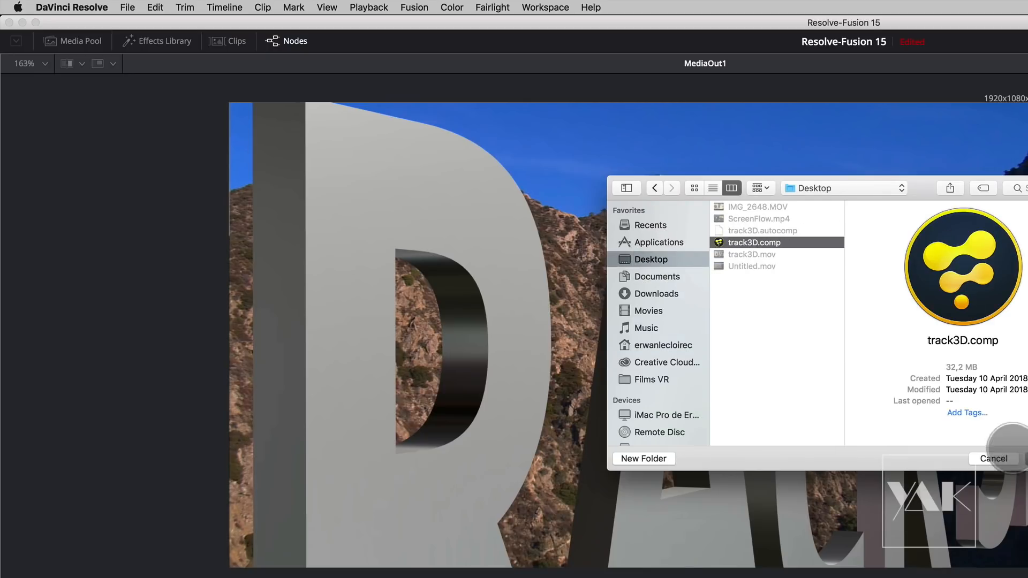
pyautogui.click(749, 328)
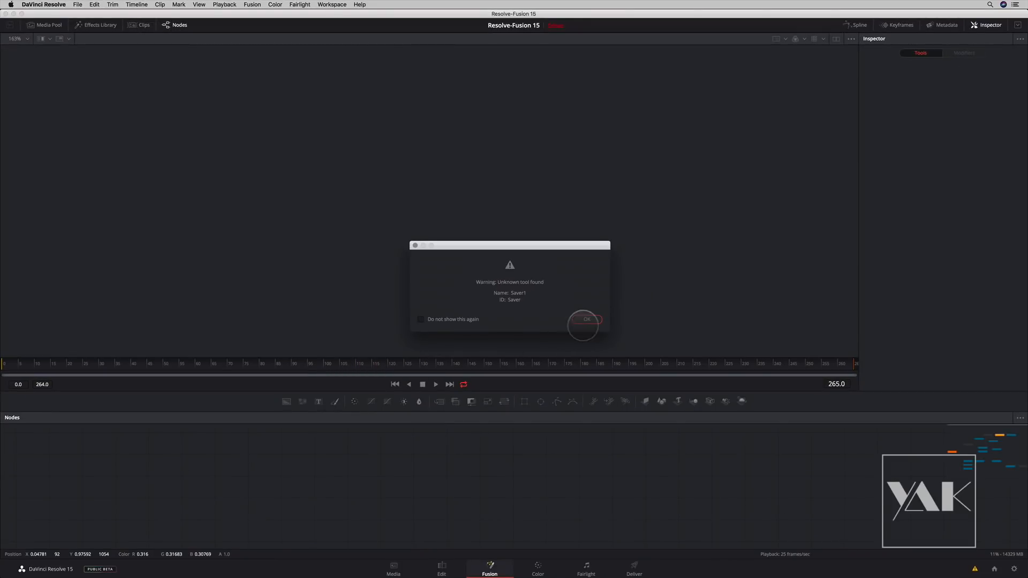
pyautogui.click(586, 319)
pyautogui.click(586, 319)
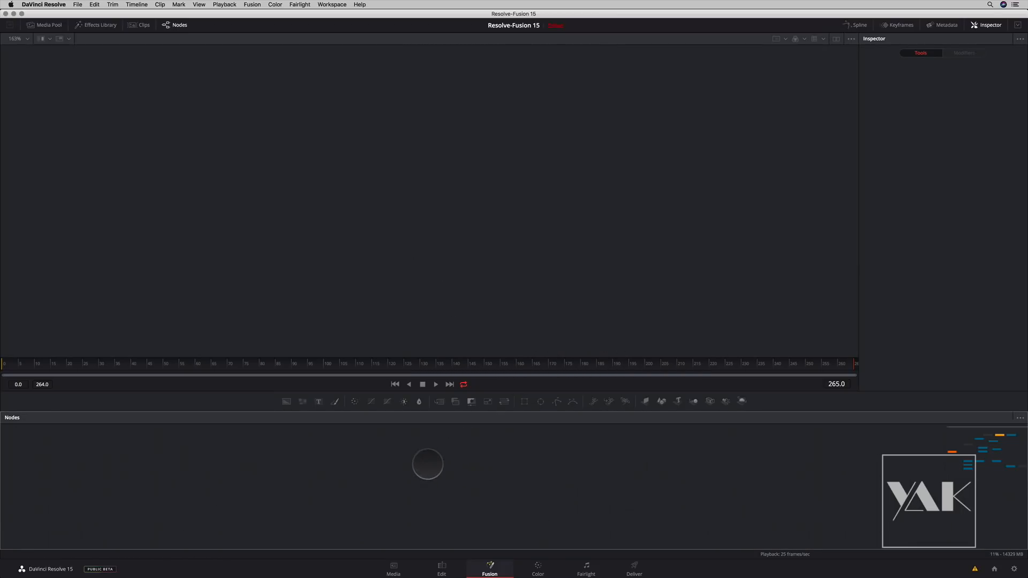
# - Enlarge the node editor to fit the imported composition's whole node graph
pyautogui.moveTo(486, 411); pyautogui.dragTo(486, 308)
pyautogui.moveTo(456, 441); pyautogui.dragTo(418, 379)
pyautogui.moveTo(319, 402); pyautogui.dragTo(300, 368)
pyautogui.moveTo(406, 464)
pyautogui.mouseDown()
pyautogui.moveTo(392, 455)
pyautogui.moveTo(409, 478)
pyautogui.mouseUp()
# - Move the Loader1 node slightly up and away from its neighbours, and delete the Saver1 node
pyautogui.click(340, 395)
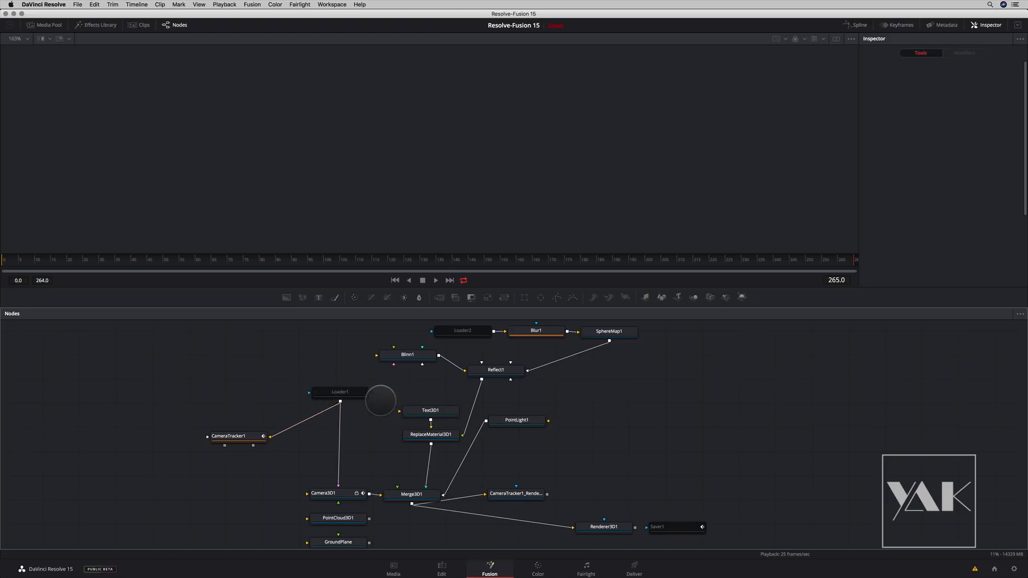
pyautogui.moveTo(343, 393); pyautogui.dragTo(331, 389)
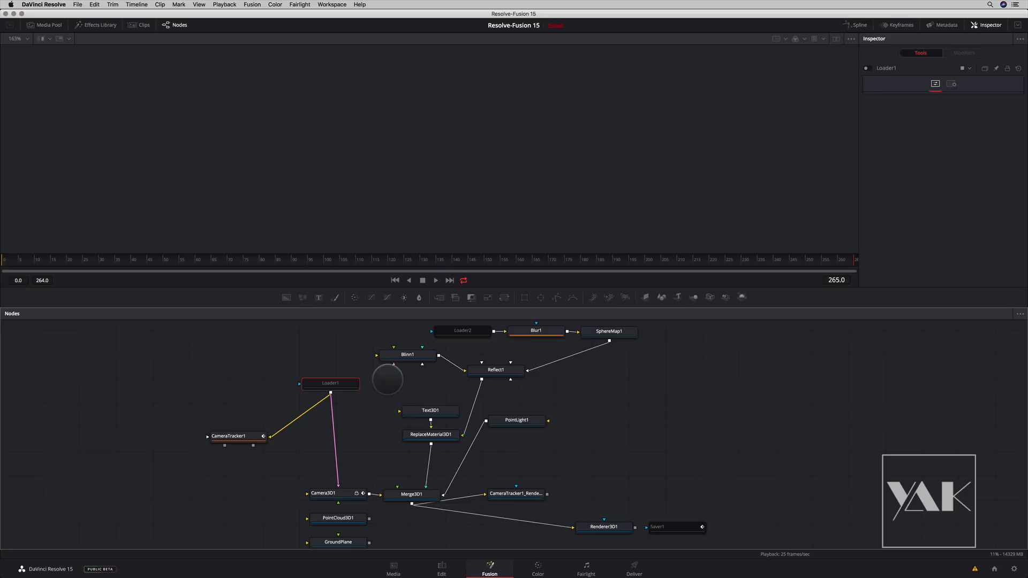
pyautogui.click(674, 525)
pyautogui.press('Delete')
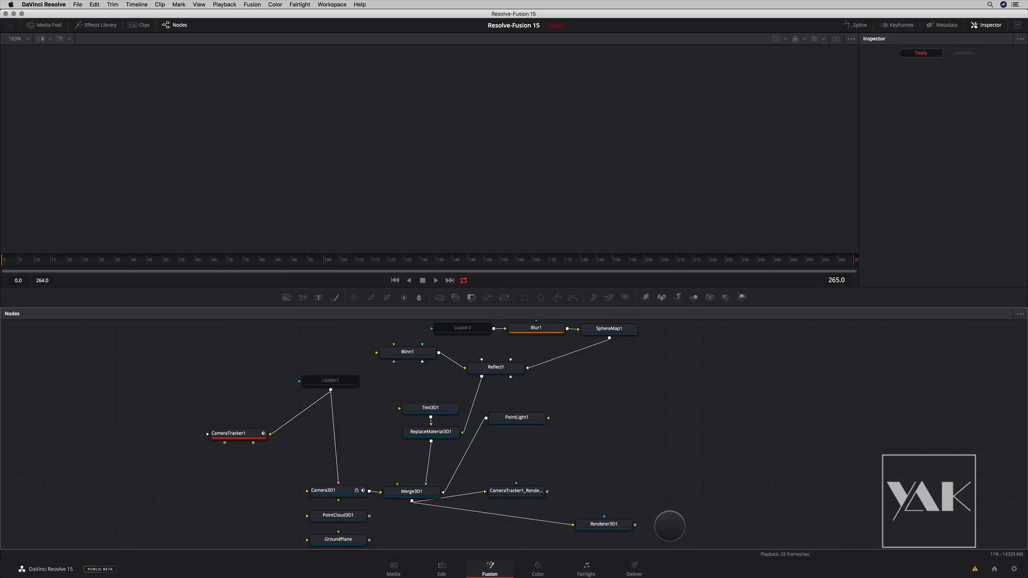
# - Add the Untitled.mov clip to the node graph as a new media input above the Loader1 node
pyautogui.scroll(3, 466, 370)
pyautogui.click(474, 366)
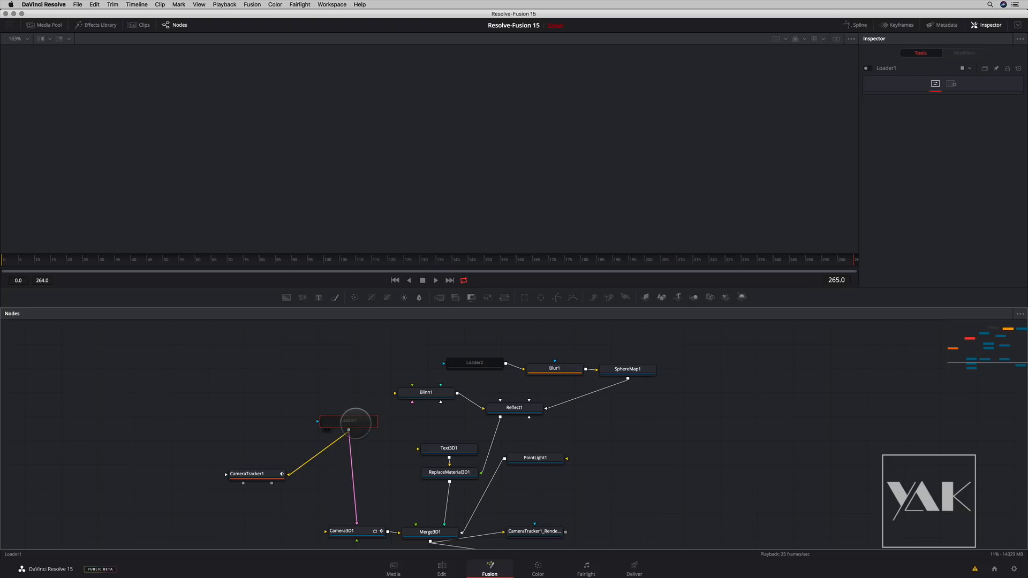
pyautogui.click(49, 24)
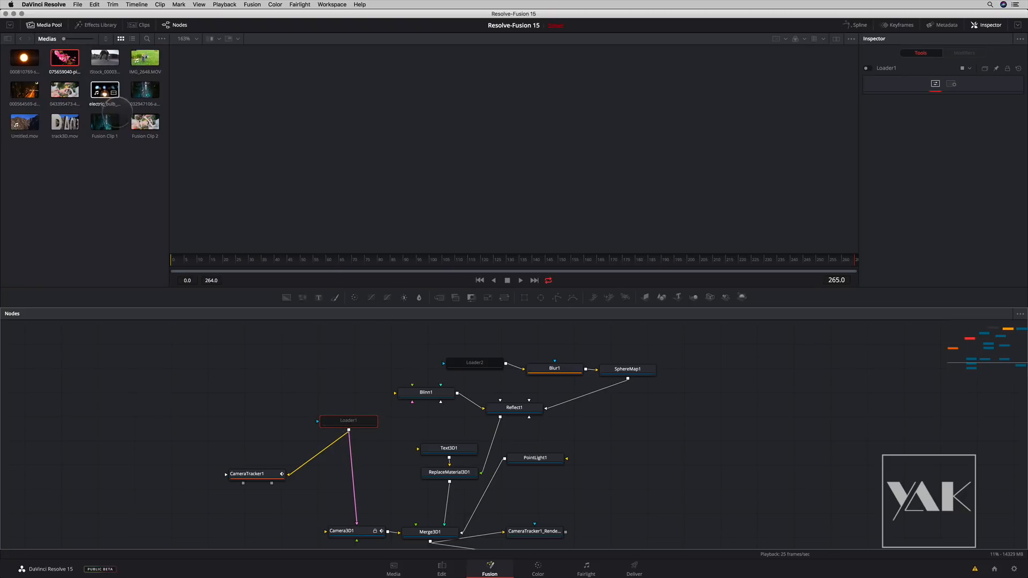
pyautogui.moveTo(25, 123); pyautogui.dragTo(300, 361)
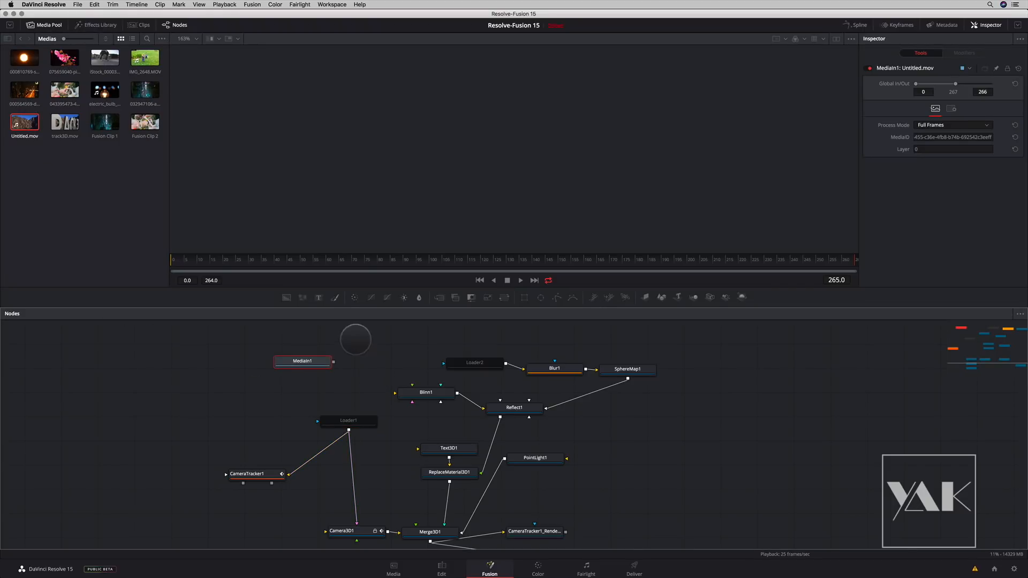
# - Delete the Loader2 node and connect the MediaIn1 output to the Blur1 input in its place
pyautogui.click(481, 364)
pyautogui.press('Delete')
pyautogui.moveTo(333, 361); pyautogui.dragTo(524, 369)
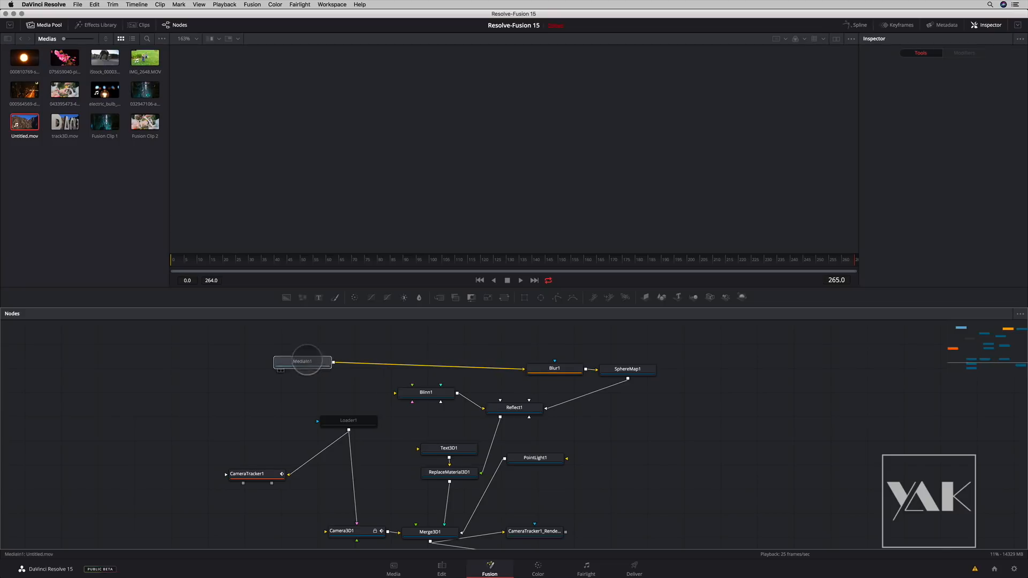
# - View the MediaIn1, Blur1 and SphereMap1 nodes one after another to check the reflection source
pyautogui.press('1')
pyautogui.click(555, 368)
pyautogui.press('1')
pyautogui.click(627, 369)
pyautogui.press('1')
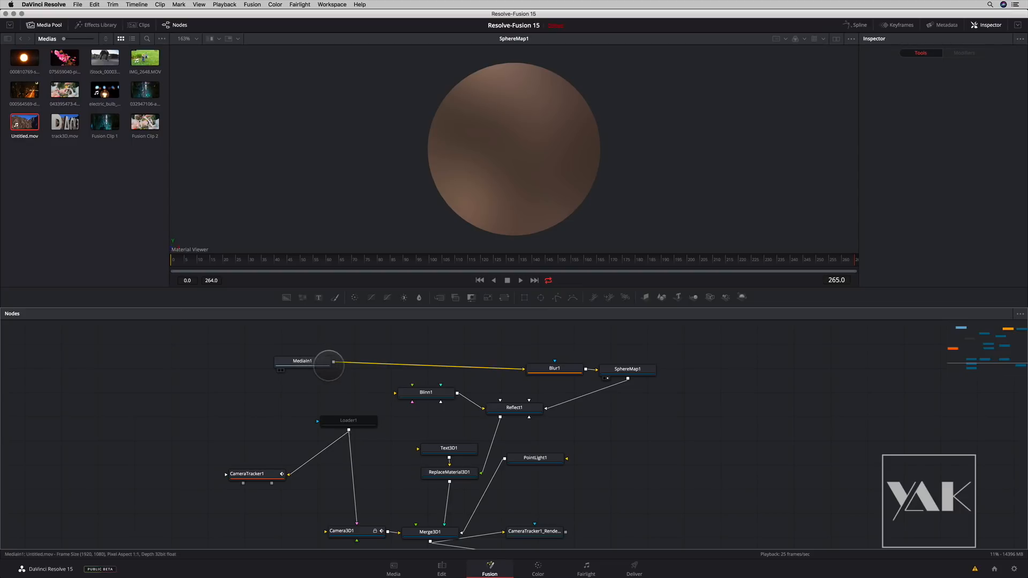
# - Connect MediaIn1 to CameraTracker1 and to Camera3D1's image input, and delete the Loader1 node
pyautogui.moveTo(332, 362); pyautogui.dragTo(289, 475)
pyautogui.moveTo(334, 363); pyautogui.dragTo(356, 526)
pyautogui.click(355, 422)
pyautogui.press('Delete')
# - Display the Merge3D1 scene in a larger viewer, with the Inspector and Media Pool hidden
pyautogui.scroll(-3, 410, 468)
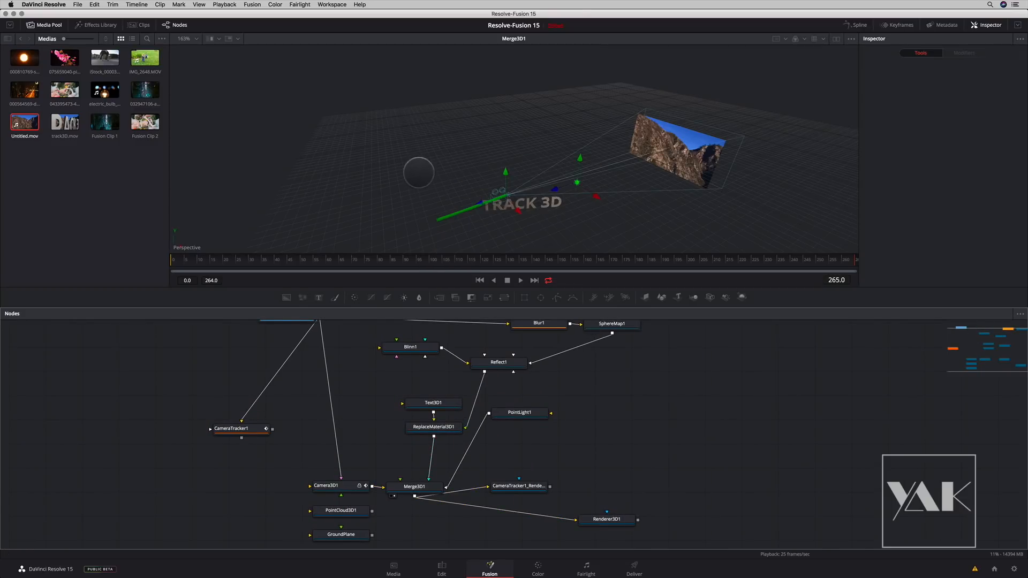
pyautogui.moveTo(527, 193); pyautogui.dragTo(515, 225)
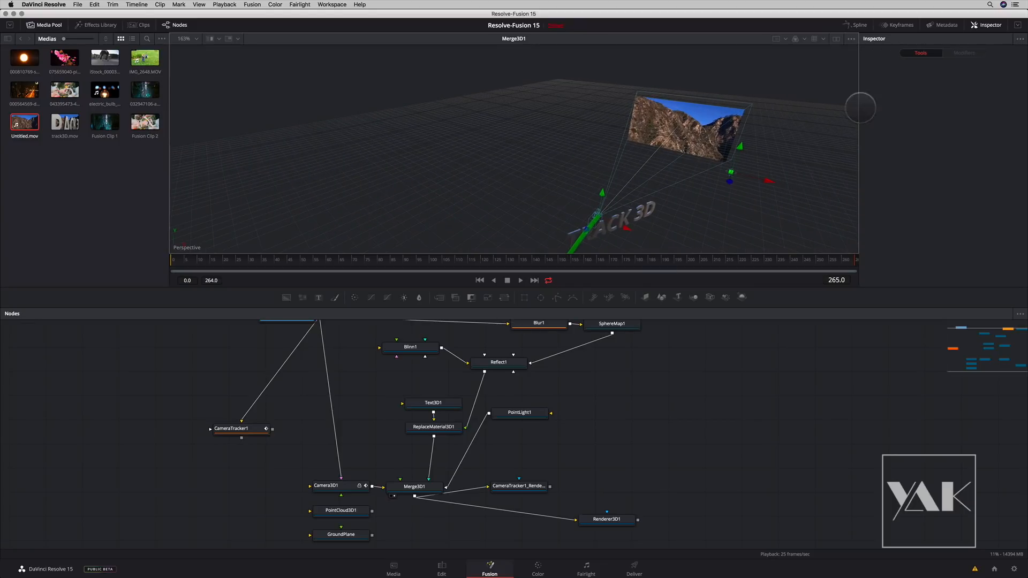
pyautogui.click(985, 25)
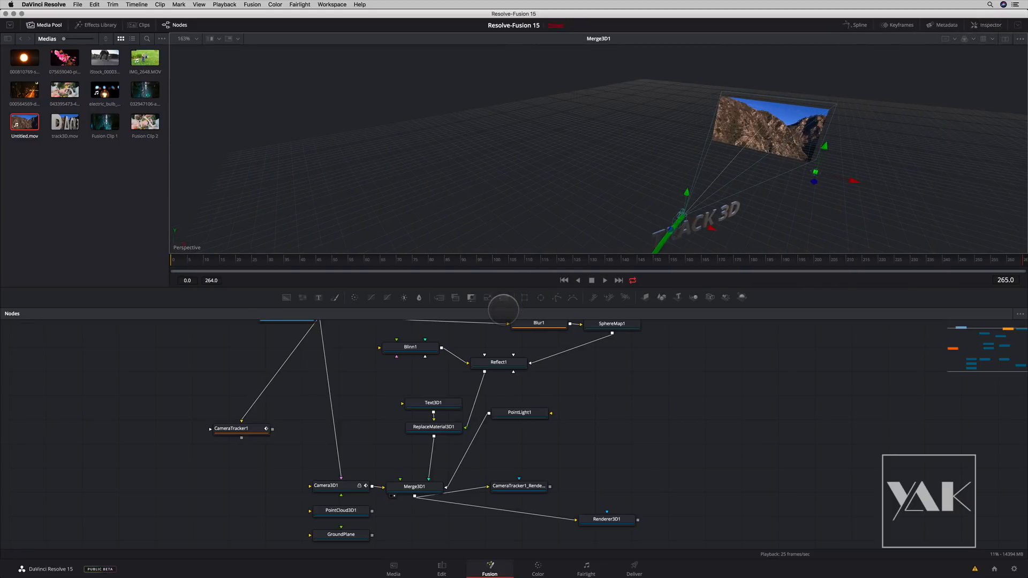
pyautogui.click(46, 25)
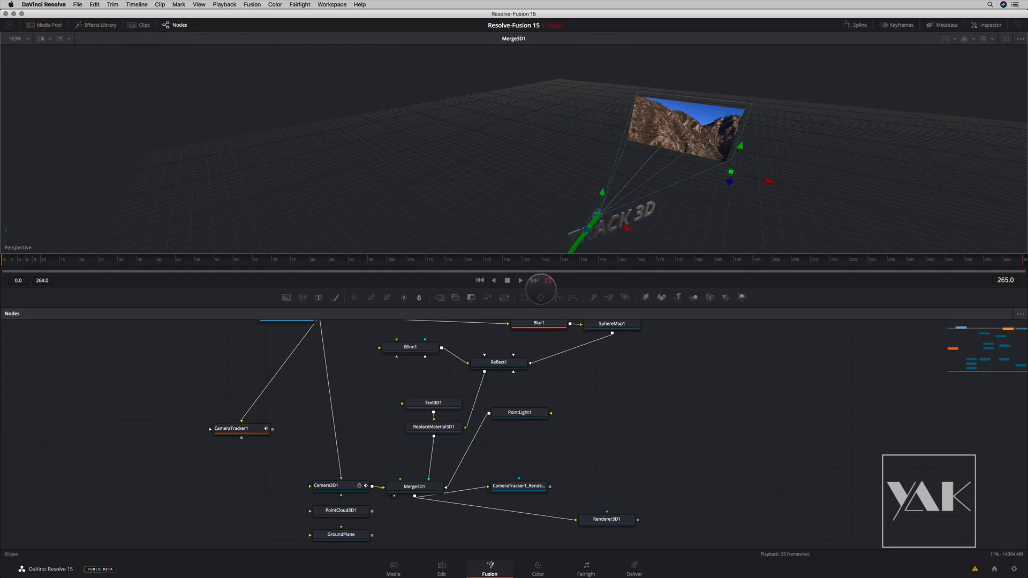
pyautogui.moveTo(533, 290); pyautogui.dragTo(557, 416)
pyautogui.moveTo(538, 238); pyautogui.dragTo(463, 232)
pyautogui.moveTo(394, 507); pyautogui.dragTo(387, 409)
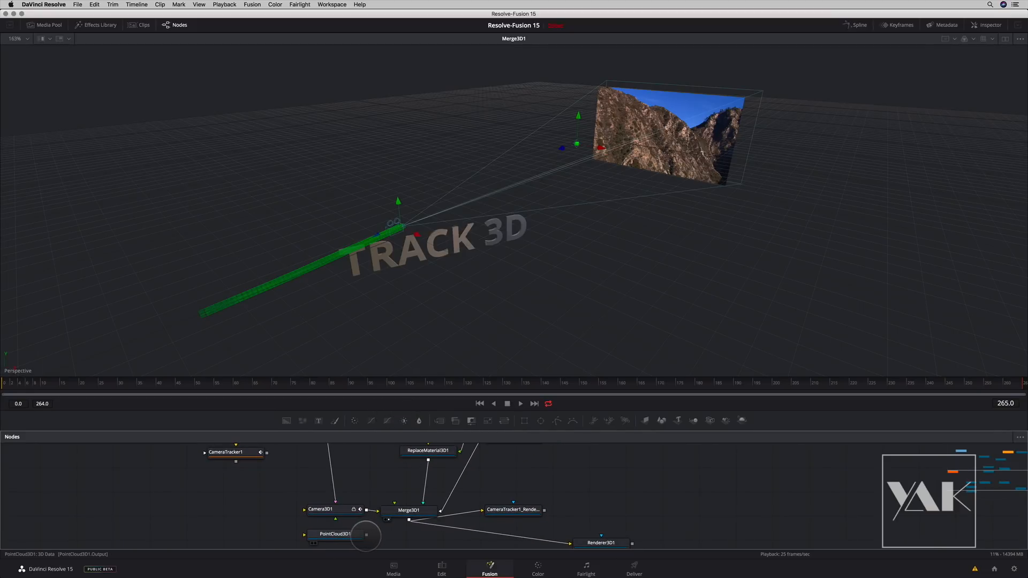
# - Temporarily connect PointCloud3D1 to Merge3D1 to inspect the tracked points in the scene, and disconnect it again
pyautogui.moveTo(367, 534); pyautogui.dragTo(396, 520)
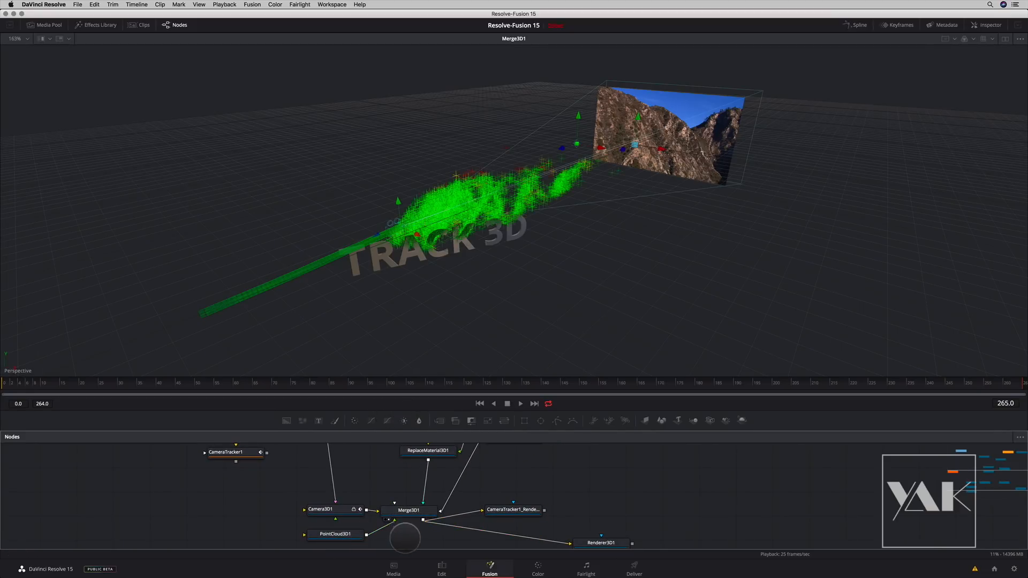
pyautogui.moveTo(448, 278)
pyautogui.mouseDown()
pyautogui.moveTo(468, 259)
pyautogui.moveTo(452, 263)
pyautogui.moveTo(452, 282)
pyautogui.mouseUp()
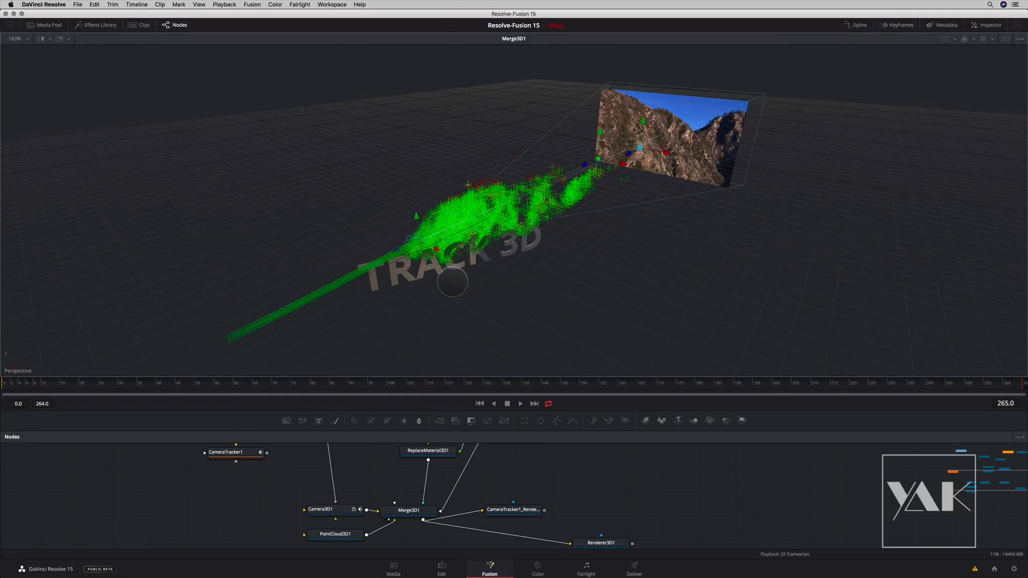
pyautogui.click(383, 527)
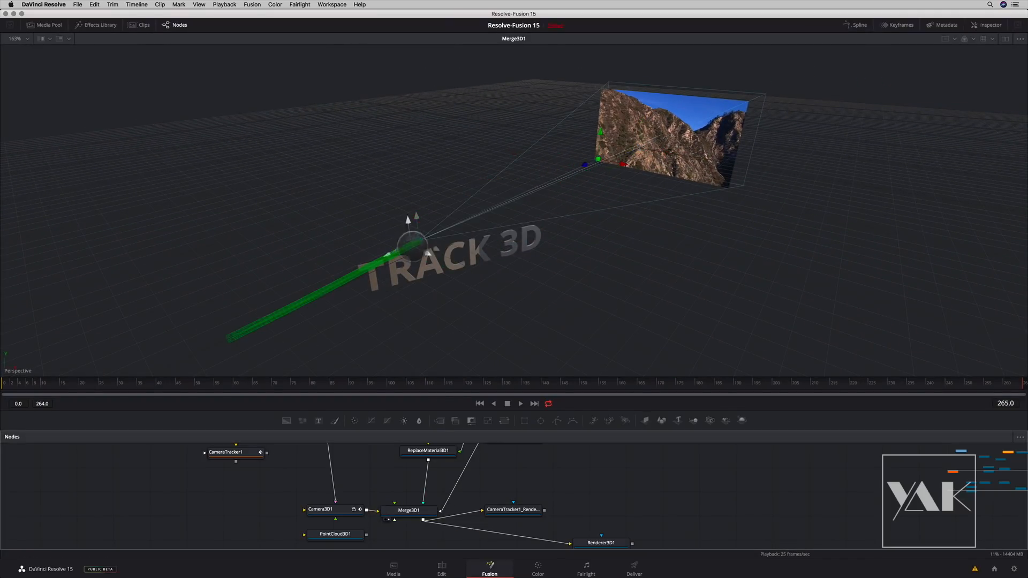
# - Examine the 3D scene from different angles while scrubbing to frame 225 to follow the tracked camera's movement
pyautogui.moveTo(429, 298); pyautogui.dragTo(480, 267)
pyautogui.scroll(5, 420, 303)
pyautogui.scroll(-3, 420, 304)
pyautogui.moveTo(11, 382); pyautogui.dragTo(871, 322)
pyautogui.moveTo(761, 242); pyautogui.dragTo(783, 86)
# - Show Renderer3D1 in the viewer and scrub through the rendered shot, ending at frame 0
pyautogui.moveTo(272, 466); pyautogui.dragTo(273, 428)
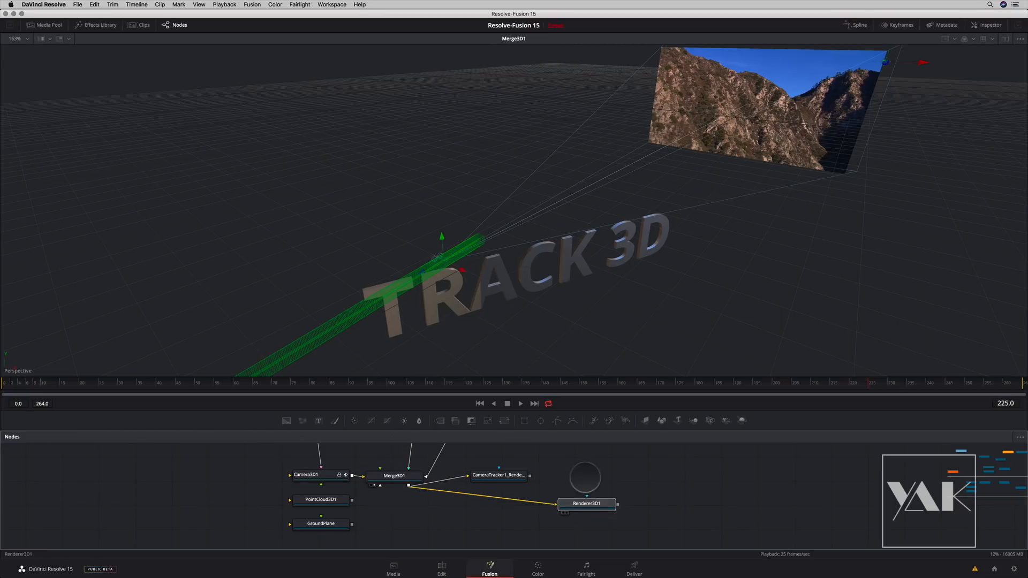
pyautogui.moveTo(586, 508); pyautogui.dragTo(569, 314)
pyautogui.moveTo(484, 381); pyautogui.dragTo(122, 378)
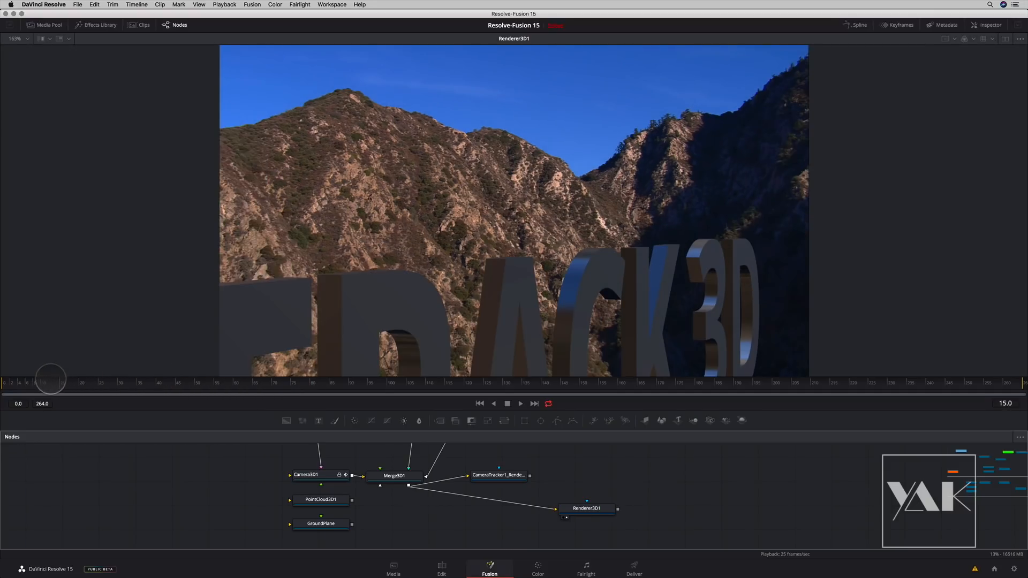
pyautogui.moveTo(8, 376); pyautogui.dragTo(134, 387)
pyautogui.moveTo(319, 399); pyautogui.dragTo(2, 399)
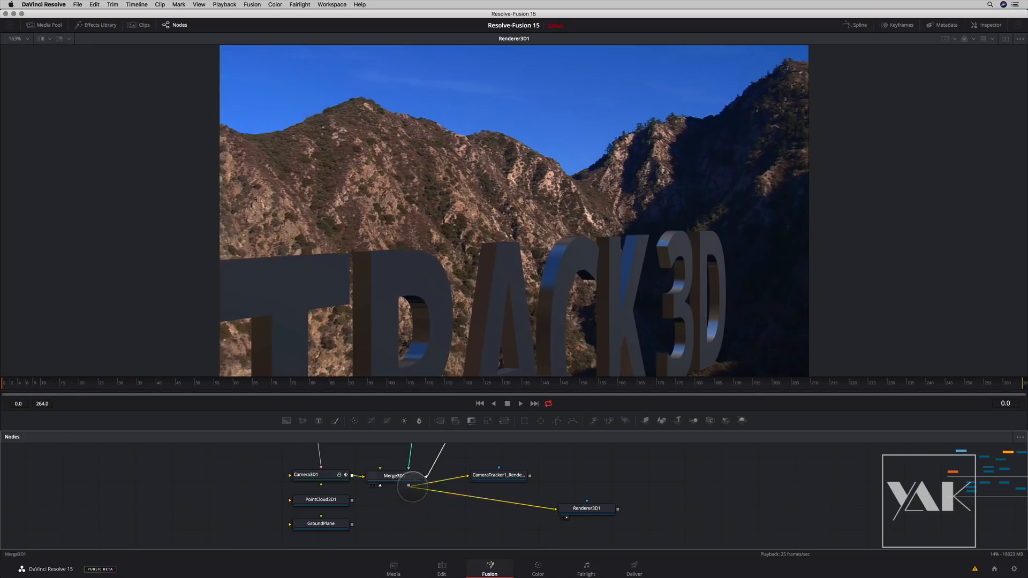
# - Replace the Text3D1 node's styled text with FUSION
pyautogui.moveTo(419, 497); pyautogui.dragTo(411, 543)
pyautogui.moveTo(370, 482); pyautogui.dragTo(367, 546)
pyautogui.click(398, 507)
pyautogui.click(987, 25)
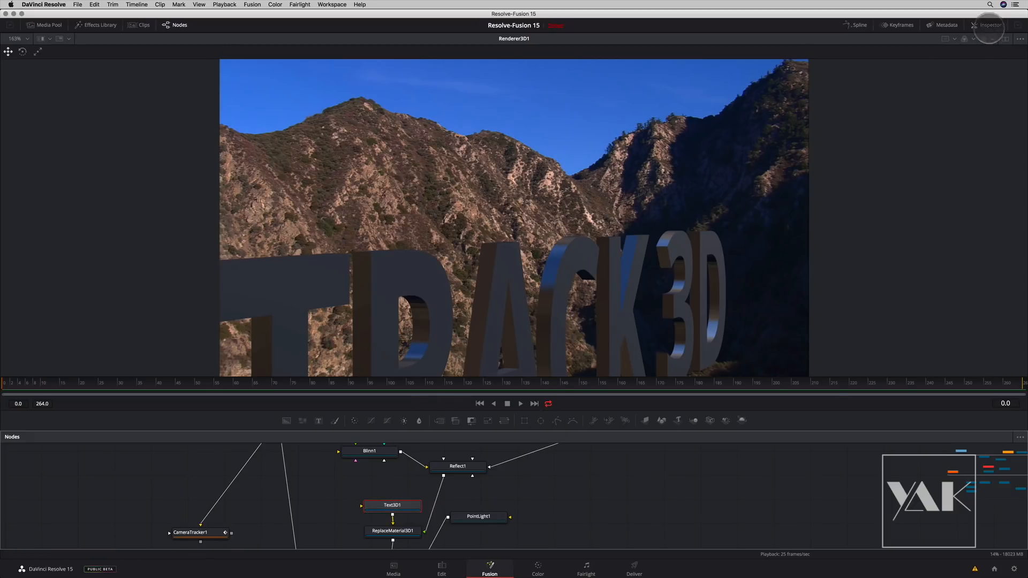
pyautogui.click(937, 118)
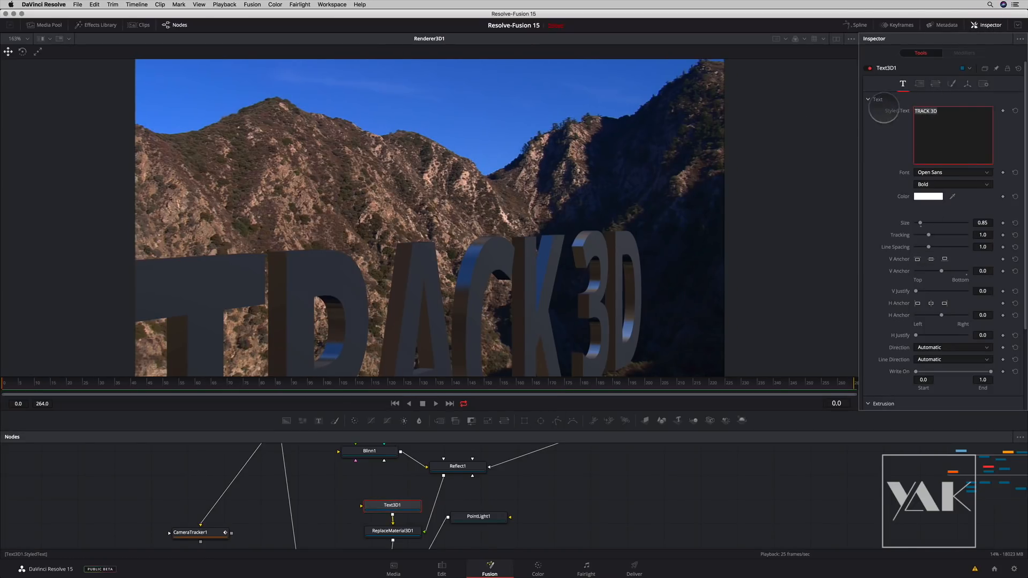
pyautogui.write('FUSION')
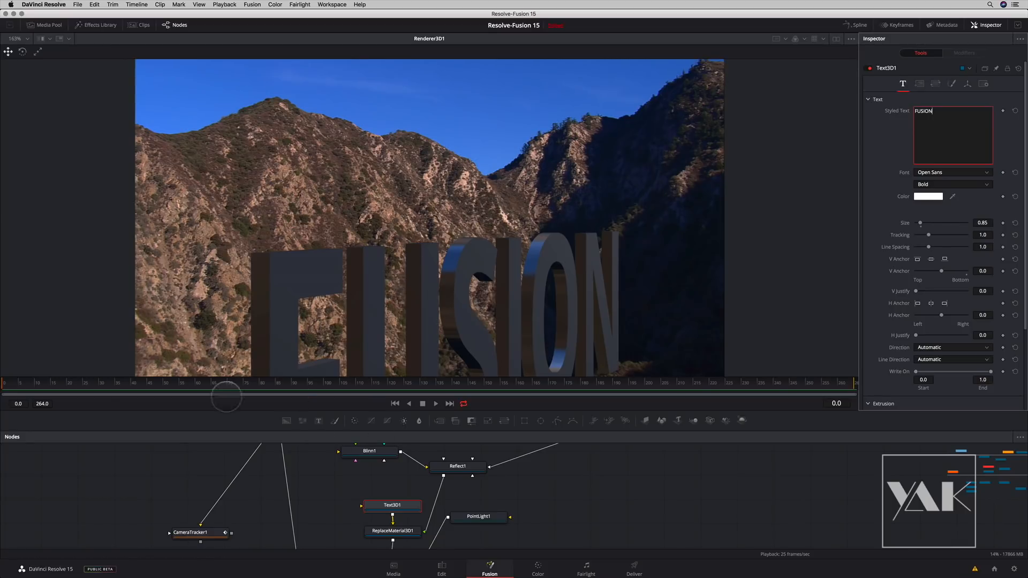
# - Scrub the render to check the new text, return to frame 0, and shift the Text3D1 node slightly aside
pyautogui.moveTo(41, 382); pyautogui.dragTo(217, 384)
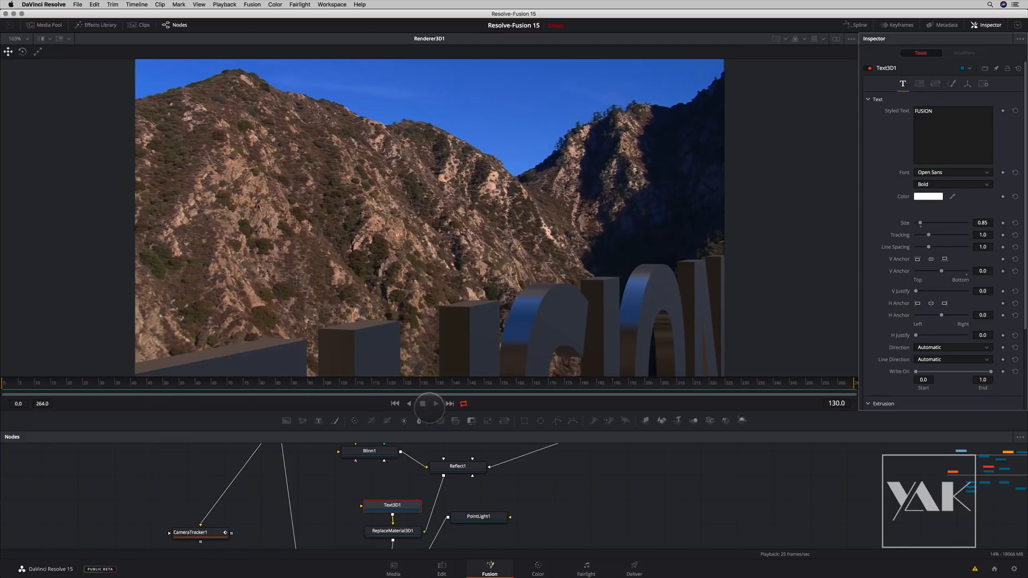
pyautogui.moveTo(412, 378); pyautogui.dragTo(4, 381)
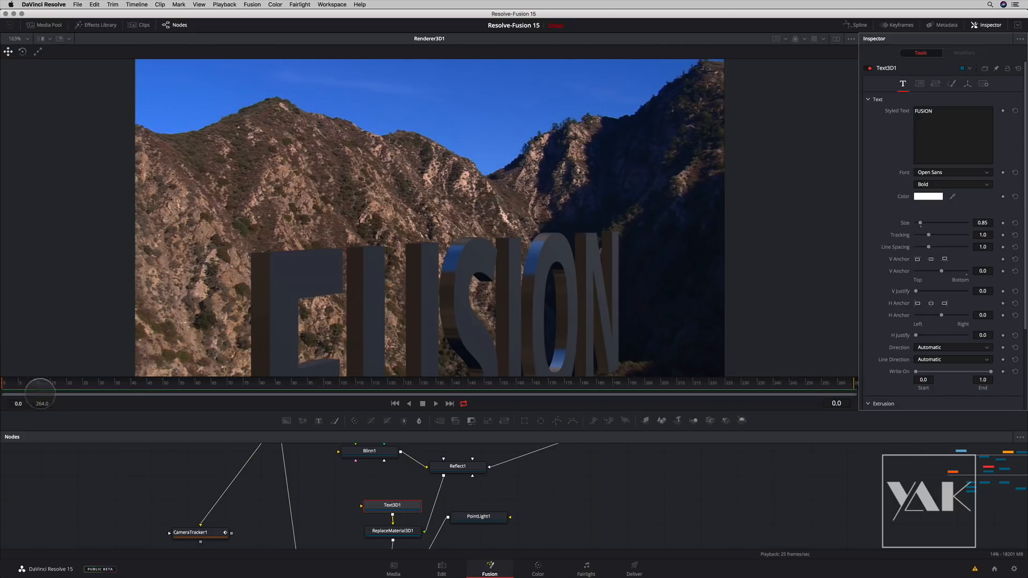
pyautogui.moveTo(589, 482); pyautogui.dragTo(551, 492)
pyautogui.moveTo(353, 514); pyautogui.dragTo(338, 507)
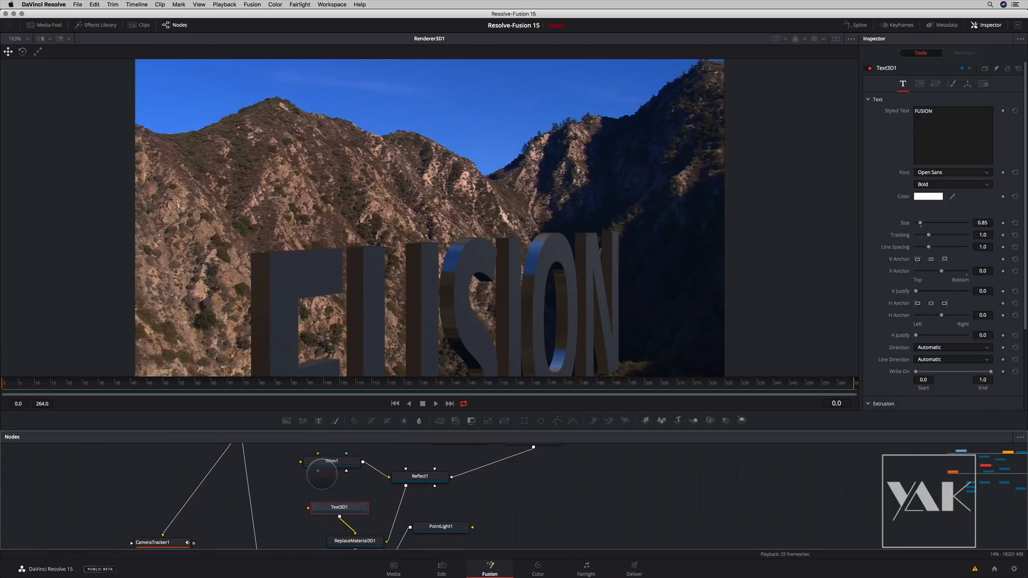
# - Load the Viper FBX model from the 3D/Viper bin into the viewer and hide the Media Pool
pyautogui.click(49, 24)
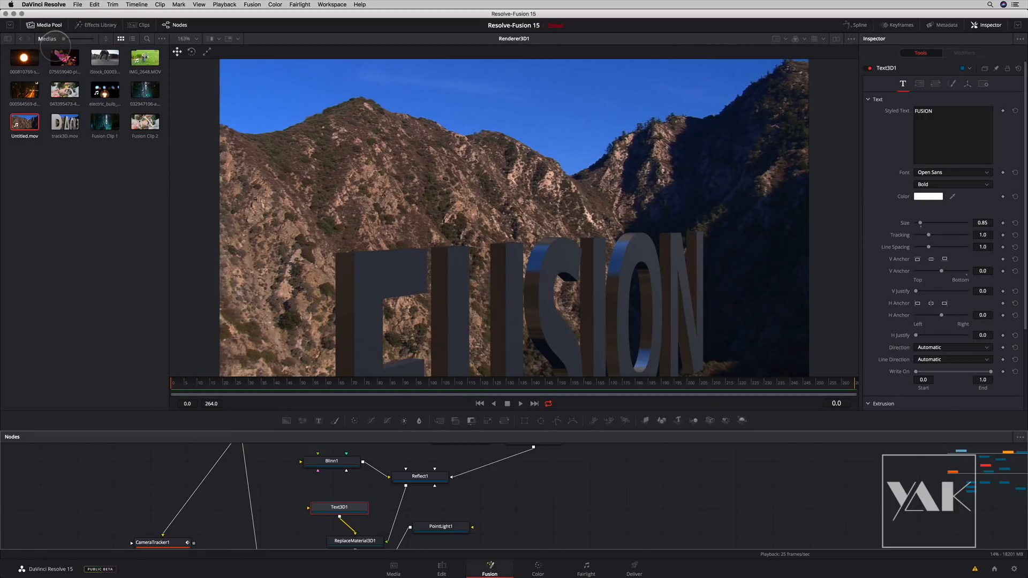
pyautogui.click(23, 52)
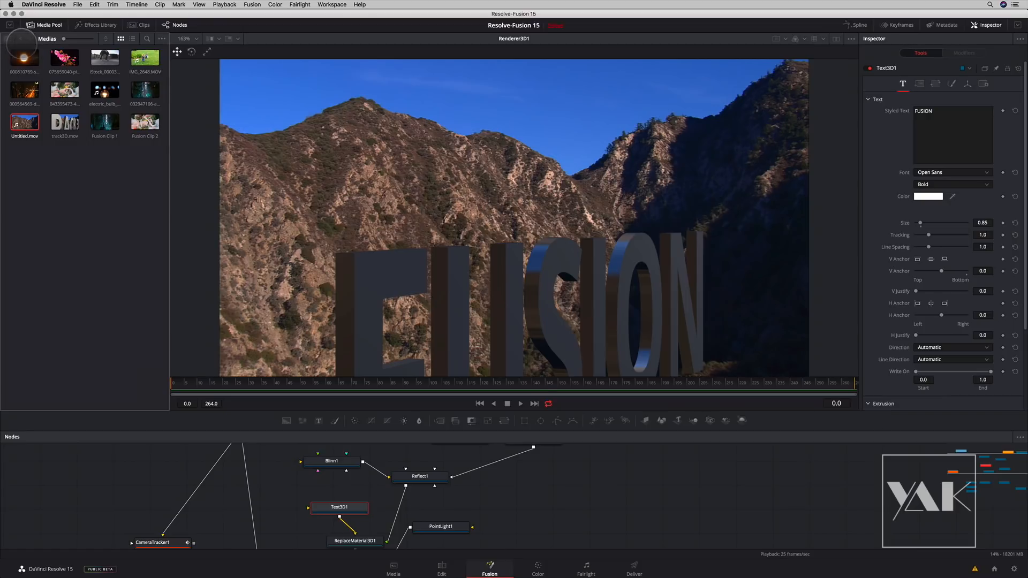
pyautogui.click(20, 39)
pyautogui.click(8, 39)
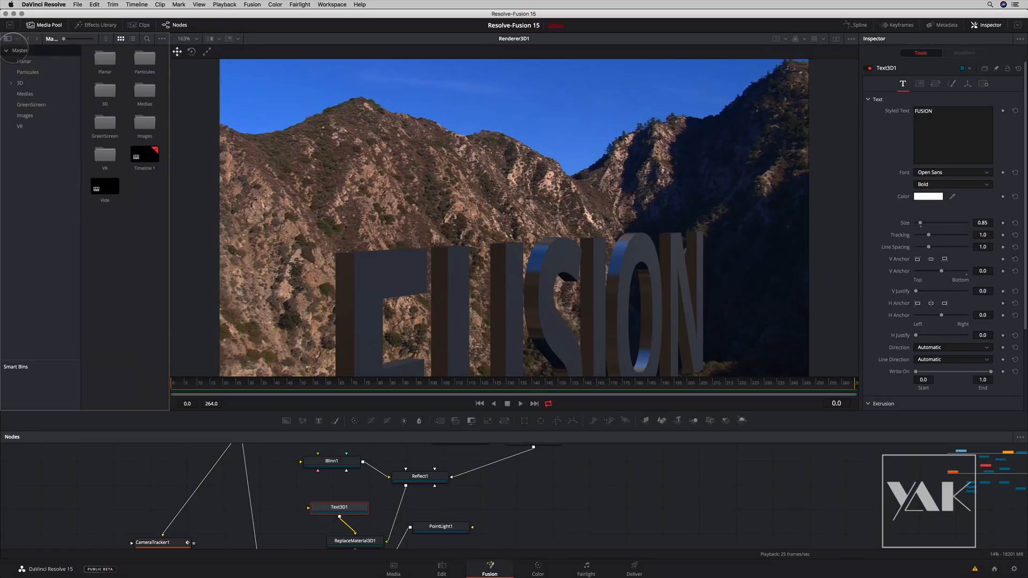
pyautogui.click(21, 84)
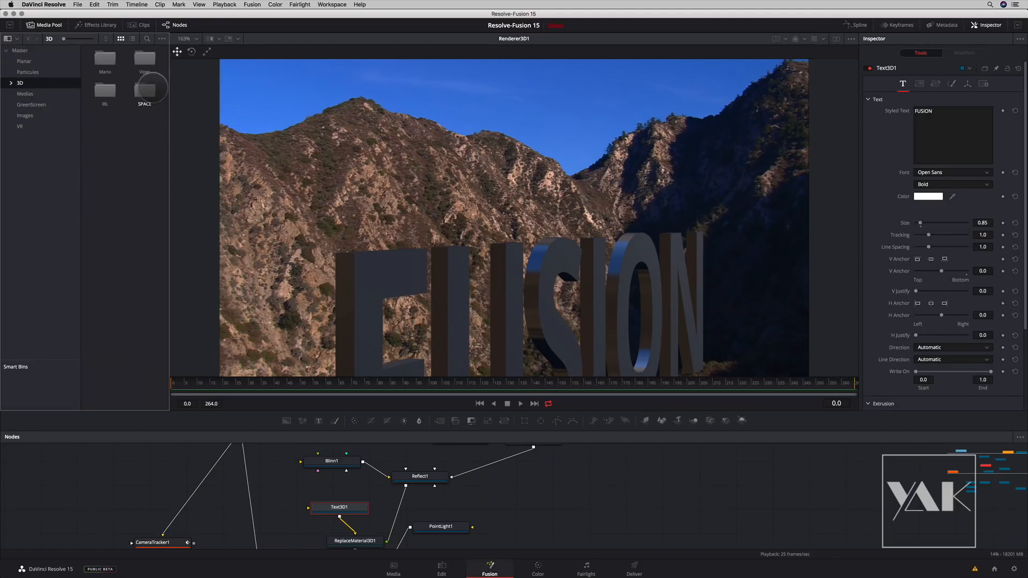
pyautogui.doubleClick(145, 57)
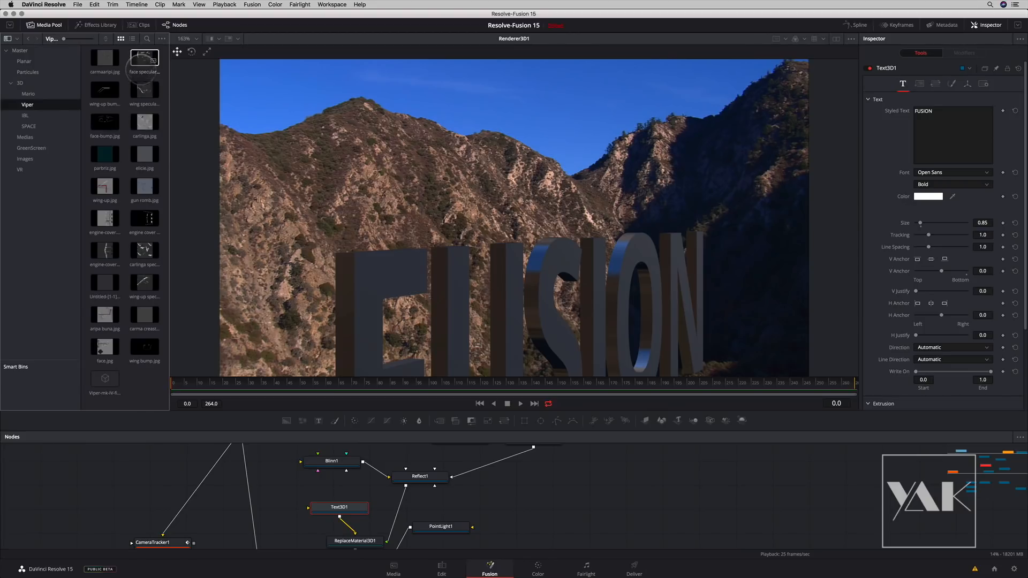
pyautogui.moveTo(104, 378); pyautogui.dragTo(404, 260)
pyautogui.click(44, 25)
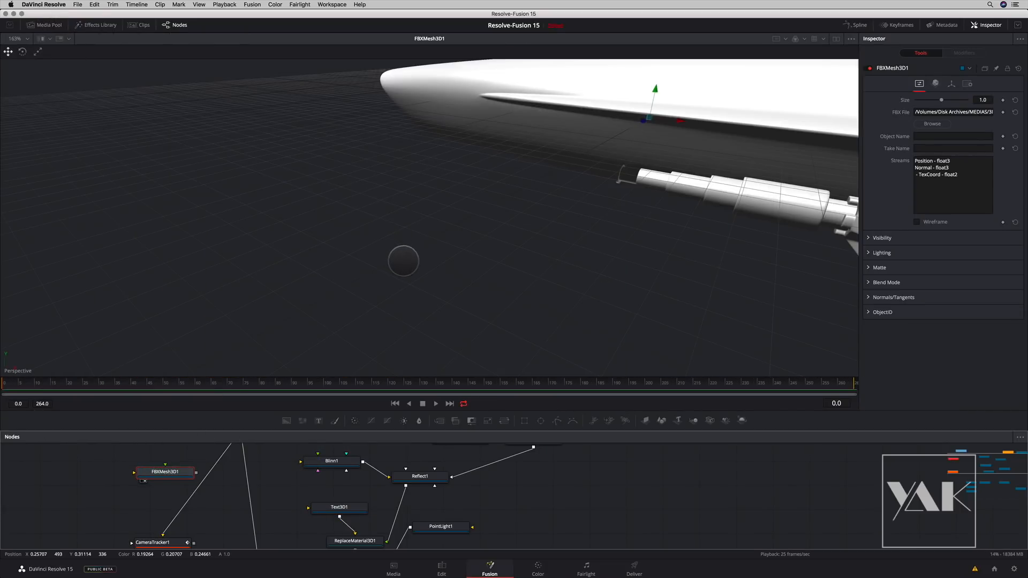
# - Turn off Lighting in the viewer's 3D options while the whole Viper model is in view
pyautogui.moveTo(493, 253); pyautogui.dragTo(458, 265)
pyautogui.scroll(5, 458, 265)
pyautogui.moveTo(393, 221); pyautogui.dragTo(297, 177)
pyautogui.rightClick(700, 294)
pyautogui.moveTo(752, 303)
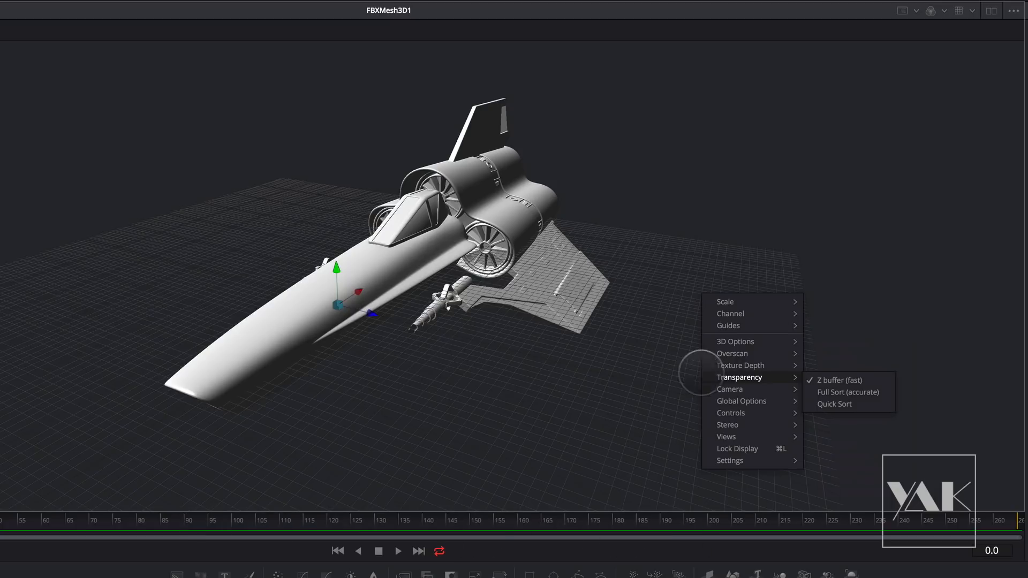
pyautogui.moveTo(755, 341)
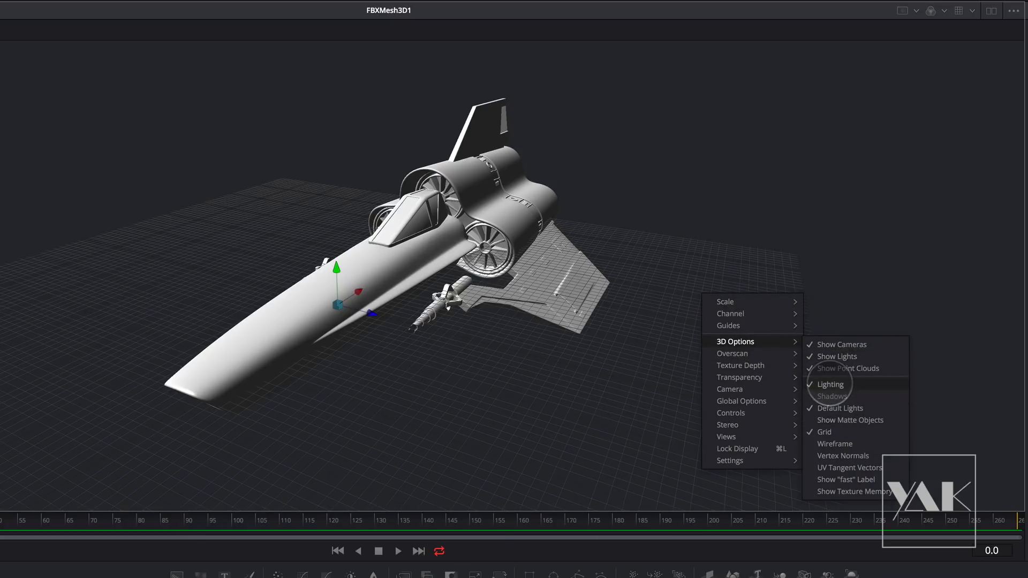
pyautogui.click(830, 384)
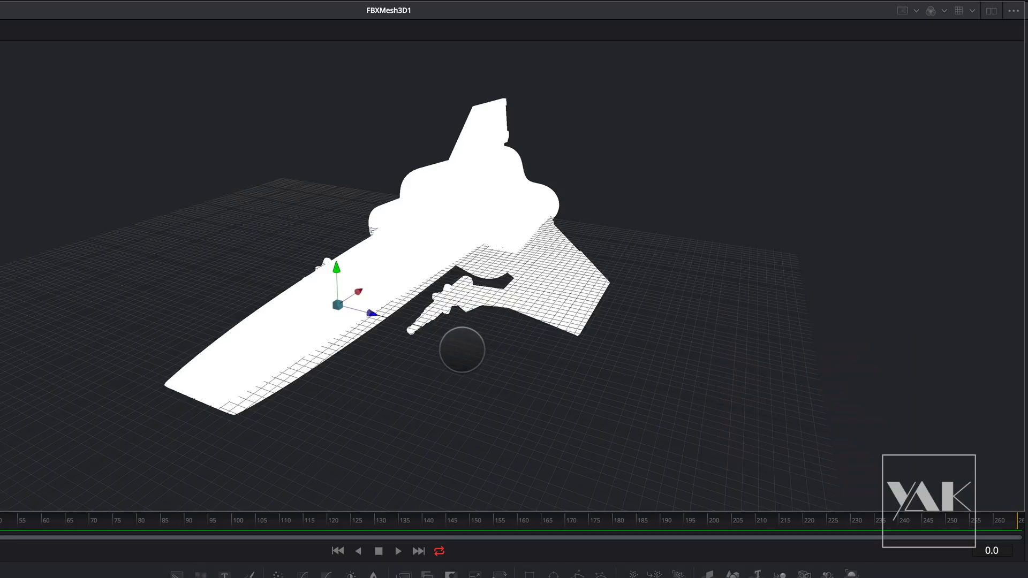
# - Turn Lighting back on in the viewer's 3D options for the Viper model
pyautogui.rightClick(455, 356)
pyautogui.rightClick(433, 317)
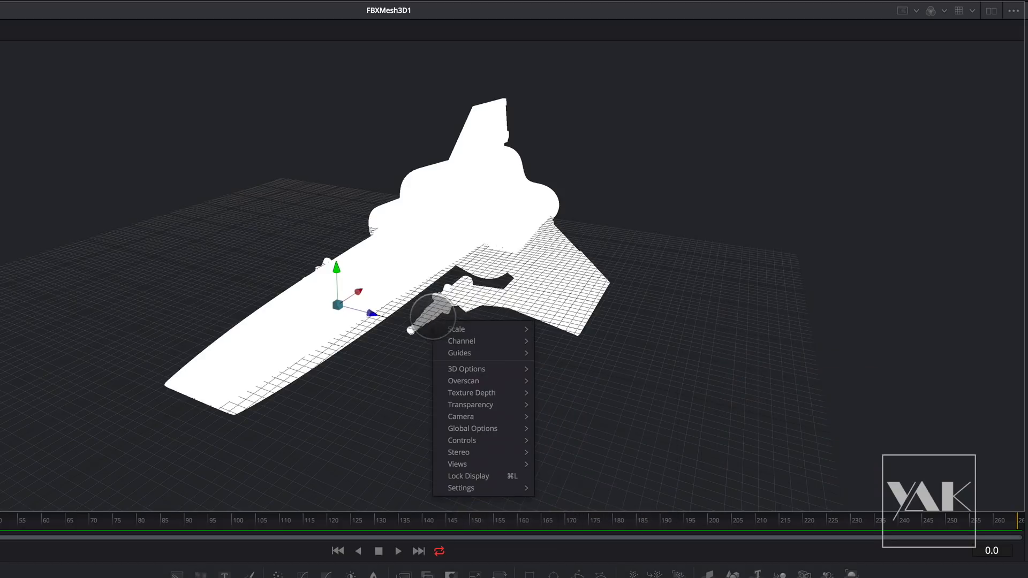
pyautogui.click(649, 370)
pyautogui.moveTo(645, 372); pyautogui.dragTo(611, 356)
pyautogui.rightClick(611, 356)
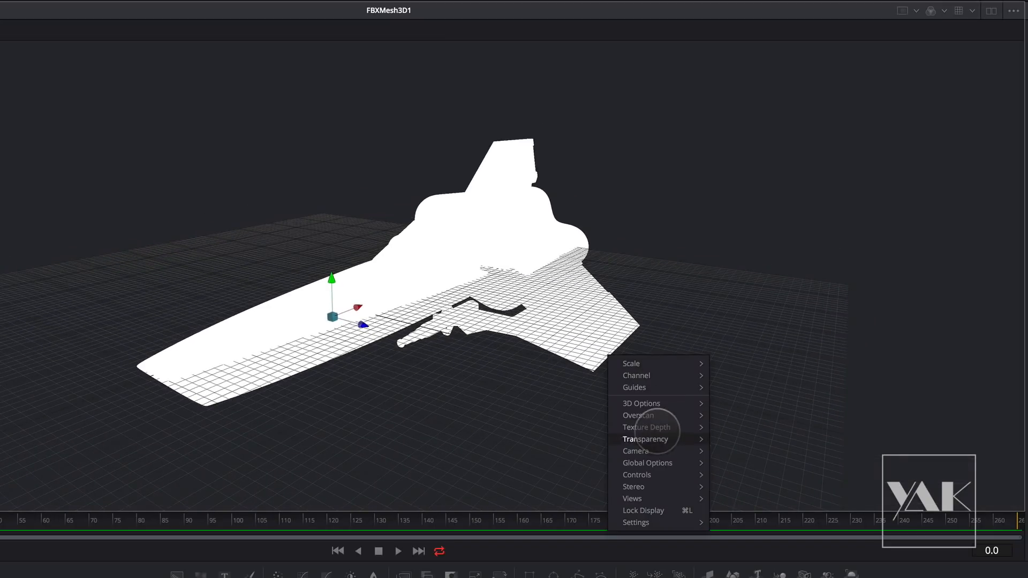
pyautogui.moveTo(653, 403)
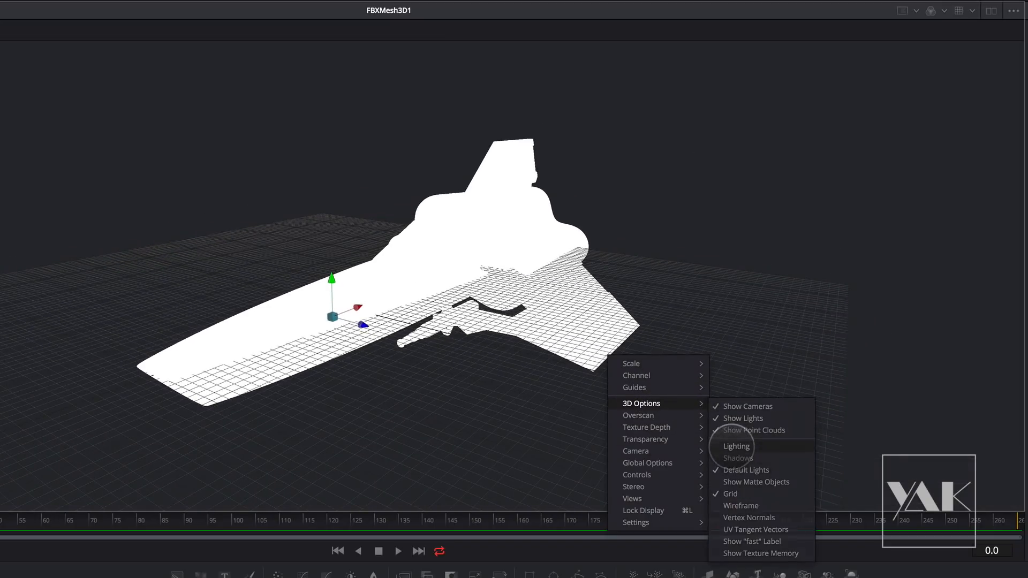
pyautogui.click(733, 446)
# - Place the FBXMesh3D1 node beside Text3D1 and connect it to ReplaceMaterial3D1 in place of the text
pyautogui.rightClick(491, 351)
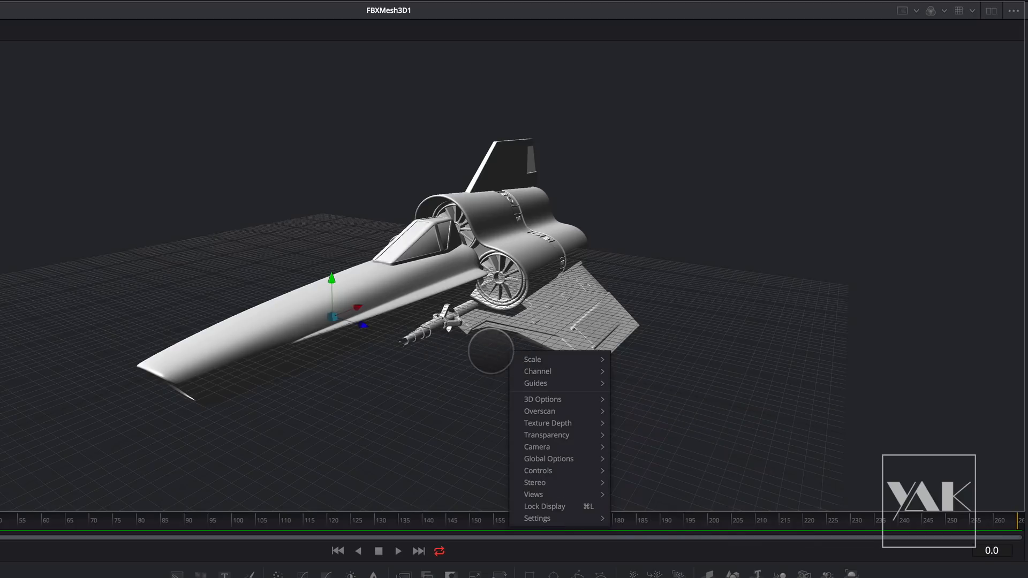
pyautogui.click(309, 491)
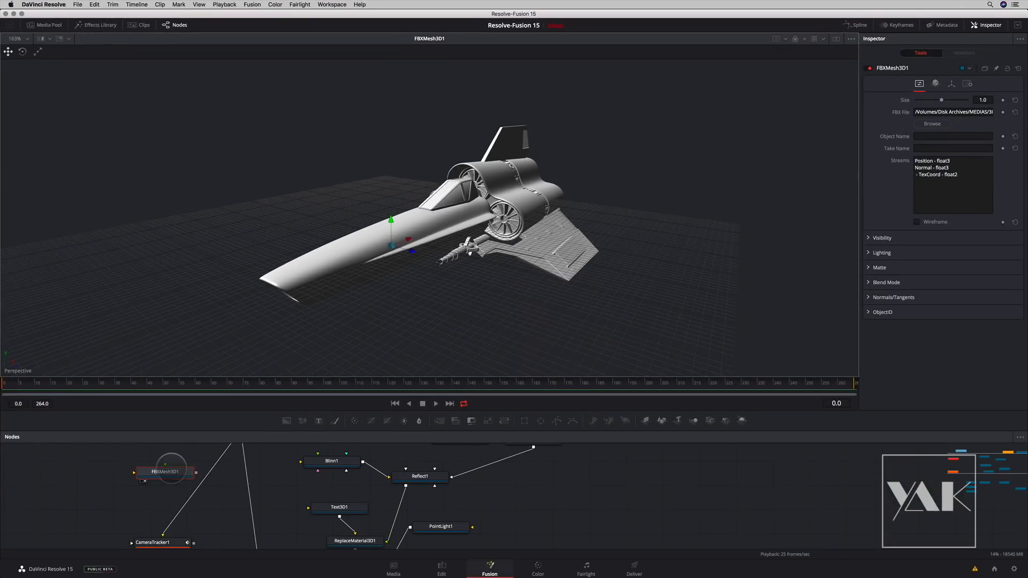
pyautogui.moveTo(170, 469); pyautogui.dragTo(308, 491)
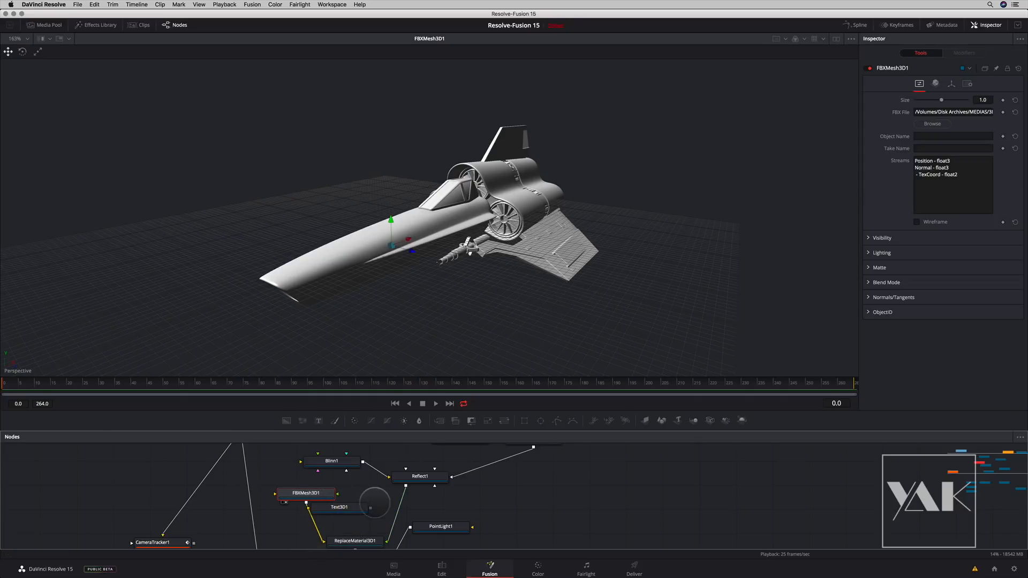
# - Compare the Renderer3D1 output with the Merge3D1 3D scene in the viewer
pyautogui.moveTo(377, 500); pyautogui.dragTo(384, 383)
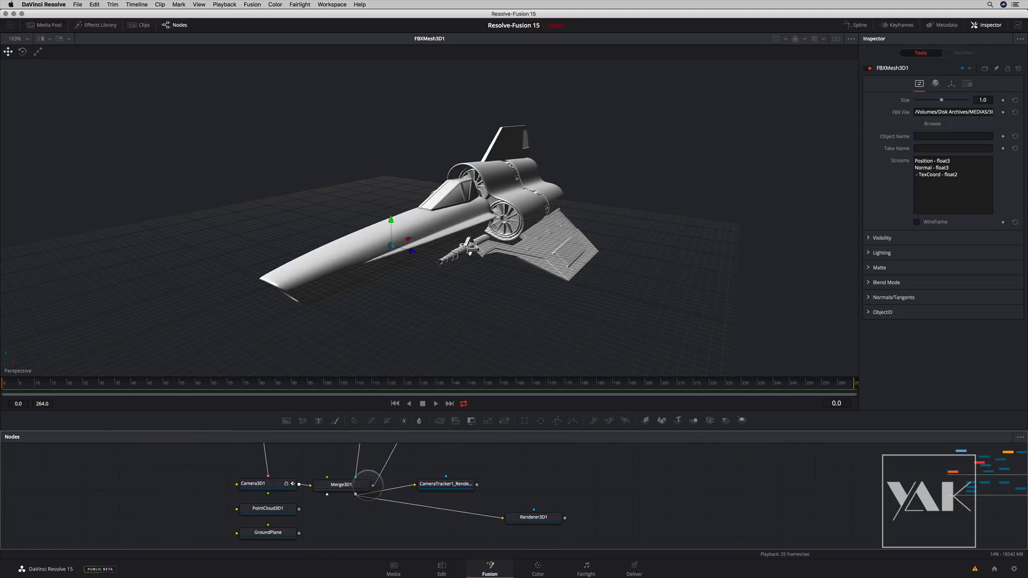
pyautogui.moveTo(528, 517); pyautogui.dragTo(482, 311)
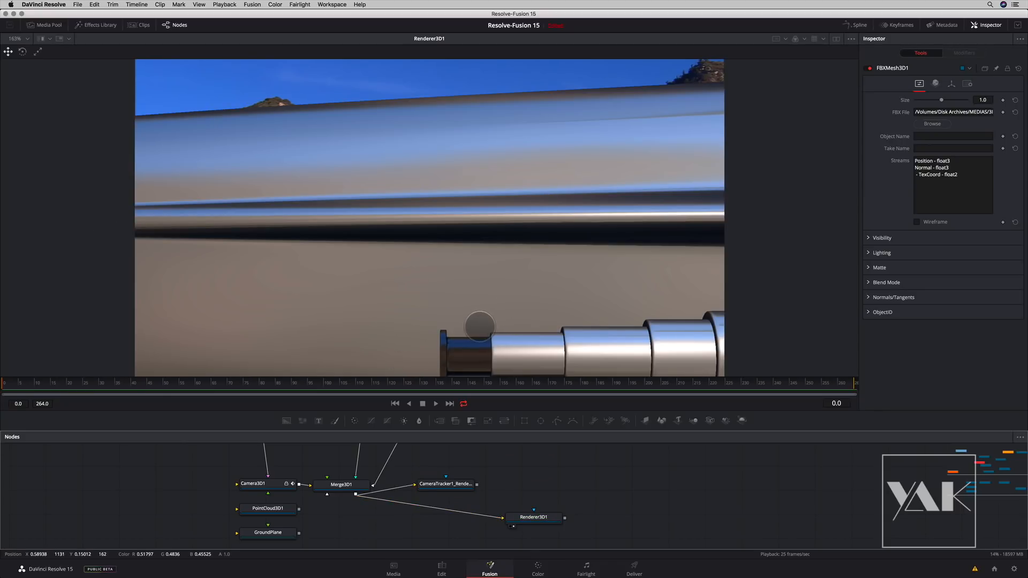
pyautogui.moveTo(341, 485); pyautogui.dragTo(419, 329)
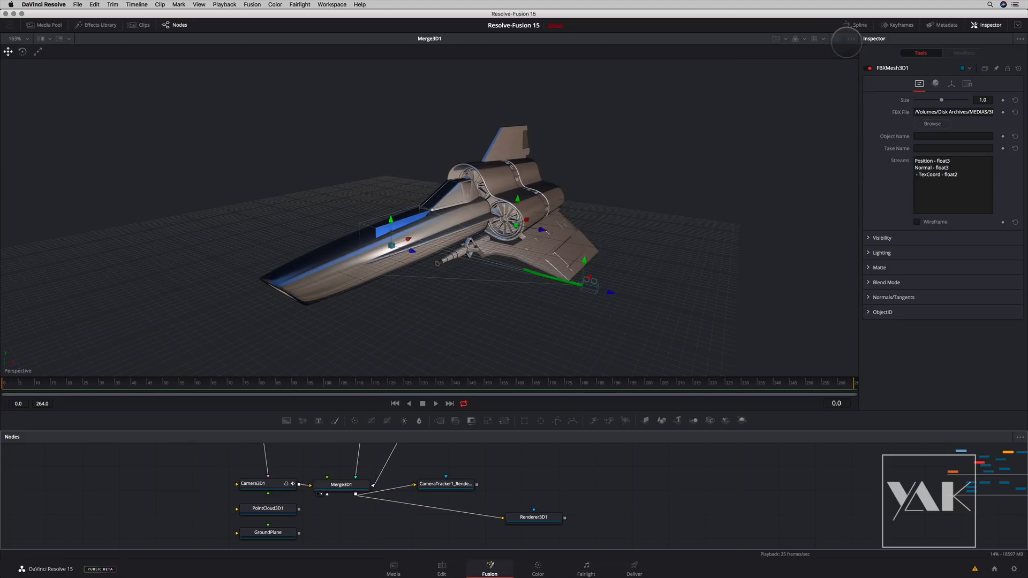
# - Split the display into two viewers and show Merge3D1 in one and Renderer3D1 in the other
pyautogui.click(836, 38)
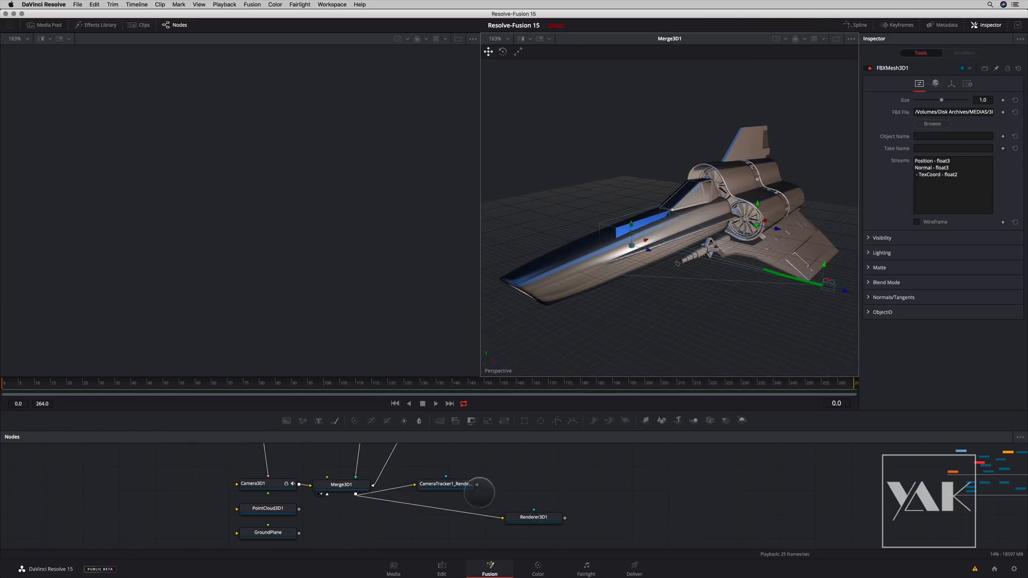
pyautogui.moveTo(343, 483); pyautogui.dragTo(337, 268)
pyautogui.click(534, 515)
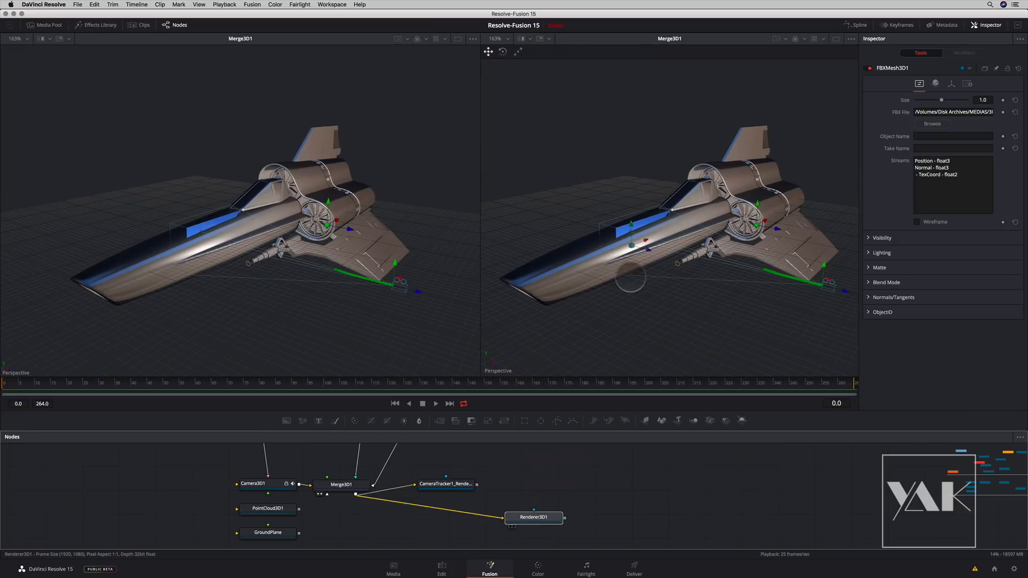
pyautogui.moveTo(631, 278); pyautogui.dragTo(624, 258)
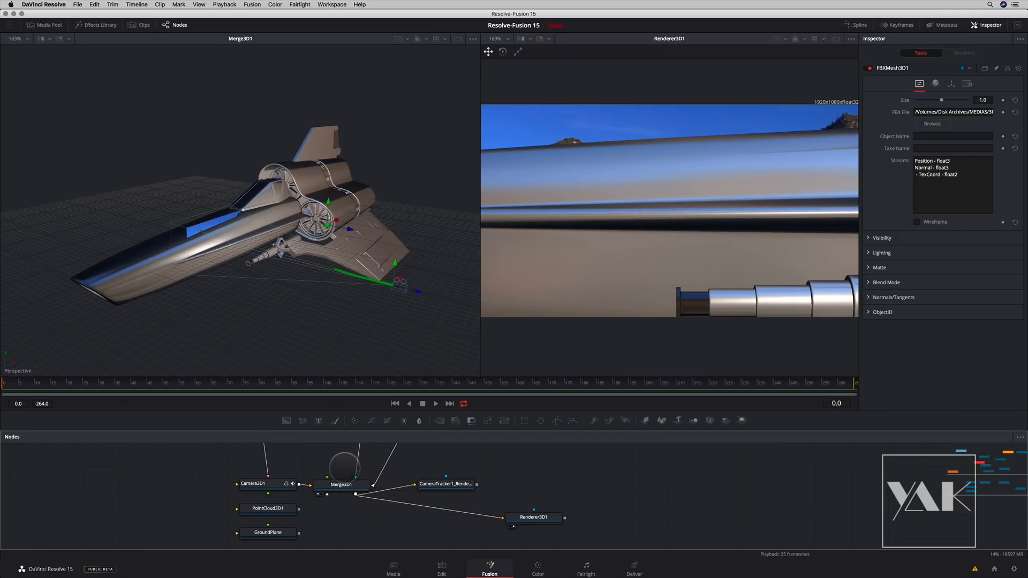
# - Transform the Viper mesh to scale 0.08, Z offset about 1.51 and Y rotation about 51 degrees, and check it at frame 0
pyautogui.scroll(3, 337, 455)
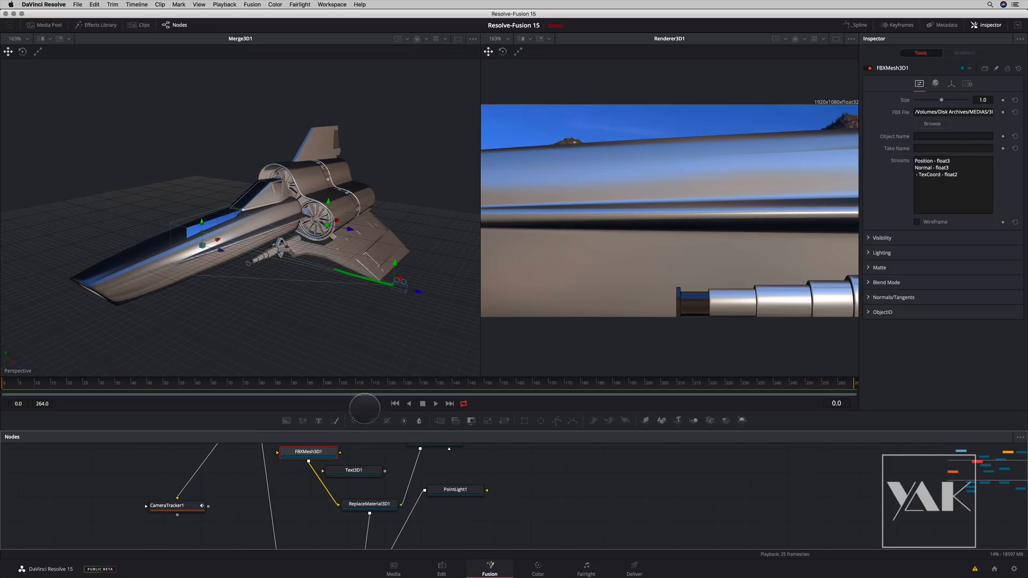
pyautogui.click(952, 83)
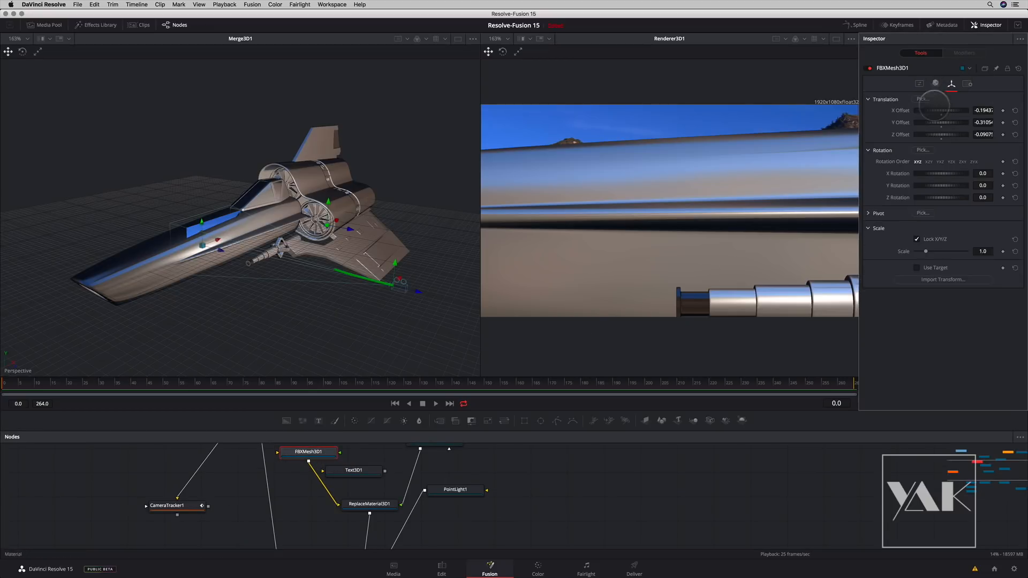
pyautogui.moveTo(925, 251); pyautogui.dragTo(916, 252)
pyautogui.moveTo(220, 250); pyautogui.dragTo(250, 258)
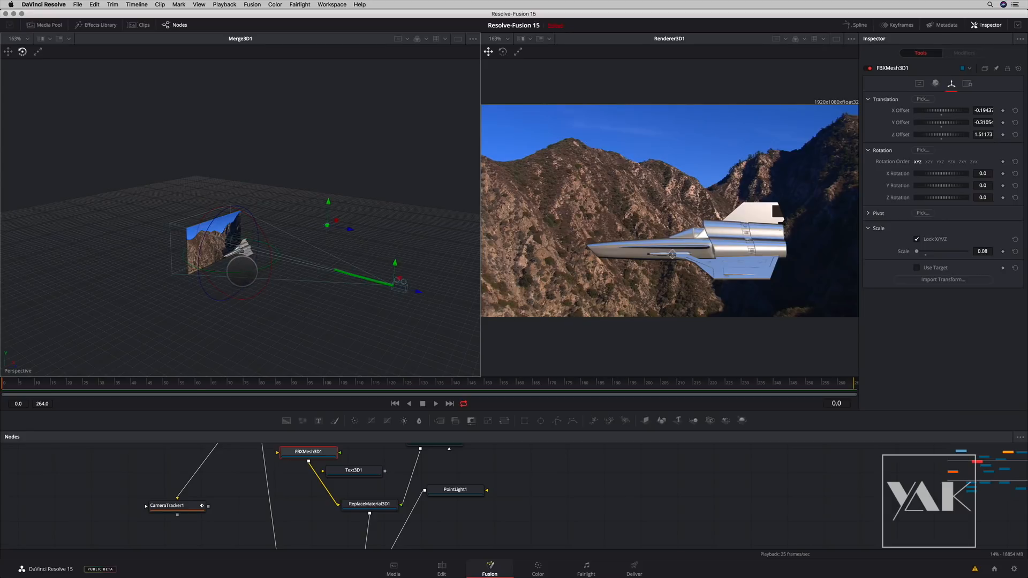
pyautogui.moveTo(244, 270); pyautogui.dragTo(285, 351)
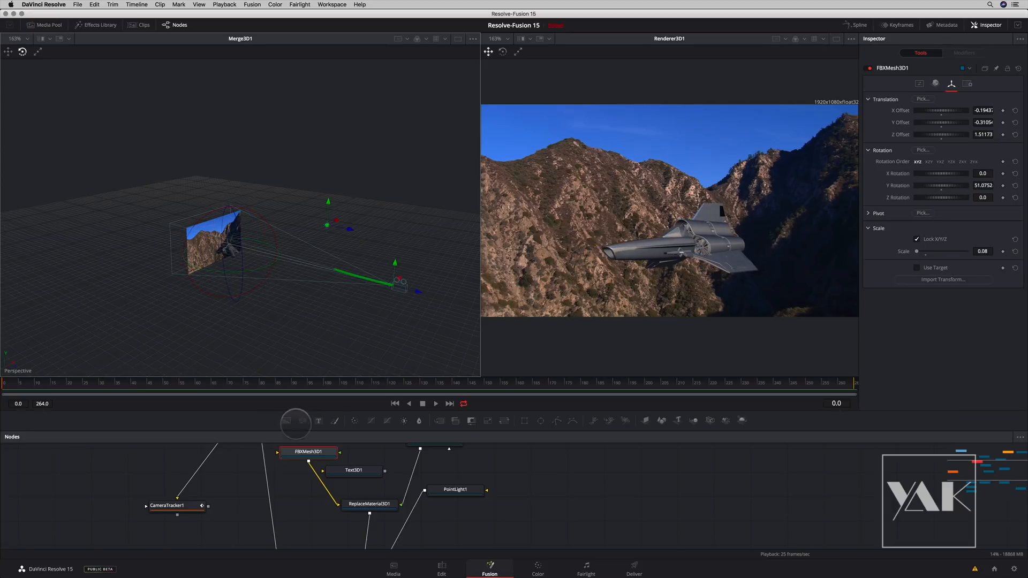
pyautogui.moveTo(17, 380)
pyautogui.mouseDown()
pyautogui.moveTo(568, 384)
pyautogui.moveTo(725, 399)
pyautogui.moveTo(773, 388)
pyautogui.moveTo(788, 403)
pyautogui.moveTo(851, 384)
pyautogui.moveTo(2, 381)
pyautogui.mouseUp()
# - Add mario_obj.obj from the 3D/Mario bin as a separate node and show the whole model in the Merge3D1 viewer
pyautogui.moveTo(554, 492); pyautogui.dragTo(403, 497)
pyautogui.hscroll(-3, 534, 489)
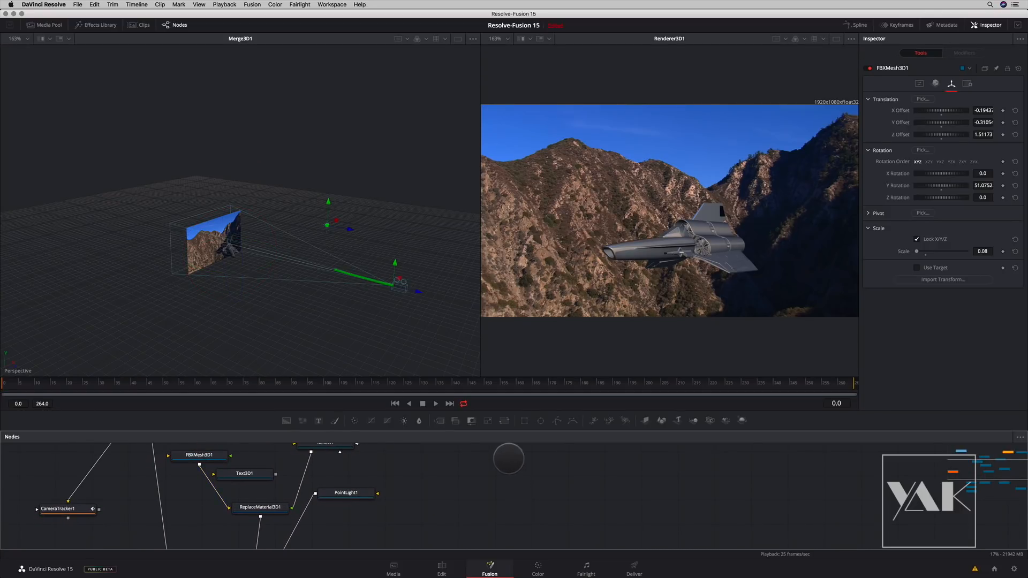
pyautogui.click(47, 25)
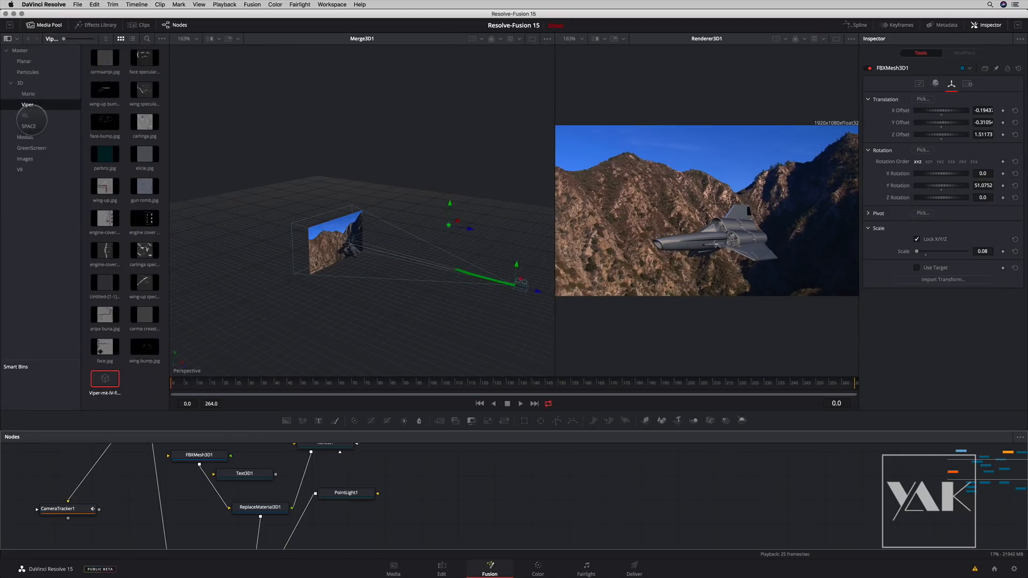
pyautogui.click(28, 94)
pyautogui.moveTo(105, 58); pyautogui.dragTo(530, 491)
pyautogui.press('1')
pyautogui.scroll(-10, 394, 297)
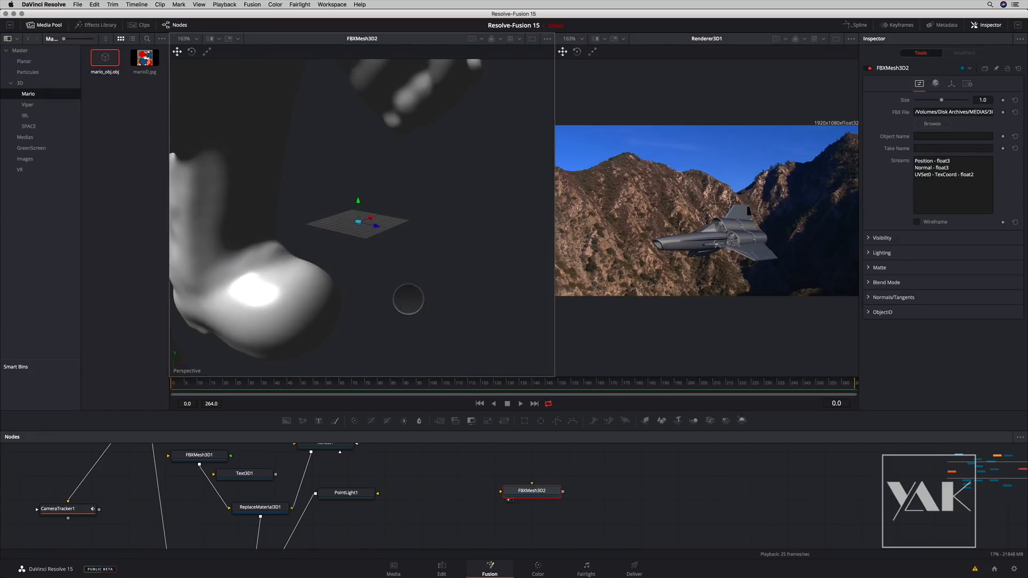
pyautogui.scroll(3, 343, 294)
pyautogui.moveTo(385, 240); pyautogui.dragTo(452, 272)
pyautogui.scroll(5, 451, 273)
pyautogui.scroll(-2, 409, 259)
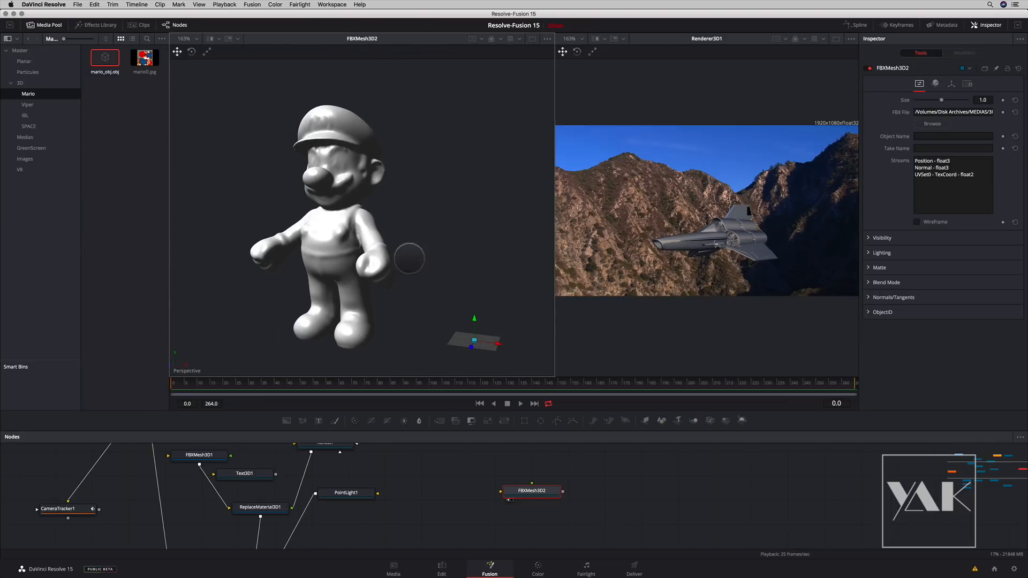
# - Add the marioD.jpg texture from the Mario bin, view it, and connect it to FBXMesh3D2
pyautogui.moveTo(144, 67); pyautogui.dragTo(144, 90)
pyautogui.moveTo(589, 489); pyautogui.dragTo(479, 475)
pyautogui.press('1')
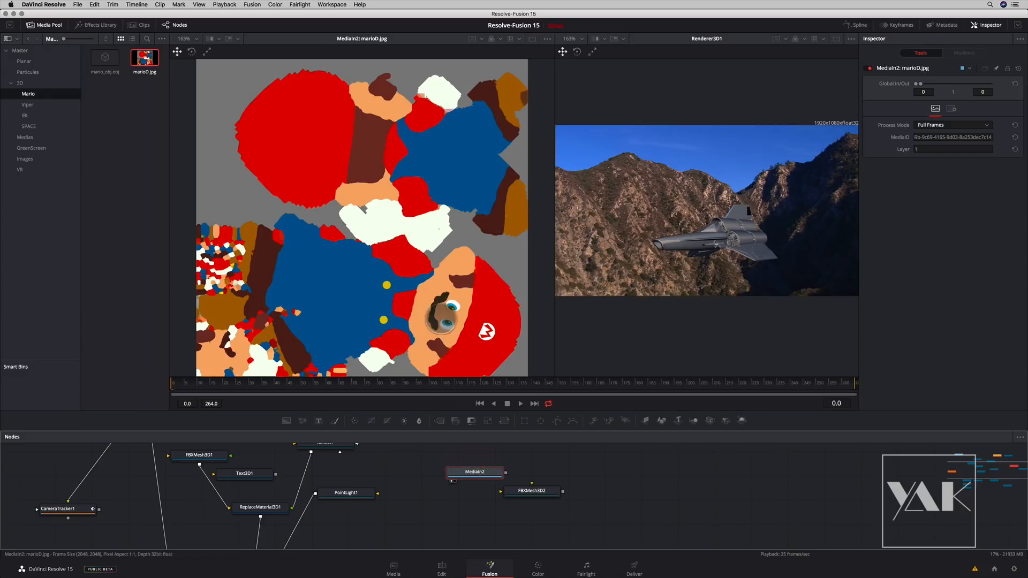
pyautogui.moveTo(503, 473); pyautogui.dragTo(399, 262)
# - Insert a Blinn material node between MediaIn2 and FBXMesh3D2 and line the nodes up in a row
pyautogui.moveTo(476, 477); pyautogui.dragTo(427, 468)
pyautogui.hotkey('shift', 'space')
pyautogui.write('blinn')
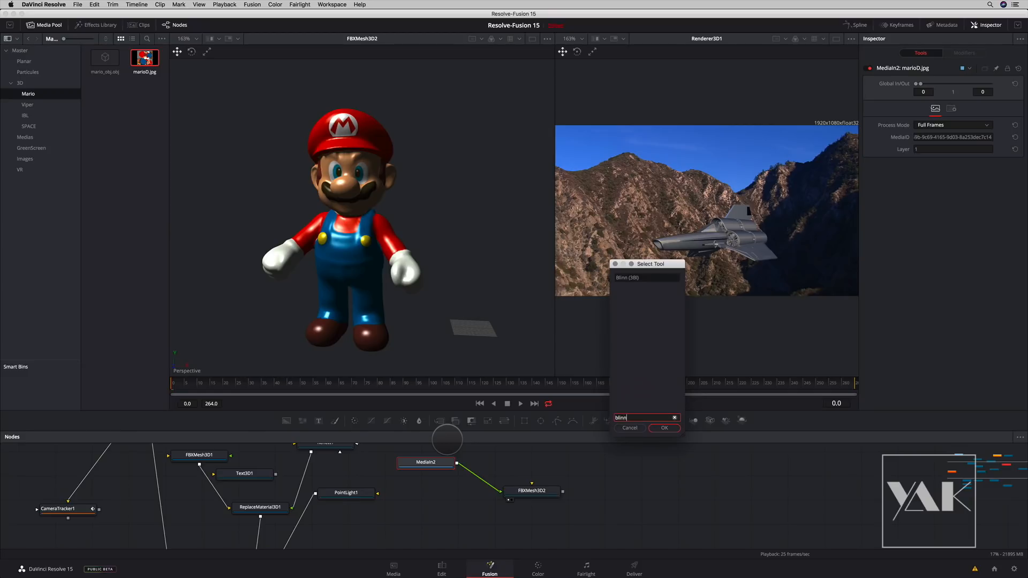
pyautogui.press('Return')
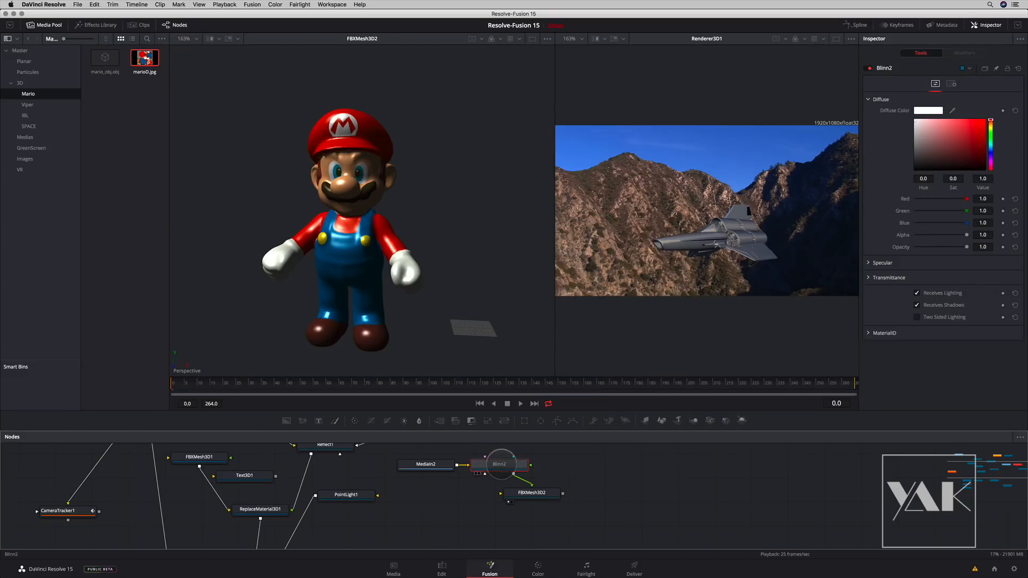
pyautogui.moveTo(531, 492); pyautogui.dragTo(593, 466)
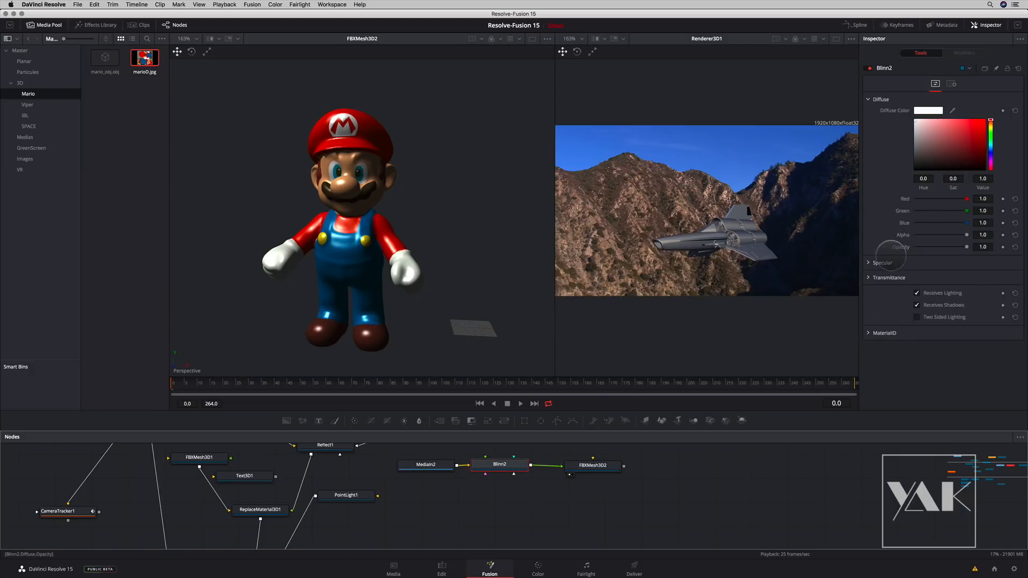
# - Reduce the Blinn2 specular intensity to 0.244 and specular exponent to 9.3, and check the shading on the Mario model
pyautogui.click(868, 263)
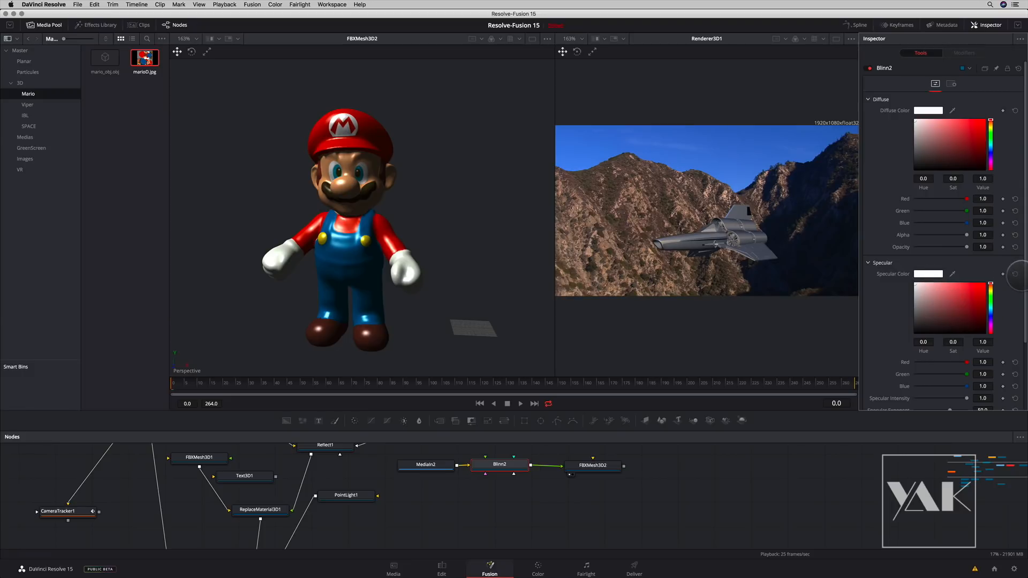
pyautogui.scroll(-3, 1022, 332)
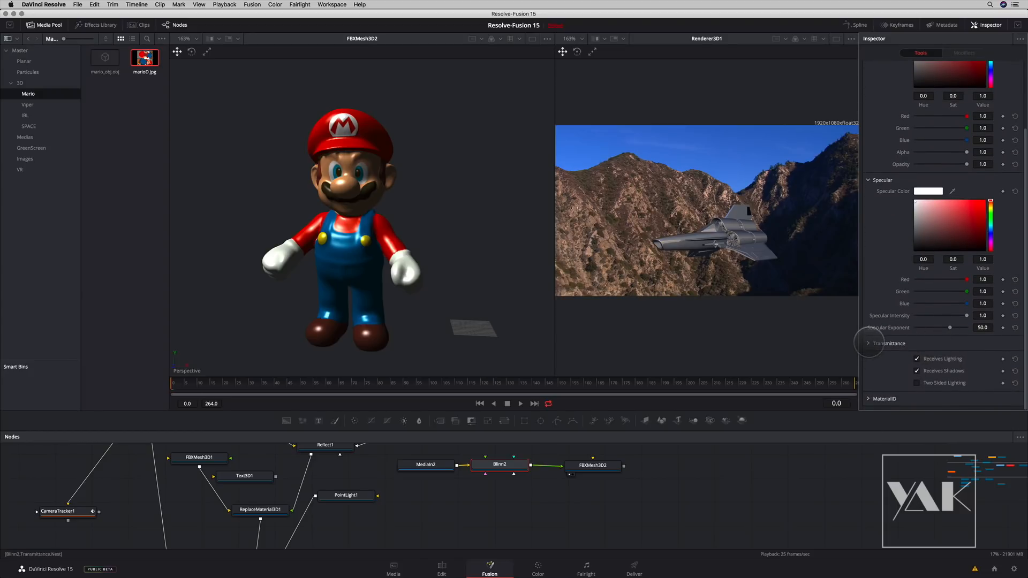
pyautogui.moveTo(966, 315)
pyautogui.mouseDown()
pyautogui.moveTo(926, 316)
pyautogui.moveTo(939, 328)
pyautogui.moveTo(911, 334)
pyautogui.moveTo(938, 319)
pyautogui.moveTo(928, 318)
pyautogui.mouseUp()
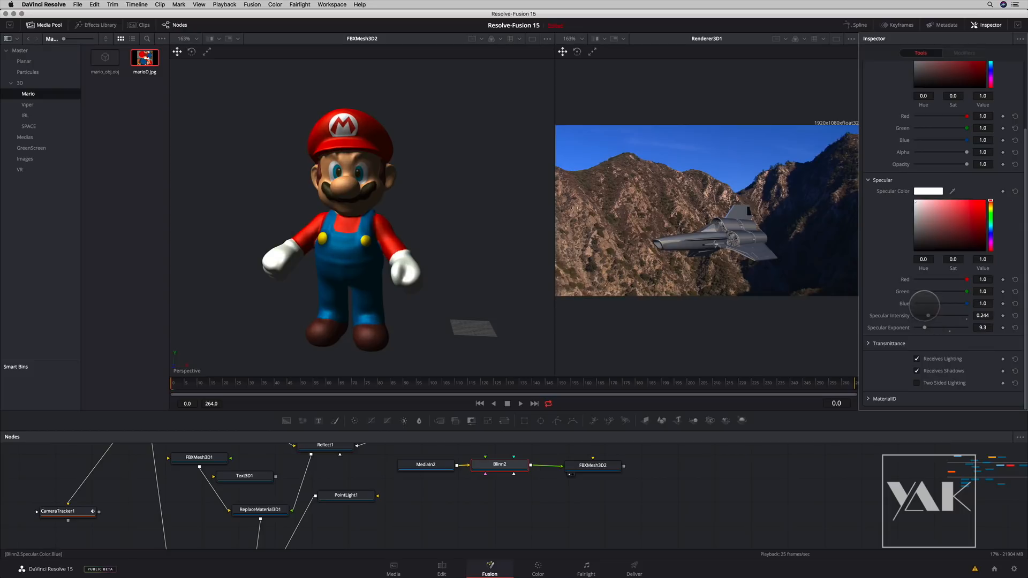
pyautogui.moveTo(323, 241); pyautogui.dragTo(418, 253)
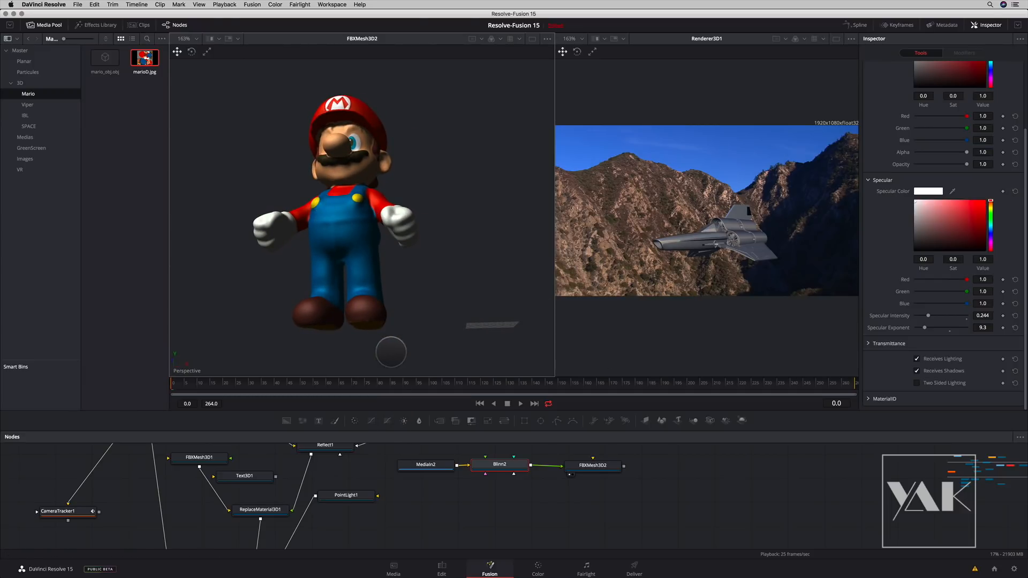
# - Check track3D.mov at 01:01:03:16 on the Edit page, and return to the Fusion page
pyautogui.click(441, 569)
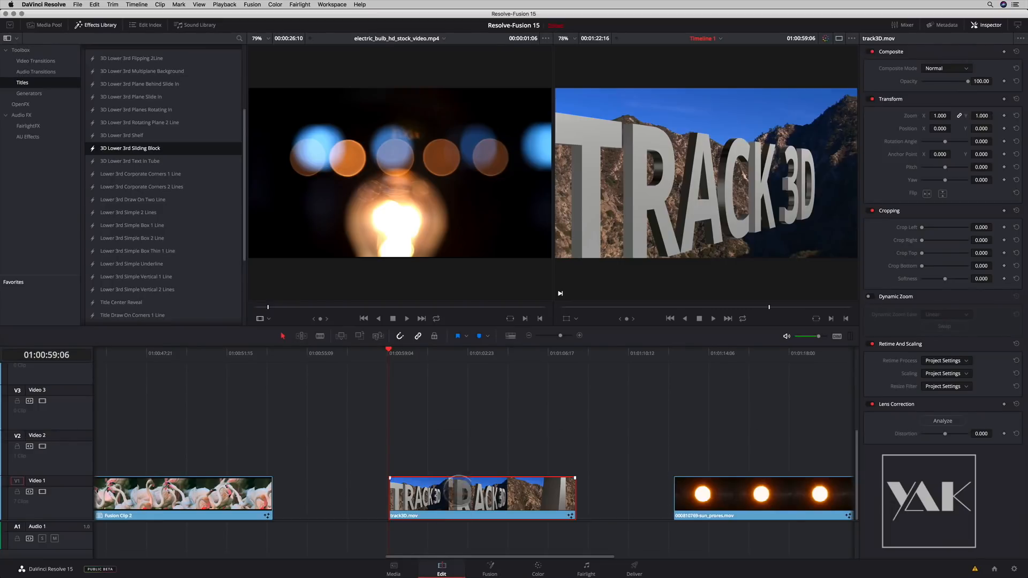
pyautogui.moveTo(419, 351); pyautogui.dragTo(460, 353)
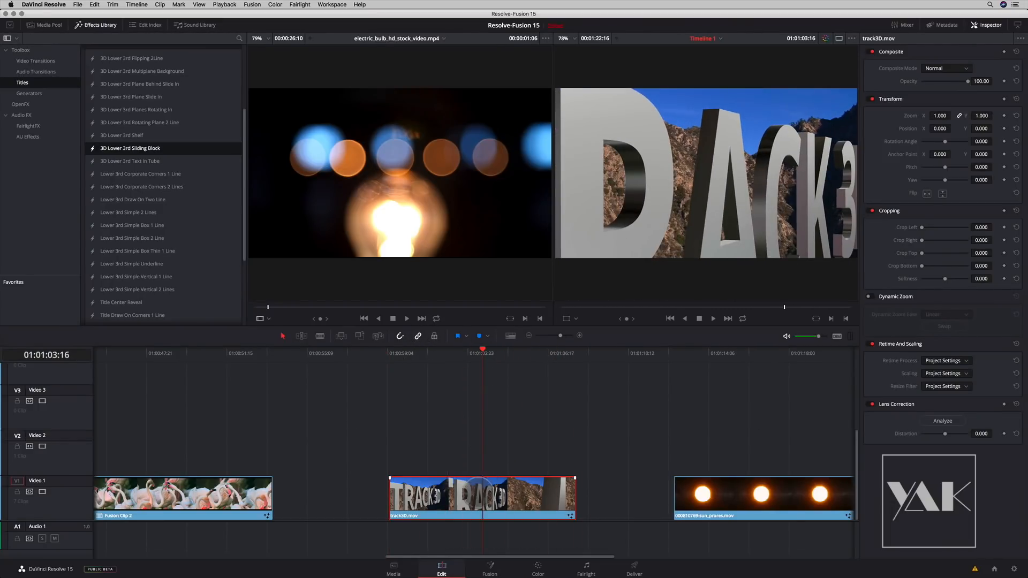
pyautogui.click(490, 568)
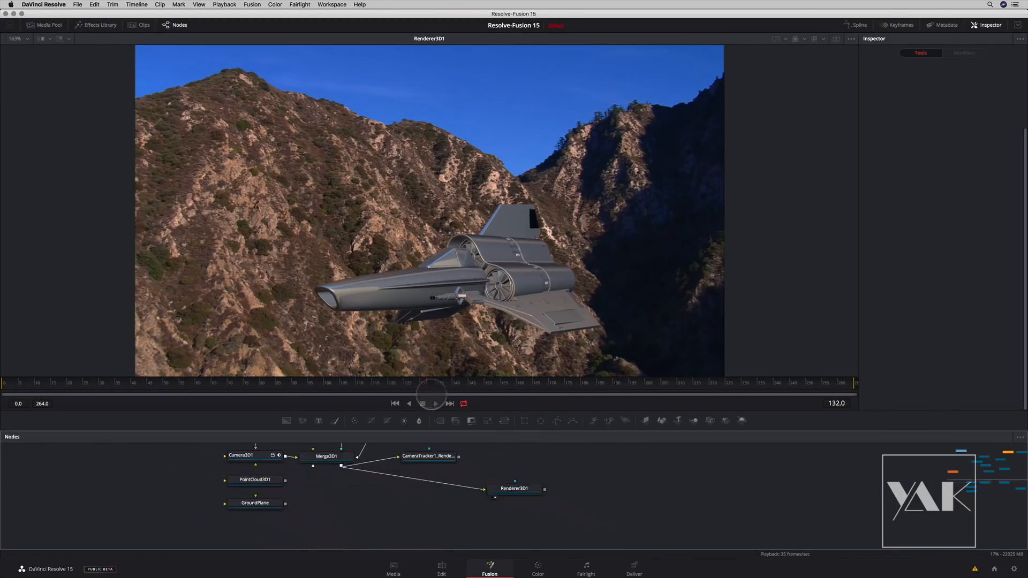
# - Remove the Mario nodes, hide the Media Pool, and show Renderer3D1 in a single viewer above an enlarged node graph
pyautogui.moveTo(431, 395); pyautogui.dragTo(455, 435)
pyautogui.moveTo(152, 497); pyautogui.dragTo(358, 558)
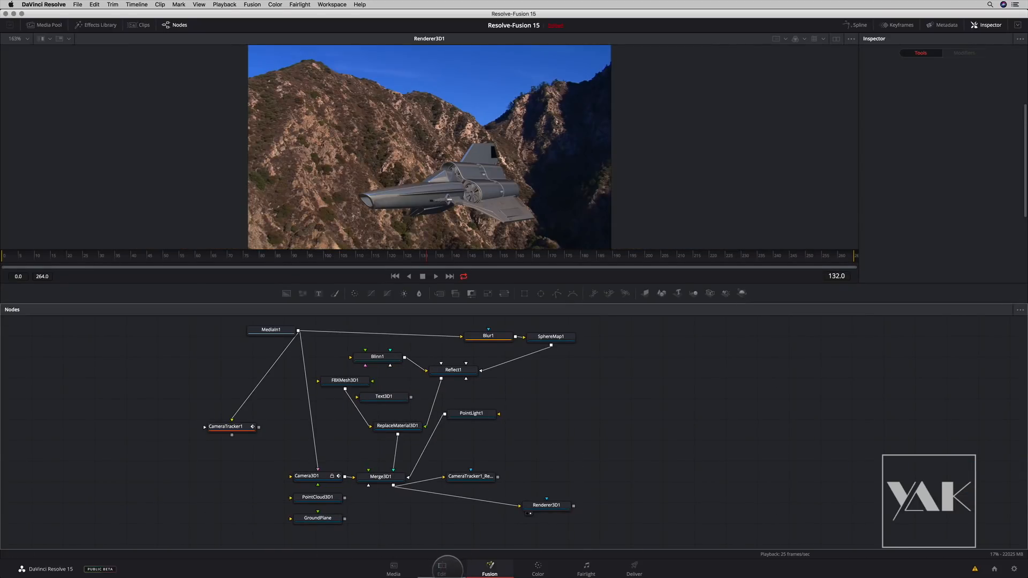
# - Move the Edit page playhead to 01:01:03:02 to check the track3D.mov clip, and reopen it in Fusion
pyautogui.click(448, 573)
pyautogui.moveTo(481, 351); pyautogui.dragTo(470, 377)
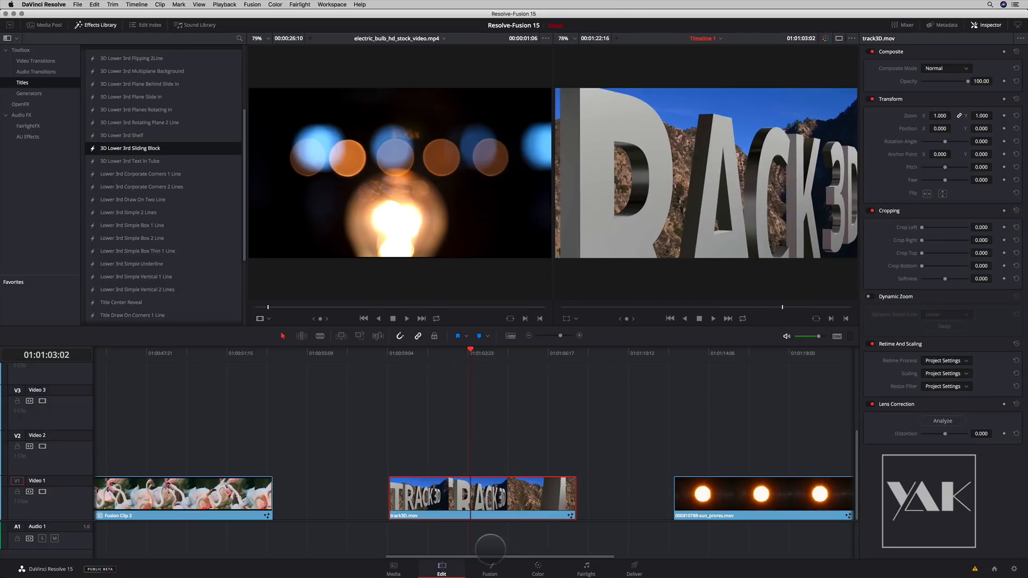
pyautogui.click(489, 569)
# - Add a Media Out node from the I/O tools beside Renderer3D1 and connect the renderer's output to it
pyautogui.moveTo(552, 505); pyautogui.dragTo(574, 504)
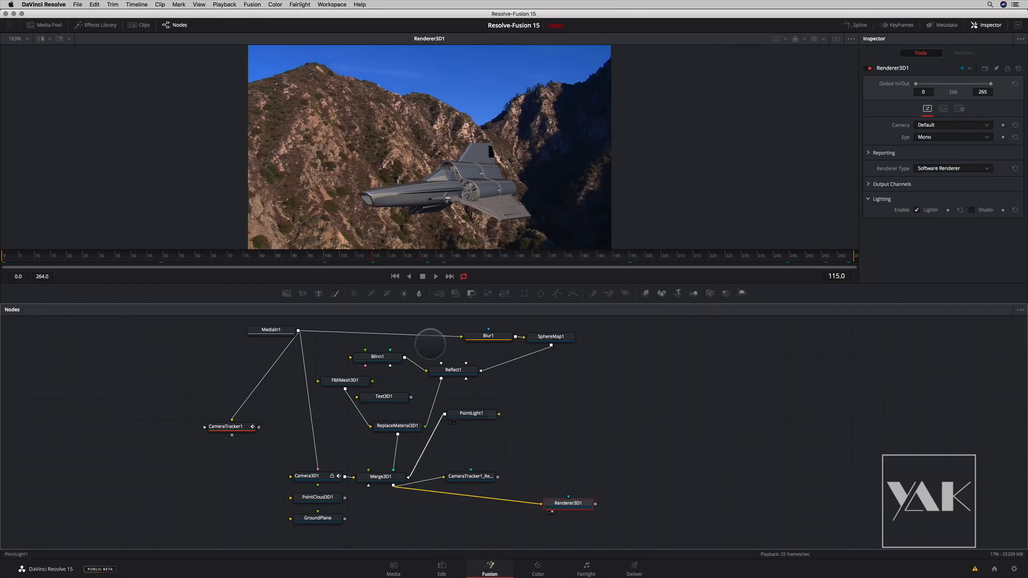
pyautogui.click(97, 25)
pyautogui.click(7, 51)
pyautogui.moveTo(117, 76); pyautogui.dragTo(688, 501)
pyautogui.moveTo(596, 504); pyautogui.dragTo(671, 502)
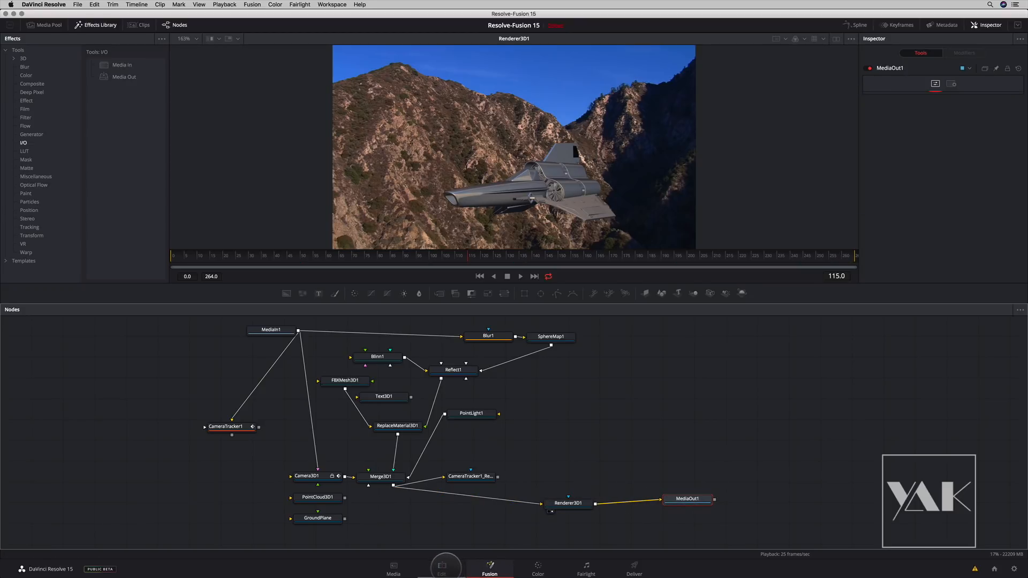
# - Scrub the Edit page timeline back within track3D.mov to check the Viper composite, and return to the Fusion page
pyautogui.click(442, 567)
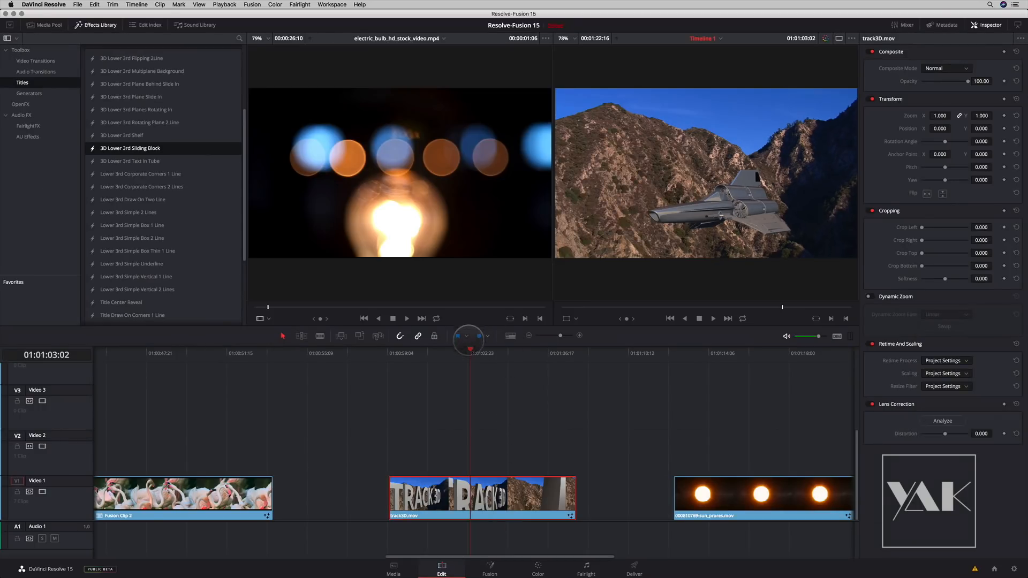
pyautogui.moveTo(452, 352)
pyautogui.mouseDown()
pyautogui.moveTo(403, 354)
pyautogui.moveTo(562, 357)
pyautogui.moveTo(538, 367)
pyautogui.moveTo(450, 364)
pyautogui.mouseUp()
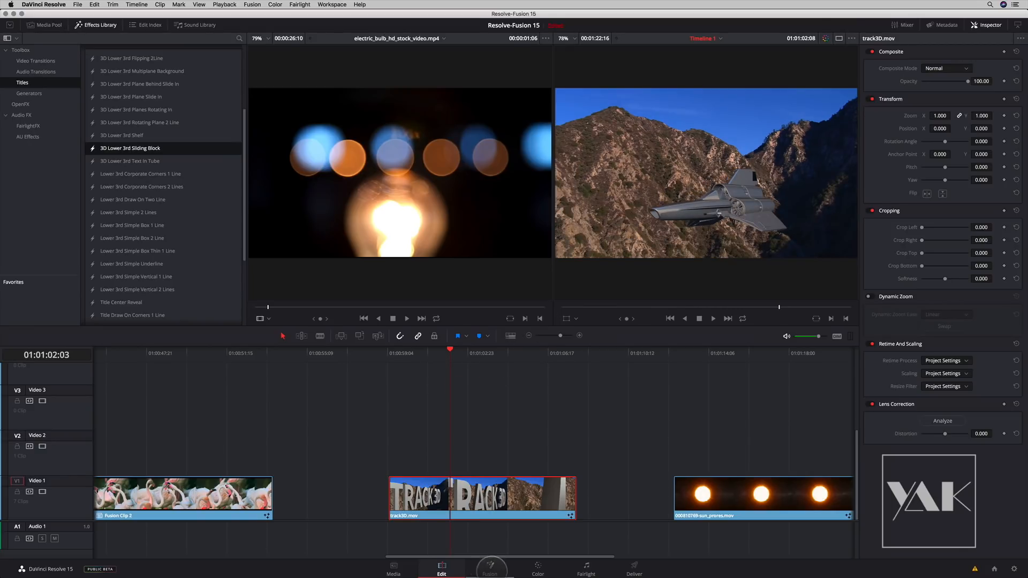
pyautogui.click(490, 567)
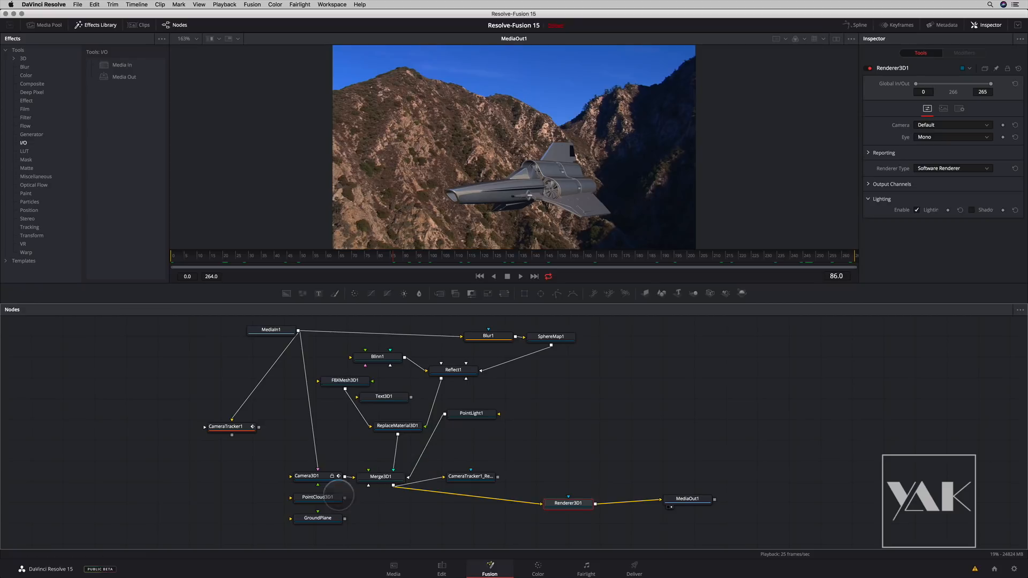
# - Connect PointCloud3D1 to Merge3D1, view the merge, and reposition FBXMesh3D1 among the tracking points with a Y rotation of about 71
pyautogui.moveTo(345, 498); pyautogui.dragTo(466, 236)
pyautogui.click(361, 379)
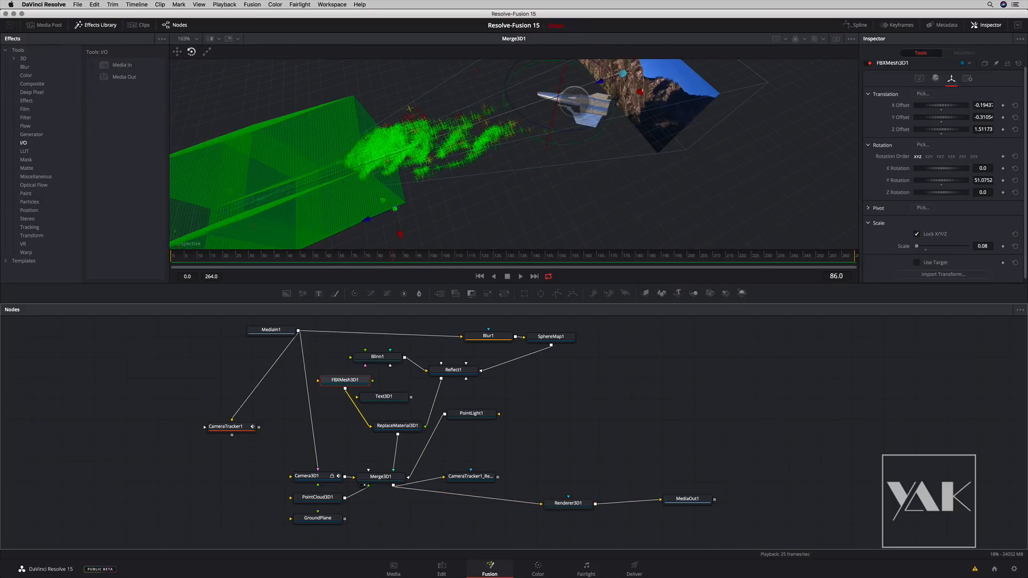
pyautogui.moveTo(518, 191); pyautogui.dragTo(488, 229)
pyautogui.click(361, 377)
pyautogui.moveTo(524, 149); pyautogui.dragTo(429, 201)
pyautogui.moveTo(482, 187); pyautogui.dragTo(498, 160)
pyautogui.moveTo(417, 166); pyautogui.dragTo(515, 178)
pyautogui.press('w')
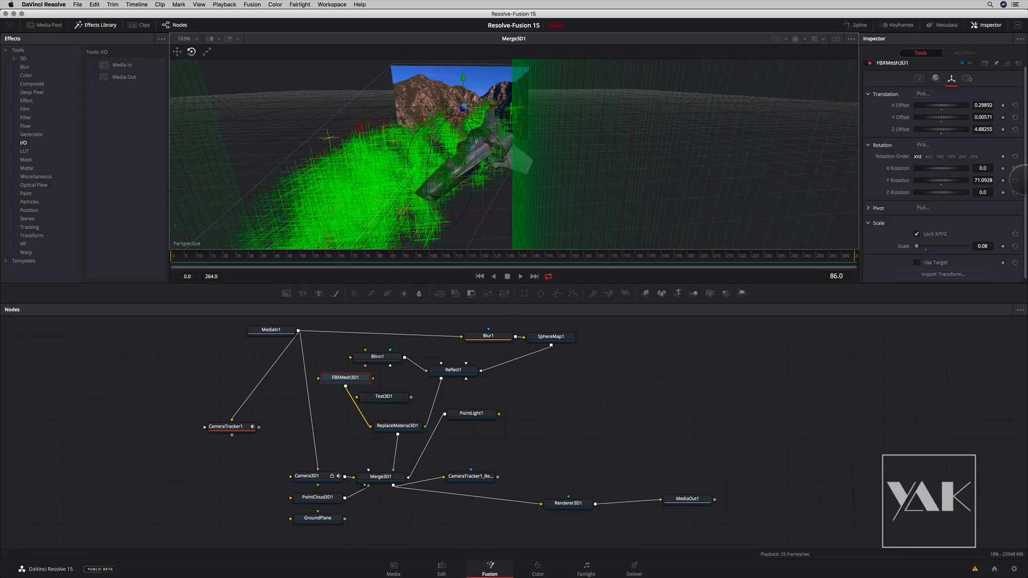
# - Set FBXMesh3D1's scale to 0.03 and shift the Viper to about X 0.204, Z 5.154
pyautogui.scroll(-1, 1004, 214)
pyautogui.doubleClick(984, 244)
pyautogui.write('0.03')
pyautogui.press('Tab')
pyautogui.press('q')
pyautogui.moveTo(456, 163); pyautogui.dragTo(461, 226)
# - View MediaOut1, scrub through the Viper shot, and check the result on the Edit page at 01:01:02:00
pyautogui.click(672, 508)
pyautogui.moveTo(321, 260); pyautogui.dragTo(790, 259)
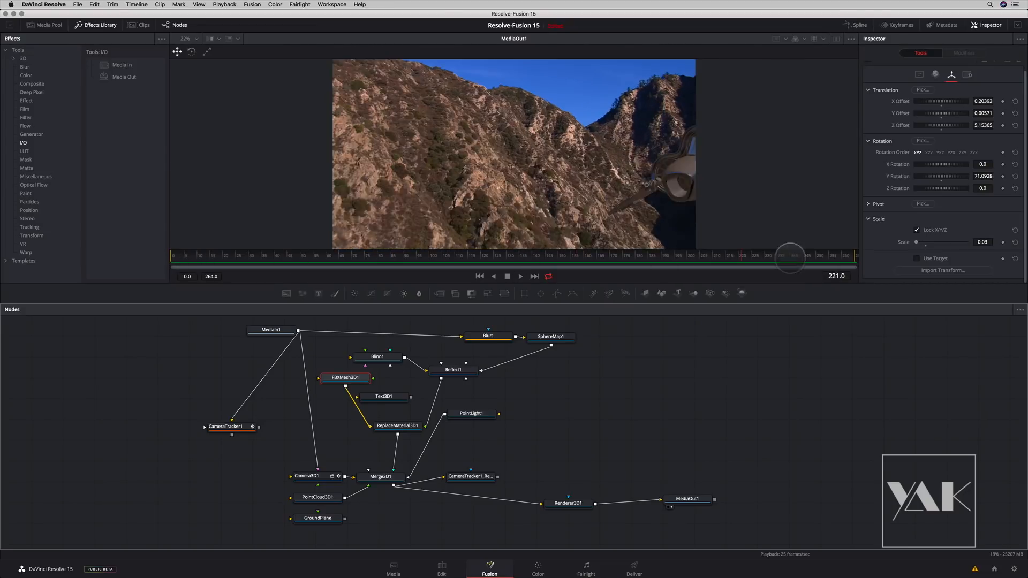
pyautogui.click(480, 276)
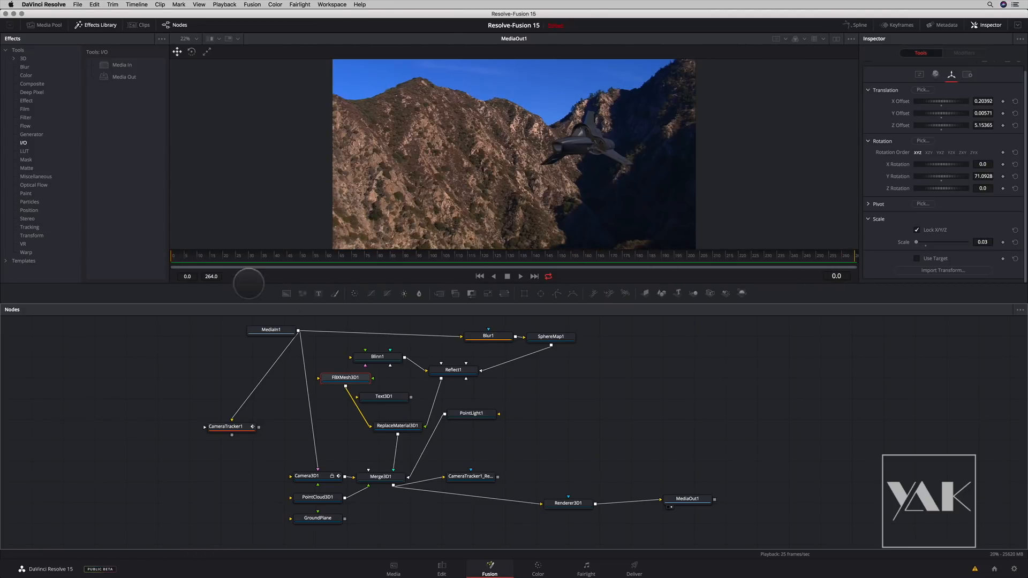
pyautogui.click(441, 570)
pyautogui.moveTo(464, 355)
pyautogui.mouseDown()
pyautogui.moveTo(524, 358)
pyautogui.moveTo(448, 356)
pyautogui.mouseUp()
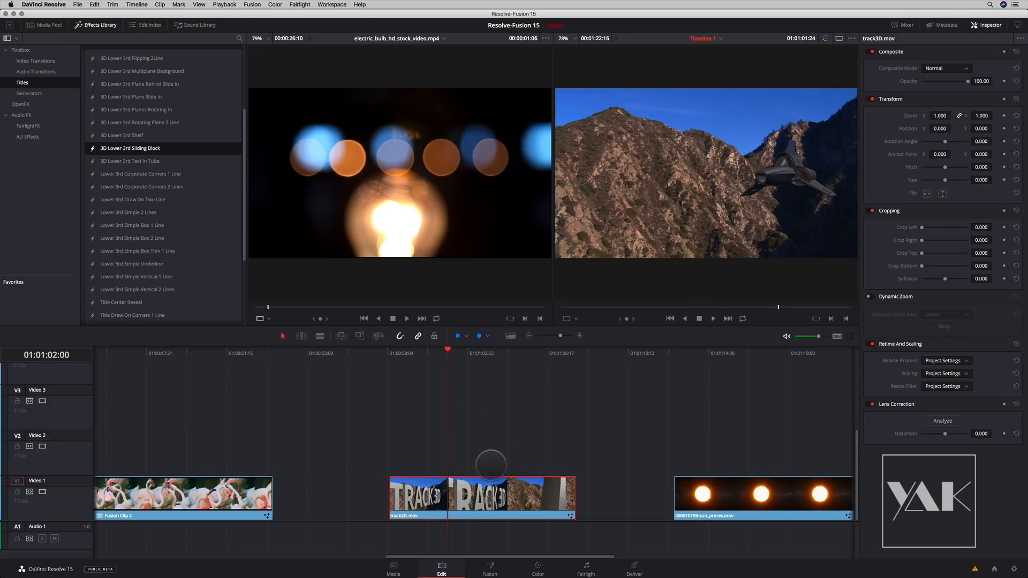
# - Open the timeline clip 000810769-sun_prores.mov on the Fusion page
pyautogui.hscroll(5, 277, 408)
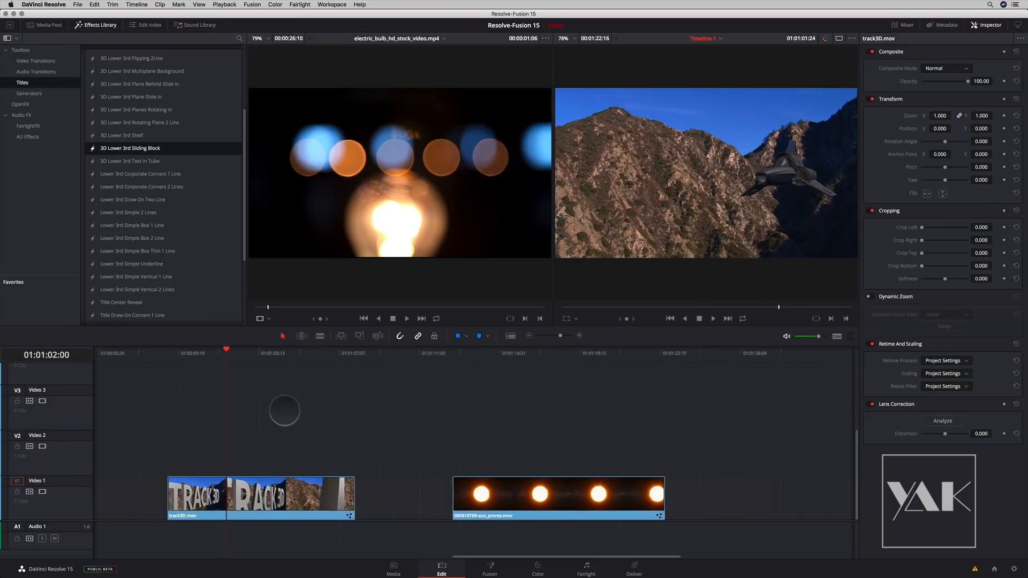
pyautogui.click(412, 354)
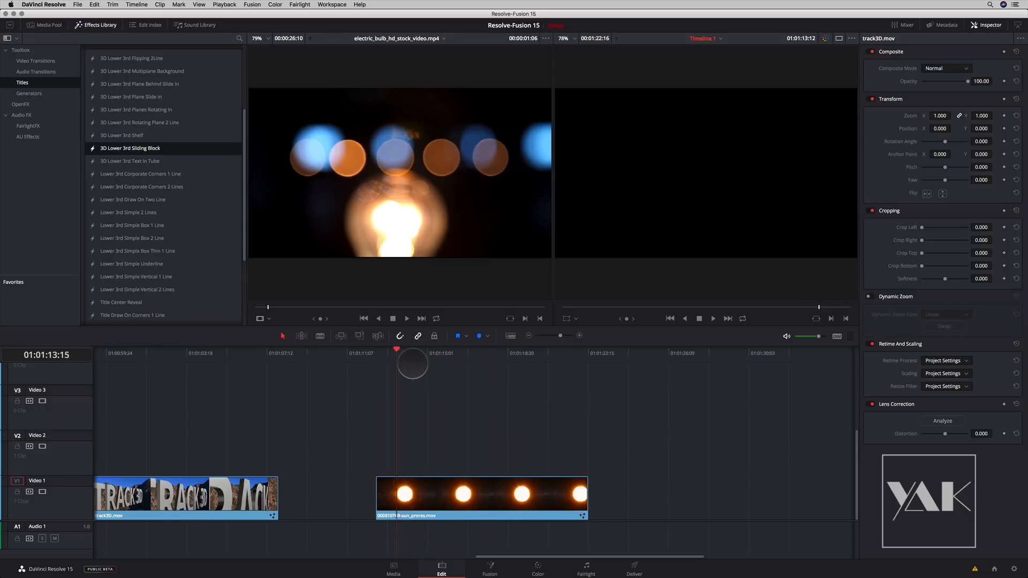
pyautogui.click(470, 498)
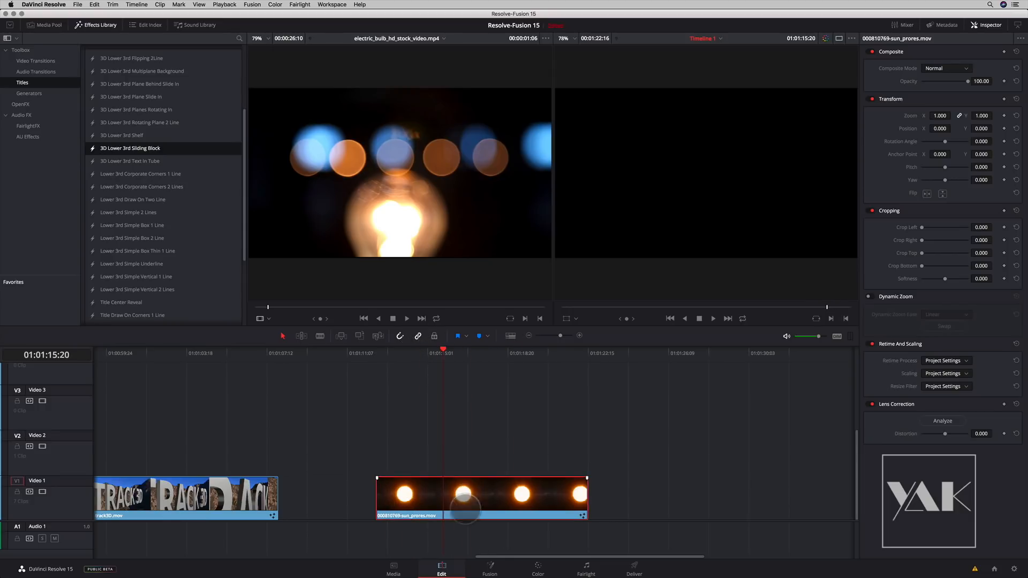
pyautogui.click(489, 568)
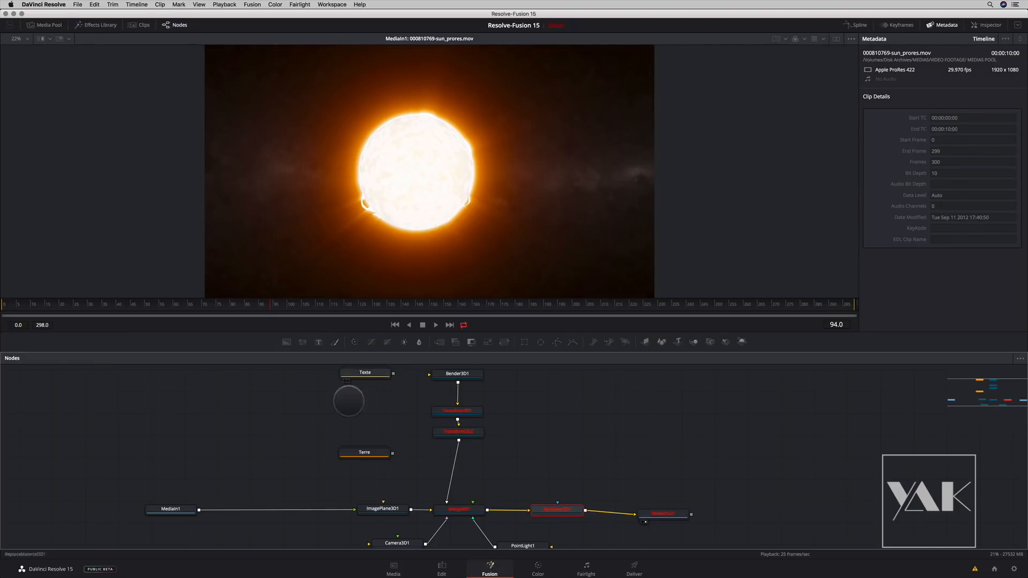
# - View MediaIn1, ImagePlane3D1 and Merge3D1 in turn to examine how the sun footage sits in the 3D scene
pyautogui.moveTo(177, 510); pyautogui.dragTo(422, 222)
pyautogui.moveTo(382, 509); pyautogui.dragTo(499, 253)
pyautogui.moveTo(509, 186); pyautogui.dragTo(385, 200)
pyautogui.click(459, 509)
pyautogui.press('1')
pyautogui.moveTo(415, 241); pyautogui.dragTo(405, 264)
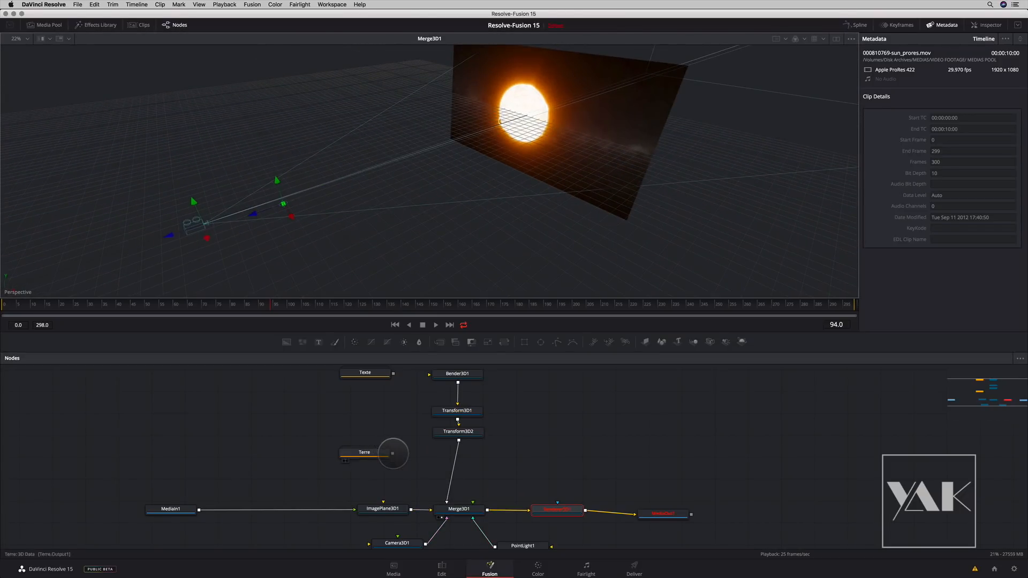
# - View the Terre group and examine the Earth sphere close up
pyautogui.moveTo(368, 452); pyautogui.dragTo(432, 220)
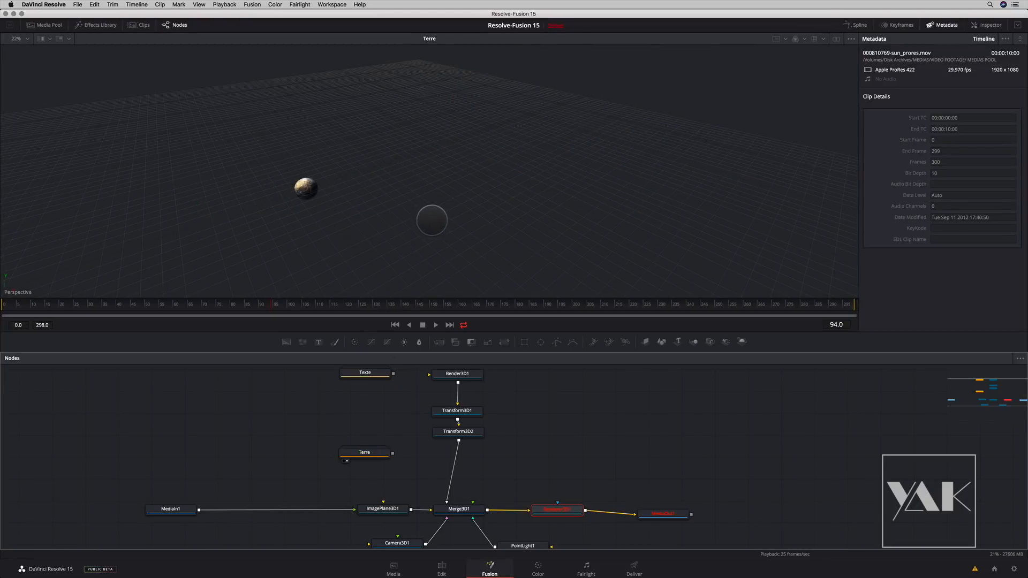
pyautogui.moveTo(319, 208); pyautogui.dragTo(375, 216)
pyautogui.moveTo(311, 200); pyautogui.dragTo(424, 168)
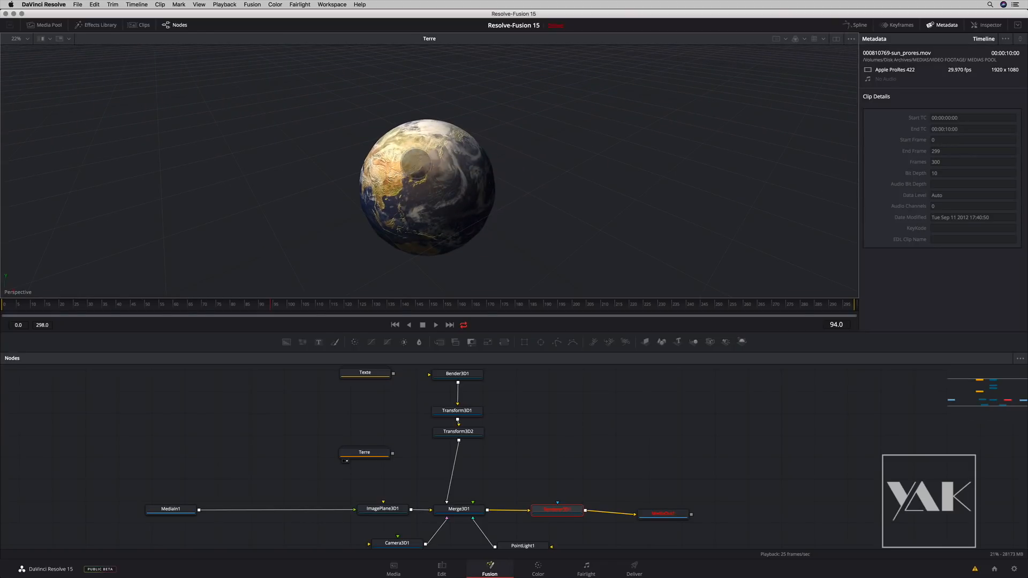
pyautogui.scroll(5, 426, 201)
pyautogui.scroll(4, 417, 199)
pyautogui.scroll(-5, 418, 199)
pyautogui.moveTo(399, 208); pyautogui.dragTo(475, 152)
# - Expand the Terre group beside the main nodes and set Shape3D1's base and height subdivision levels to 40
pyautogui.click(367, 454)
pyautogui.doubleClick(367, 455)
pyautogui.moveTo(367, 454); pyautogui.dragTo(197, 393)
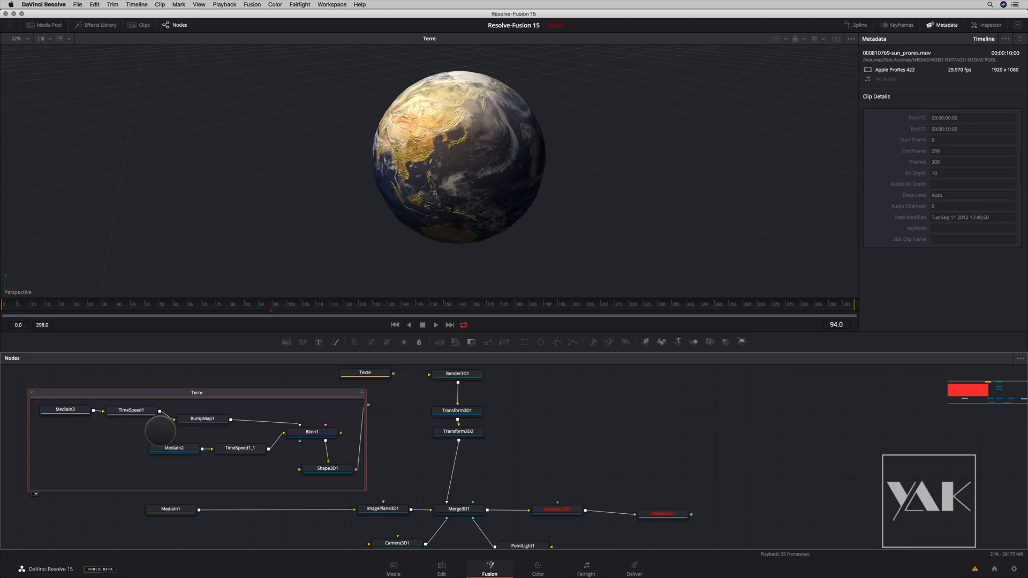
pyautogui.click(316, 469)
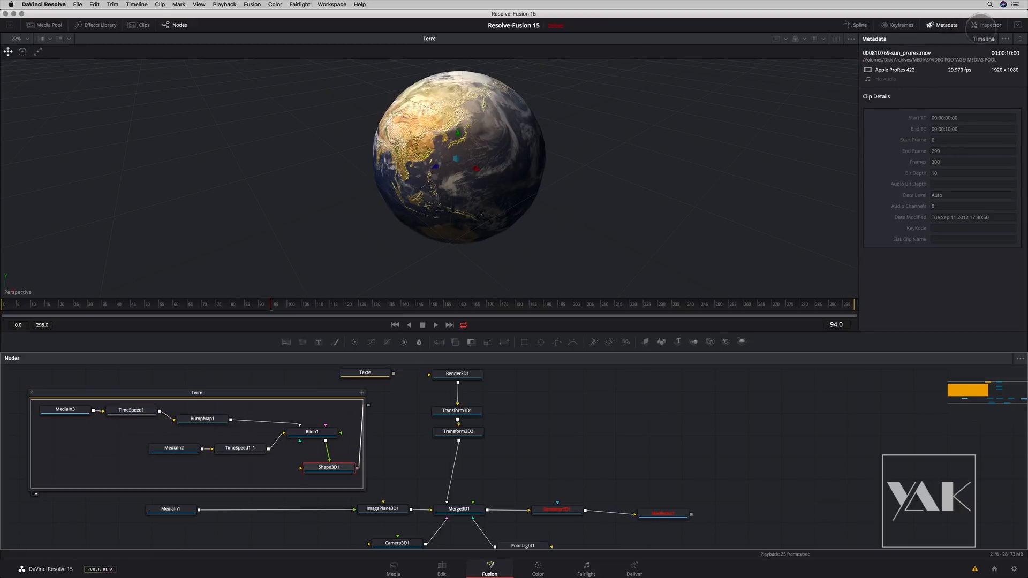
pyautogui.click(974, 25)
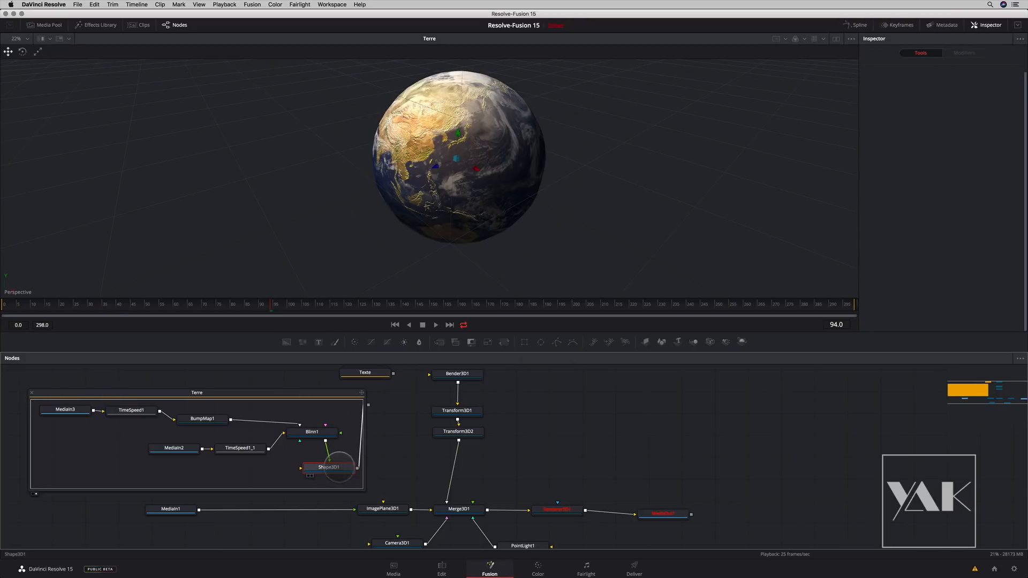
pyautogui.click(348, 467)
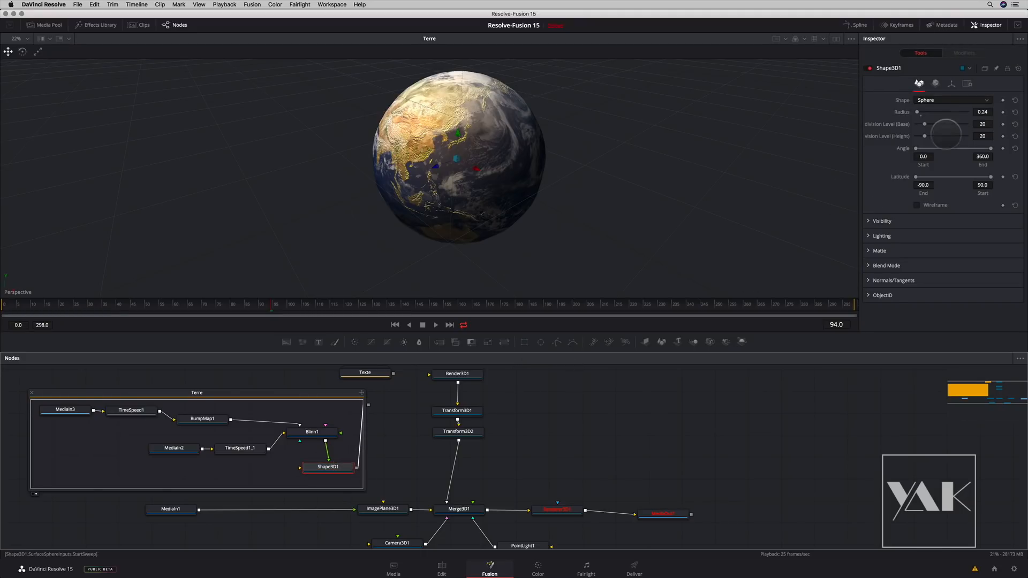
pyautogui.moveTo(973, 130); pyautogui.dragTo(981, 130)
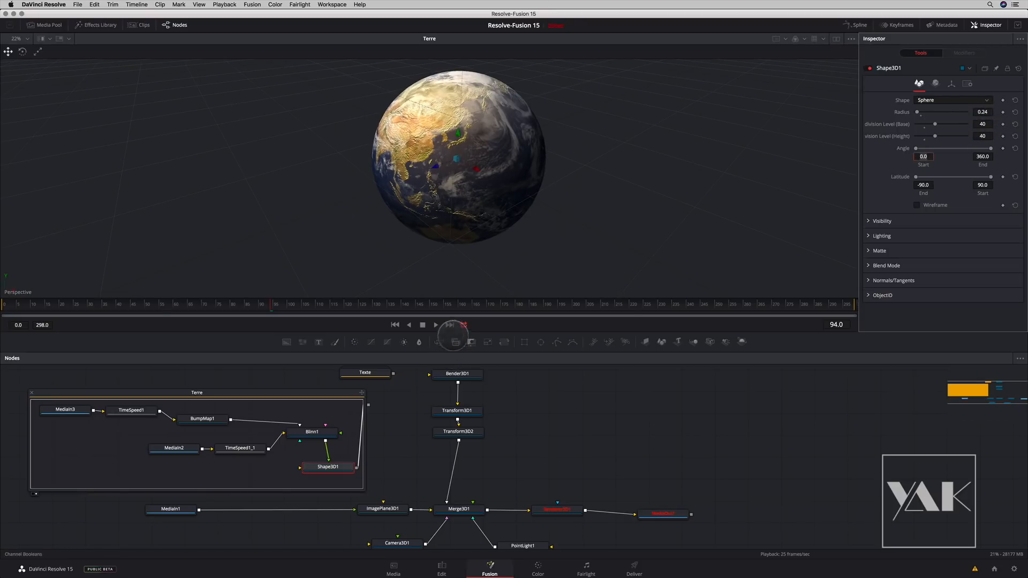
# - Collapse the Terre group and connect its output to Merge3D1
pyautogui.click(31, 393)
pyautogui.moveTo(224, 405); pyautogui.dragTo(444, 503)
pyautogui.moveTo(545, 220); pyautogui.dragTo(575, 209)
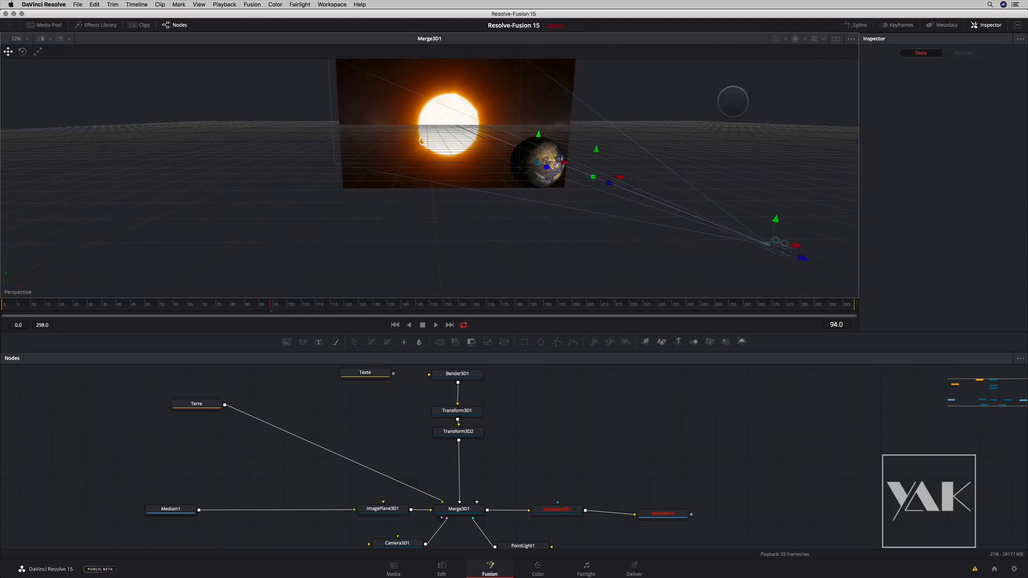
# - Show Merge3D1 and Renderer3D1 in dual viewers, and shift the camera along X until the sun shows beside the Earth
pyautogui.click(836, 39)
pyautogui.moveTo(457, 508); pyautogui.dragTo(422, 306)
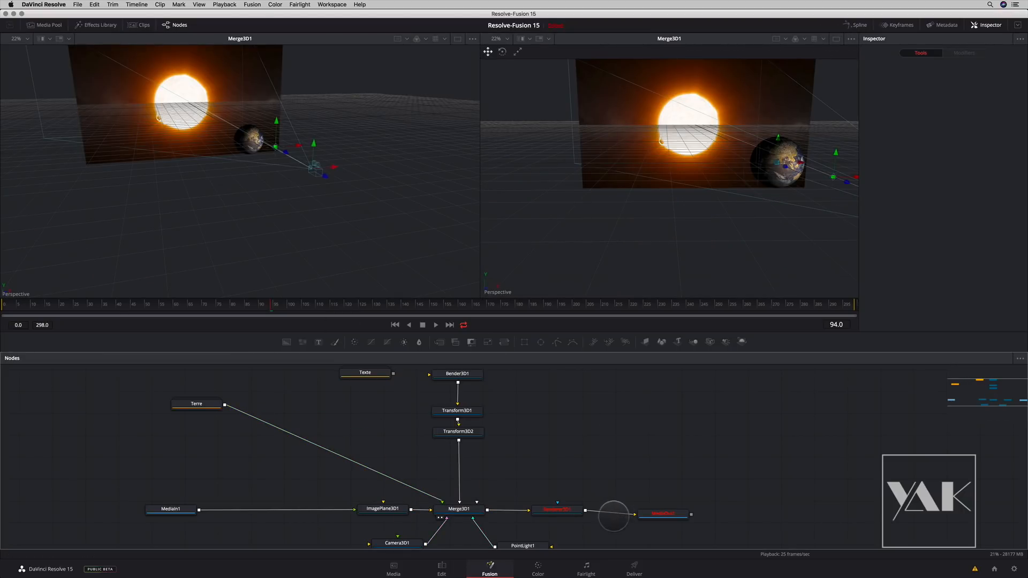
pyautogui.moveTo(559, 508); pyautogui.dragTo(674, 269)
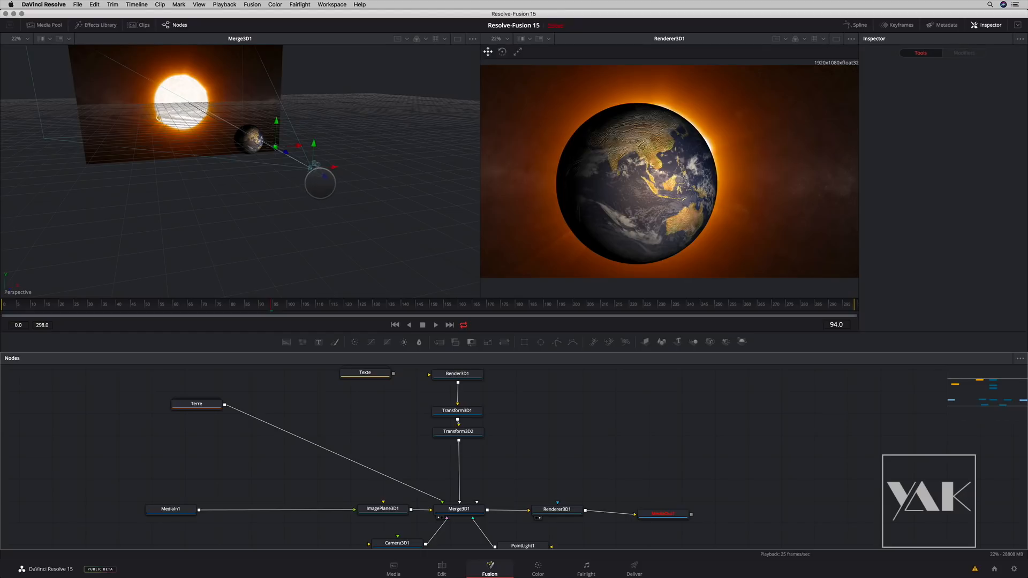
pyautogui.moveTo(334, 167); pyautogui.dragTo(267, 155)
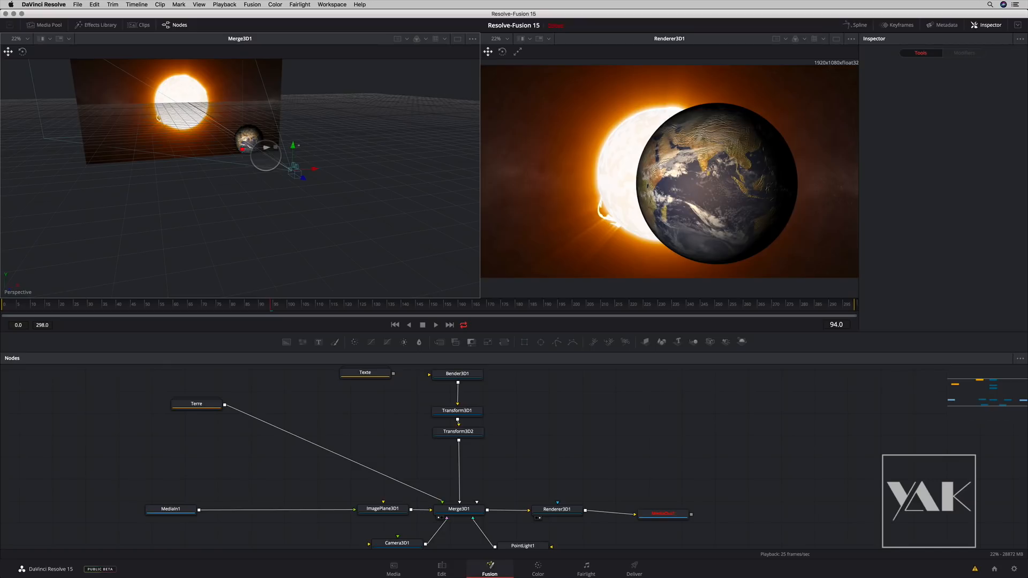
pyautogui.moveTo(313, 169); pyautogui.dragTo(307, 169)
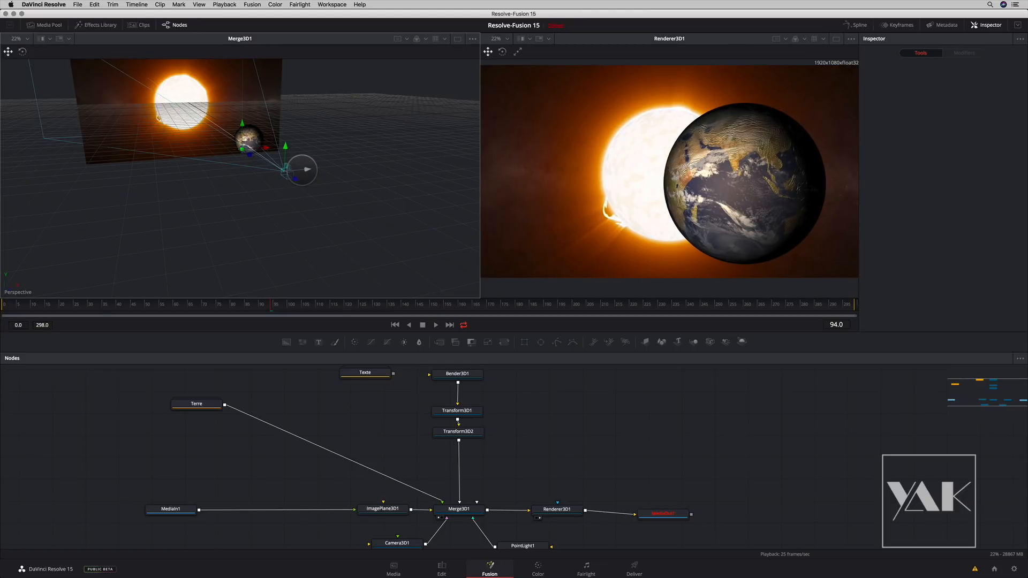
# - Move the Texte group away from Bender3D1 and add a Text 3D node in the free space above it
pyautogui.moveTo(397, 413); pyautogui.dragTo(379, 464)
pyautogui.moveTo(352, 422); pyautogui.dragTo(293, 432)
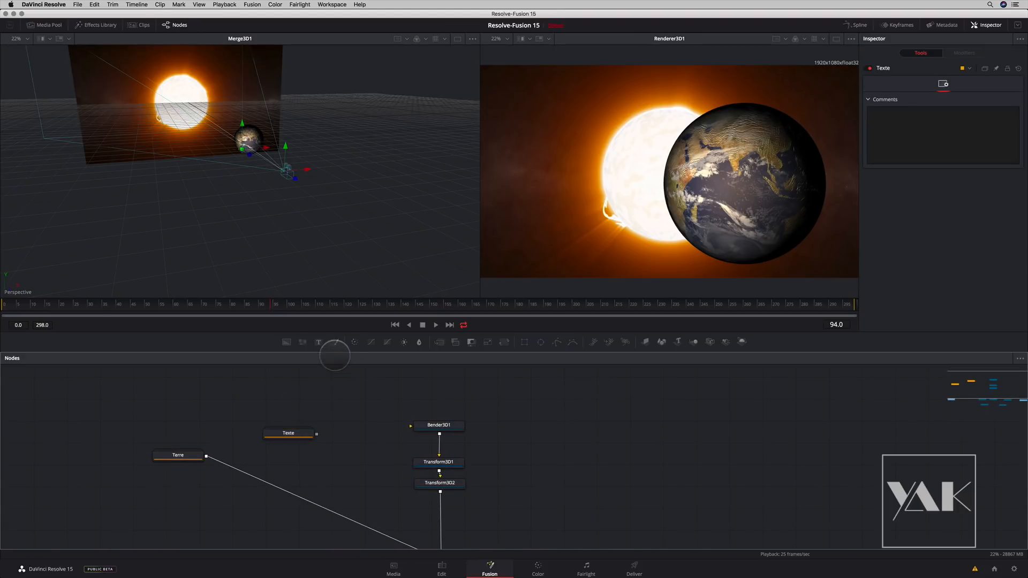
pyautogui.click(319, 342)
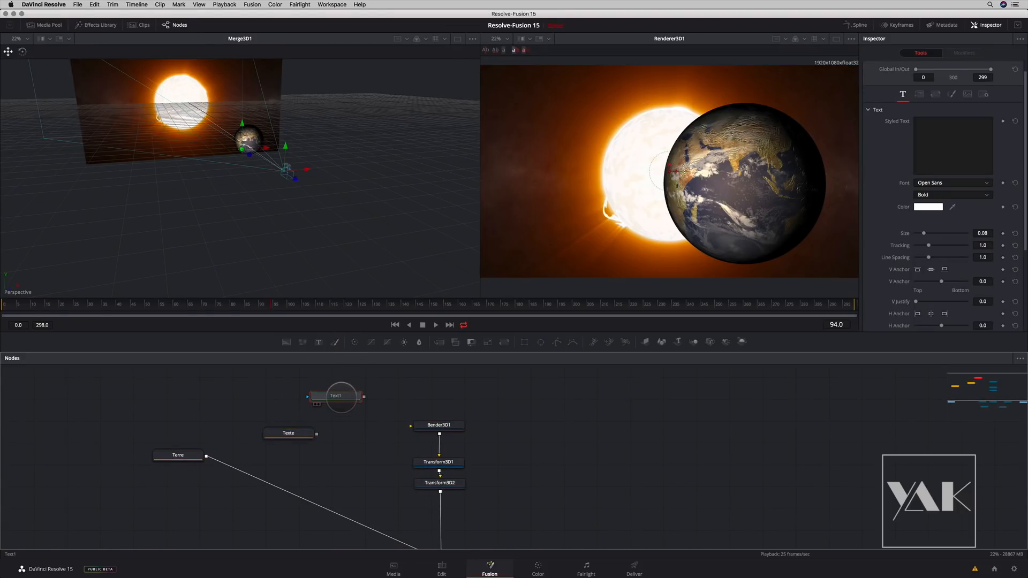
pyautogui.press('Delete')
pyautogui.hotkey('shift', 'space')
pyautogui.write('text')
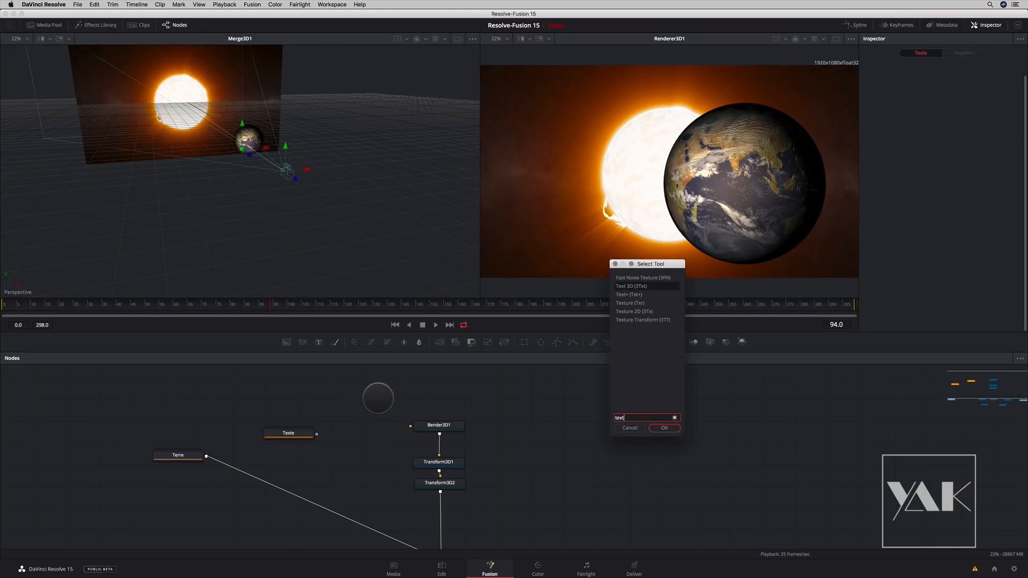
pyautogui.press('Return')
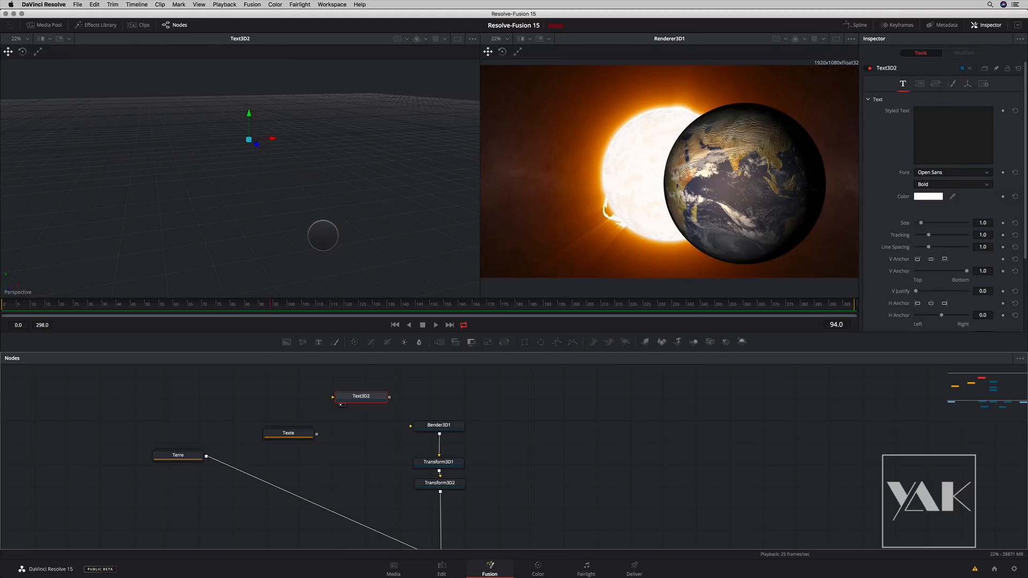
# - Enter "DAVINCI RESOLVE 15" as the 3D text node's styled text
pyautogui.click(927, 125)
pyautogui.write('DAVINCI')
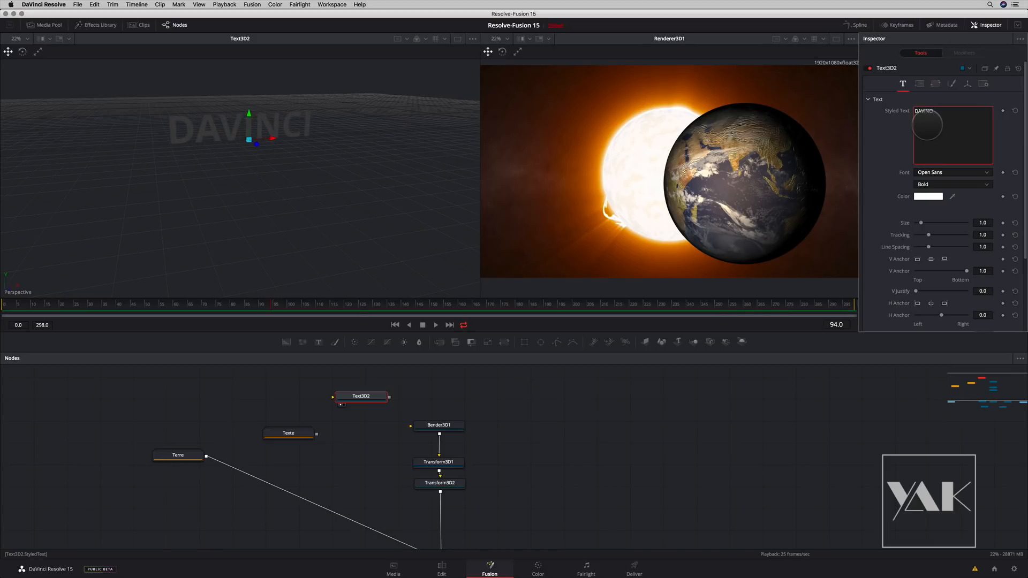
pyautogui.write(' RESOLVE 15')
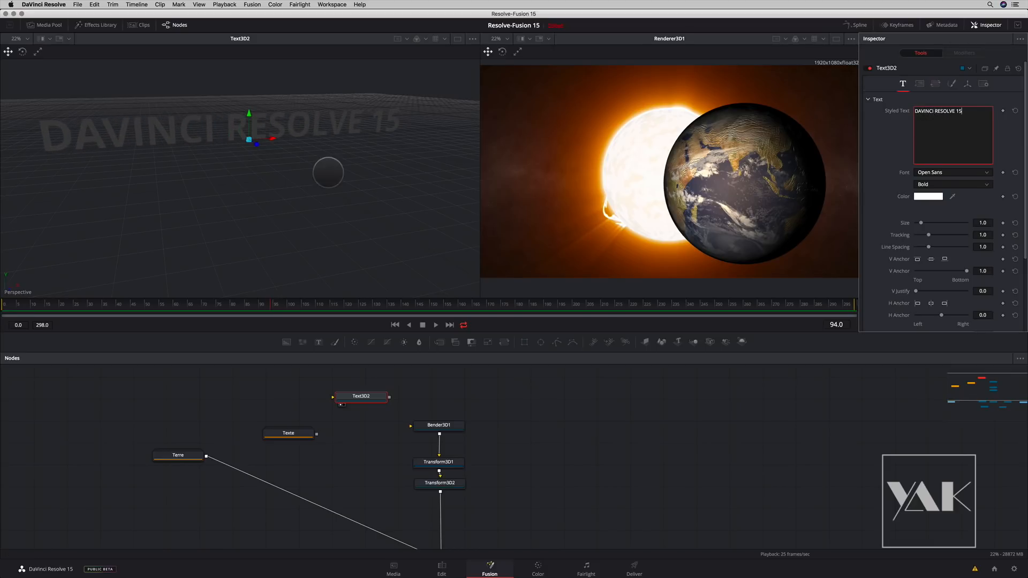
pyautogui.moveTo(314, 181); pyautogui.dragTo(213, 209)
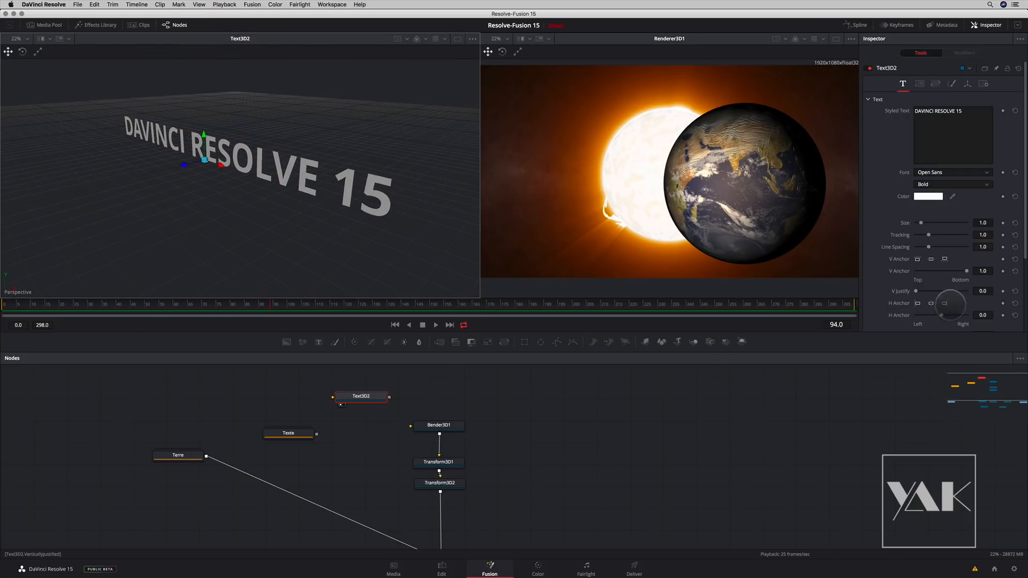
# - Enlarge the Inspector to full height and set the 3D text's extrusion depth to about 0.11
pyautogui.click(1017, 25)
pyautogui.click(868, 404)
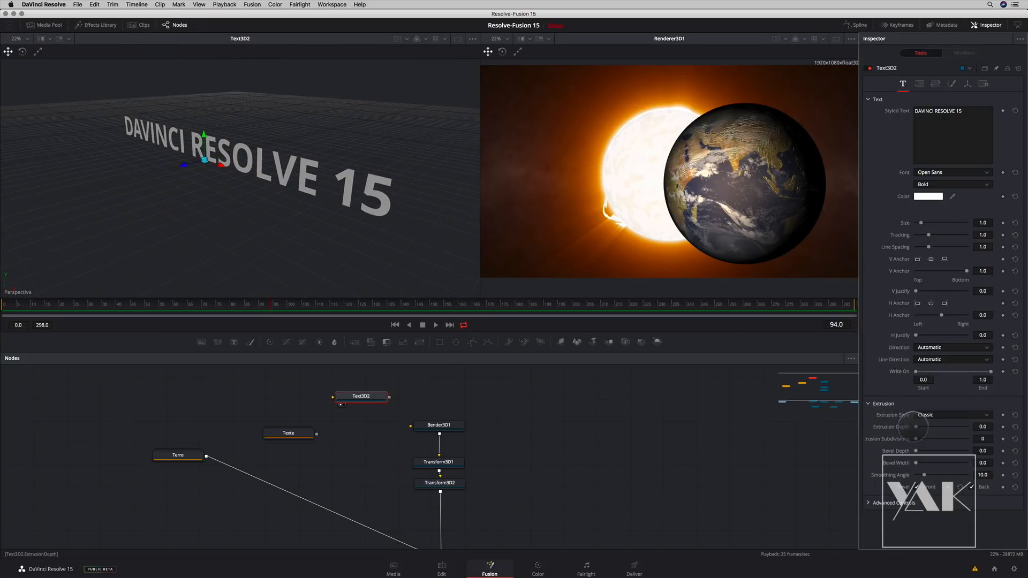
pyautogui.moveTo(916, 427); pyautogui.dragTo(943, 427)
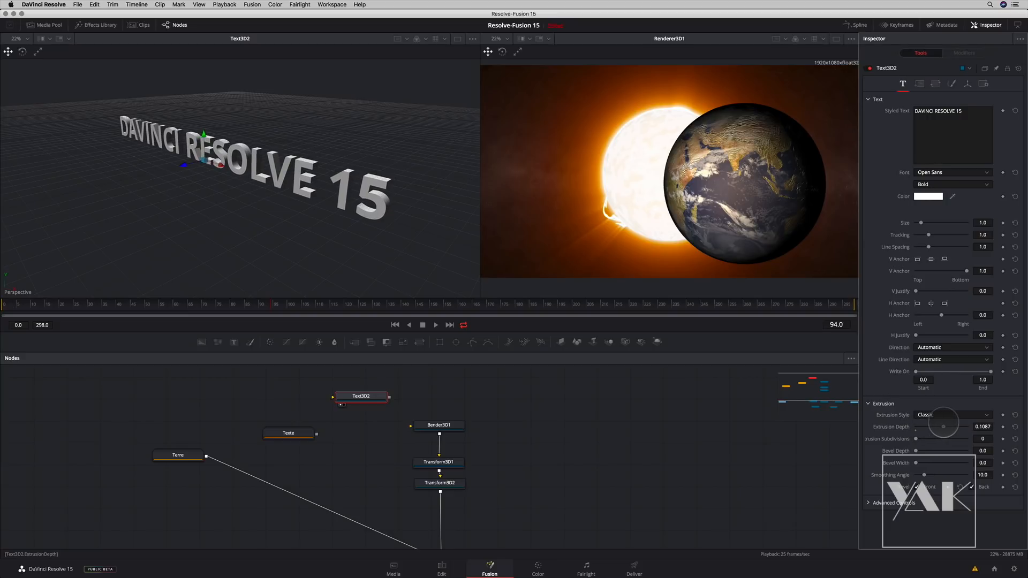
pyautogui.moveTo(266, 194); pyautogui.dragTo(225, 169)
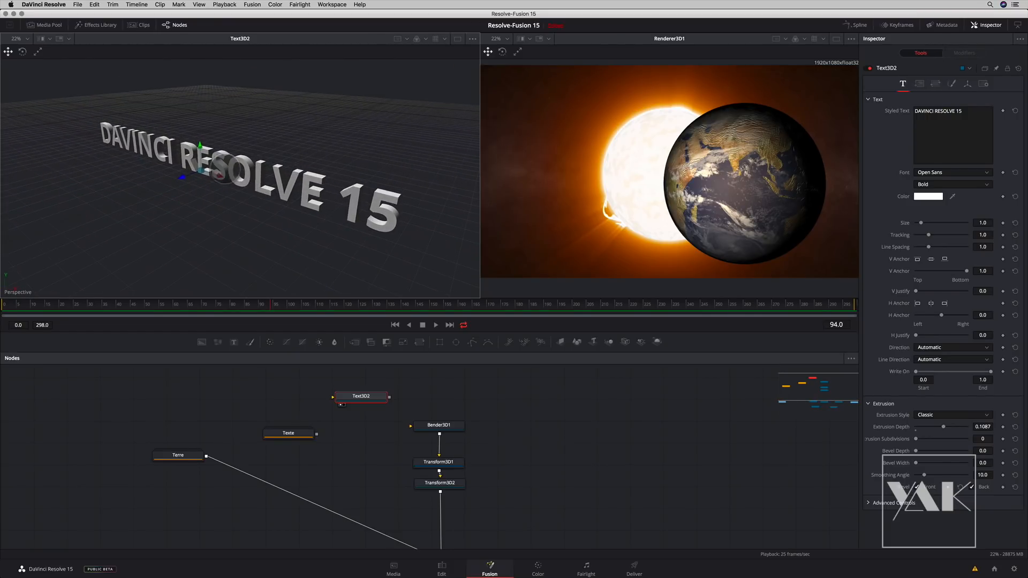
# - Open the Shaders templates in the effects library, widen the list and browse through the available shaders
pyautogui.moveTo(356, 396); pyautogui.dragTo(359, 402)
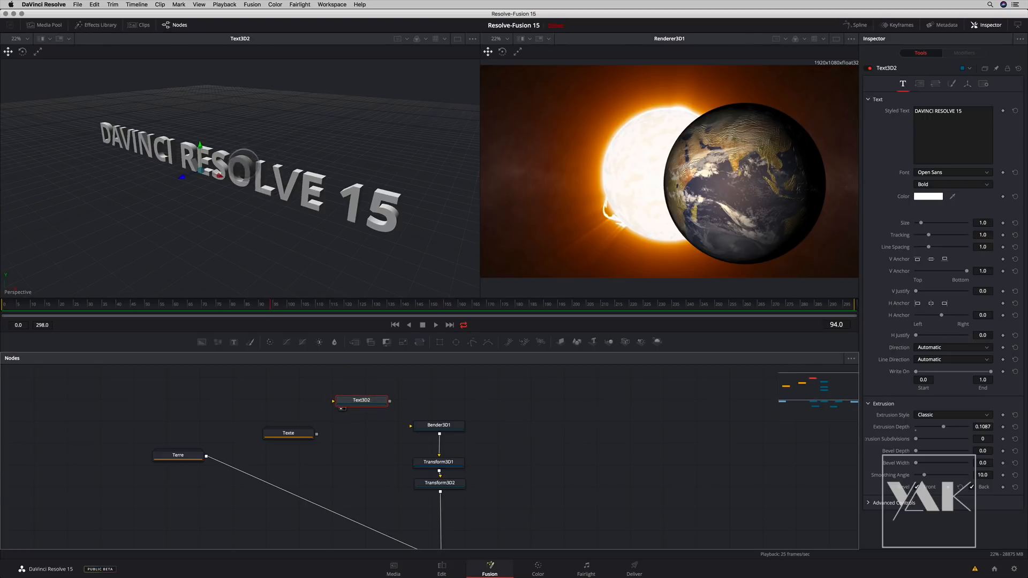
pyautogui.click(94, 25)
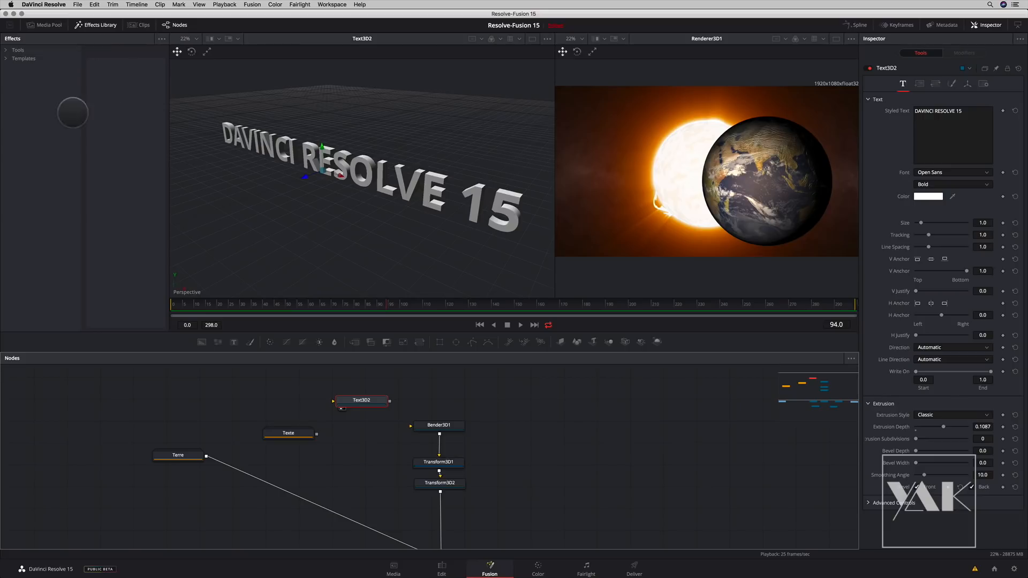
pyautogui.click(28, 126)
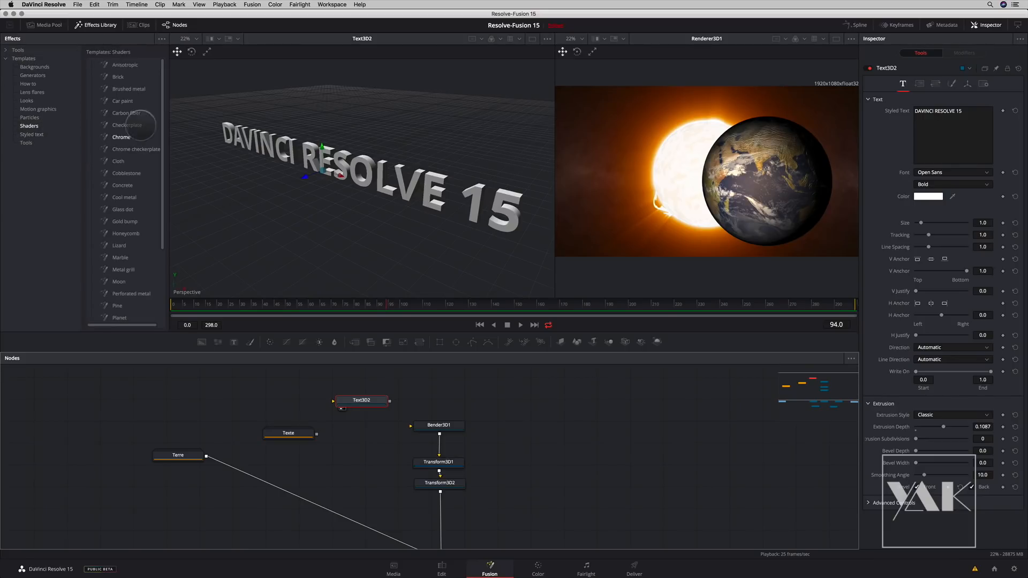
pyautogui.moveTo(176, 139); pyautogui.dragTo(241, 144)
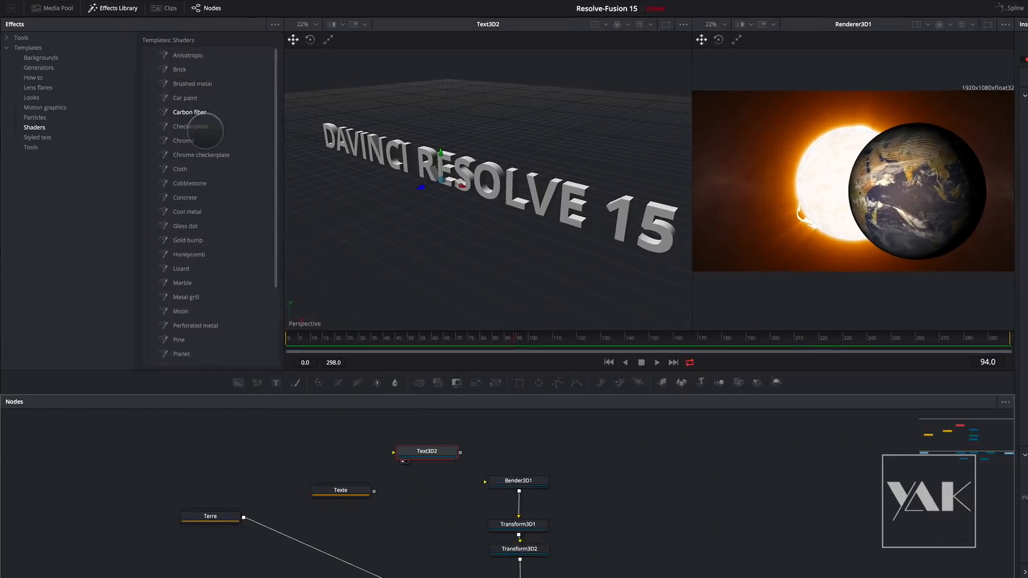
pyautogui.scroll(-2, 234, 276)
pyautogui.scroll(2, 330, 229)
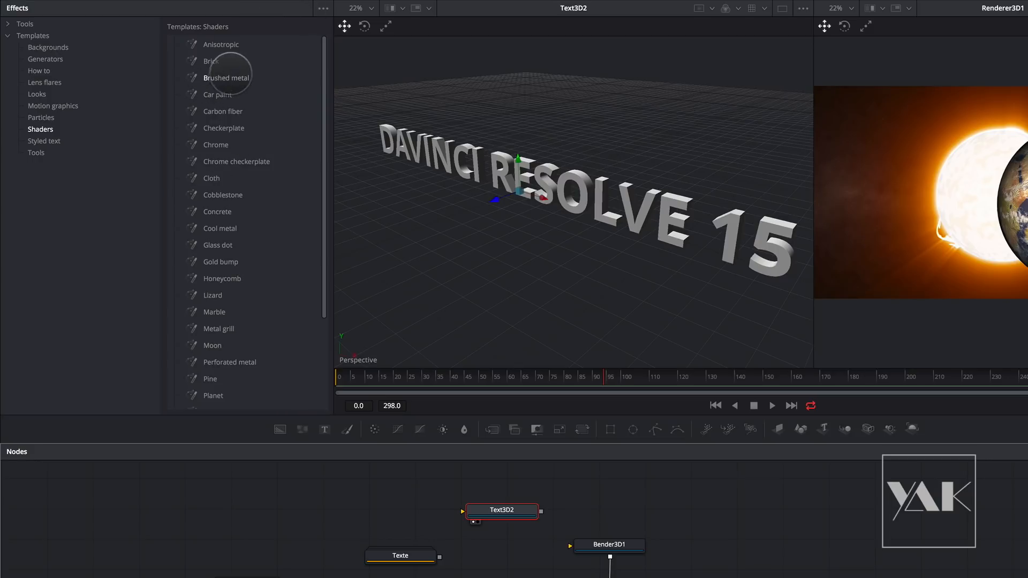
# - Apply the Car paint shader to Text3D2 through a Replace Material 3D node and show the result in the first viewer
pyautogui.moveTo(364, 256); pyautogui.dragTo(303, 489)
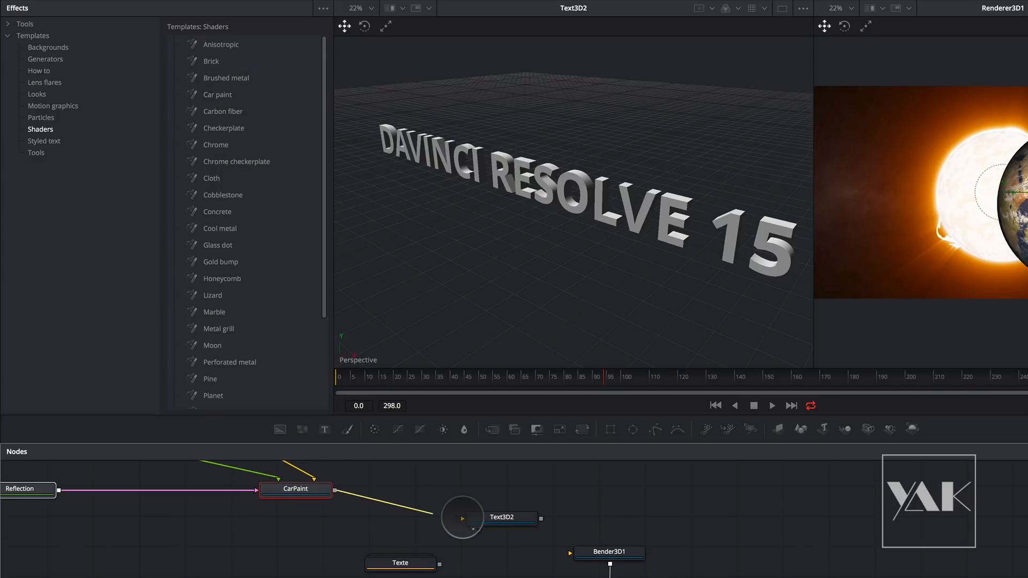
pyautogui.moveTo(499, 515); pyautogui.dragTo(501, 491)
pyautogui.hotkey('shift', 'space')
pyautogui.write('r')
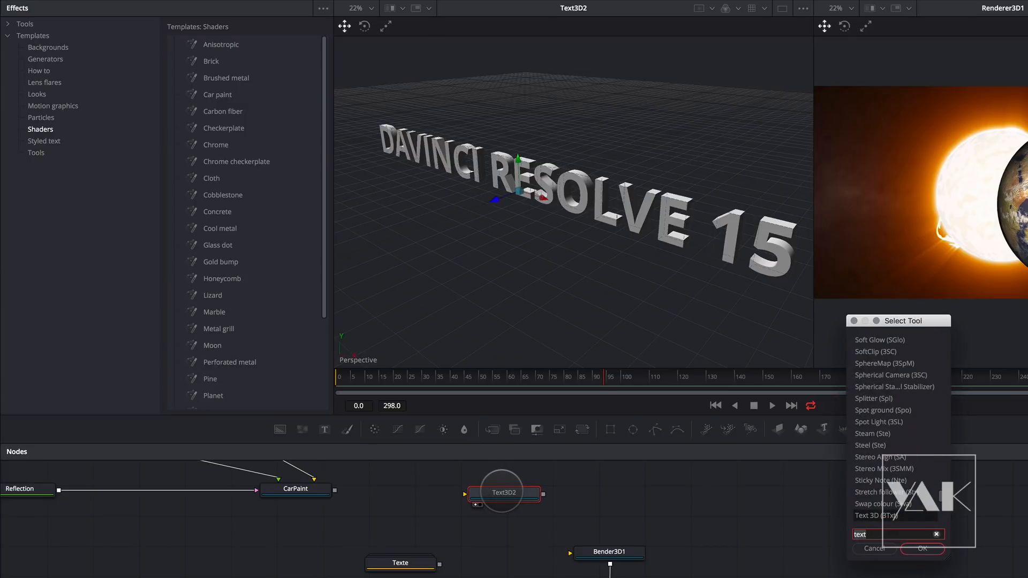
pyautogui.write('epl')
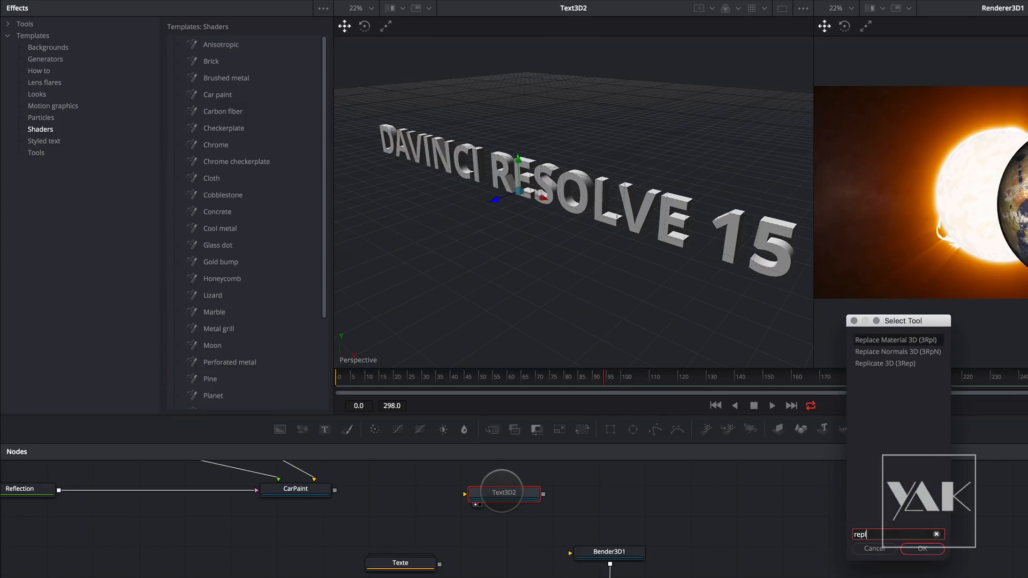
pyautogui.press('Return')
pyautogui.moveTo(589, 493); pyautogui.dragTo(473, 526)
pyautogui.moveTo(336, 489); pyautogui.dragTo(458, 527)
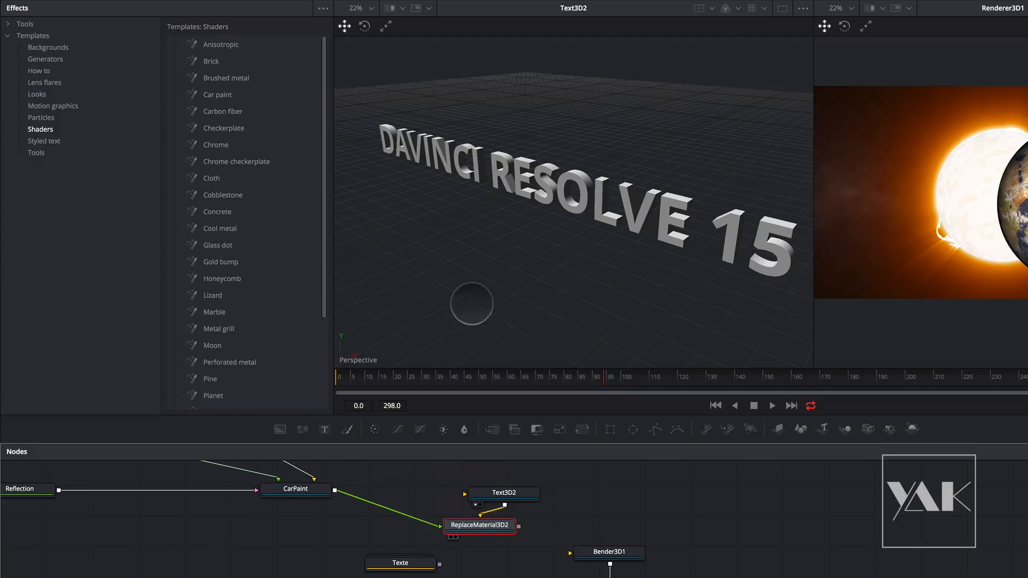
pyautogui.press('1')
pyautogui.moveTo(579, 151); pyautogui.dragTo(641, 268)
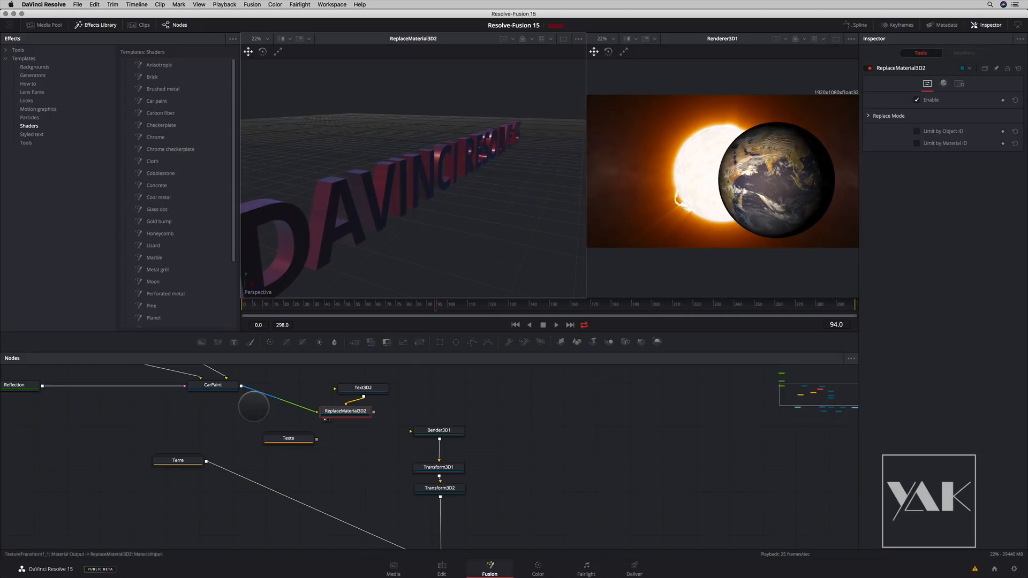
# - Gather the Reflection, BaseStructure and BaseColor nodes close around the CarPaint node
pyautogui.moveTo(253, 407); pyautogui.dragTo(339, 497)
pyautogui.moveTo(145, 400); pyautogui.dragTo(386, 447)
pyautogui.moveTo(171, 454); pyautogui.dragTo(303, 453)
pyautogui.moveTo(170, 498); pyautogui.dragTo(220, 460)
# - Change BaseColor's Color 1 and Color 2 to bright orange and inspect the recoloured text
pyautogui.click(387, 446)
pyautogui.click(935, 109)
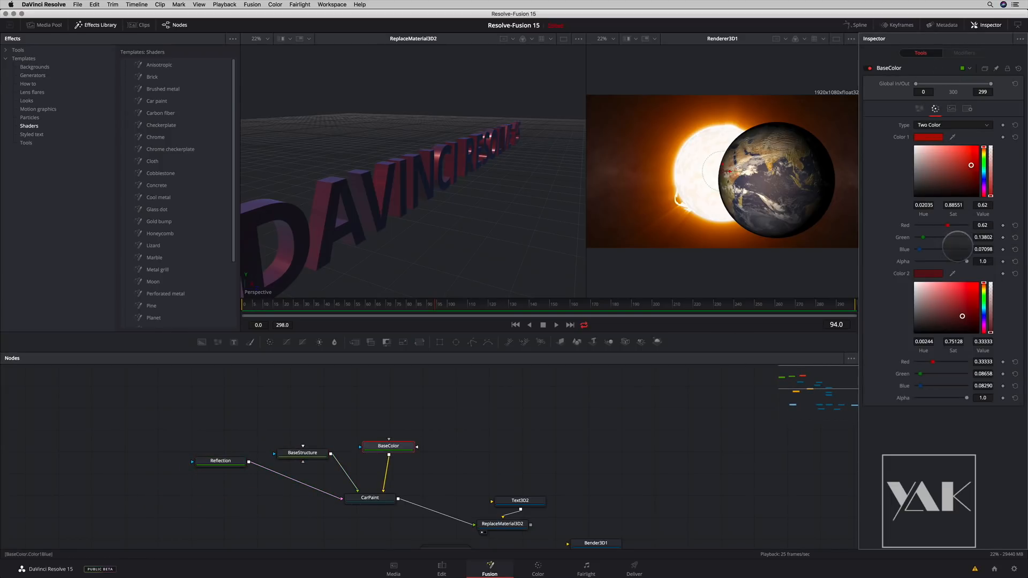
pyautogui.moveTo(984, 146)
pyautogui.mouseDown()
pyautogui.moveTo(984, 186)
pyautogui.moveTo(978, 150)
pyautogui.mouseUp()
pyautogui.moveTo(984, 283); pyautogui.dragTo(984, 289)
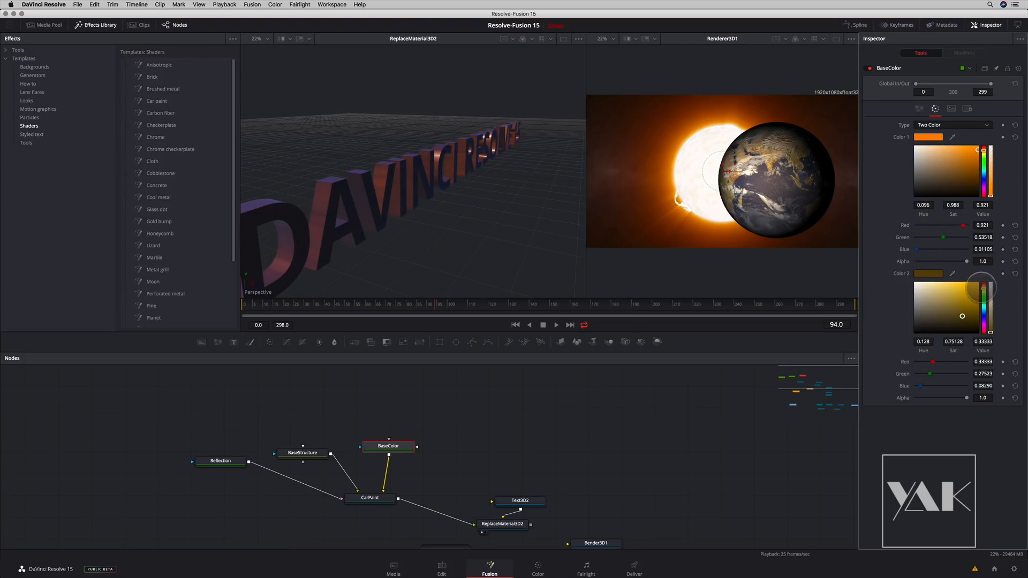
pyautogui.moveTo(982, 288); pyautogui.dragTo(983, 285)
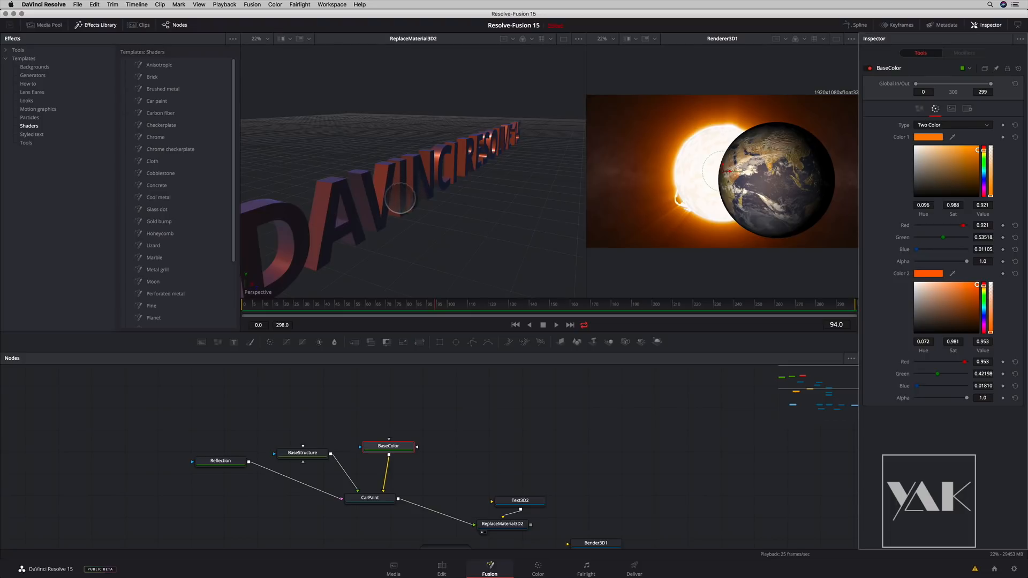
pyautogui.moveTo(401, 198); pyautogui.dragTo(391, 276)
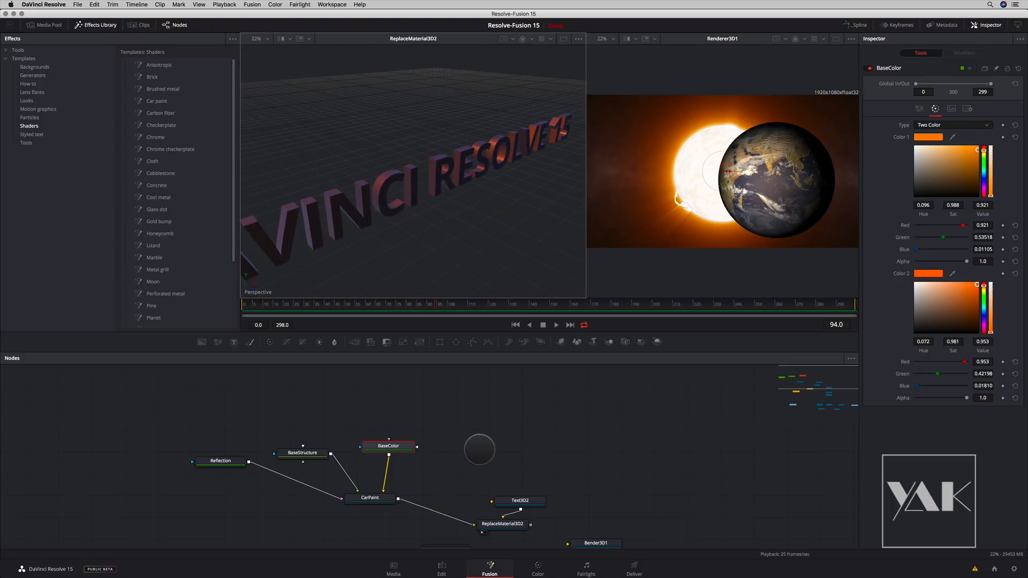
# - Delete the four car paint shader nodes and connect a Glass dot shader to ReplaceMaterial3D2's material input
pyautogui.scroll(-3, 469, 425)
pyautogui.moveTo(182, 390); pyautogui.dragTo(399, 470)
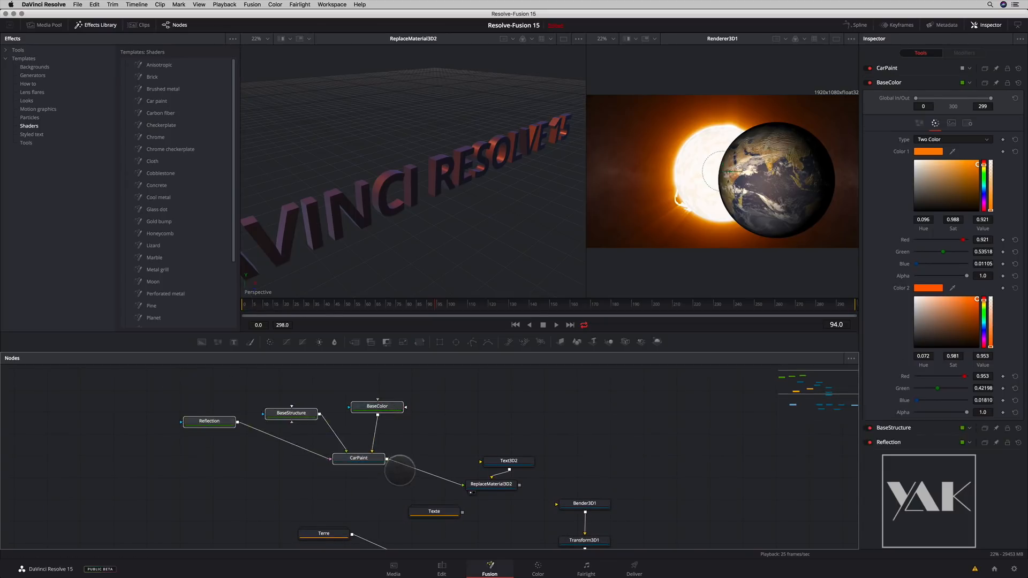
pyautogui.press('Delete')
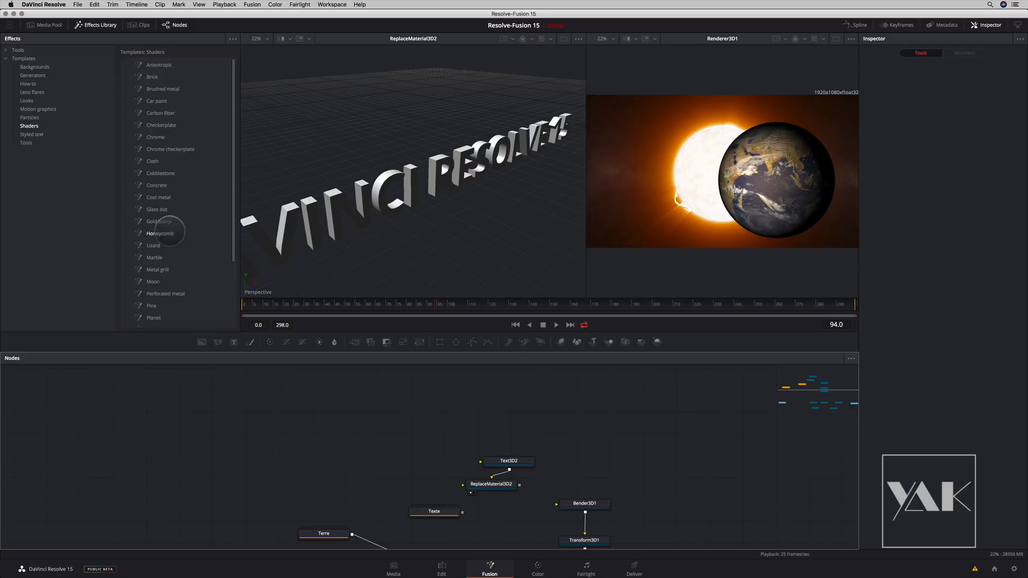
pyautogui.moveTo(323, 413); pyautogui.dragTo(337, 413)
pyautogui.moveTo(459, 477); pyautogui.dragTo(463, 485)
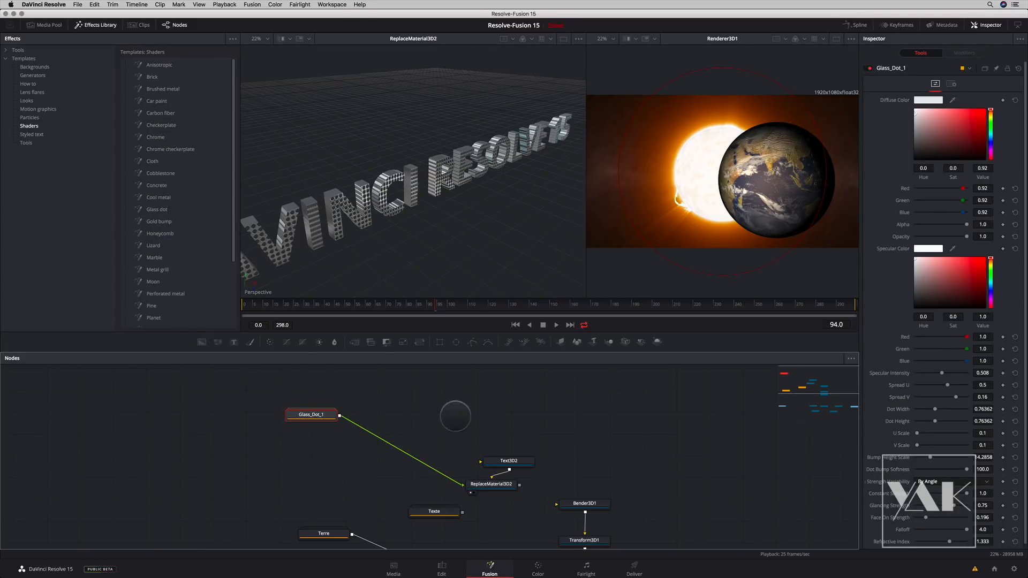
pyautogui.moveTo(445, 199); pyautogui.dragTo(386, 222)
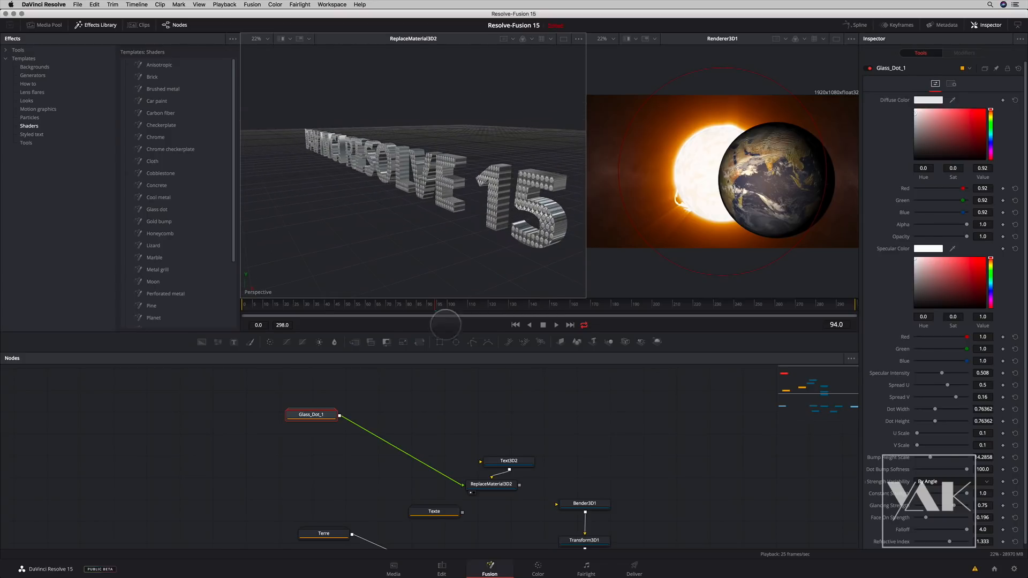
# - Move Text3D2 and ReplaceMaterial3D2 up, add a Bender 3D after the replace material node, and hide the effects library
pyautogui.moveTo(498, 460); pyautogui.dragTo(484, 422)
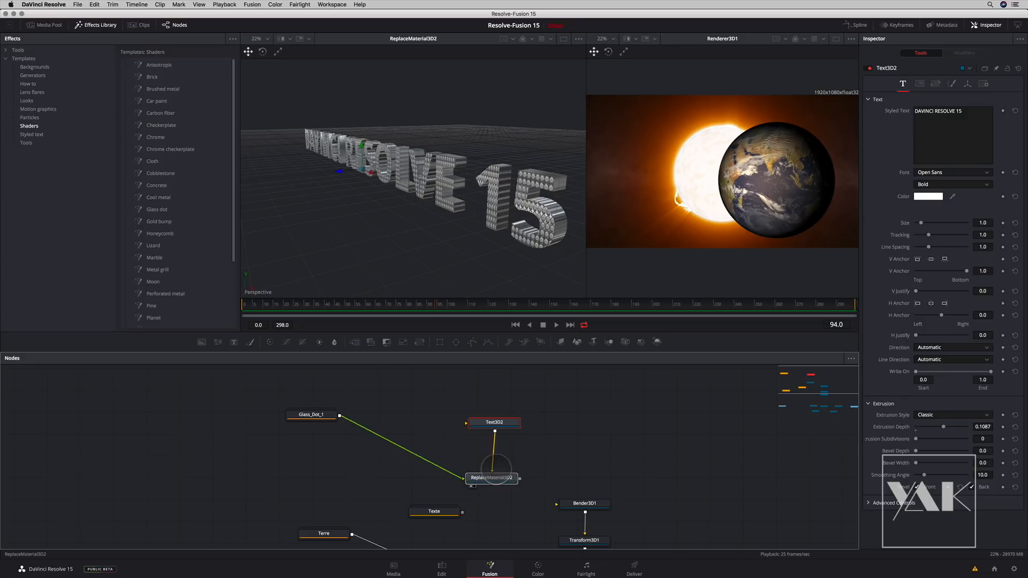
pyautogui.click(491, 459)
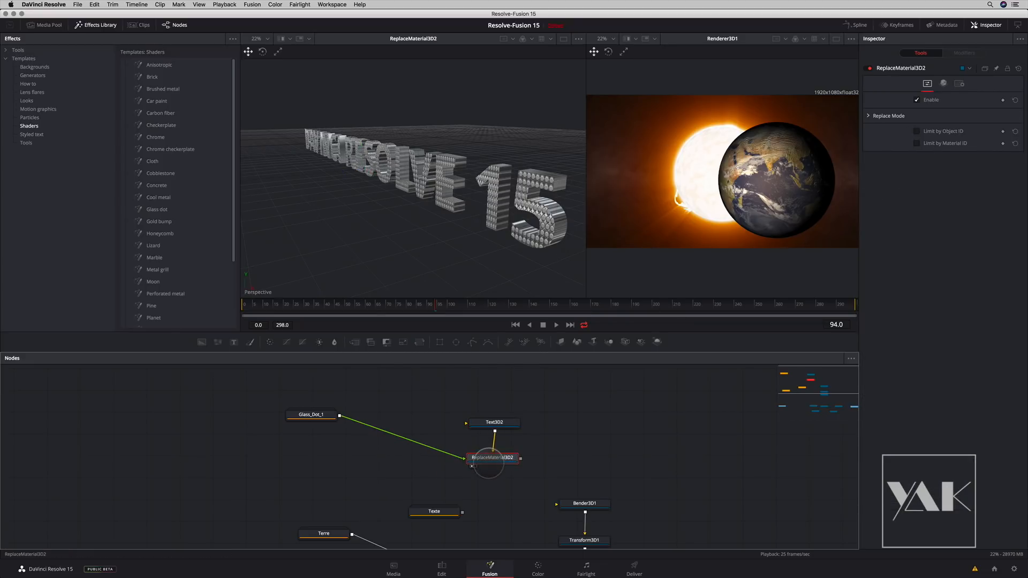
pyautogui.hotkey('shift', 'space')
pyautogui.write('bender')
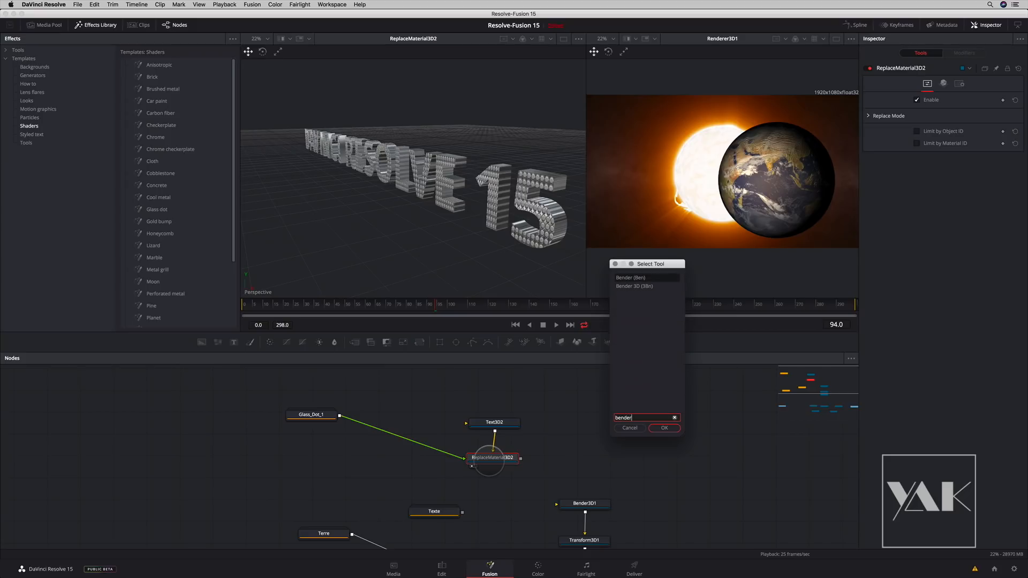
pyautogui.press('Return')
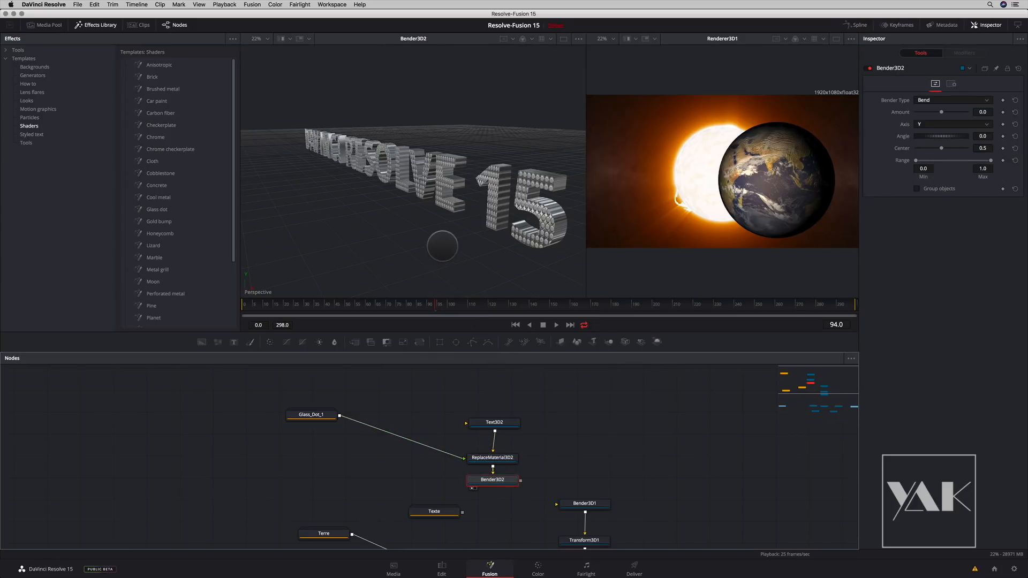
pyautogui.click(91, 25)
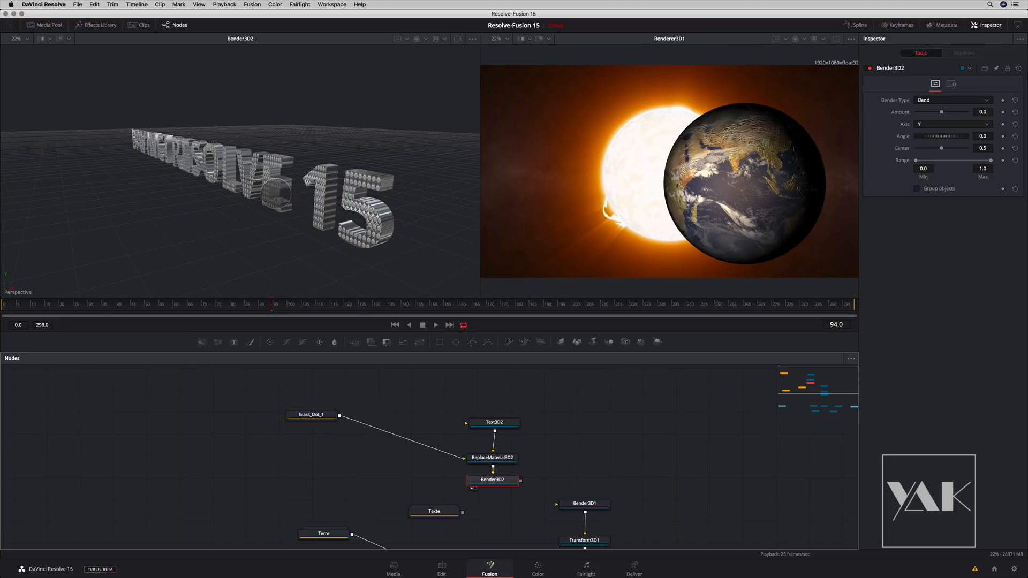
pyautogui.moveTo(275, 212)
pyautogui.mouseDown()
pyautogui.moveTo(300, 209)
pyautogui.moveTo(275, 210)
pyautogui.moveTo(284, 206)
pyautogui.mouseUp()
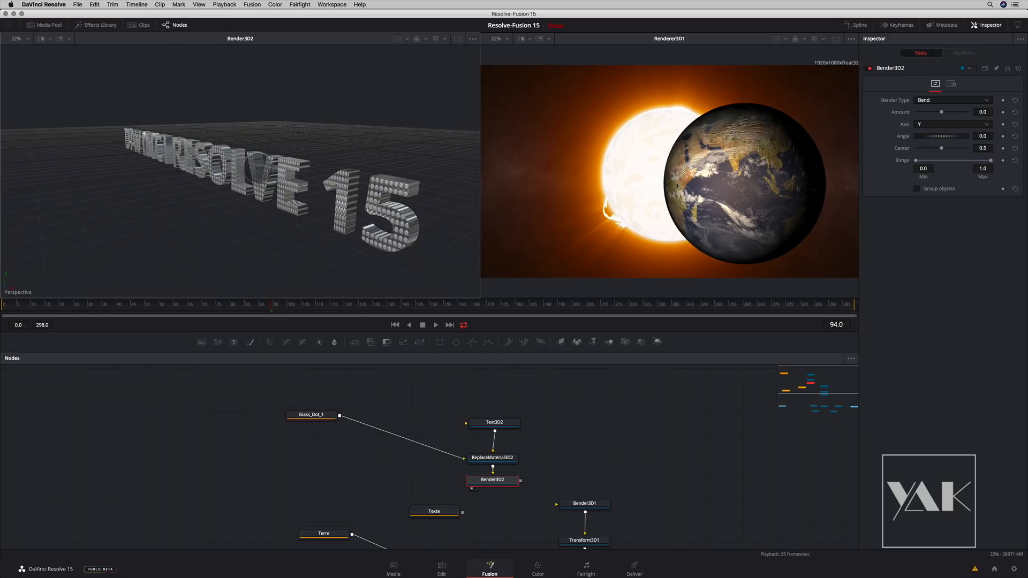
# - Bend the text into a horizontal ring with Amount -0.98, Axis X, Angle 90 and Group objects enabled
pyautogui.click(492, 480)
pyautogui.moveTo(941, 111)
pyautogui.mouseDown()
pyautogui.moveTo(930, 112)
pyautogui.moveTo(950, 104)
pyautogui.moveTo(935, 124)
pyautogui.moveTo(937, 112)
pyautogui.moveTo(918, 112)
pyautogui.moveTo(945, 112)
pyautogui.mouseUp()
pyautogui.click(935, 124)
pyautogui.click(933, 134)
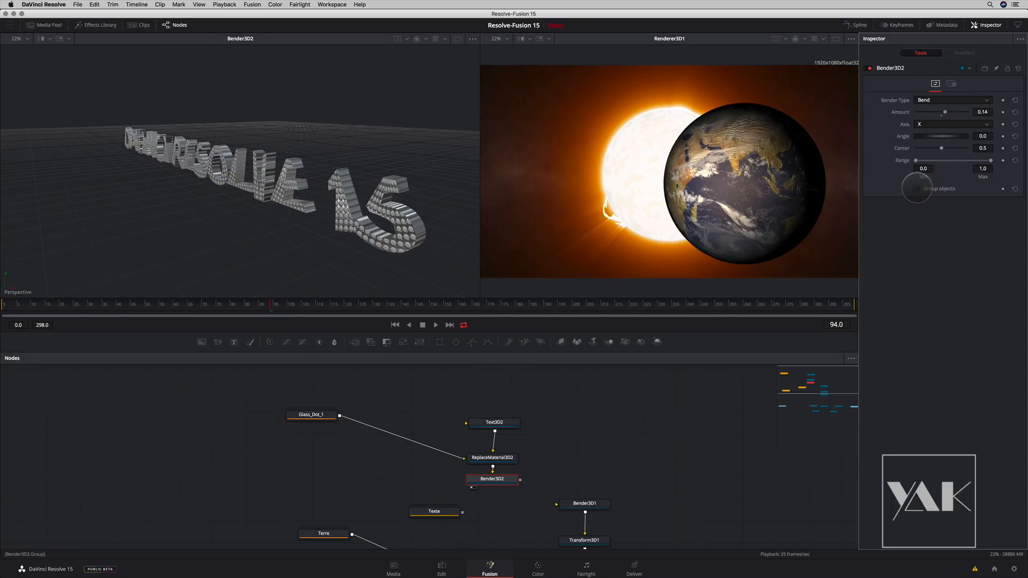
pyautogui.click(917, 188)
pyautogui.moveTo(945, 112); pyautogui.dragTo(916, 127)
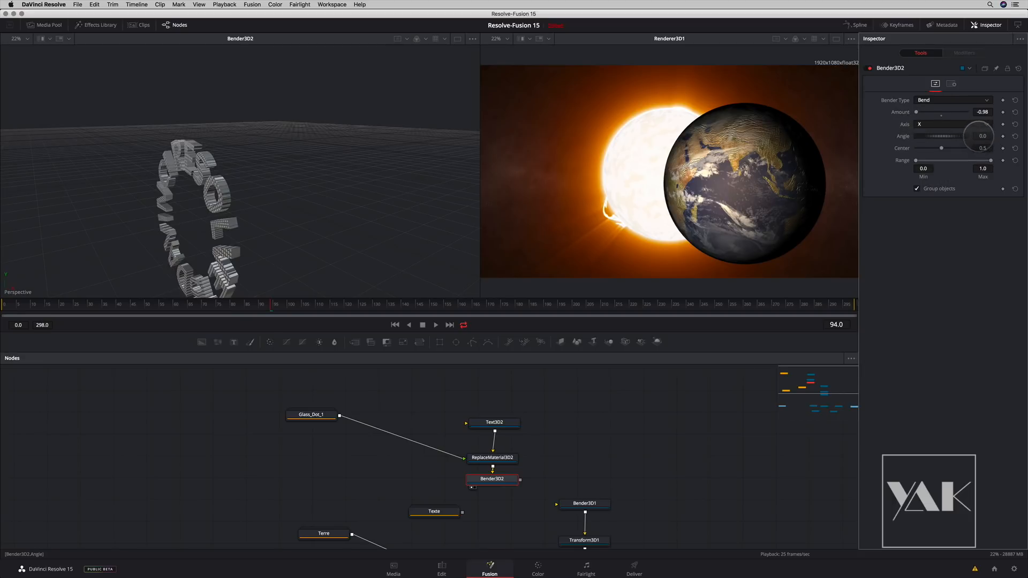
pyautogui.moveTo(940, 134); pyautogui.dragTo(984, 136)
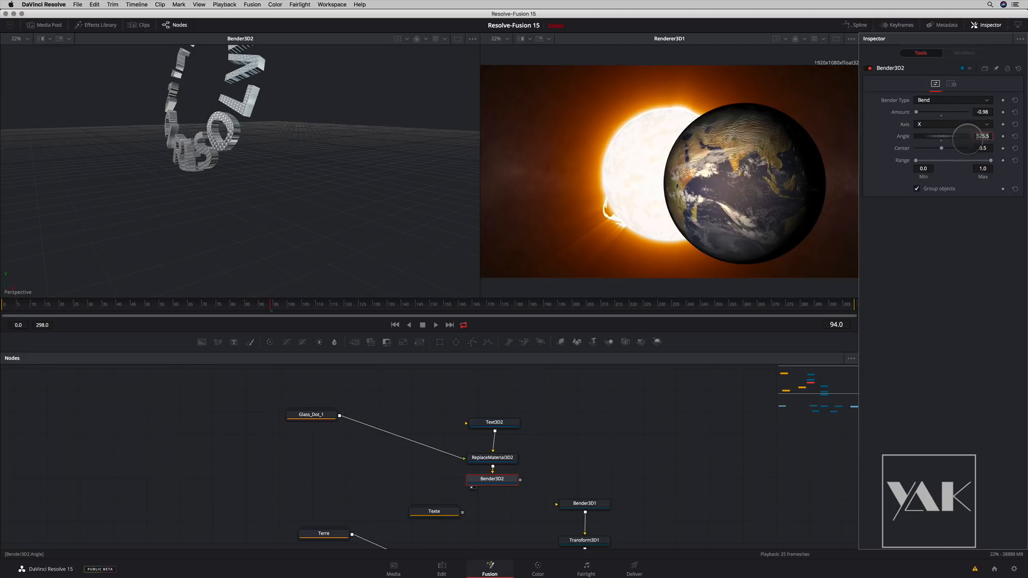
pyautogui.press('Tab')
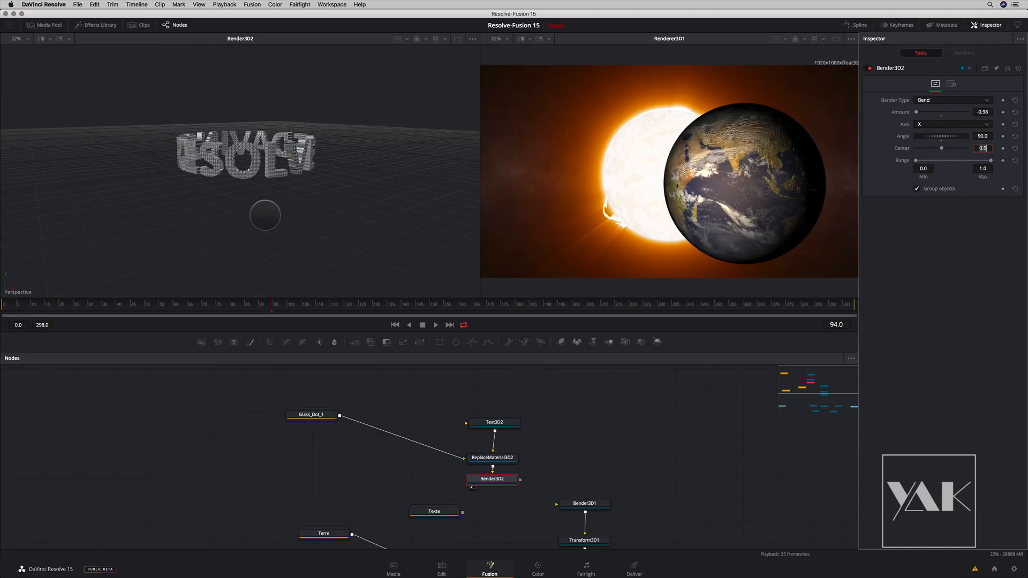
# - Inspect the text ring from another angle and reconnect the Texte group's output to Bender3D1
pyautogui.moveTo(236, 205); pyautogui.dragTo(338, 221)
pyautogui.moveTo(438, 477); pyautogui.dragTo(420, 440)
pyautogui.moveTo(497, 468); pyautogui.dragTo(547, 458)
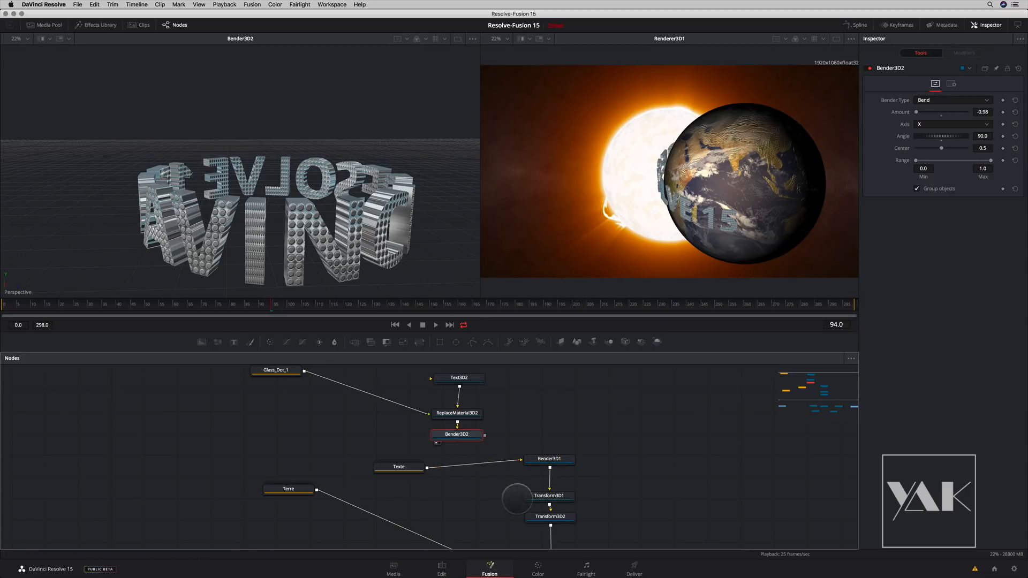
# - Keyframe Transform3D2's Y rotation from 104.3 at frame 0 to -253.1 at frame 131
pyautogui.click(550, 516)
pyautogui.moveTo(938, 187); pyautogui.dragTo(965, 184)
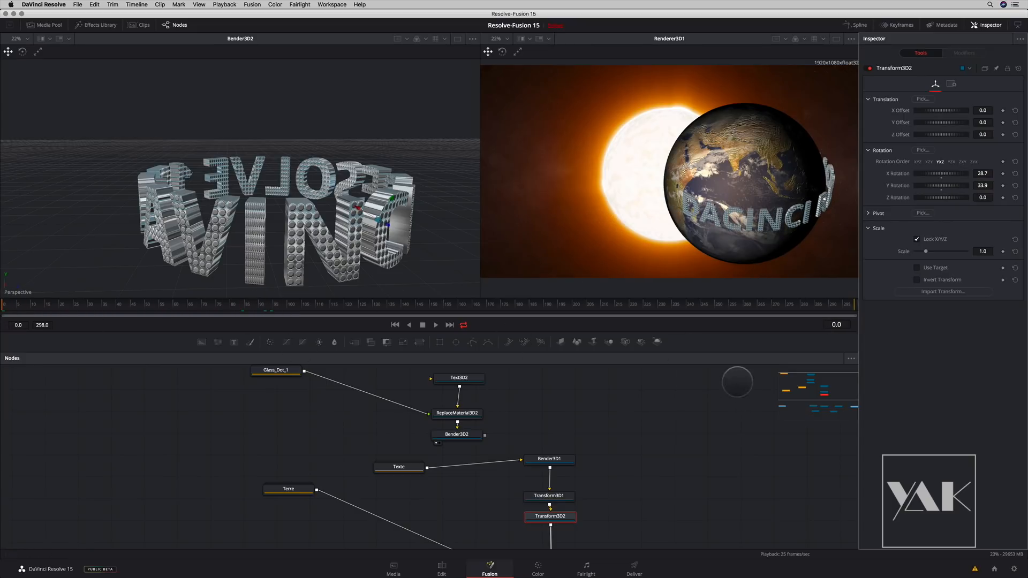
pyautogui.moveTo(496, 446); pyautogui.dragTo(277, 375)
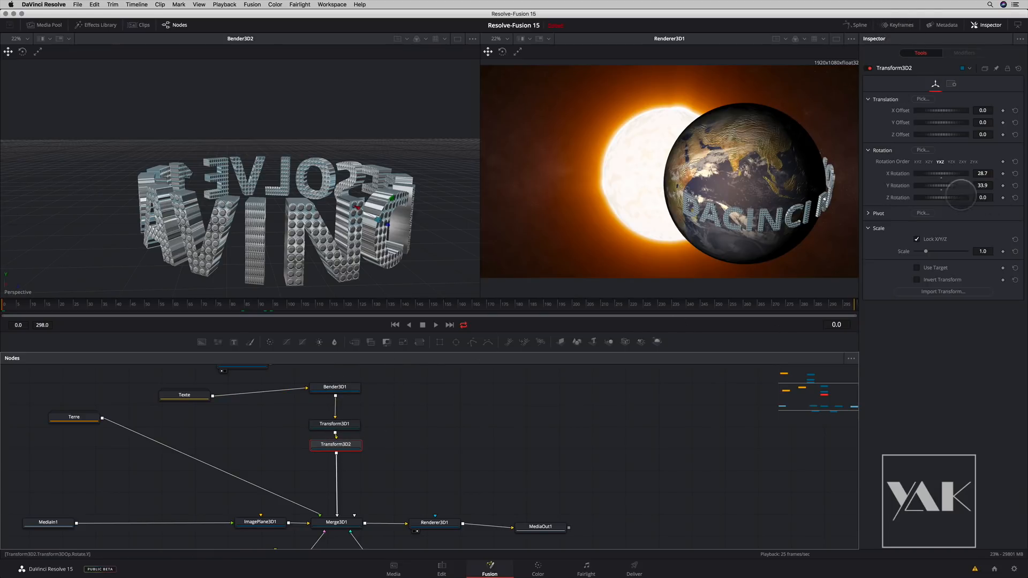
pyautogui.moveTo(944, 185); pyautogui.dragTo(956, 182)
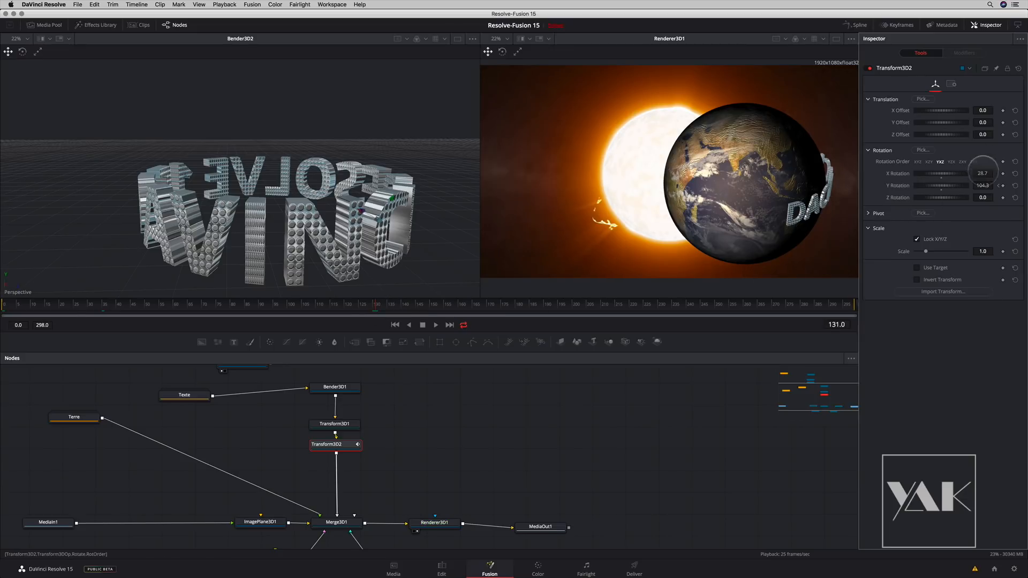
pyautogui.moveTo(948, 186); pyautogui.dragTo(893, 181)
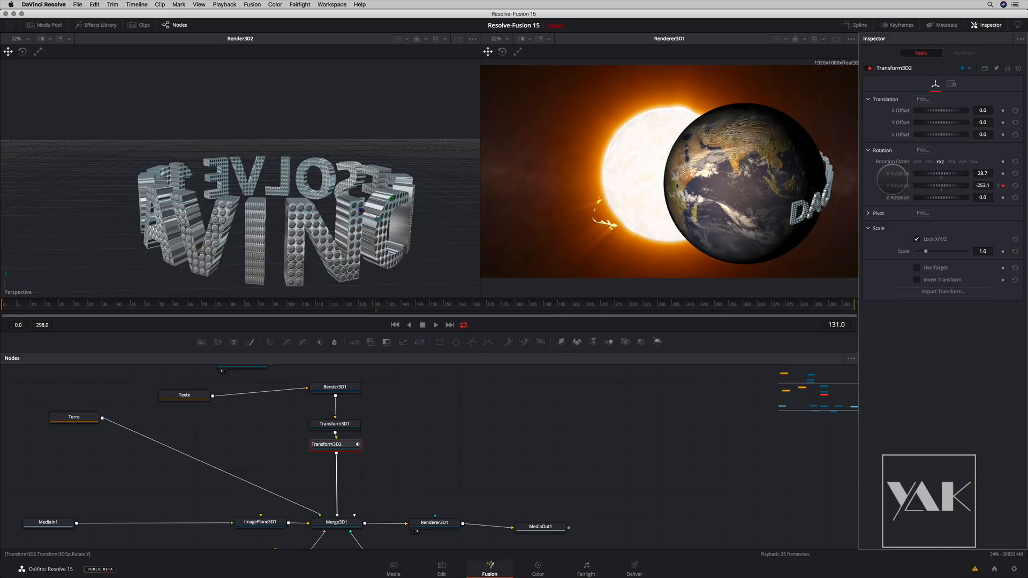
# - Show Transform3D2's Y rotation curve fitted in the Spline editor and reduce the Inspector to half height
pyautogui.click(855, 25)
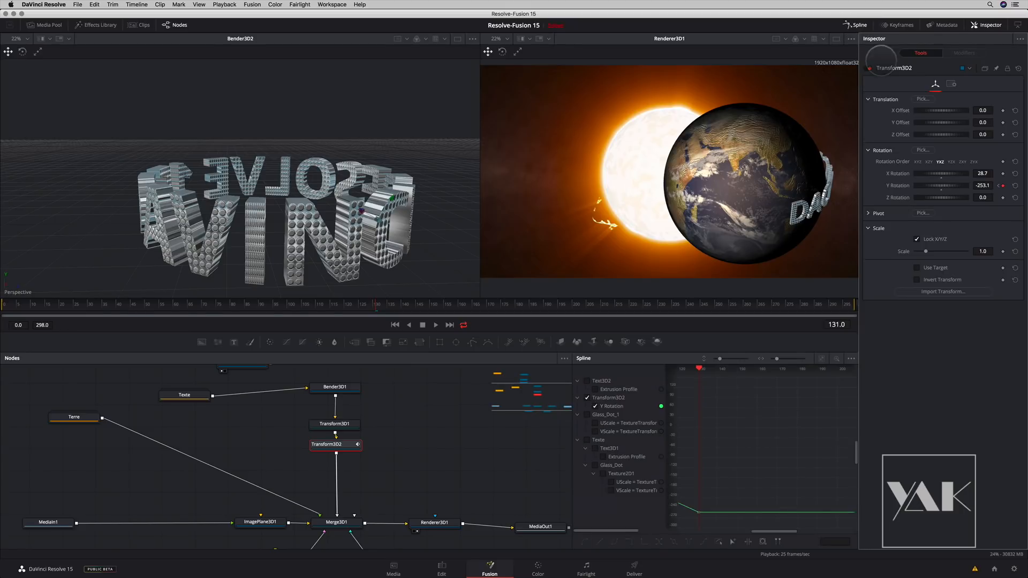
pyautogui.click(821, 359)
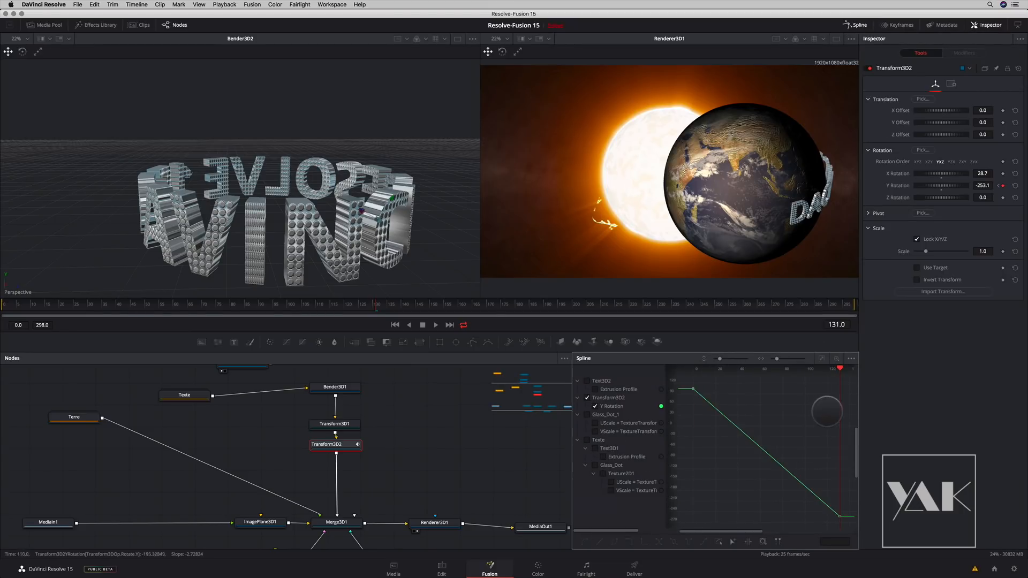
pyautogui.click(1018, 26)
pyautogui.click(1018, 26)
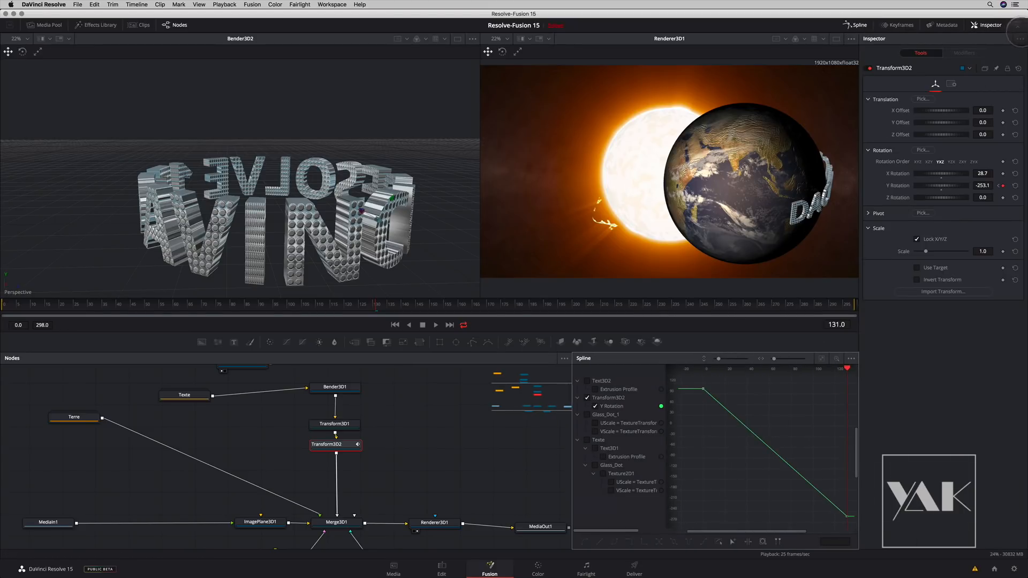
pyautogui.click(1018, 26)
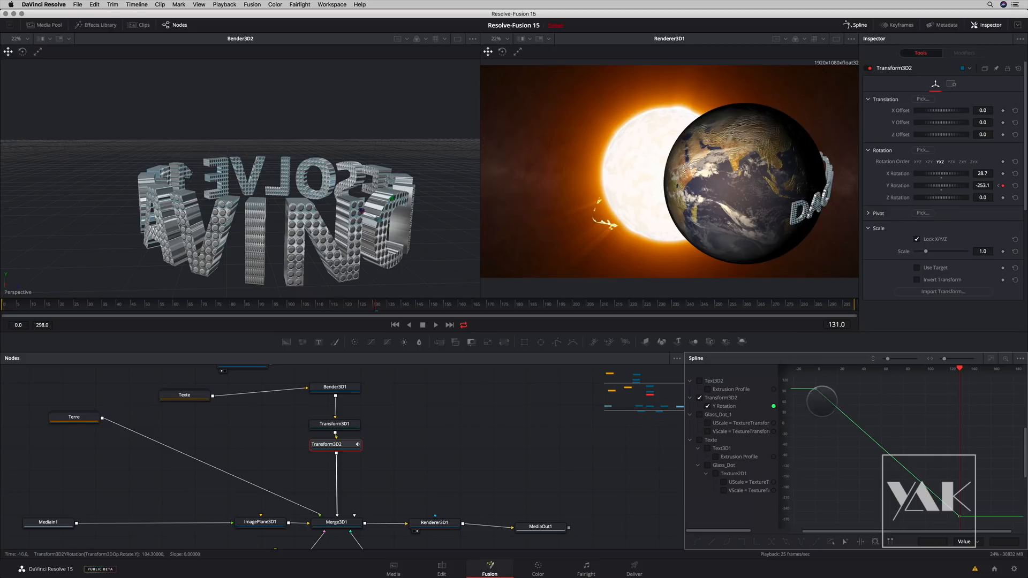
# - Smooth both keyframes of Transform3D2's Y Rotation curve and scrub through the text's orbit to check the easing
pyautogui.moveTo(806, 377); pyautogui.dragTo(993, 538)
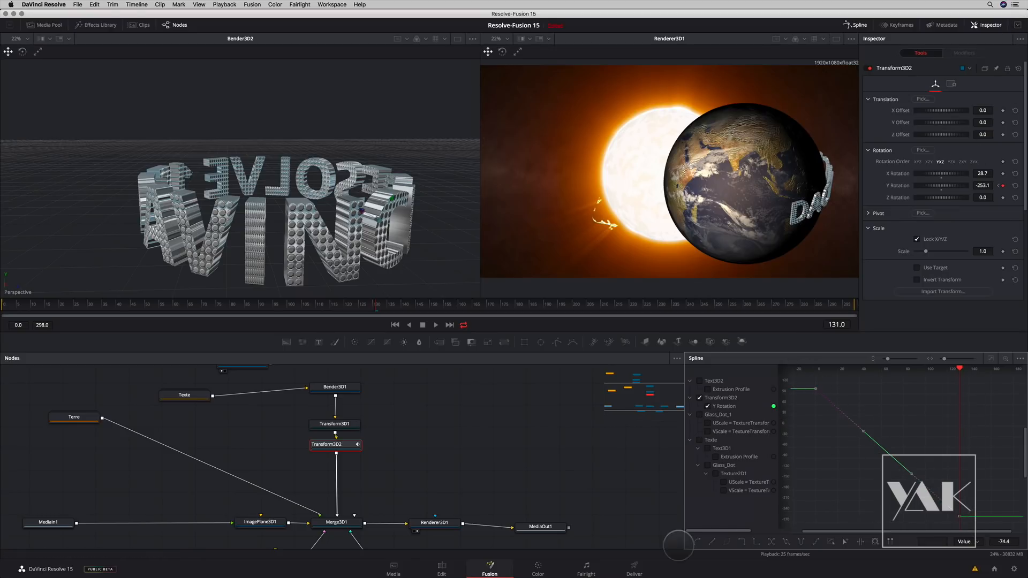
pyautogui.click(696, 542)
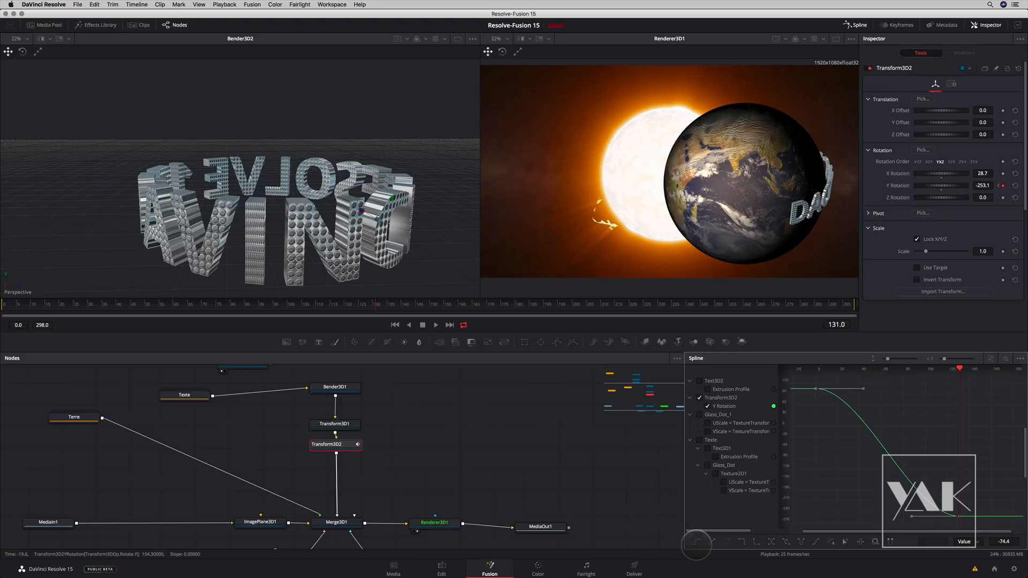
pyautogui.moveTo(951, 370); pyautogui.dragTo(849, 381)
pyautogui.moveTo(996, 407); pyautogui.dragTo(929, 416)
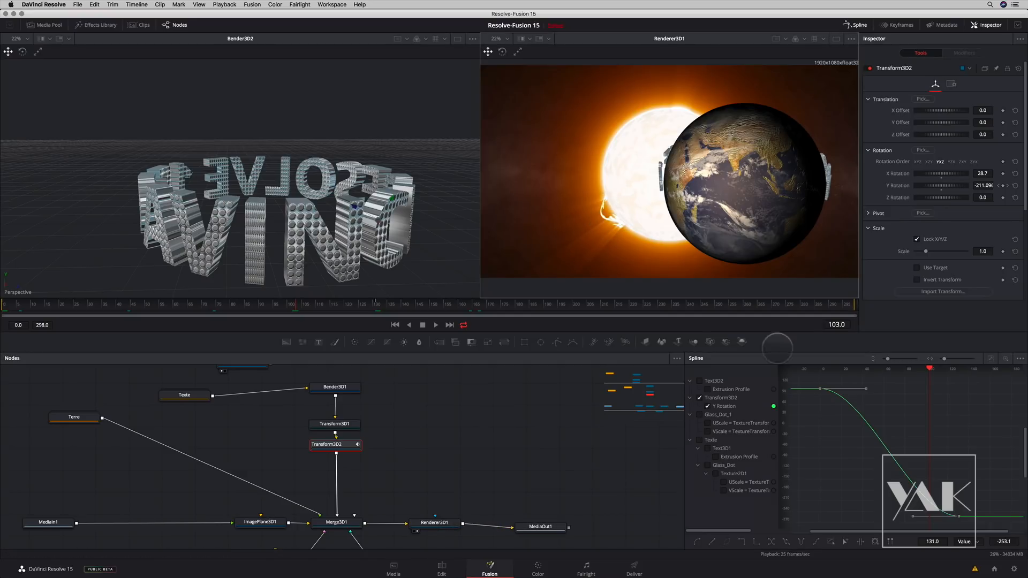
pyautogui.moveTo(929, 367); pyautogui.dragTo(892, 368)
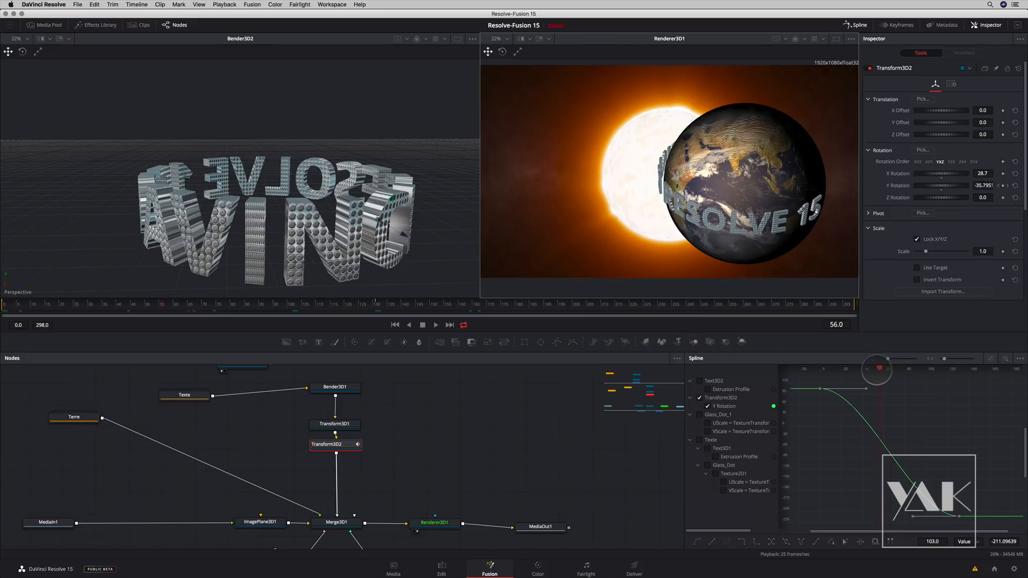
pyautogui.moveTo(874, 368); pyautogui.dragTo(893, 368)
# - Hide the Inspector, show the Keyframes editor beside the Spline editor, and narrow the node area
pyautogui.click(947, 25)
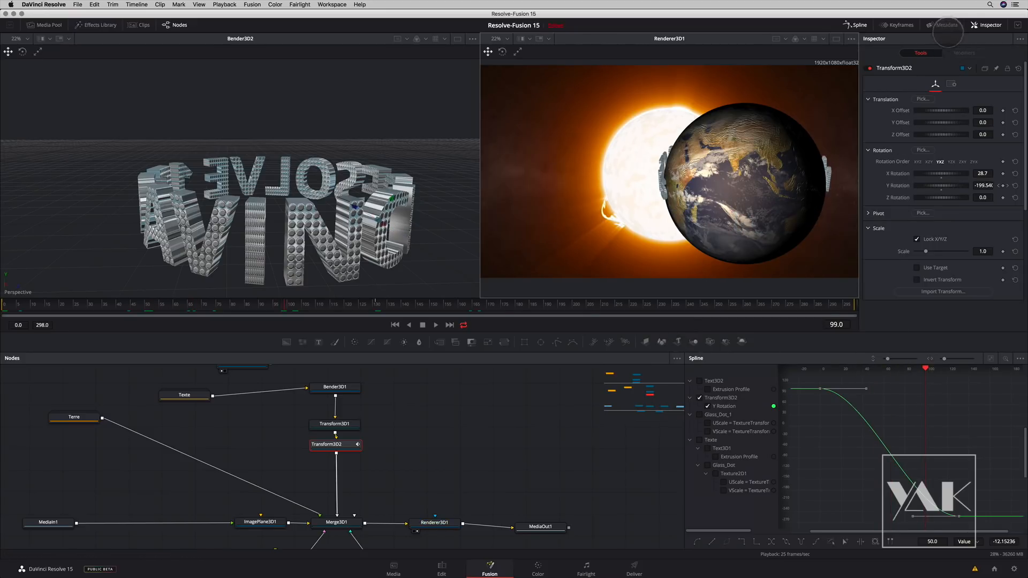
pyautogui.click(945, 25)
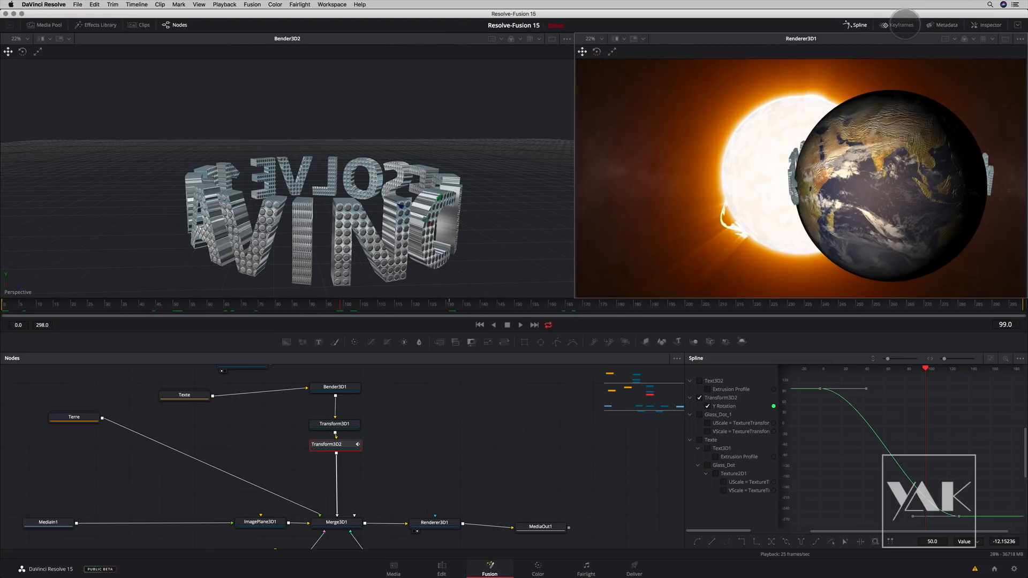
pyautogui.click(901, 25)
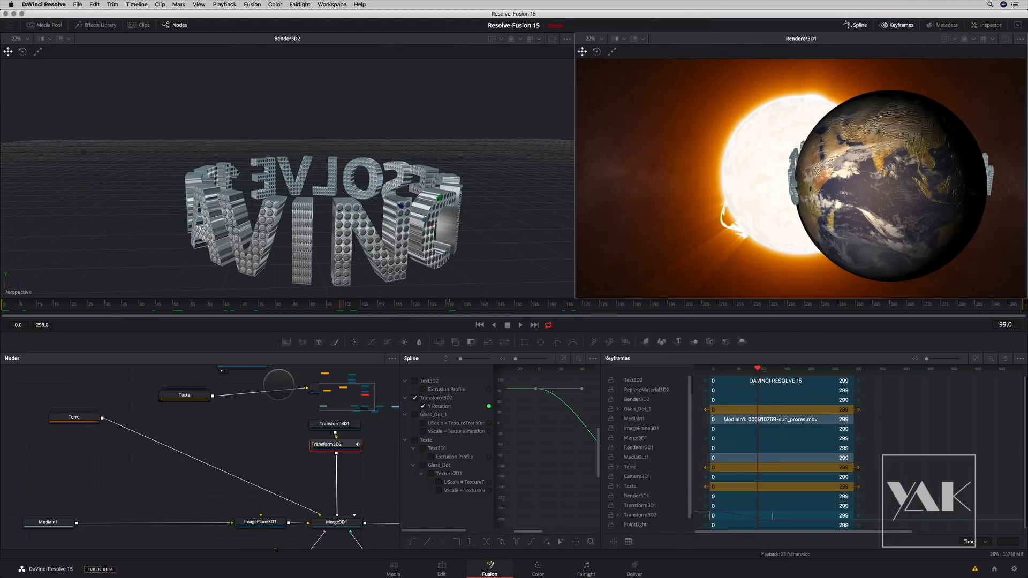
pyautogui.moveTo(400, 430); pyautogui.dragTo(70, 455)
pyautogui.moveTo(179, 449); pyautogui.dragTo(203, 455)
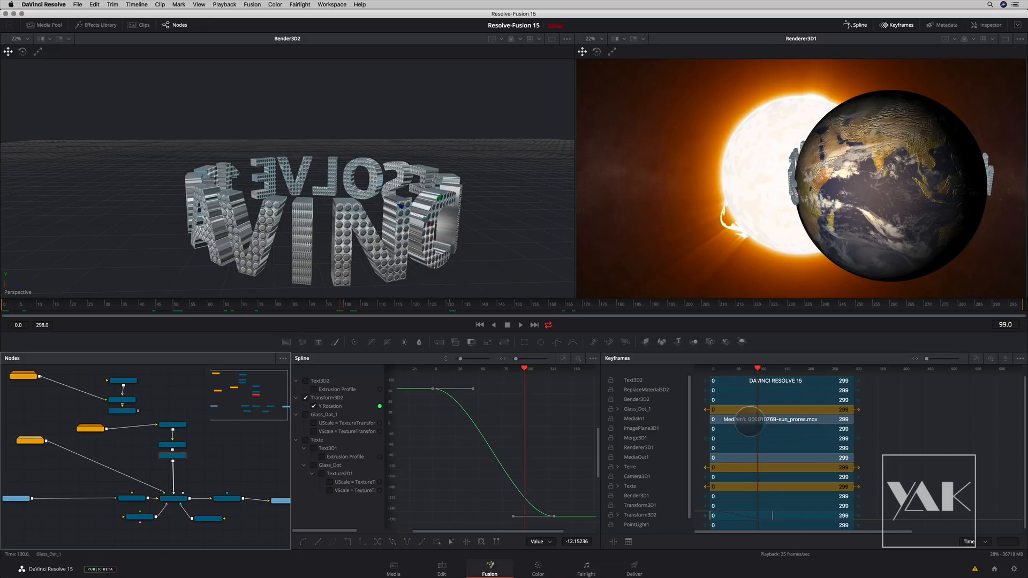
# - Retime Transform3D2's last rotation keyframe to about frame 220 and preview the slower orbit at frame 57
pyautogui.moveTo(773, 516); pyautogui.dragTo(807, 515)
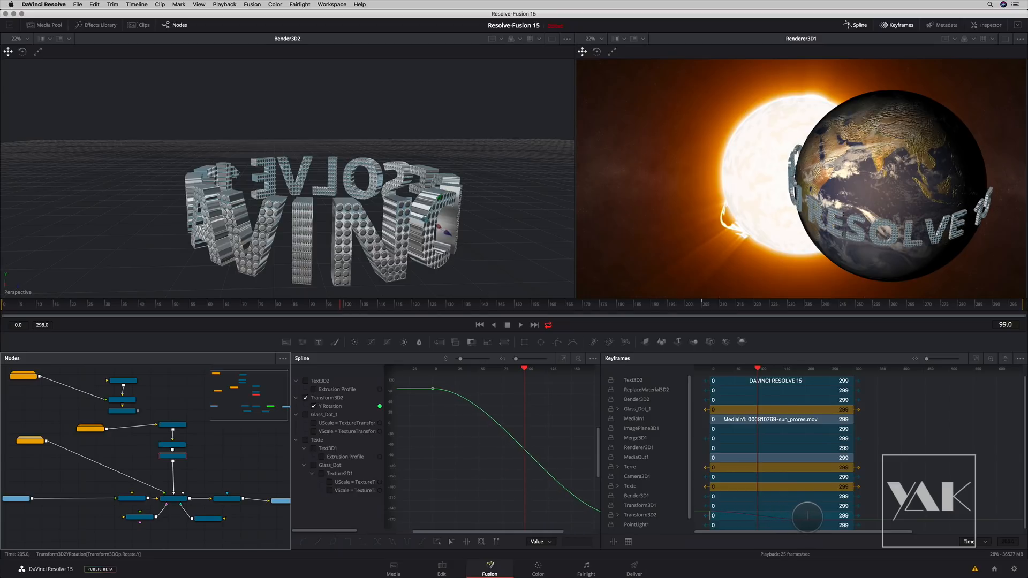
pyautogui.moveTo(759, 366); pyautogui.dragTo(798, 383)
pyautogui.moveTo(808, 515); pyautogui.dragTo(776, 518)
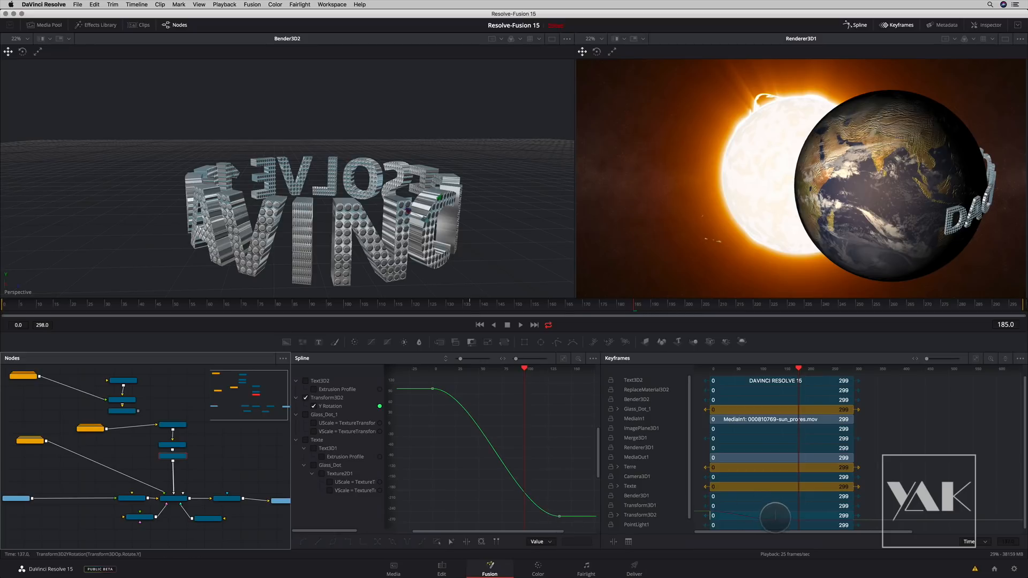
pyautogui.moveTo(776, 516); pyautogui.dragTo(814, 515)
pyautogui.click(325, 406)
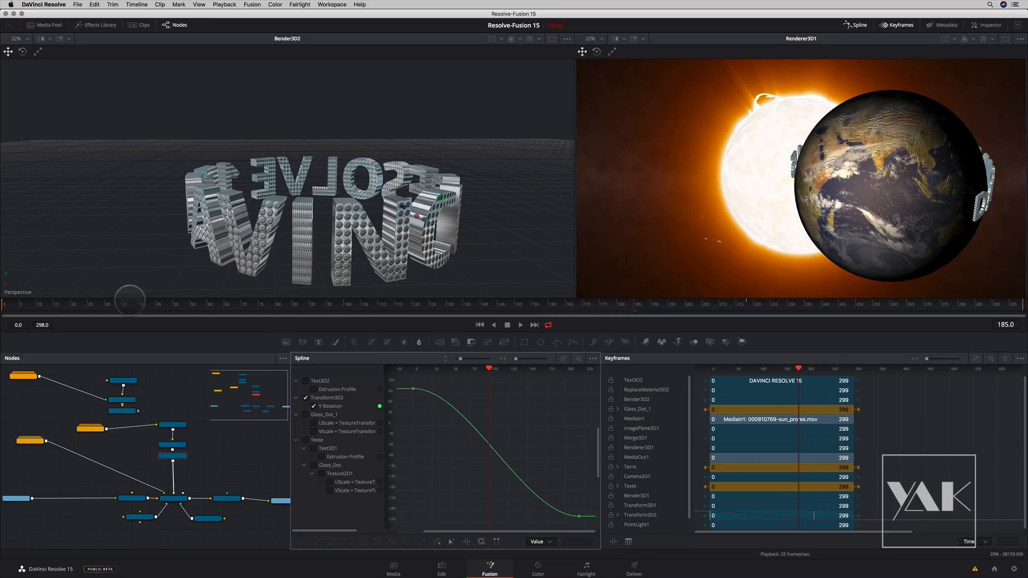
pyautogui.click(199, 304)
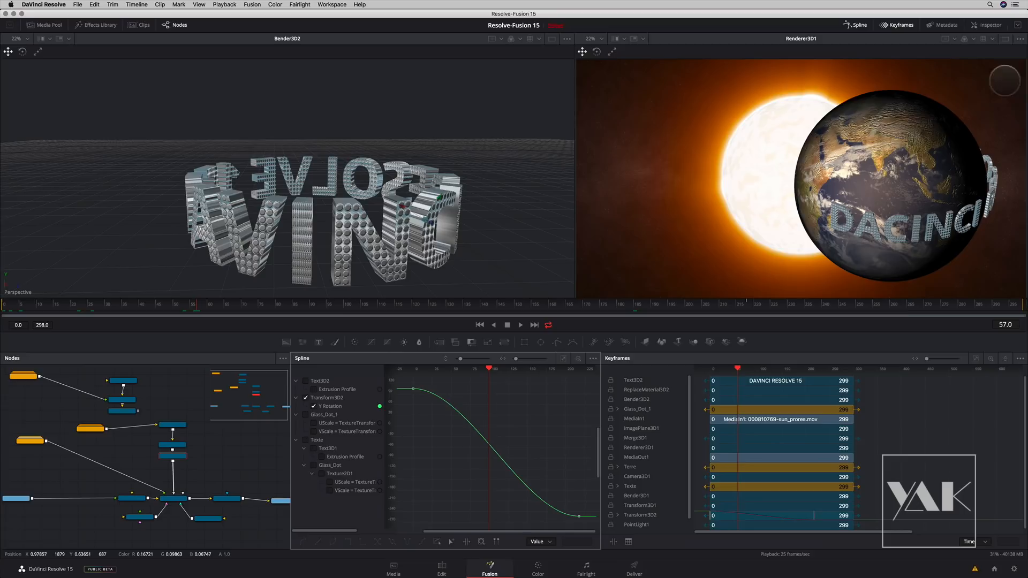
# - Close the Keyframes and Spline editors, move MediaOut1 away from Renderer3D1, and place PointLight1 just under Merge3D1
pyautogui.click(900, 25)
pyautogui.click(849, 25)
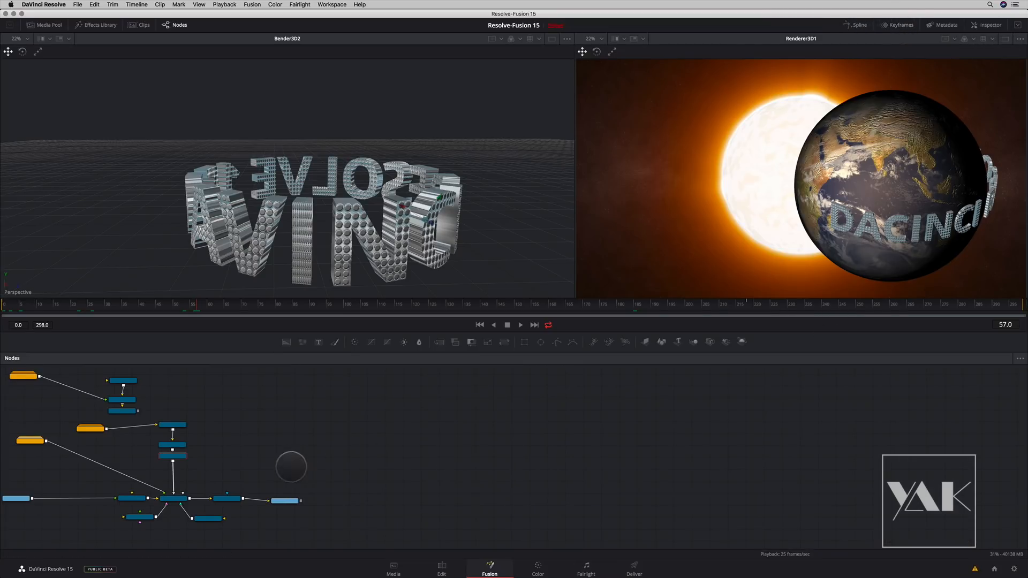
pyautogui.scroll(3, 551, 425)
pyautogui.moveTo(477, 448); pyautogui.dragTo(632, 375)
pyautogui.moveTo(549, 496); pyautogui.dragTo(594, 488)
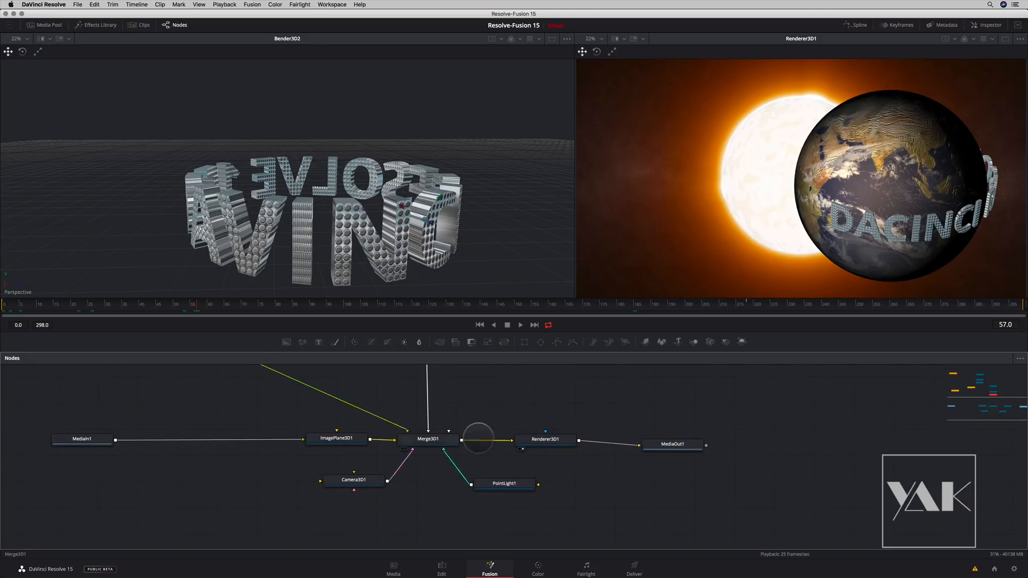
pyautogui.moveTo(670, 442); pyautogui.dragTo(795, 434)
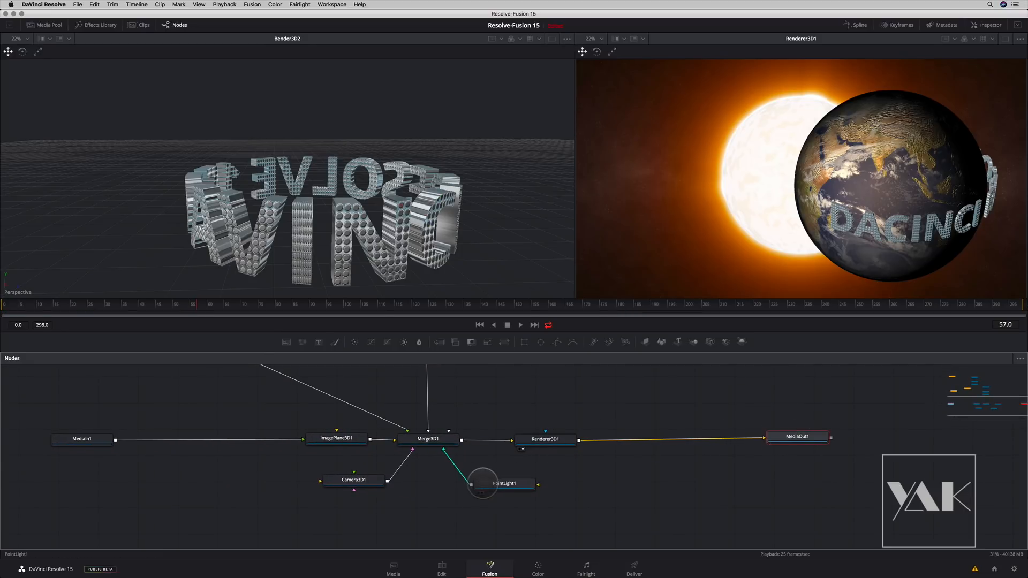
pyautogui.moveTo(474, 482); pyautogui.dragTo(435, 477)
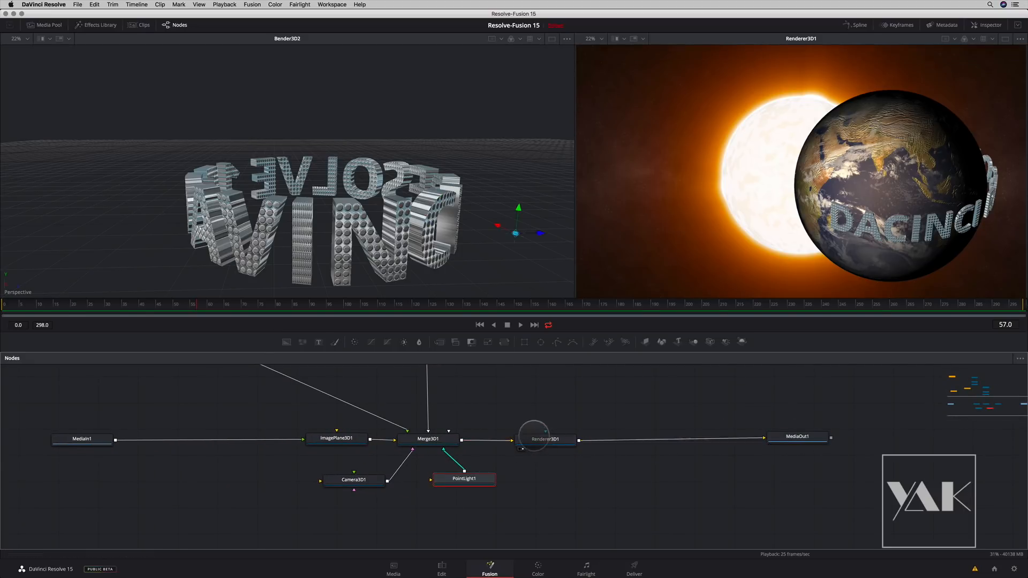
# - Load Merge3D1 into the 3D viewer that shows Bender3D2
pyautogui.moveTo(542, 440); pyautogui.dragTo(473, 257)
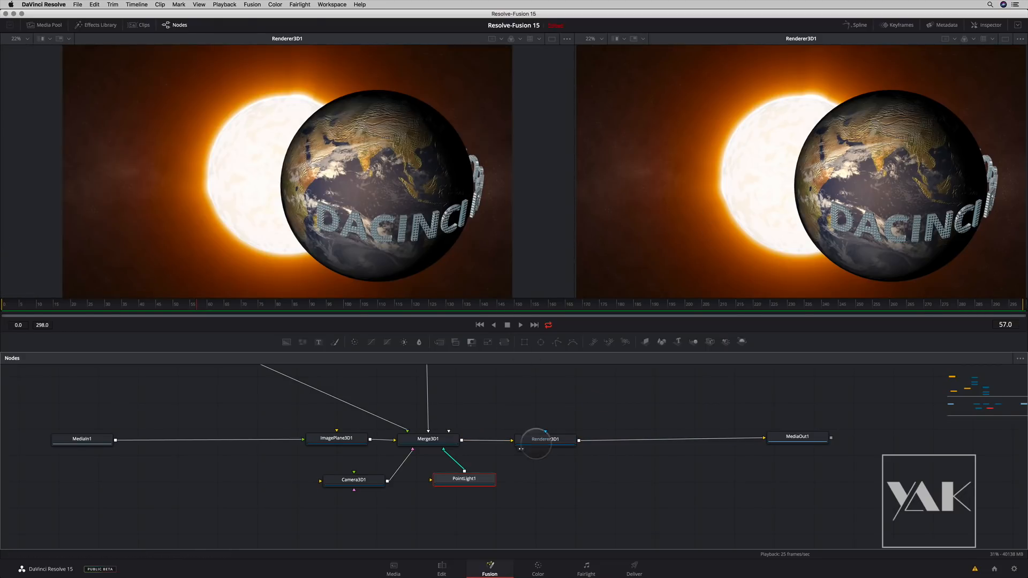
pyautogui.moveTo(428, 439); pyautogui.dragTo(400, 257)
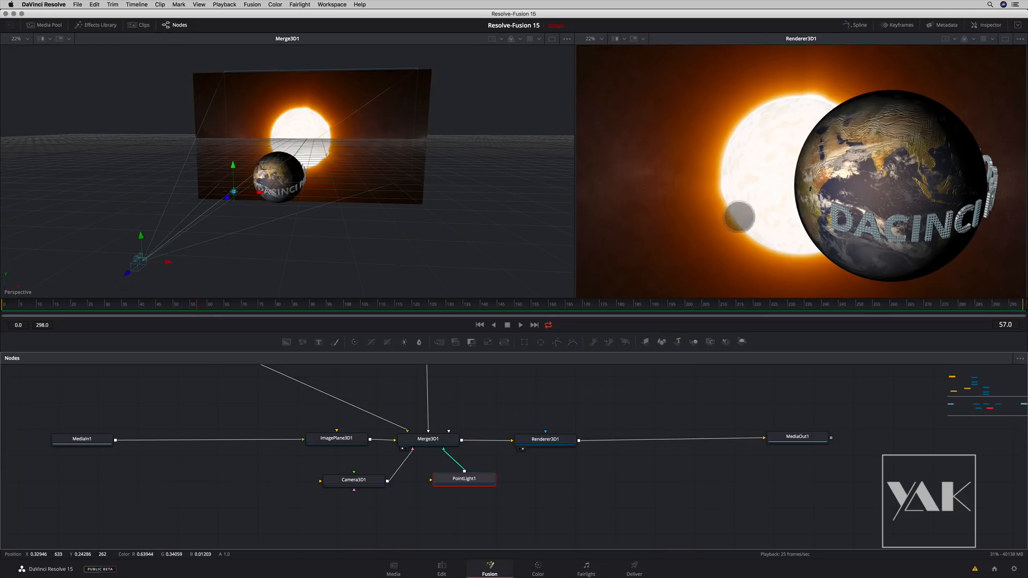
# - Make room before MediaOut1 and add a Soft Glow node directly after Renderer3D1
pyautogui.click(551, 439)
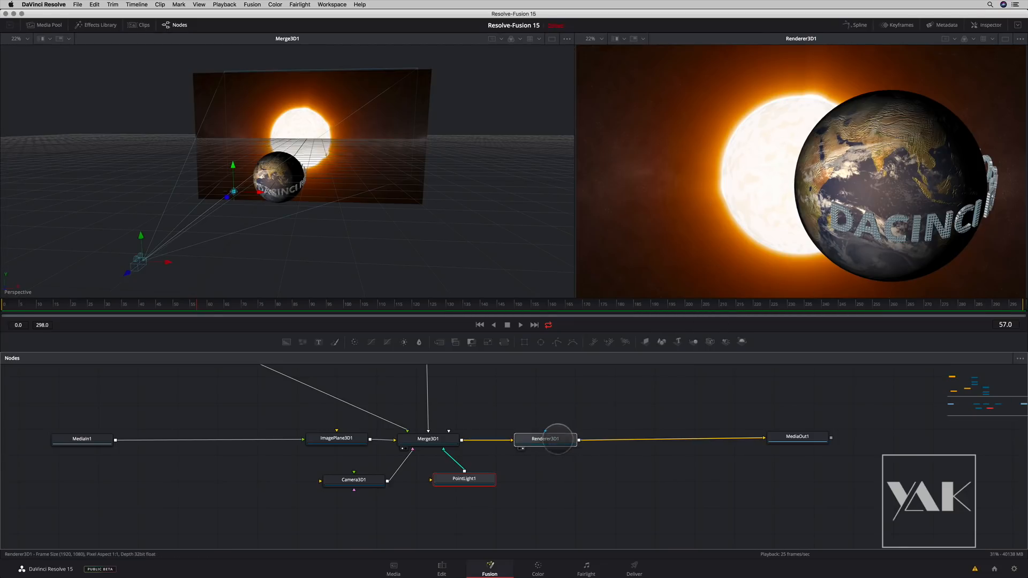
pyautogui.moveTo(796, 436); pyautogui.dragTo(816, 437)
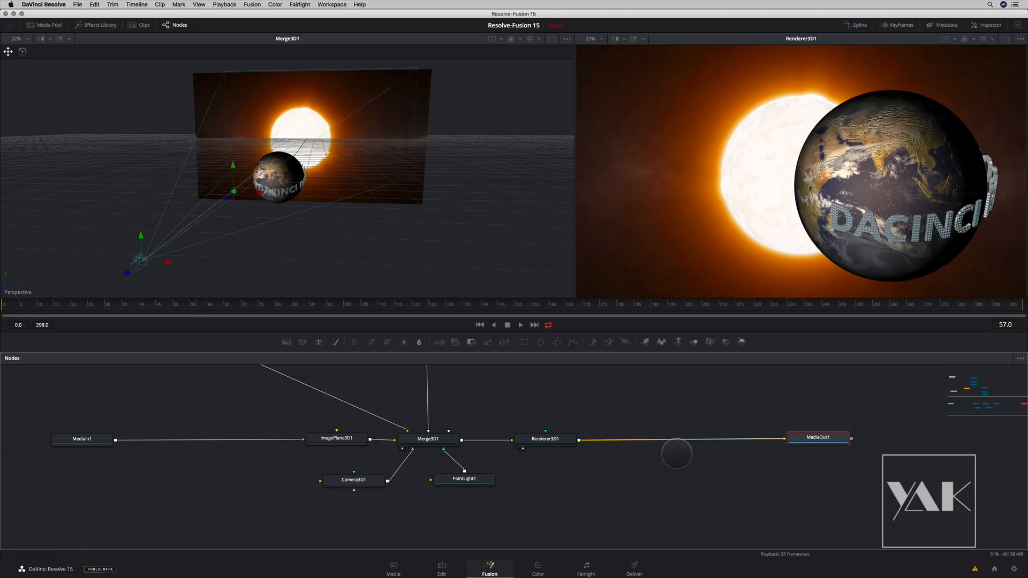
pyautogui.click(554, 439)
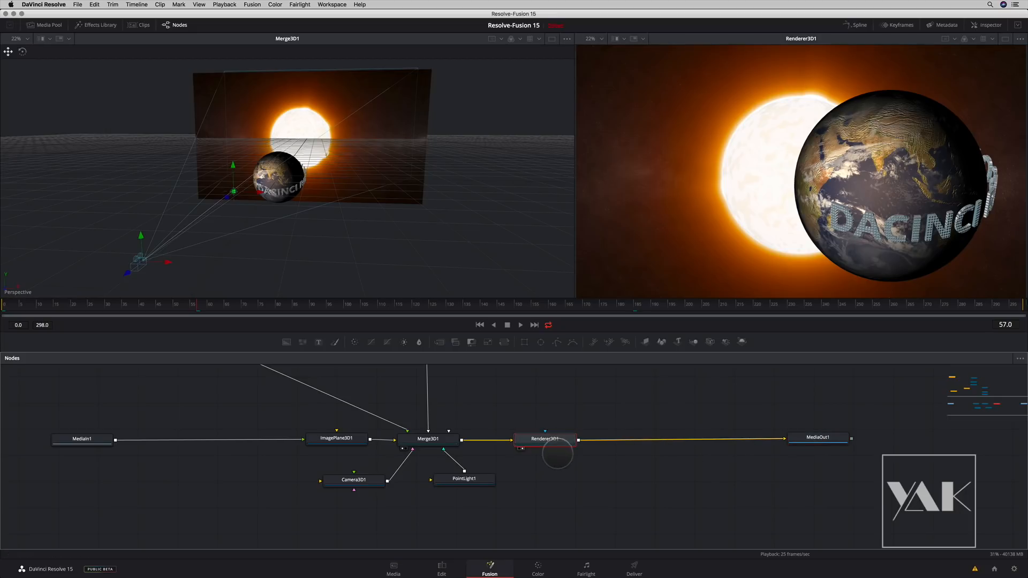
pyautogui.moveTo(815, 438); pyautogui.dragTo(817, 439)
pyautogui.click(536, 438)
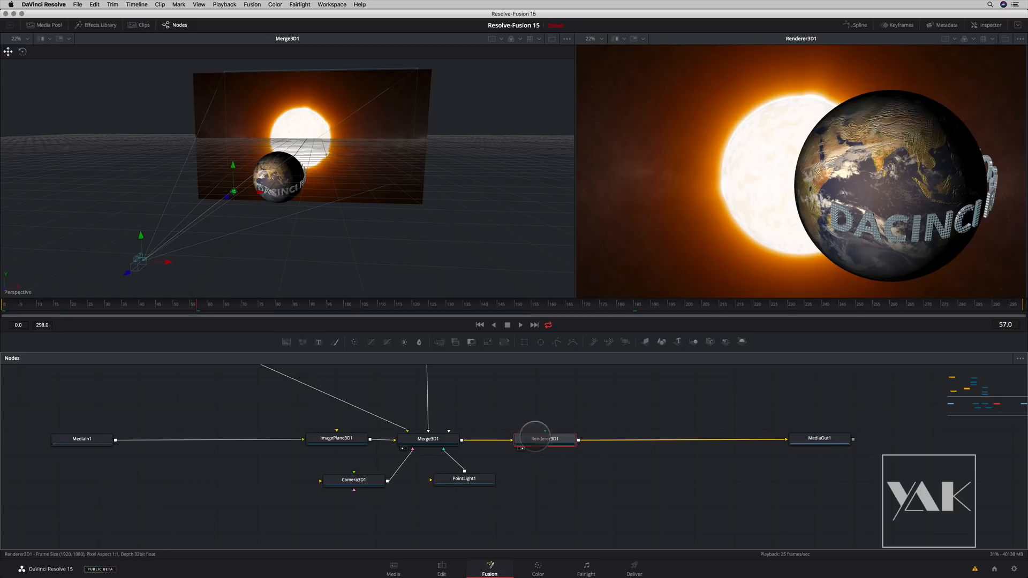
pyautogui.hotkey('shift', 'space')
pyautogui.write('soft')
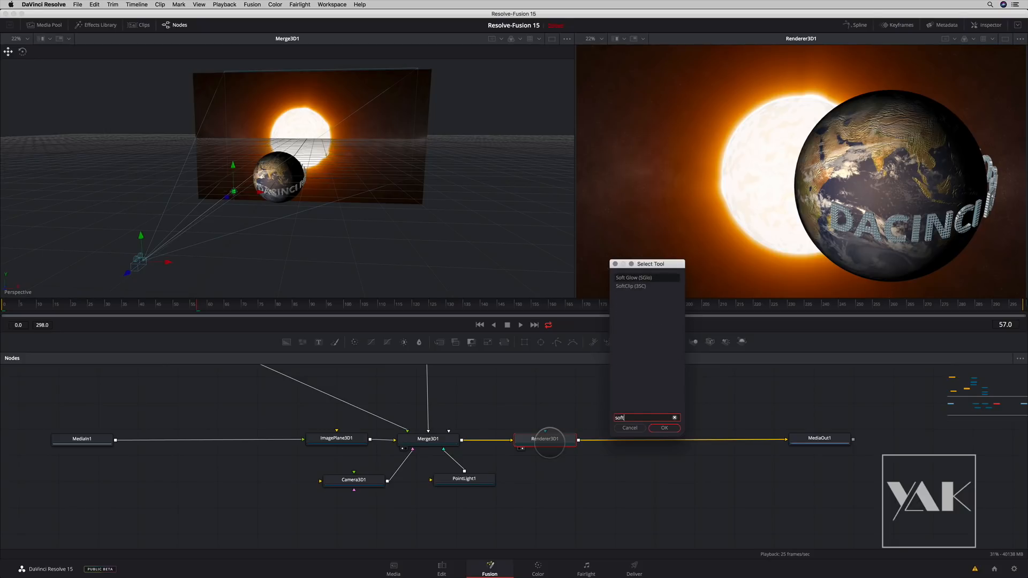
pyautogui.press('Return')
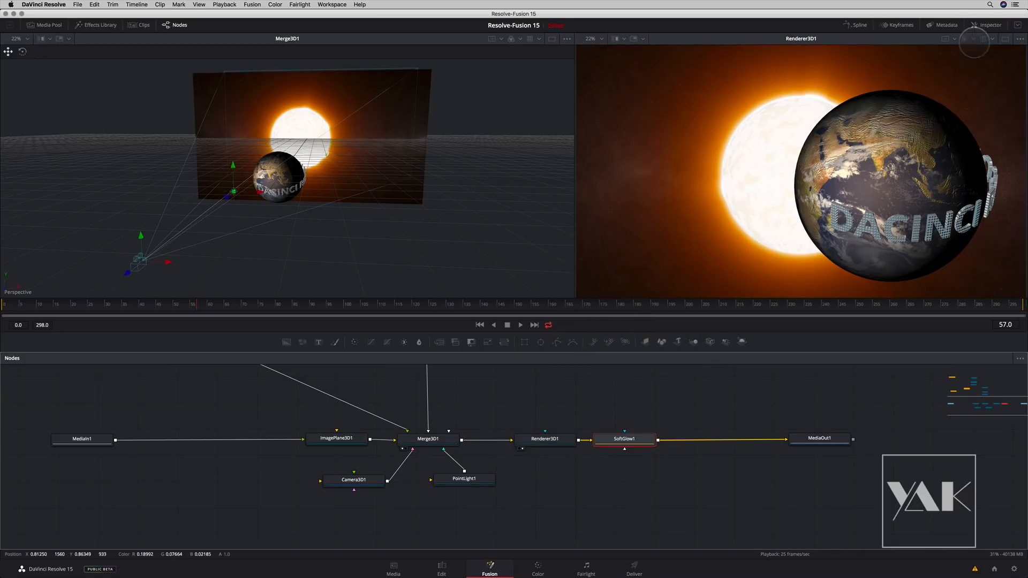
# - View SoftGlow1 in place of Renderer3D1 and set its Threshold to 0.465, Gain to 1.811 and Glow Size to 100
pyautogui.click(987, 25)
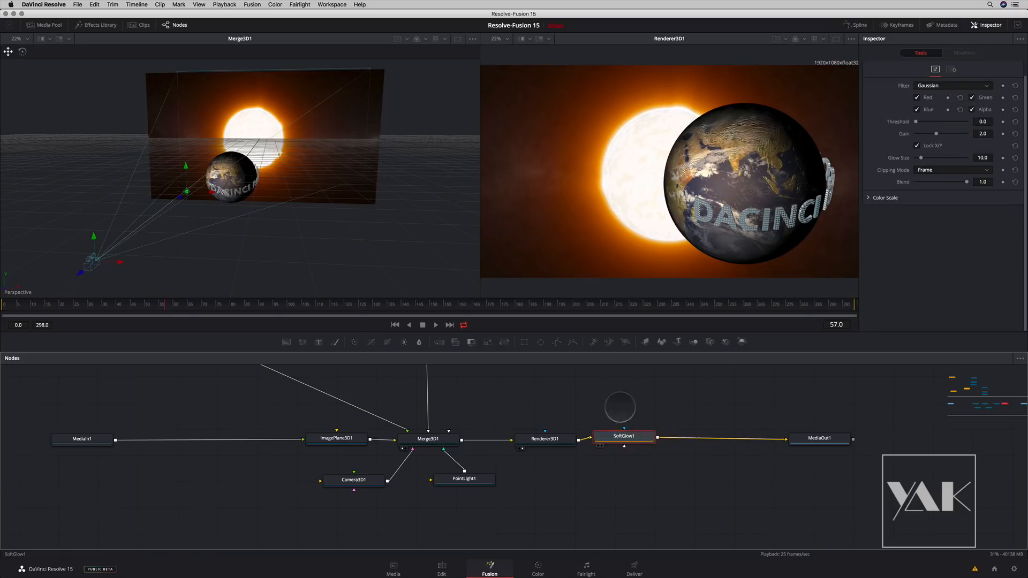
pyautogui.press('2')
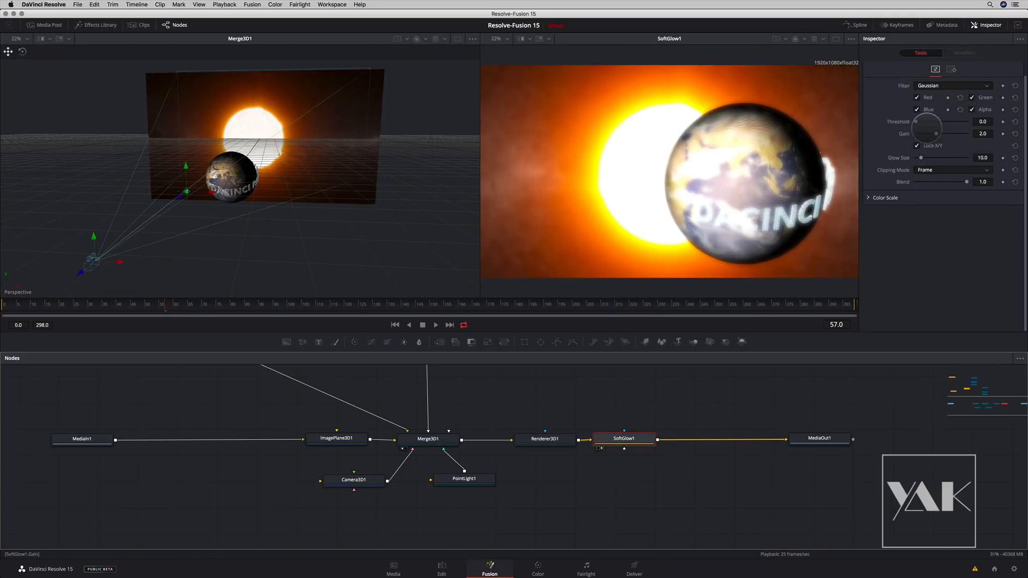
pyautogui.moveTo(915, 121); pyautogui.dragTo(935, 158)
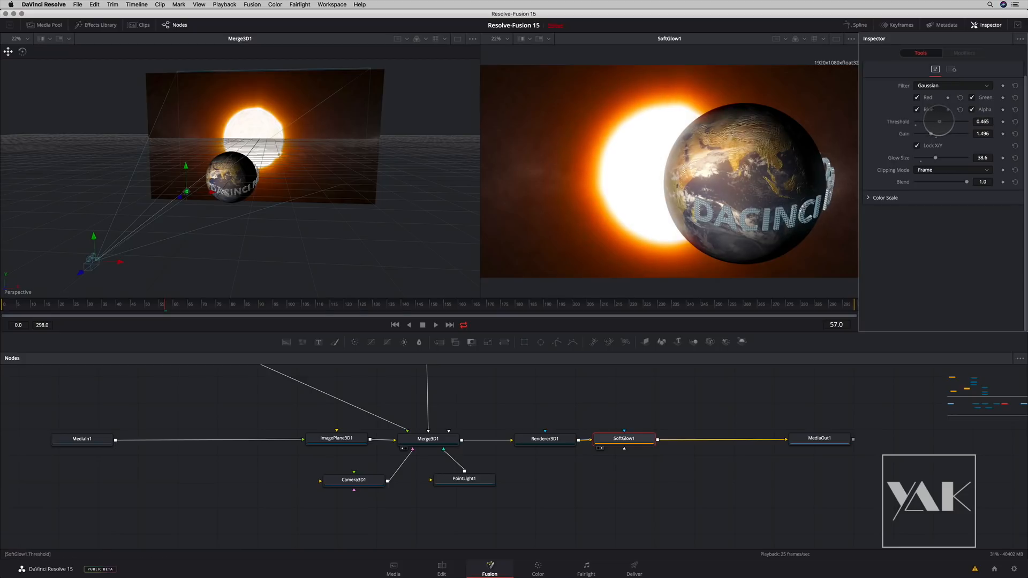
pyautogui.moveTo(932, 134); pyautogui.dragTo(967, 158)
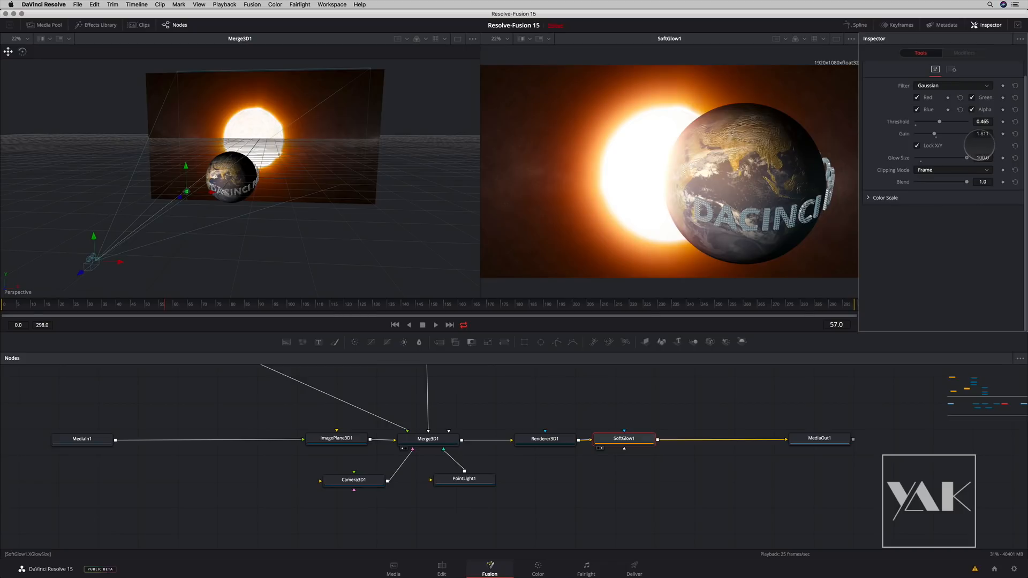
# - Center SoftGlow1 between Renderer3D1 and MediaOut1, and slide the camera sideways along its X axis in the 3D scene
pyautogui.moveTo(623, 438); pyautogui.dragTo(651, 438)
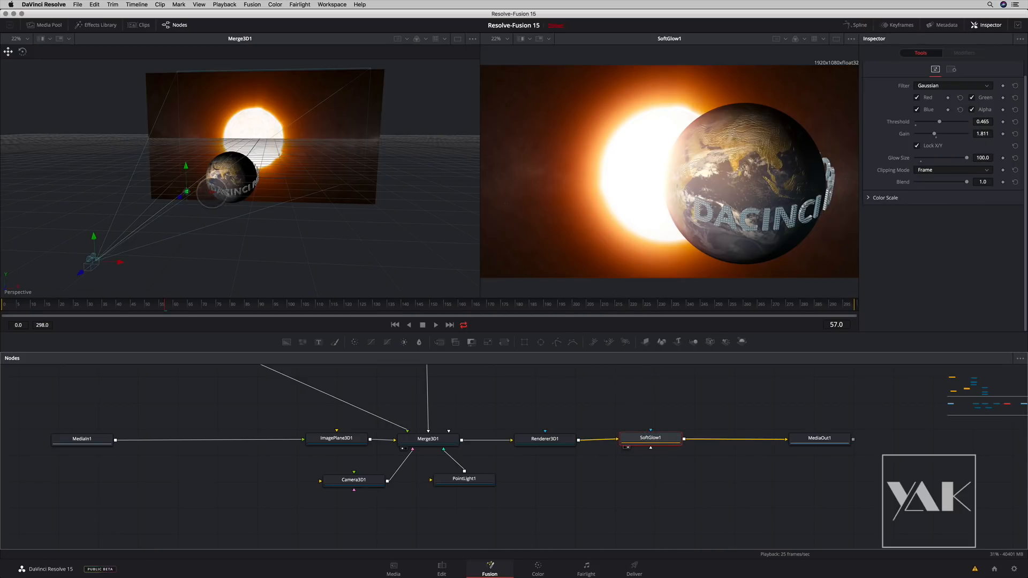
pyautogui.moveTo(119, 262); pyautogui.dragTo(288, 270)
pyautogui.moveTo(294, 269); pyautogui.dragTo(110, 262)
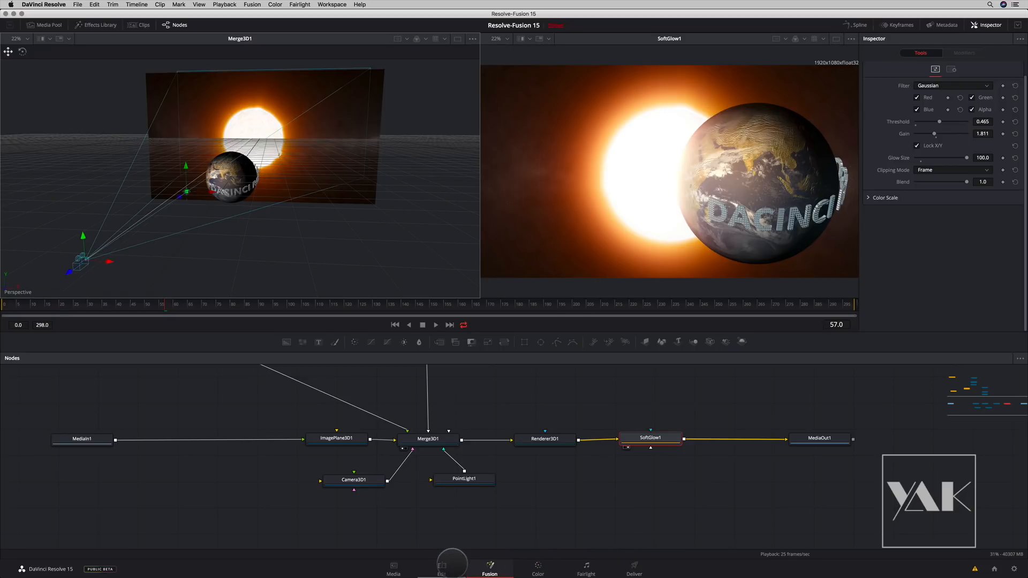
# - Check the composited sun clip at 01:01:16:01 on the Edit page timeline and return to the Fusion page
pyautogui.click(441, 568)
pyautogui.moveTo(451, 357)
pyautogui.mouseDown()
pyautogui.moveTo(509, 362)
pyautogui.moveTo(458, 362)
pyautogui.mouseUp()
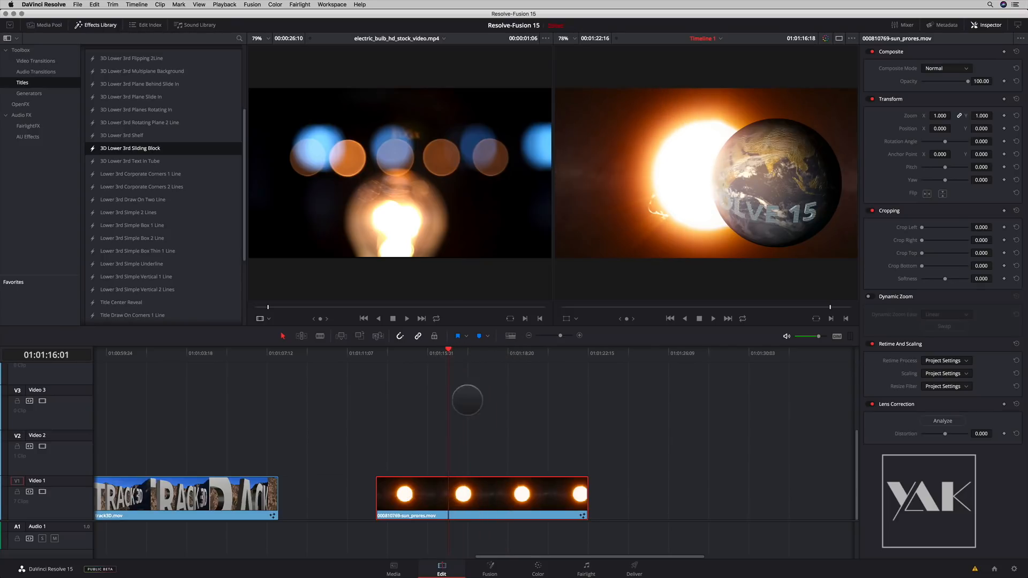
pyautogui.click(490, 569)
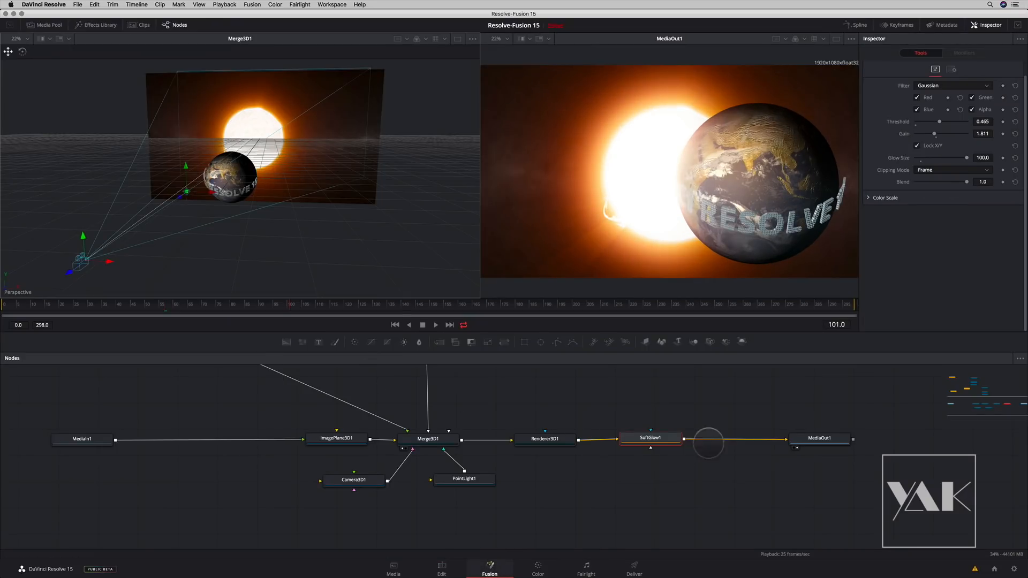
# - Keyframe Camera3D1's X Offset from 0.02156 at frame 0 to -0.297 at frame 299
pyautogui.moveTo(101, 268); pyautogui.dragTo(5, 296)
pyautogui.click(354, 479)
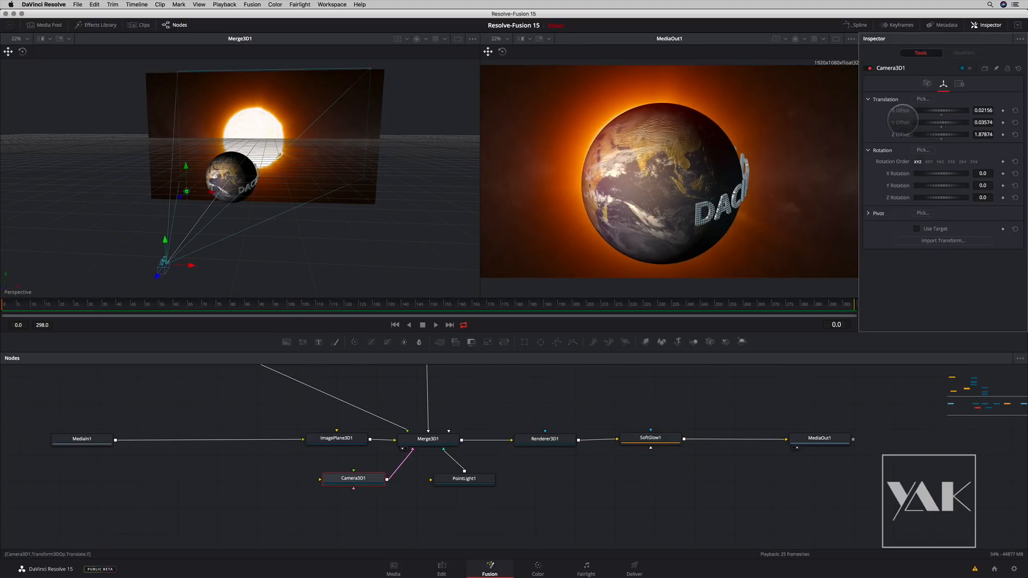
pyautogui.click(1003, 110)
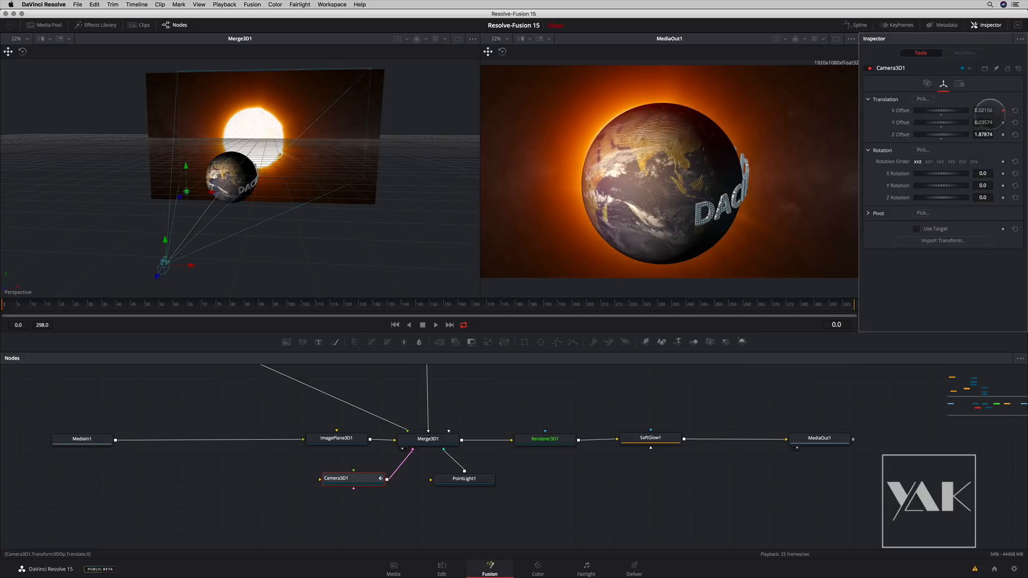
pyautogui.moveTo(289, 304); pyautogui.dragTo(902, 293)
pyautogui.moveTo(1007, 110); pyautogui.dragTo(952, 106)
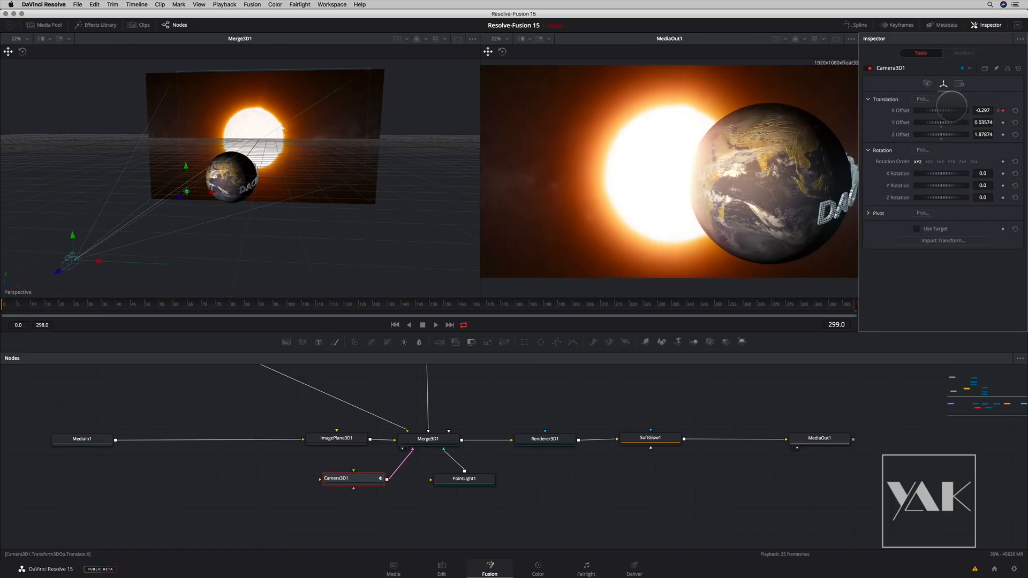
# - Return the composition to frame 0 and check the animated camera move by scrubbing the sun clip to 01:01:15:13 on the Edit page
pyautogui.moveTo(847, 305); pyautogui.dragTo(6, 310)
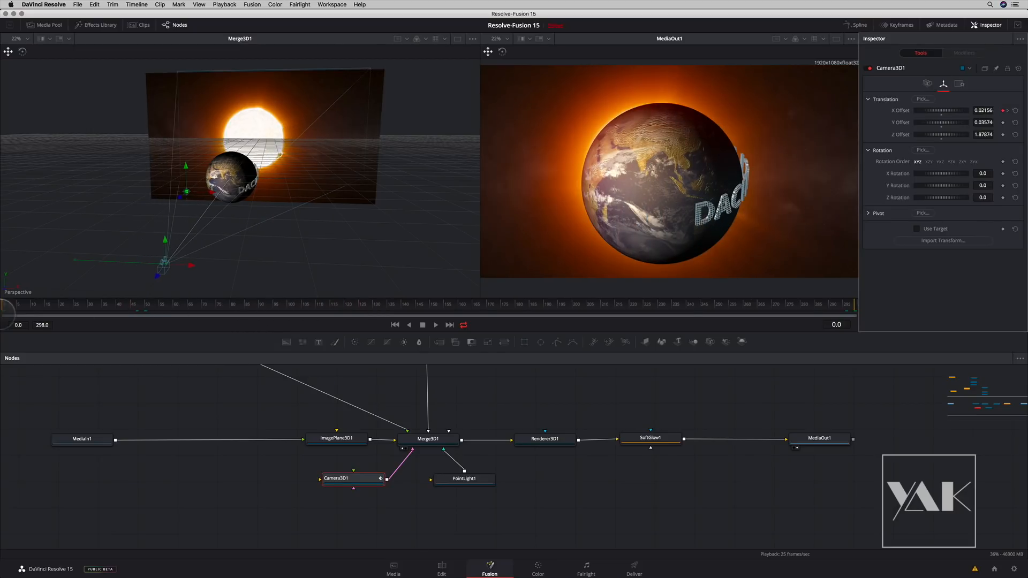
pyautogui.click(441, 569)
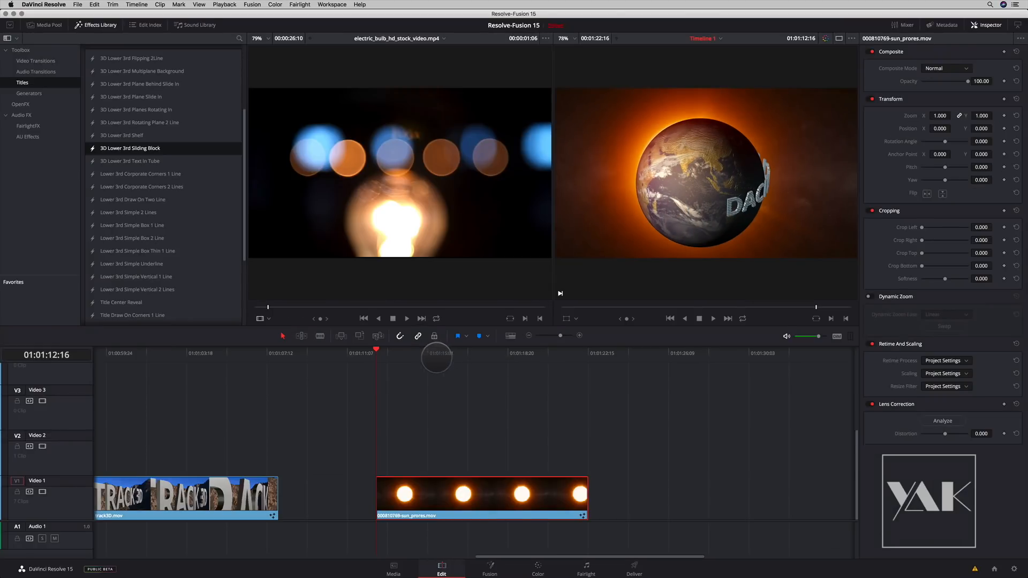
pyautogui.click(508, 353)
pyautogui.moveTo(534, 353); pyautogui.dragTo(437, 352)
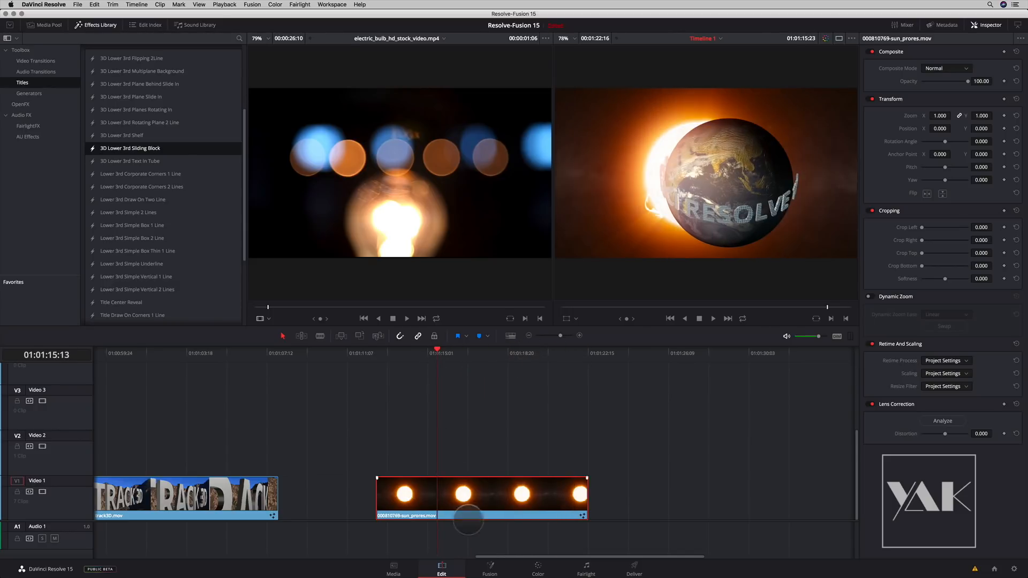
# - Back on the Fusion page, insert a Film Grain node between SoftGlow1 and MediaOut1
pyautogui.click(490, 568)
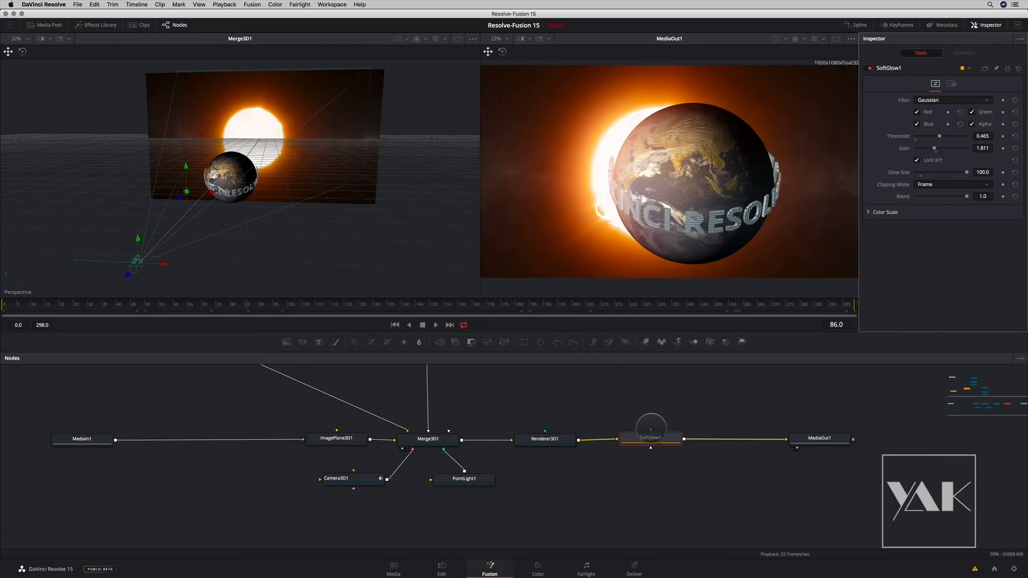
pyautogui.hotkey('shift', 'space')
pyautogui.write('soft')
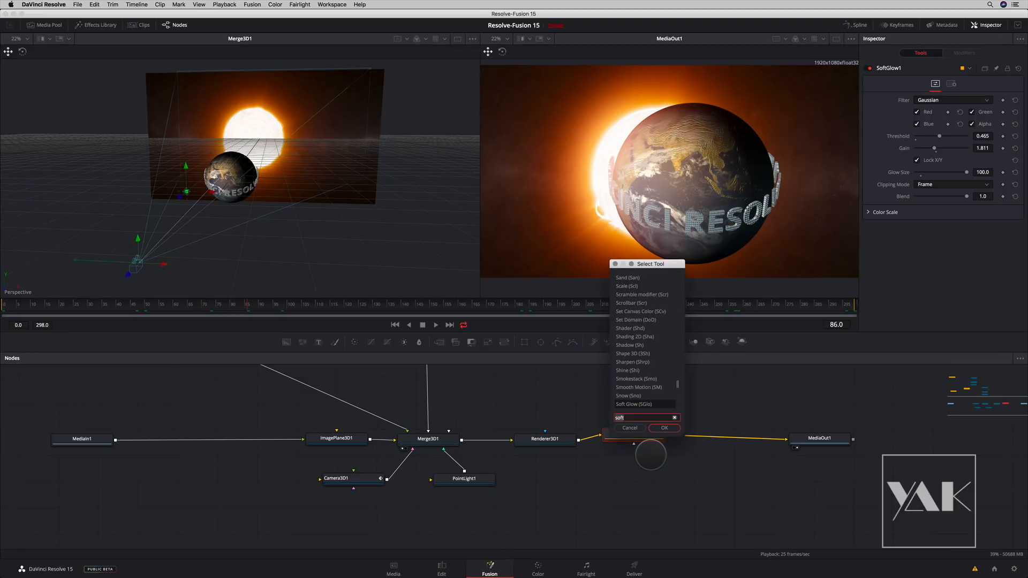
pyautogui.press('BackSpace')
pyautogui.press('BackSpace')
pyautogui.press('BackSpace')
pyautogui.press('BackSpace')
pyautogui.write('fil')
pyautogui.press('Down')
pyautogui.press('Return')
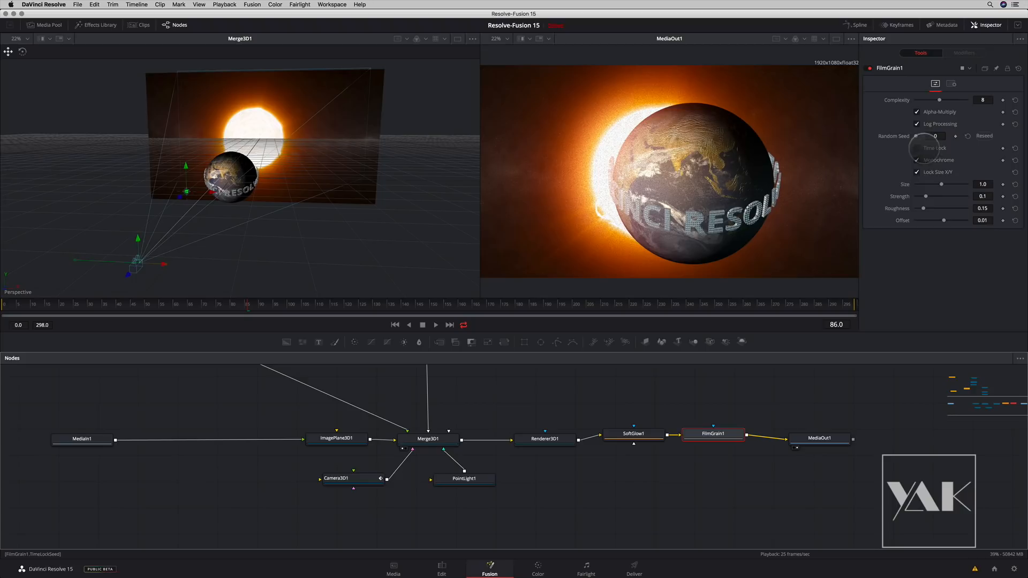
# - Turn off Monochrome on FilmGrain1 and set Size to 0.7, Strength to 0.0906, Roughness to 0.299 and Offset to 0.06
pyautogui.moveTo(941, 184); pyautogui.dragTo(934, 184)
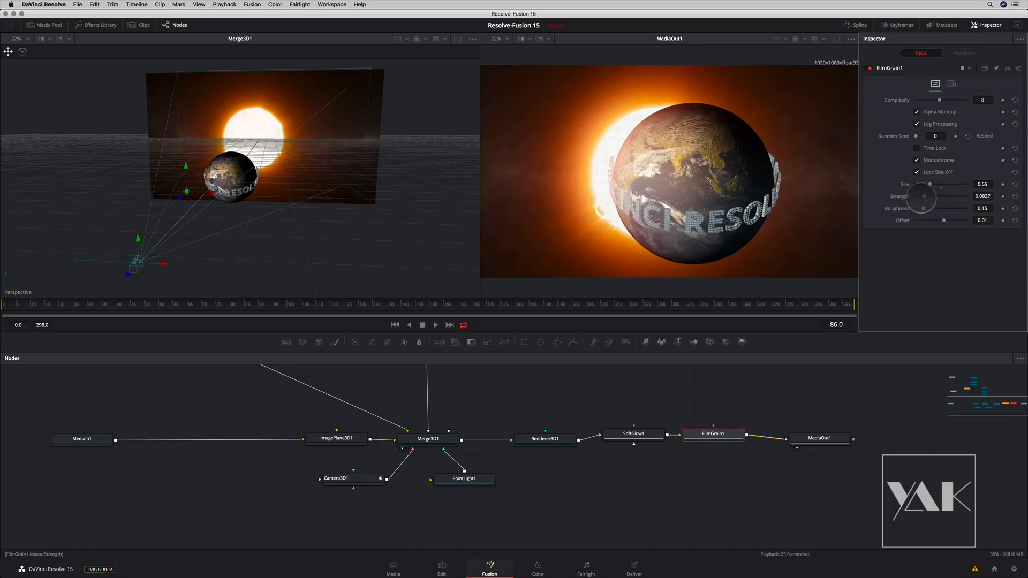
pyautogui.click(917, 160)
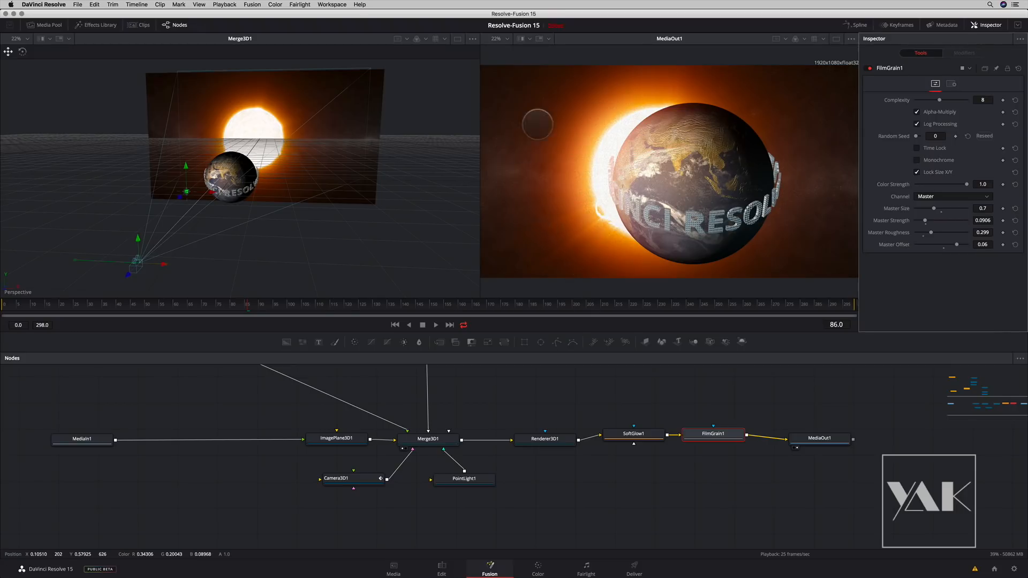
# - Show MediaOut1 in a single enlarged viewer and examine the film grain on the Earth, title text and sun
pyautogui.click(836, 39)
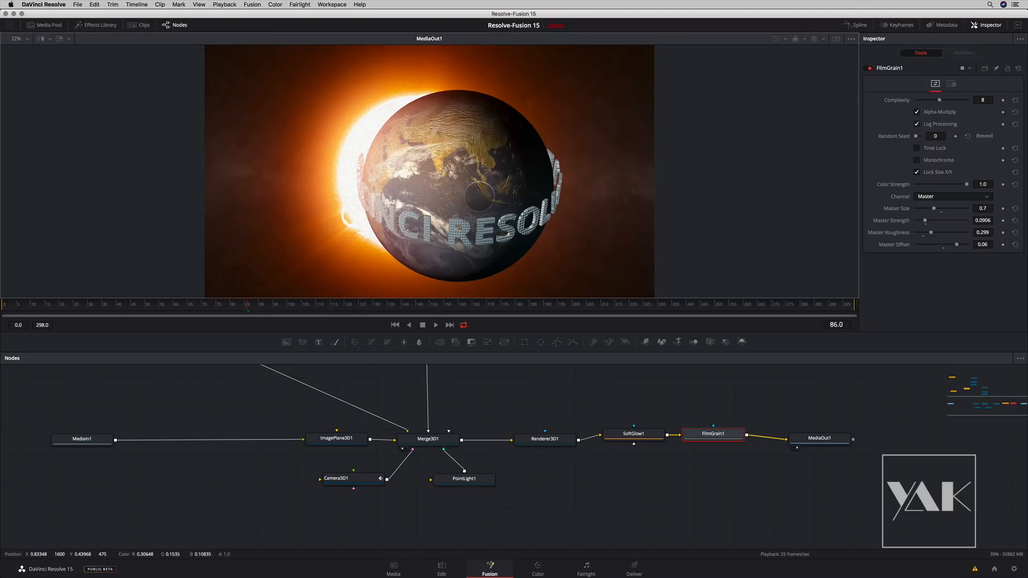
pyautogui.scroll(10, 479, 196)
pyautogui.moveTo(505, 208); pyautogui.dragTo(475, 145)
pyautogui.scroll(-5, 463, 198)
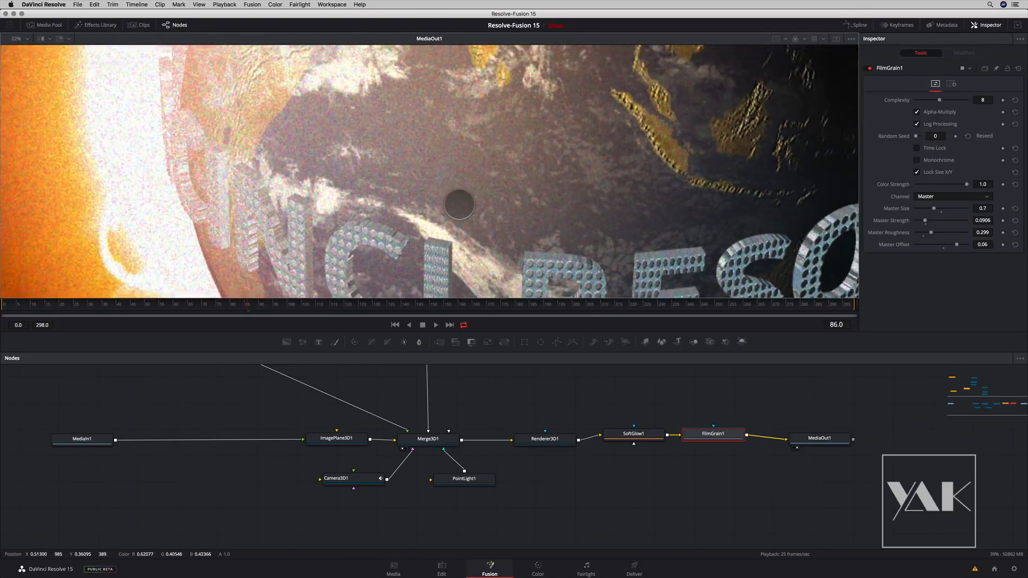
pyautogui.scroll(-8, 459, 204)
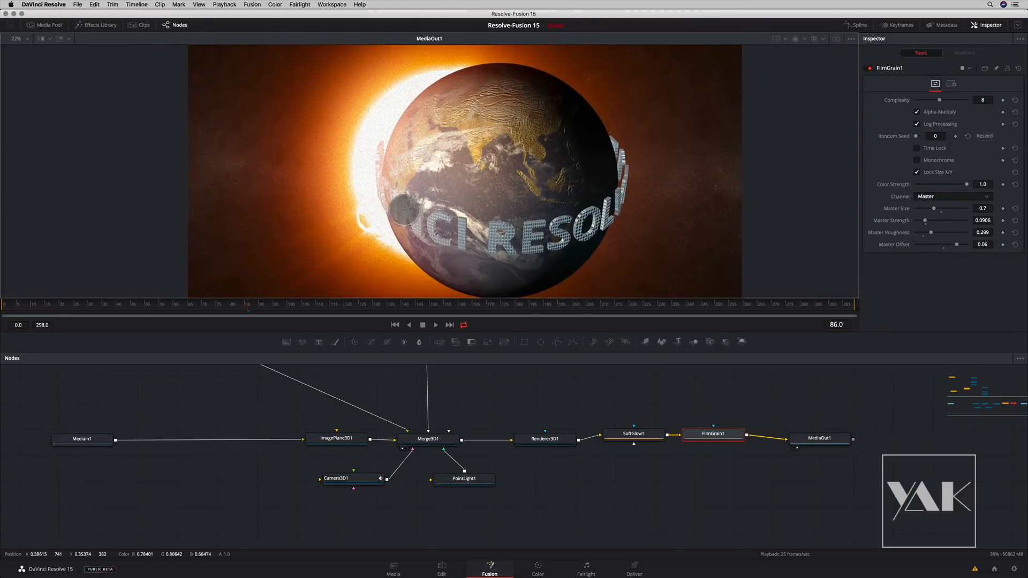
pyautogui.scroll(2, 455, 214)
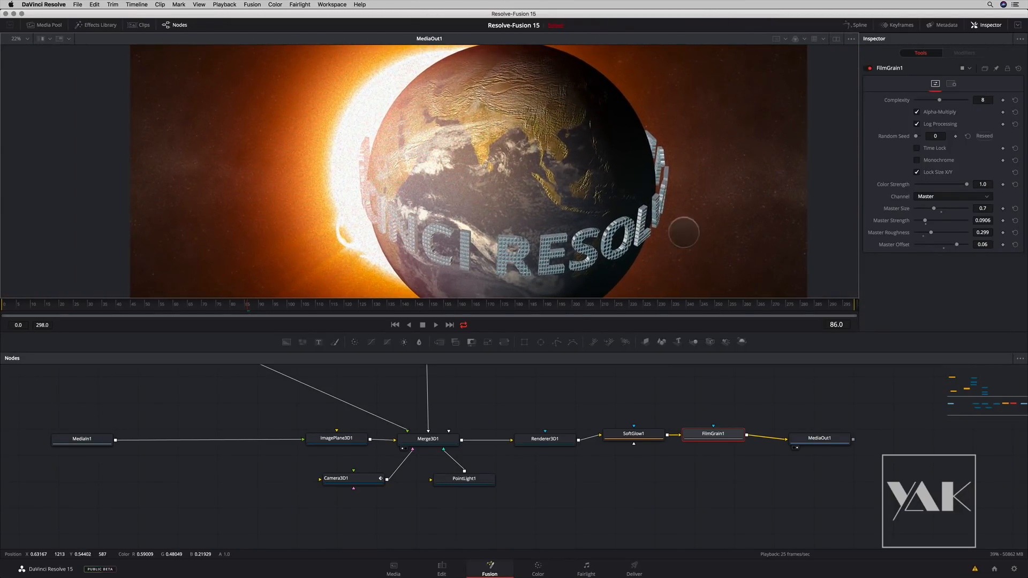
pyautogui.moveTo(486, 352); pyautogui.dragTo(487, 388)
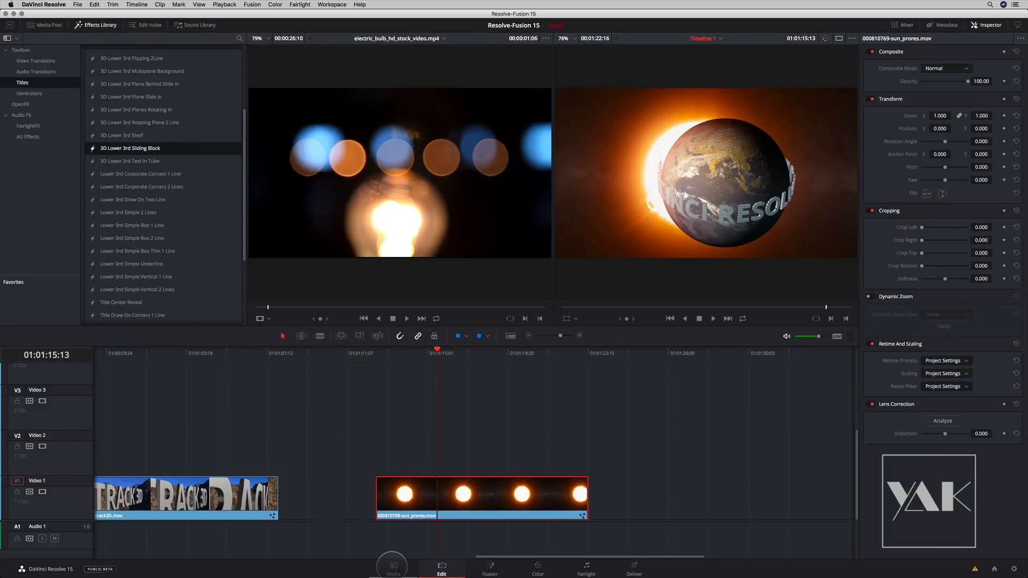
# - On the Edit page, place Temple.mp4 from the VR bin on Video 1 after the sun clip
pyautogui.click(393, 569)
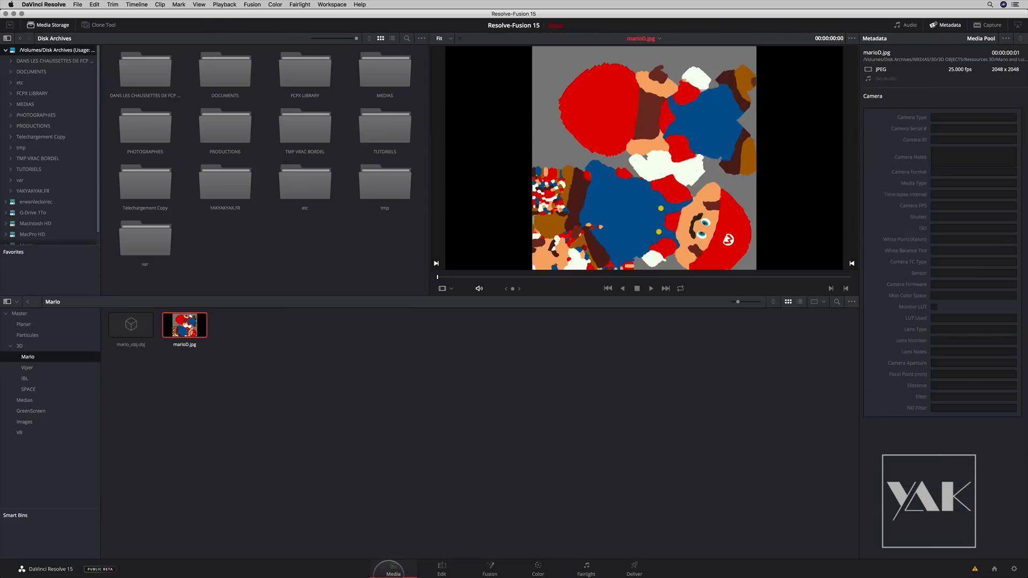
pyautogui.click(440, 568)
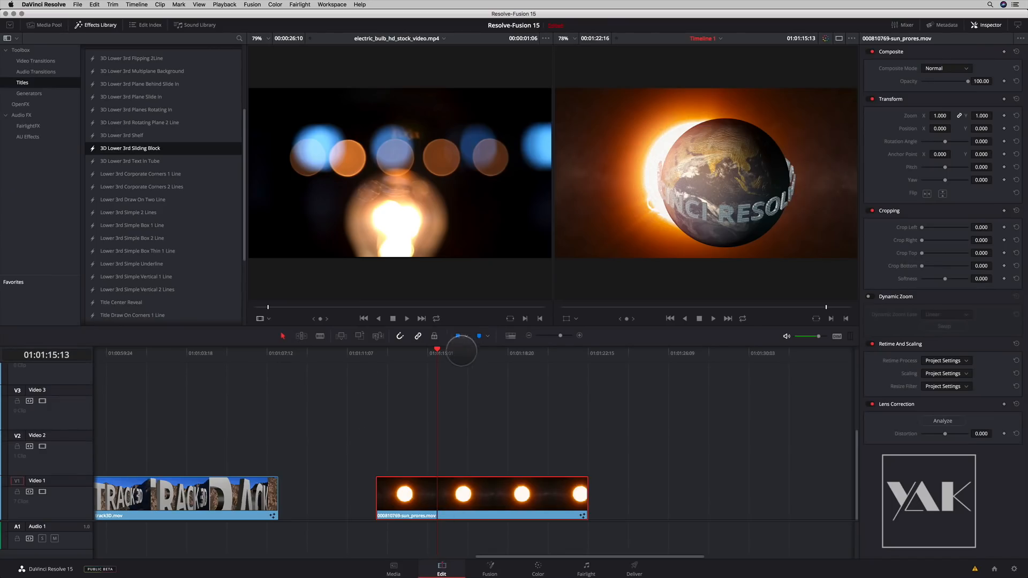
pyautogui.click(658, 354)
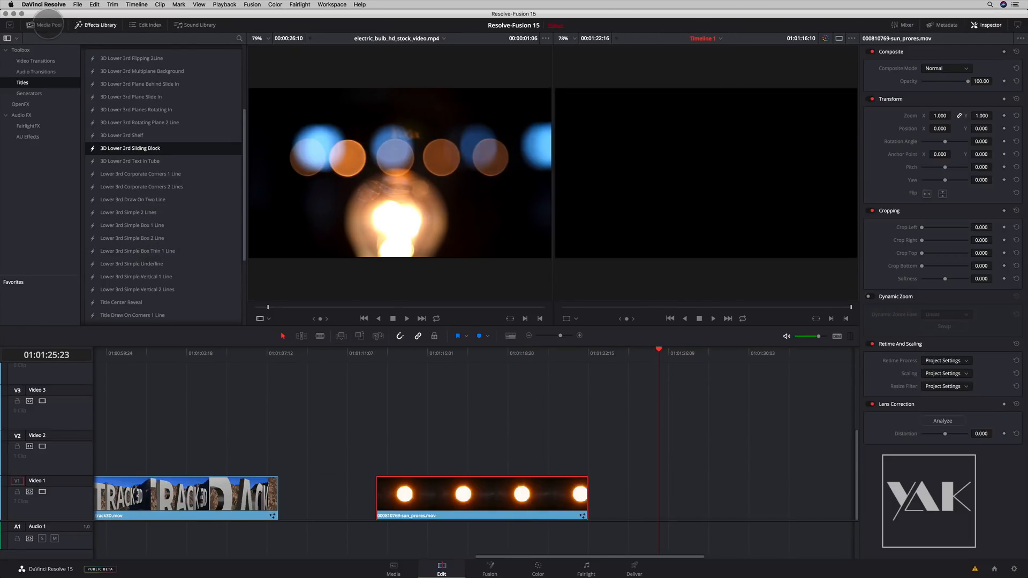
pyautogui.click(48, 24)
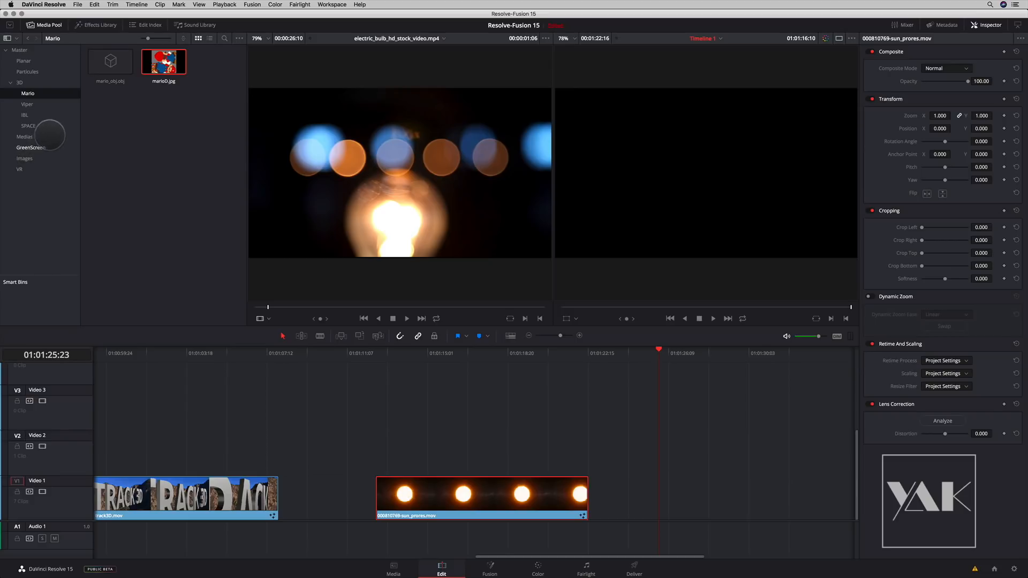
pyautogui.click(22, 169)
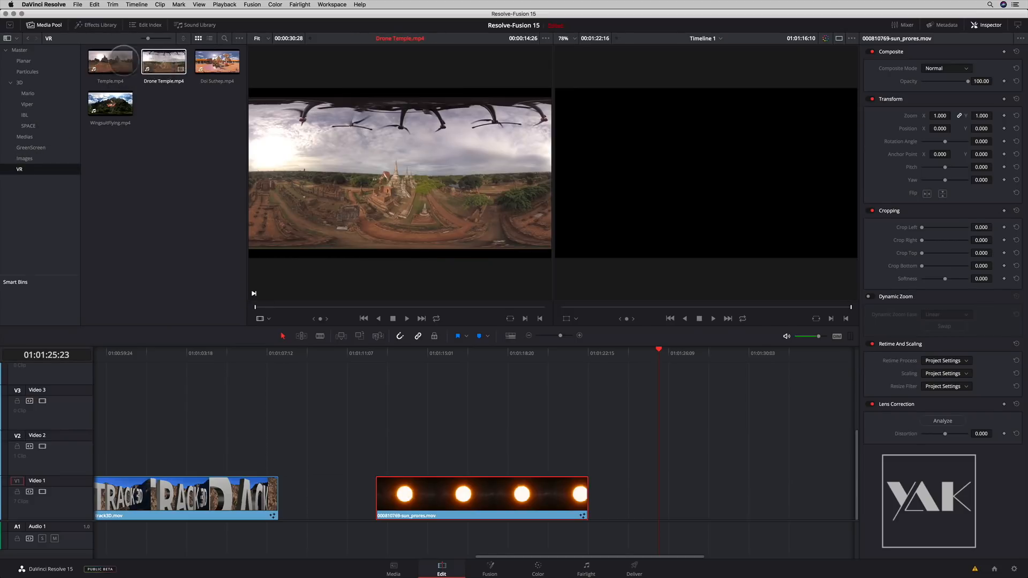
pyautogui.moveTo(115, 59); pyautogui.dragTo(640, 501)
# - Park the playhead at 01:01:31:12 over the Temple.mp4 clip and open the clip on the Fusion page
pyautogui.moveTo(660, 353); pyautogui.dragTo(726, 354)
pyautogui.moveTo(564, 421); pyautogui.dragTo(152, 355)
pyautogui.moveTo(365, 352); pyautogui.dragTo(388, 356)
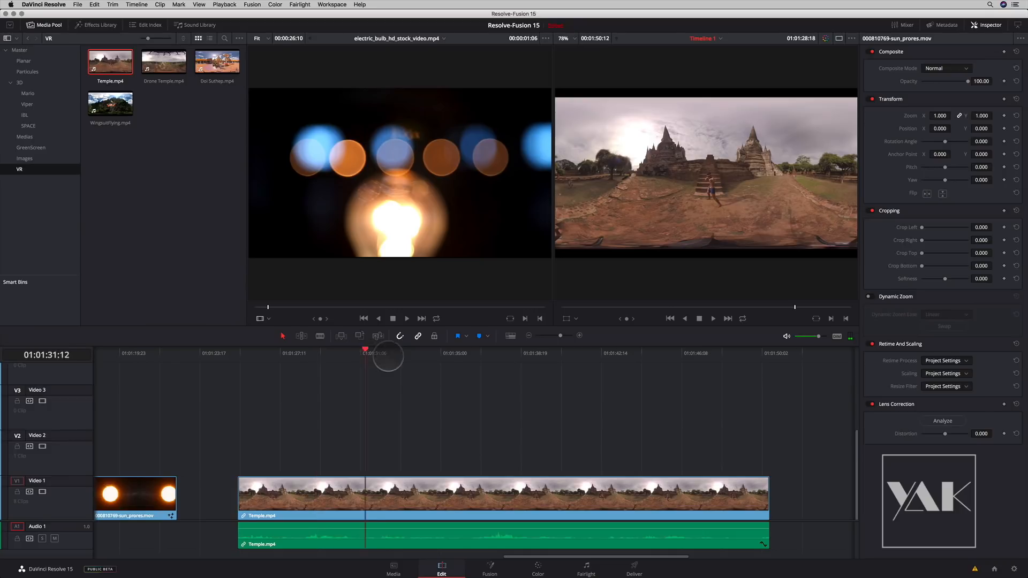
pyautogui.click(479, 560)
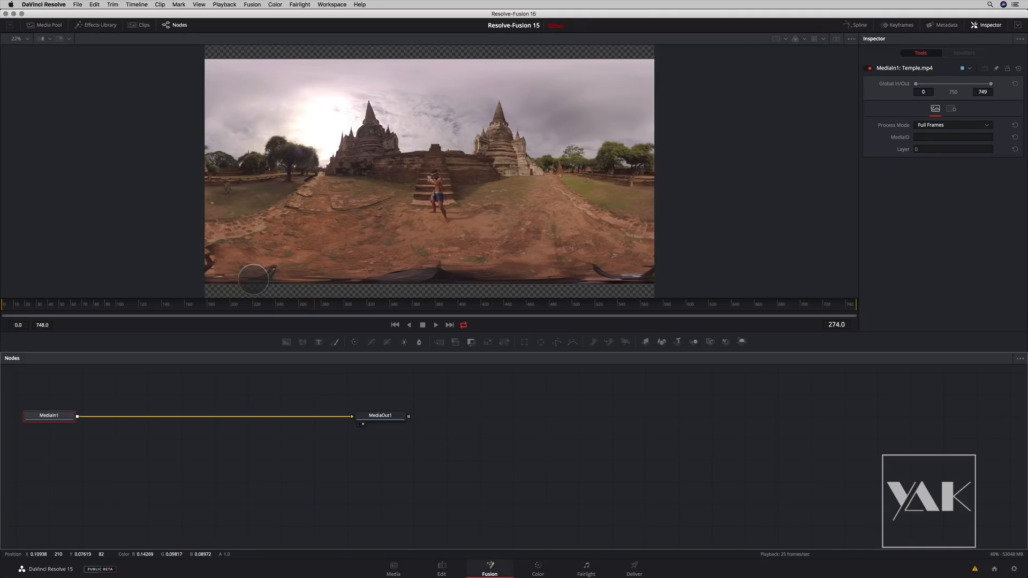
pyautogui.moveTo(252, 471); pyautogui.dragTo(413, 485)
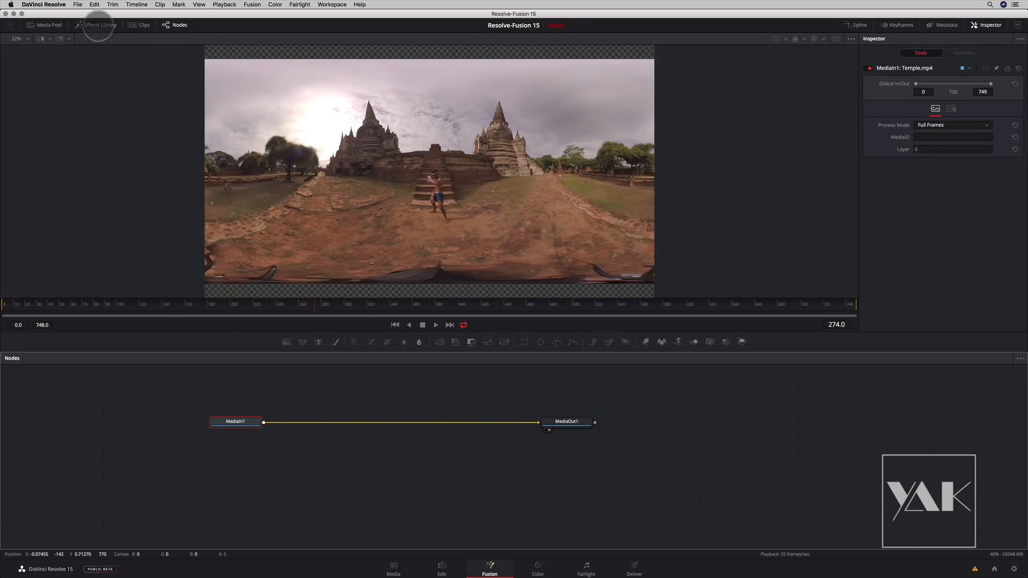
# - Browse the VR and 3D effects tools, adding a LatLong Patcher between MediaIn1 and MediaOut1 and a separate Spherical Camera node
pyautogui.click(98, 25)
pyautogui.click(10, 52)
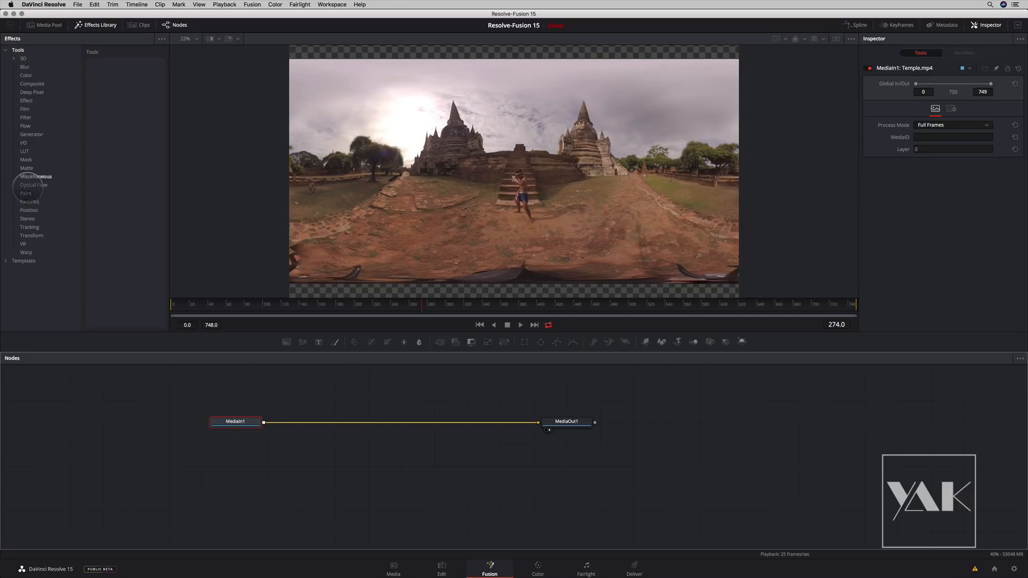
pyautogui.click(24, 235)
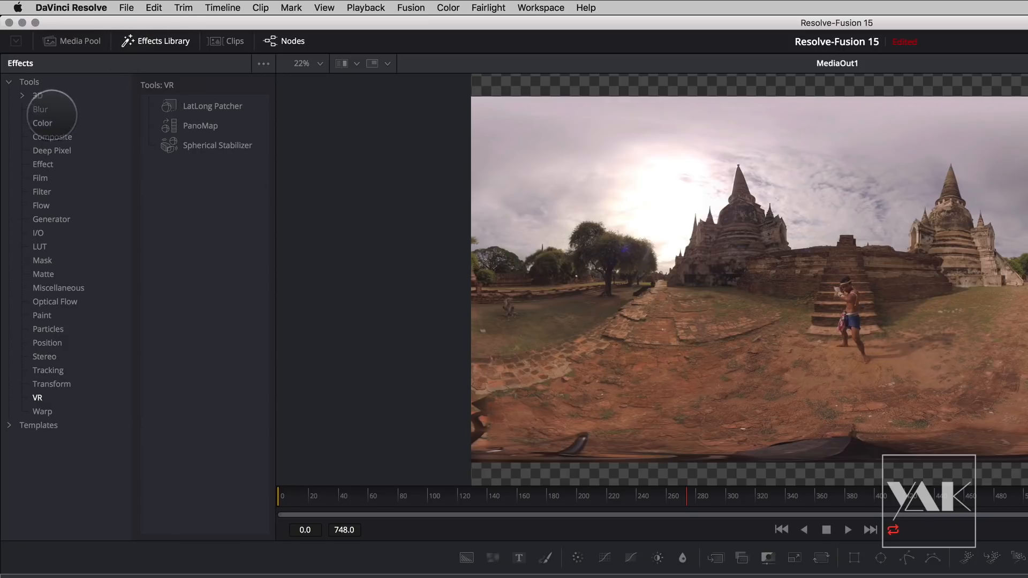
pyautogui.click(38, 96)
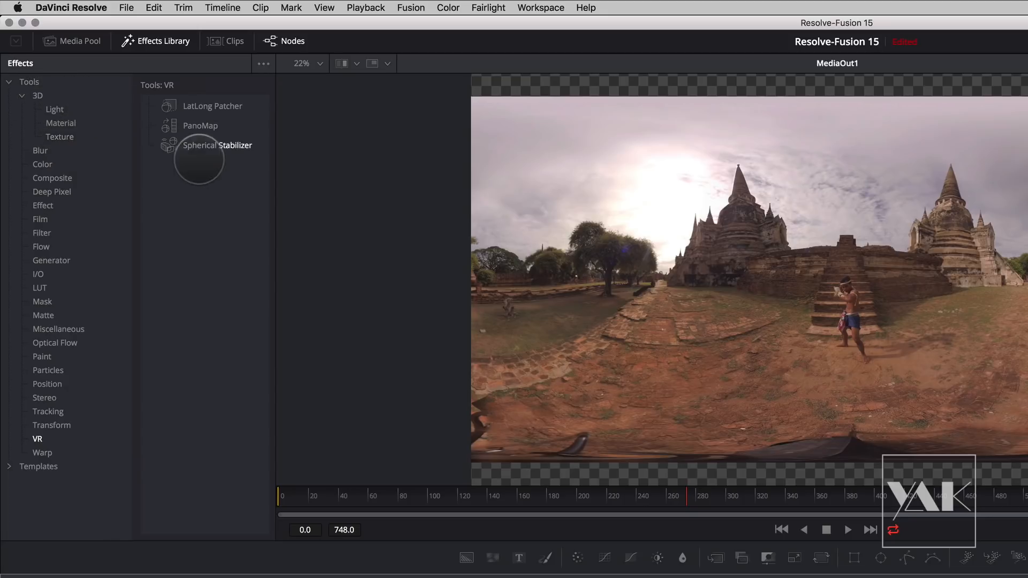
pyautogui.click(36, 96)
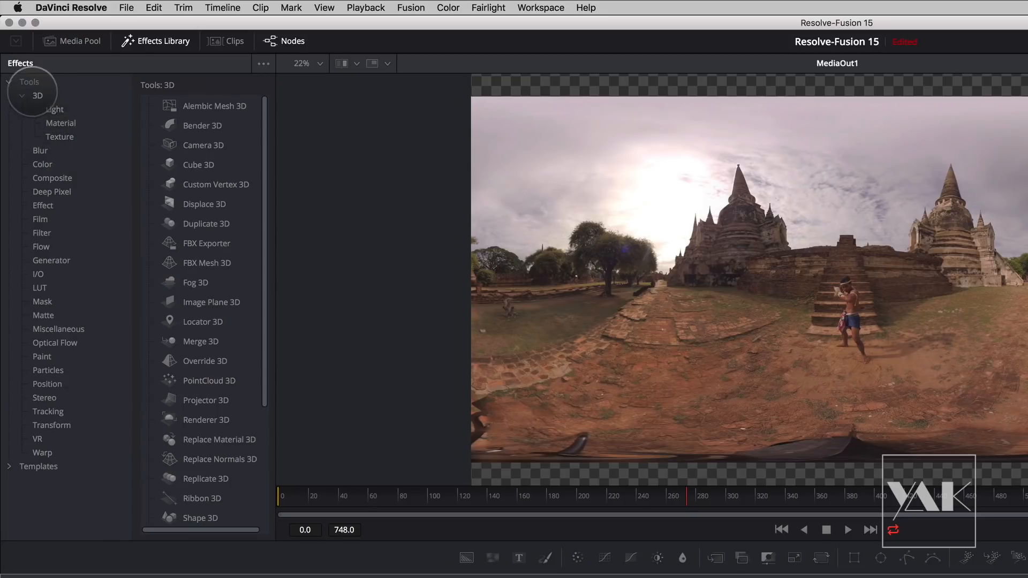
pyautogui.scroll(-3, 268, 318)
pyautogui.scroll(-5, 264, 364)
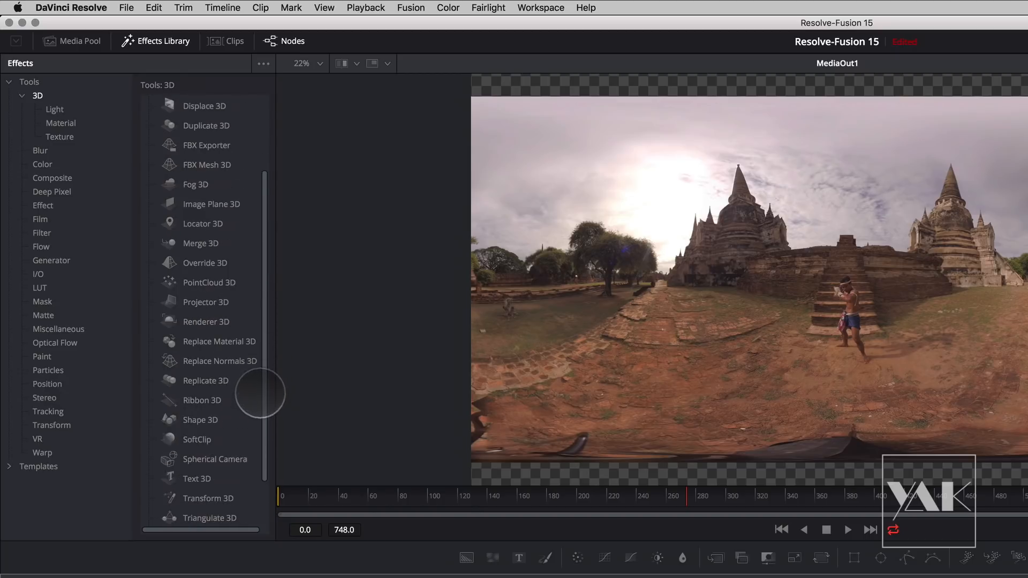
pyautogui.click(223, 397)
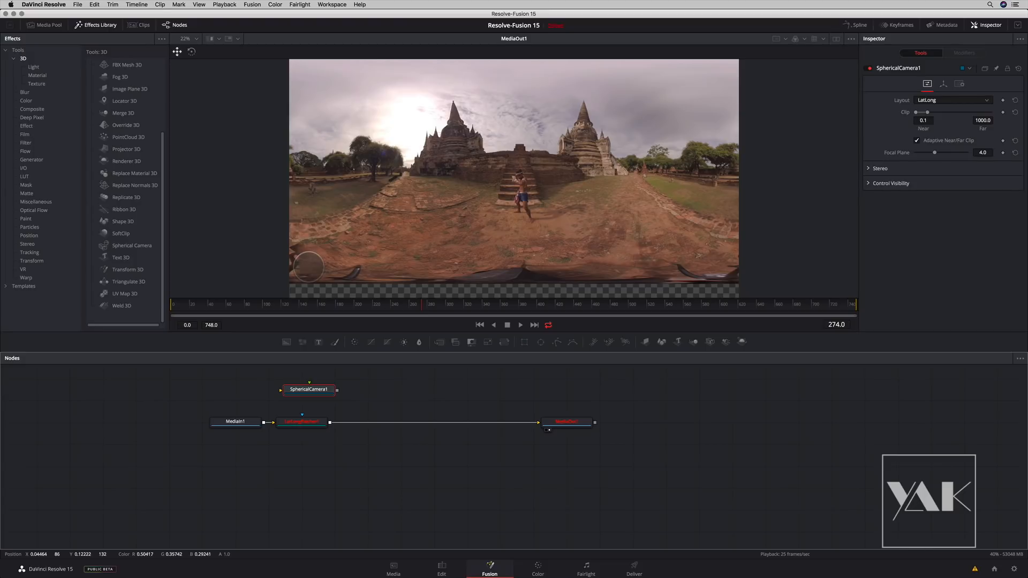
pyautogui.moveTo(431, 410); pyautogui.dragTo(439, 388)
# - View MediaIn1 in the viewer and look through the viewer's context options
pyautogui.rightClick(534, 203)
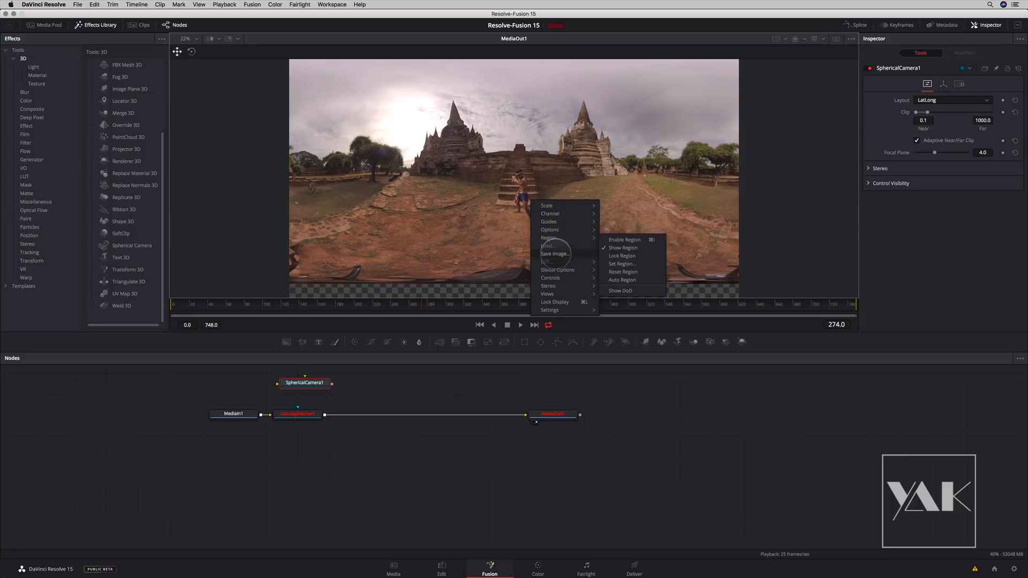
pyautogui.moveTo(557, 260)
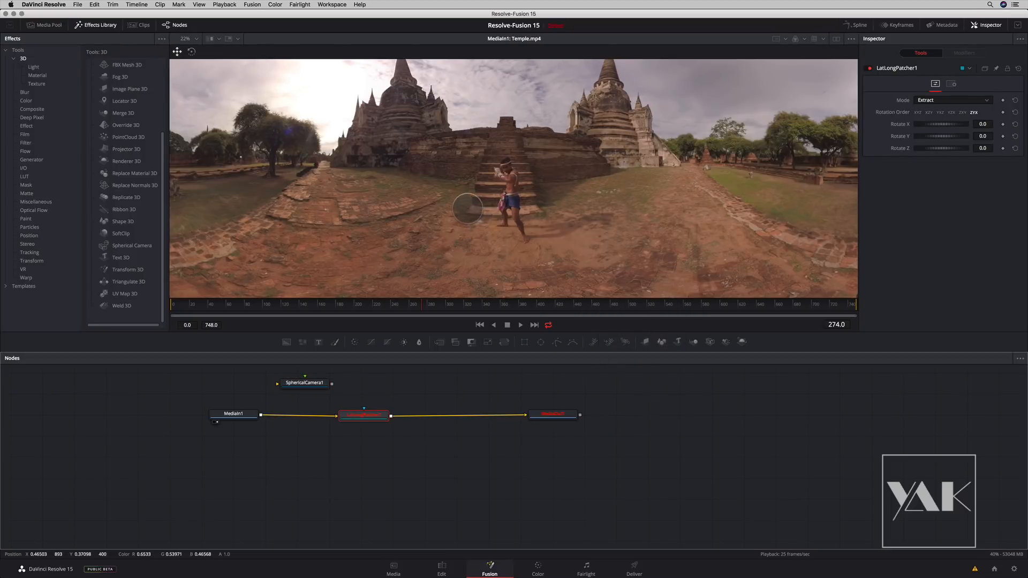
pyautogui.rightClick(460, 213)
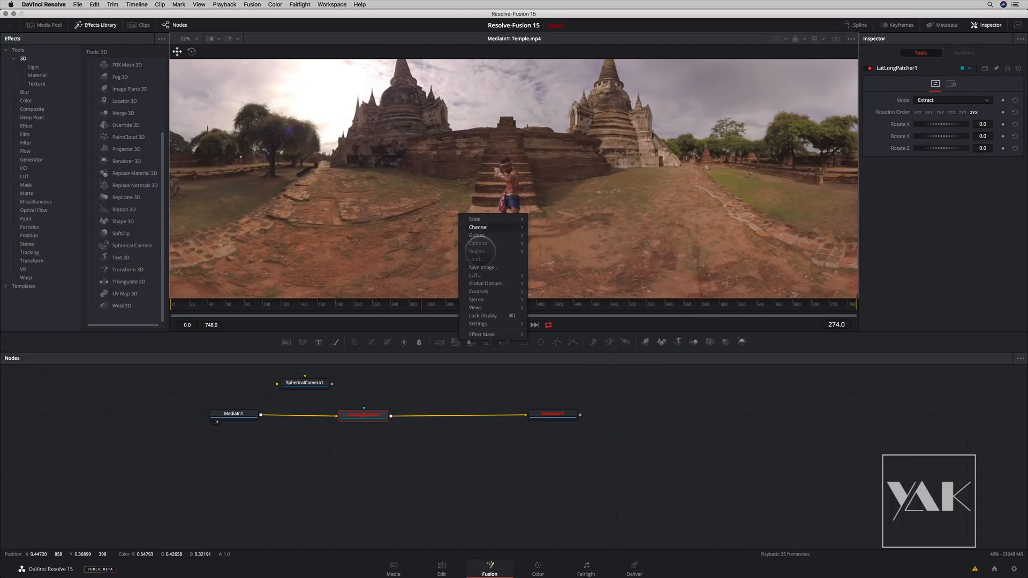
pyautogui.click(321, 117)
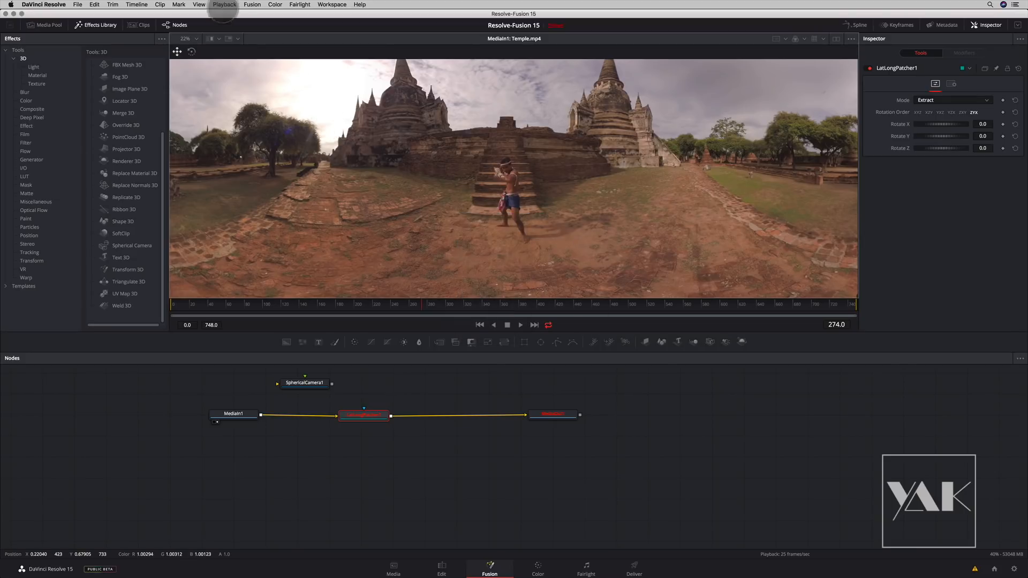
# - Review the VR Headsets options in Fusion Settings, close the settings without saving, and return to the Edit page
pyautogui.click(199, 4)
pyautogui.click(254, 5)
pyautogui.click(273, 29)
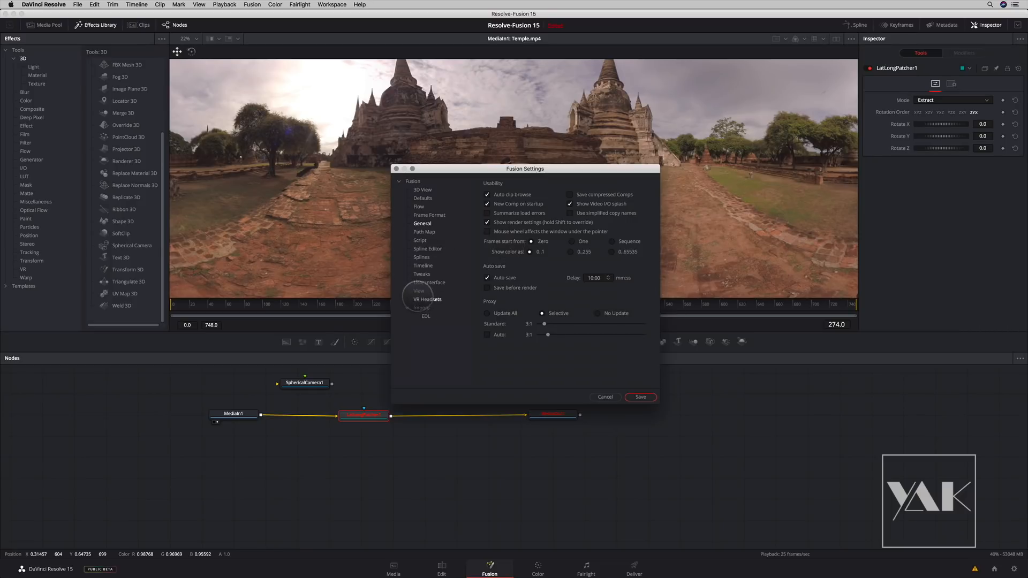
pyautogui.click(420, 300)
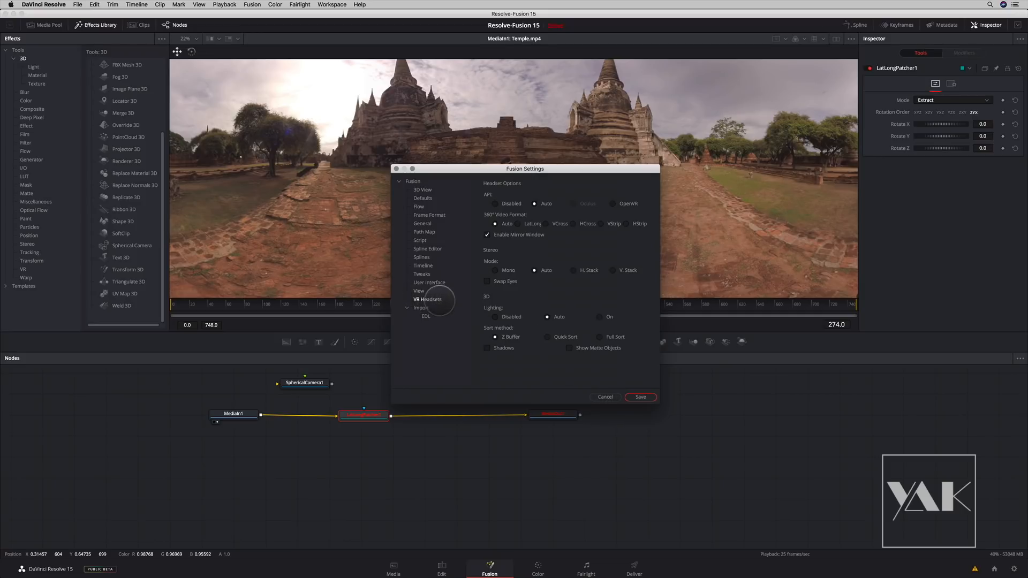
pyautogui.click(601, 398)
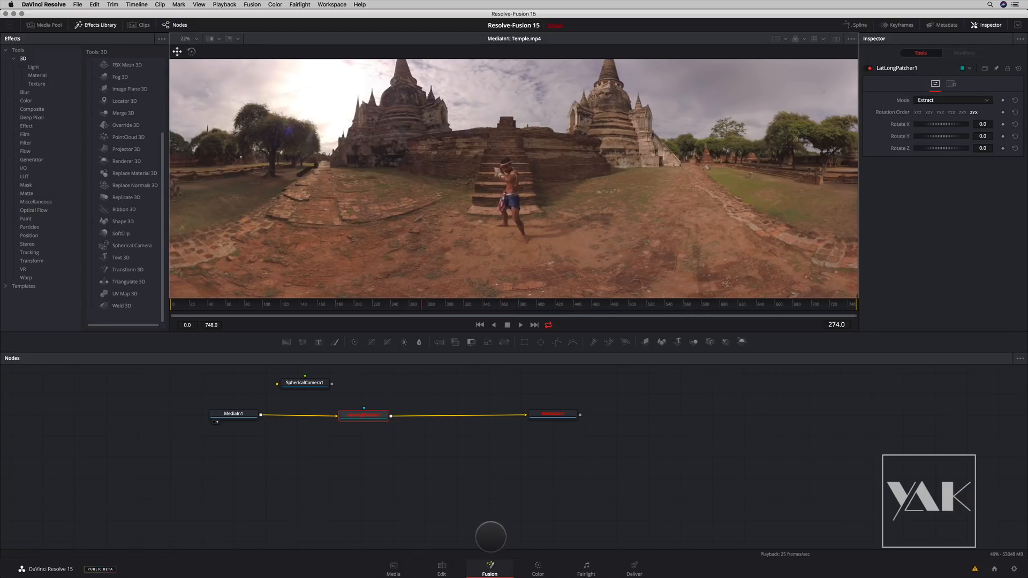
pyautogui.click(441, 567)
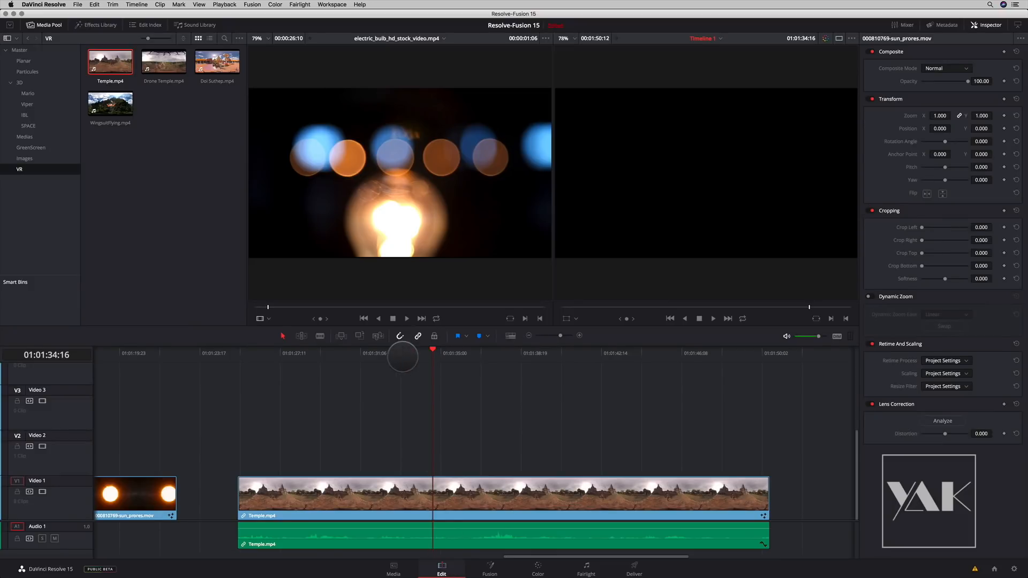
# - Look at the Temple clip on the Color page, return to its Fusion composition and inspect the 360° footage in the viewer
pyautogui.click(530, 565)
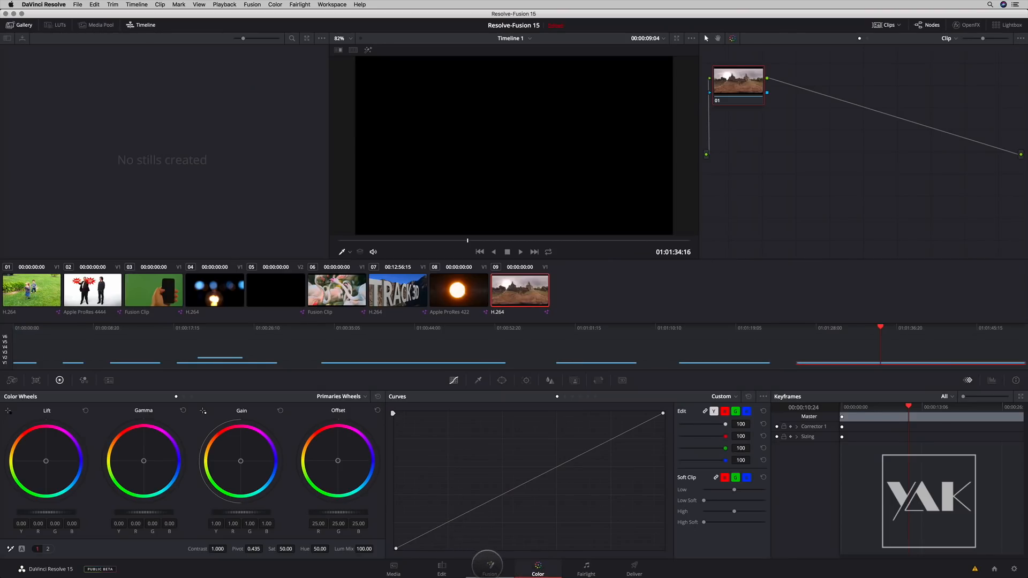
pyautogui.click(489, 566)
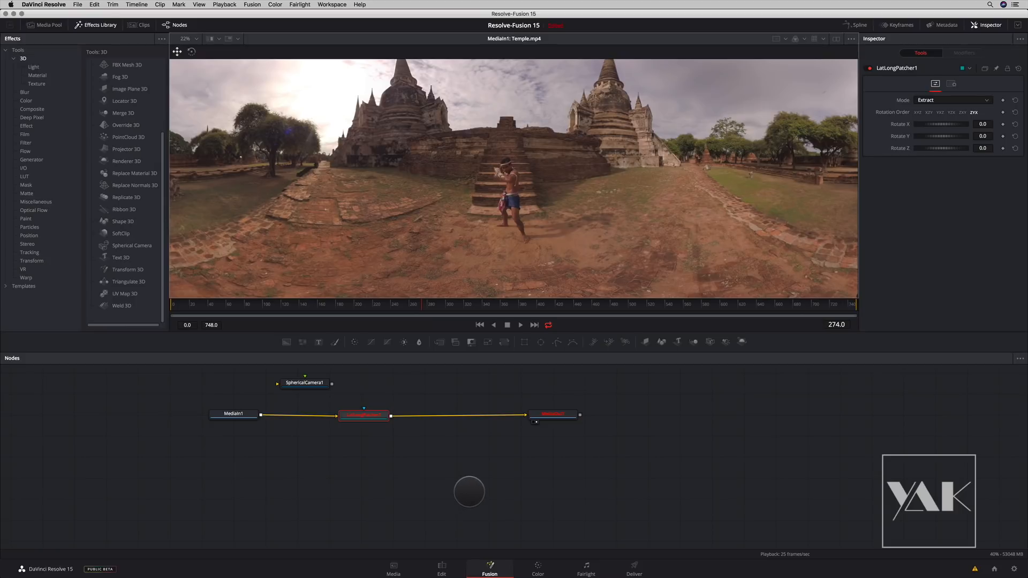
pyautogui.scroll(-3, 507, 220)
pyautogui.scroll(3, 495, 225)
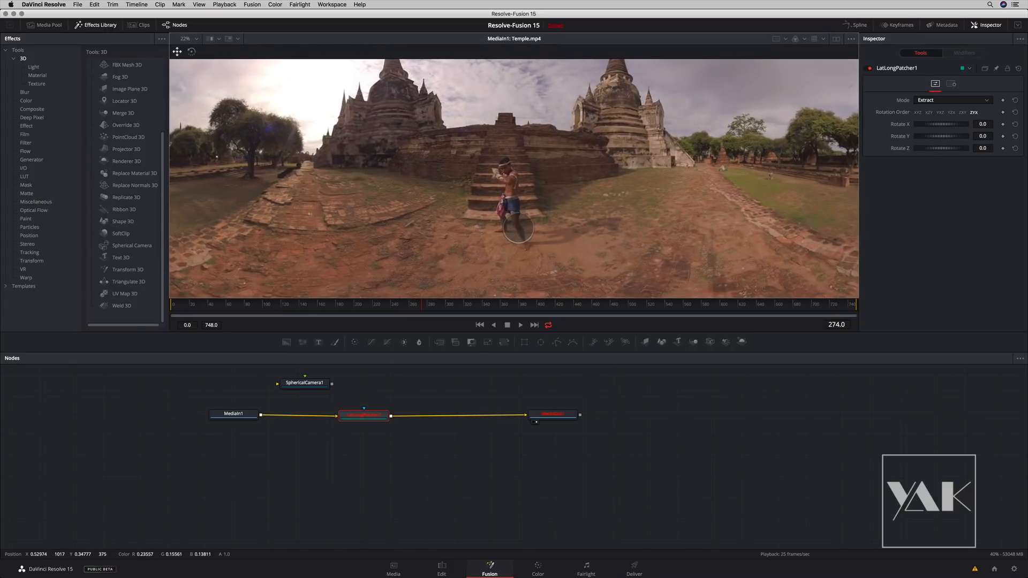
pyautogui.moveTo(502, 196); pyautogui.dragTo(515, 203)
pyautogui.scroll(-3, 514, 209)
pyautogui.scroll(3, 514, 210)
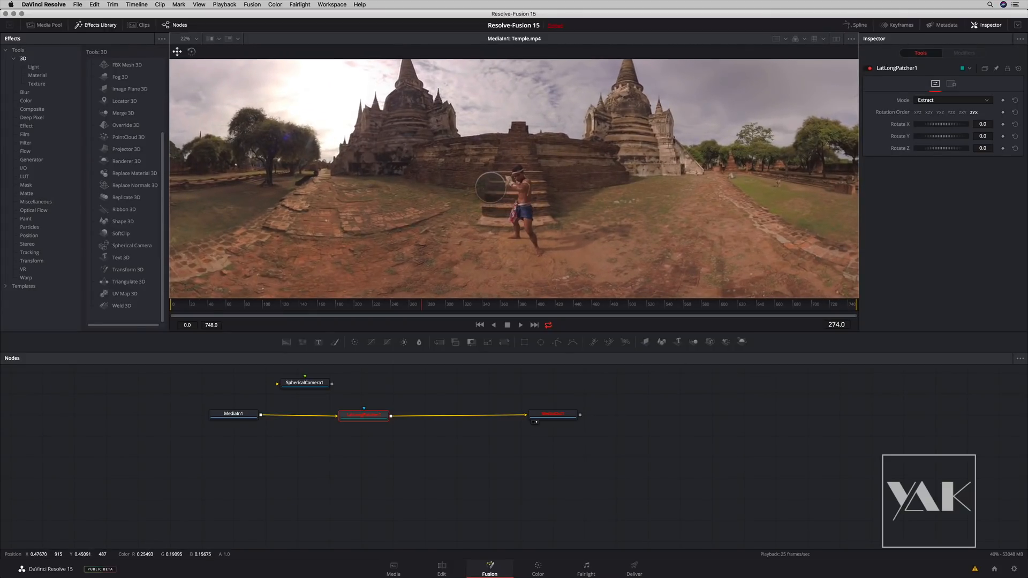
pyautogui.moveTo(493, 199); pyautogui.dragTo(493, 160)
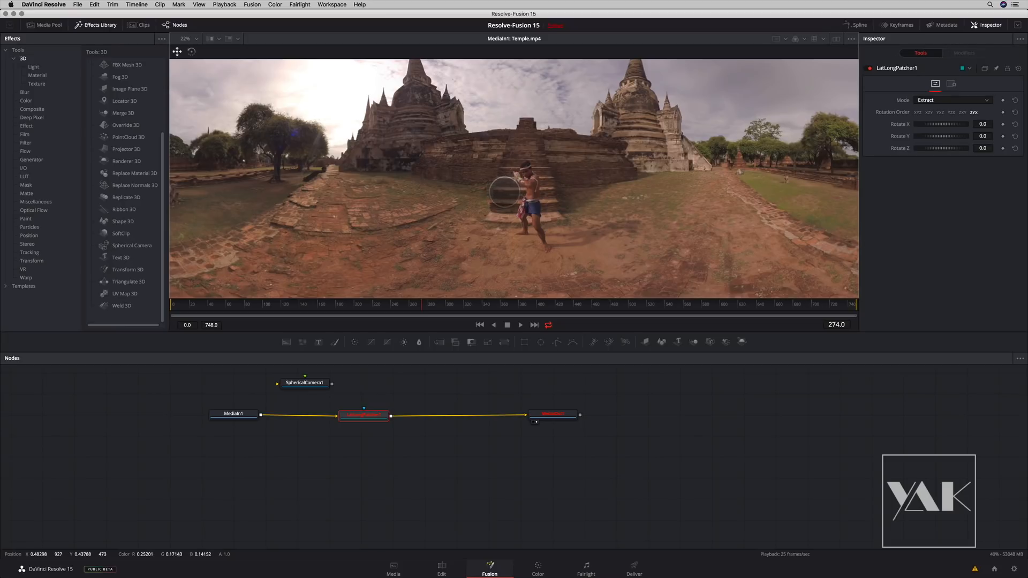
pyautogui.moveTo(510, 189); pyautogui.dragTo(482, 184)
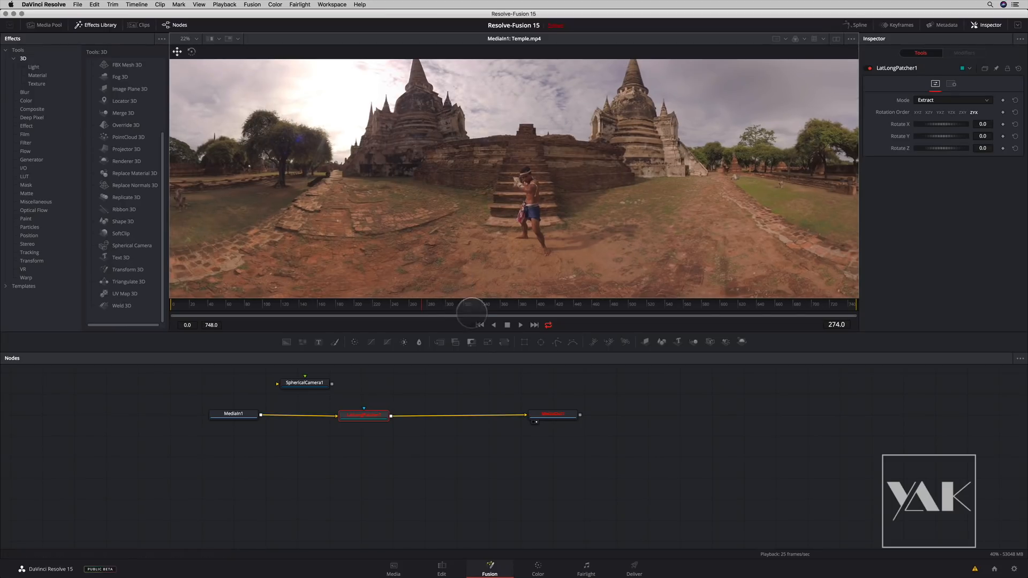
pyautogui.moveTo(361, 416); pyautogui.dragTo(370, 418)
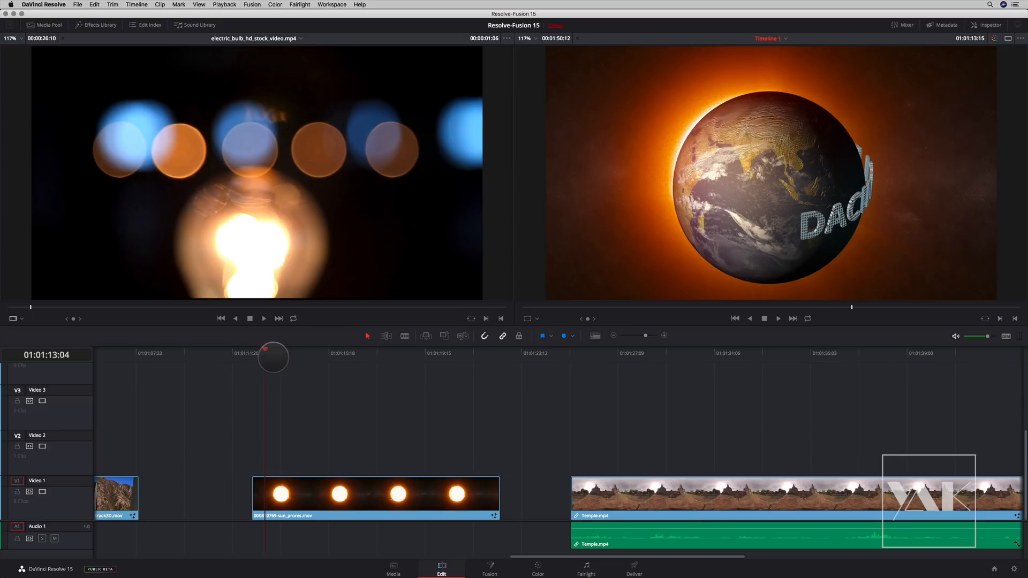
# - Park the playhead at 01:01:14:17 over the sun clip and open the clip on the Fusion page
pyautogui.click(289, 353)
pyautogui.moveTo(290, 355); pyautogui.dragTo(303, 357)
pyautogui.click(487, 567)
# - Expand the Texte group and correct the spelling of the Text3D1 node's styled text to "DAVINCI RESOLVE 15"
pyautogui.moveTo(471, 406); pyautogui.dragTo(556, 543)
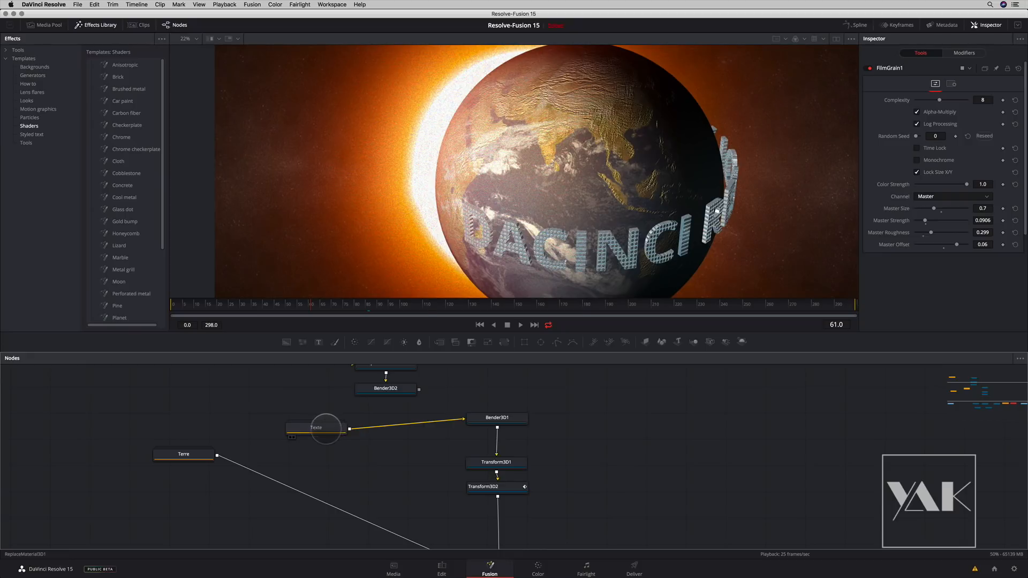
pyautogui.click(321, 427)
pyautogui.doubleClick(322, 428)
pyautogui.click(346, 455)
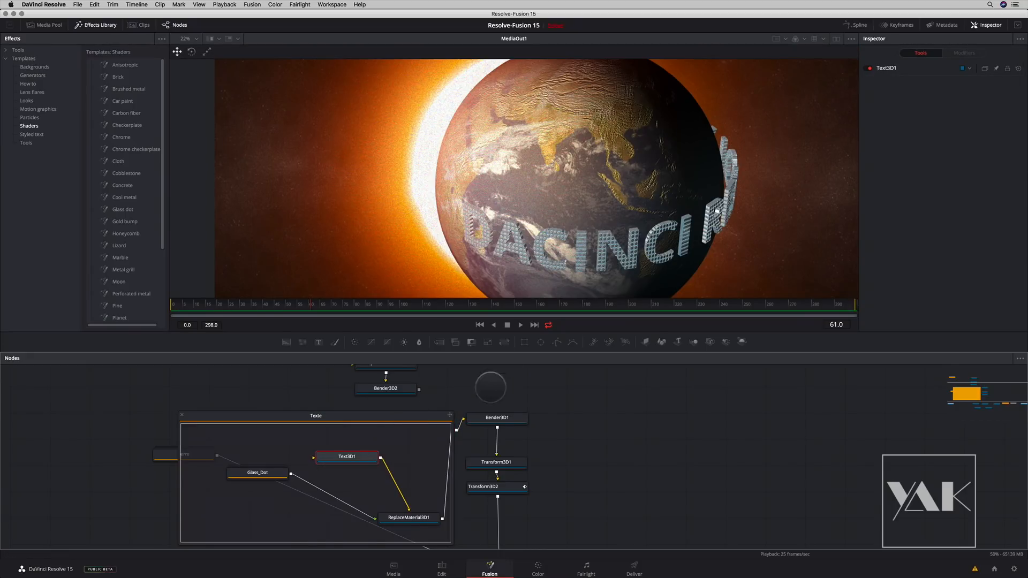
pyautogui.click(953, 67)
pyautogui.click(924, 111)
pyautogui.press('BackSpace')
pyautogui.write('VINCI RESOLVE 15')
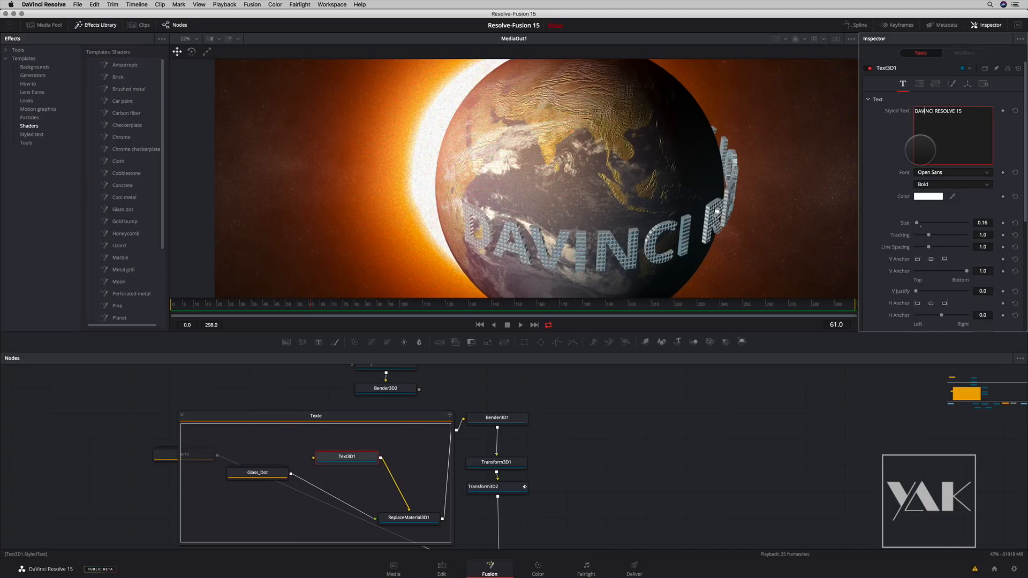
# - Return to the Edit page and scrub through the start of the sun clip to review the corrected title
pyautogui.click(442, 569)
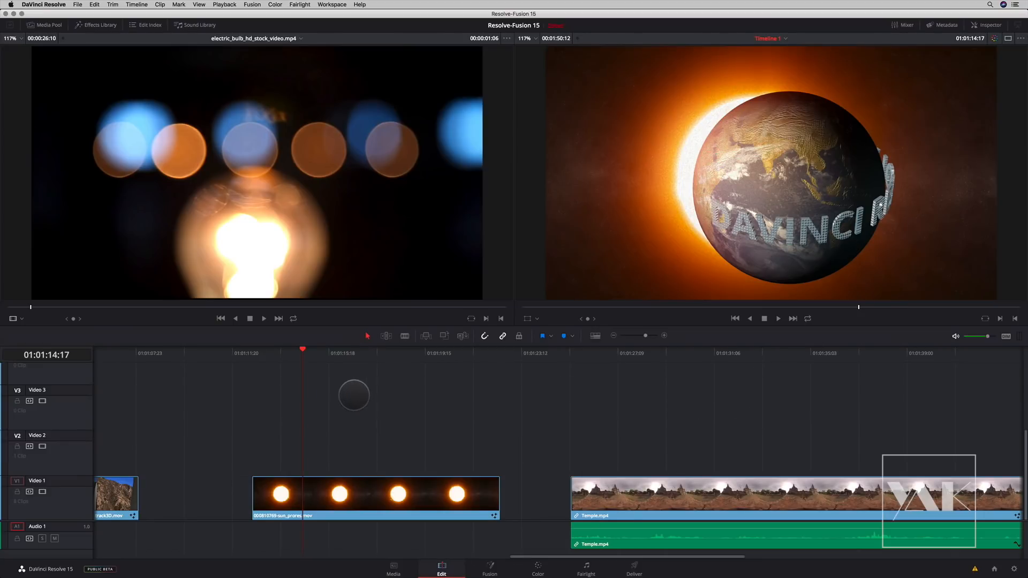
pyautogui.moveTo(299, 351); pyautogui.dragTo(287, 352)
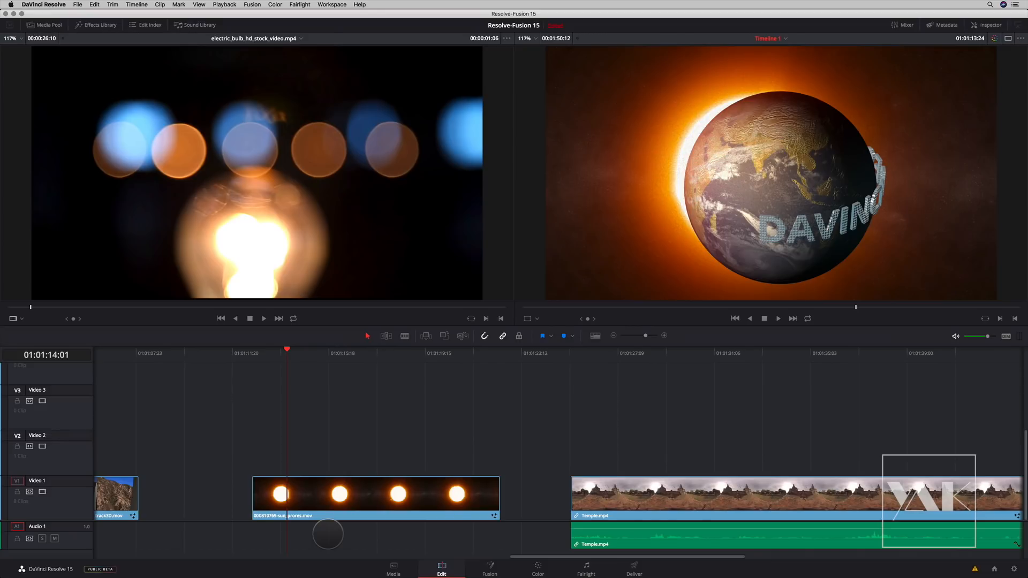
pyautogui.click(306, 352)
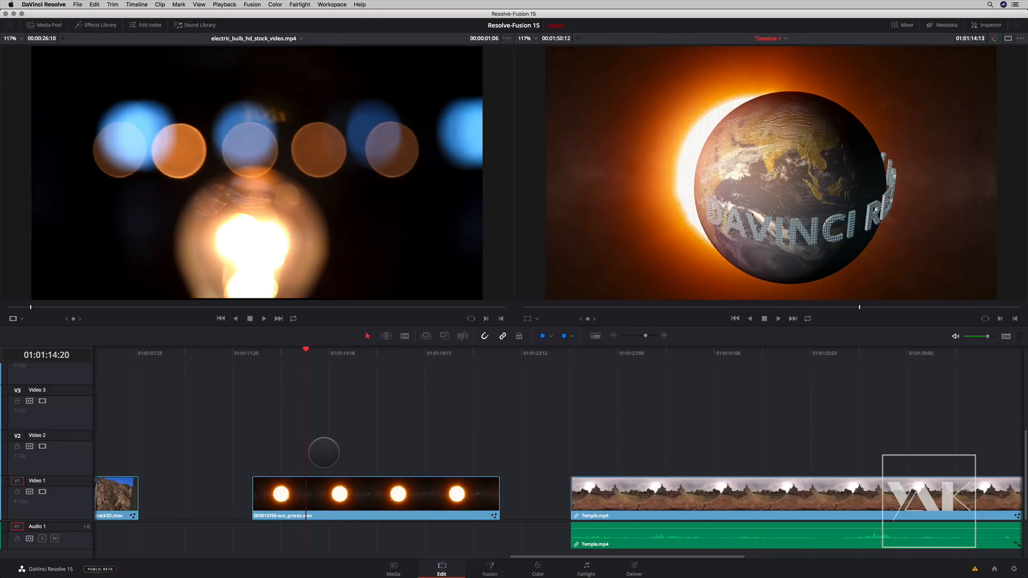